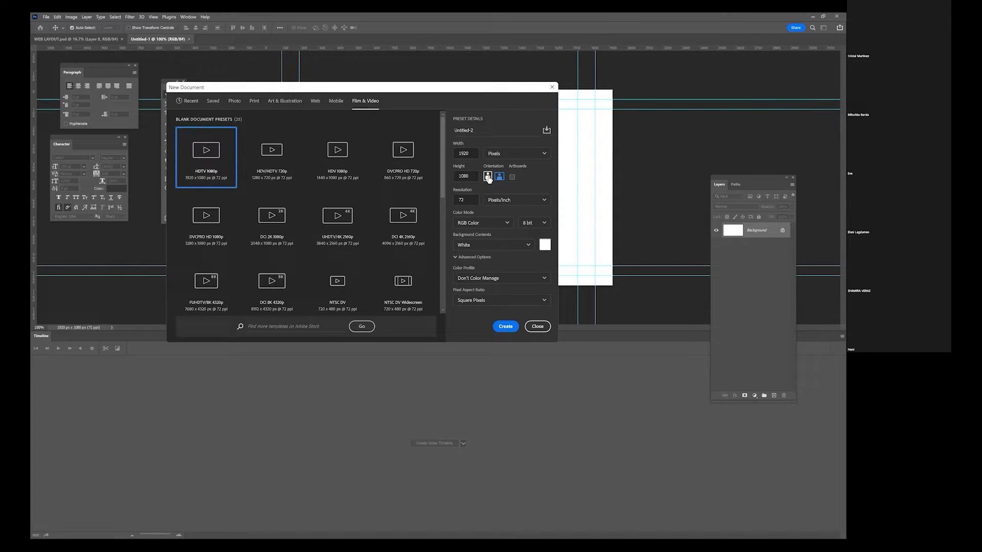
- Create a landscape HDTV 1080p document at 1920 x 1080 px and 72 ppi, and close it again
click(506, 327)
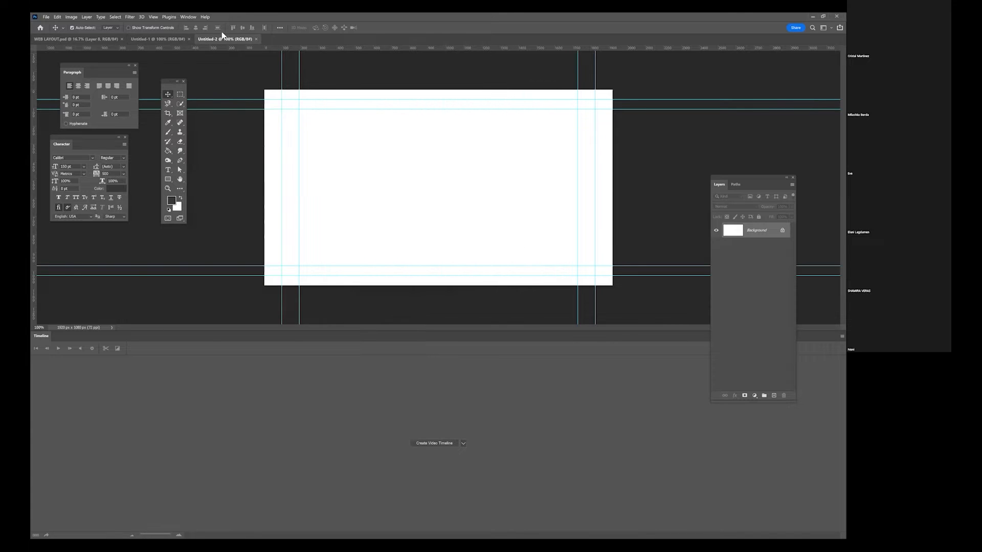
click(255, 39)
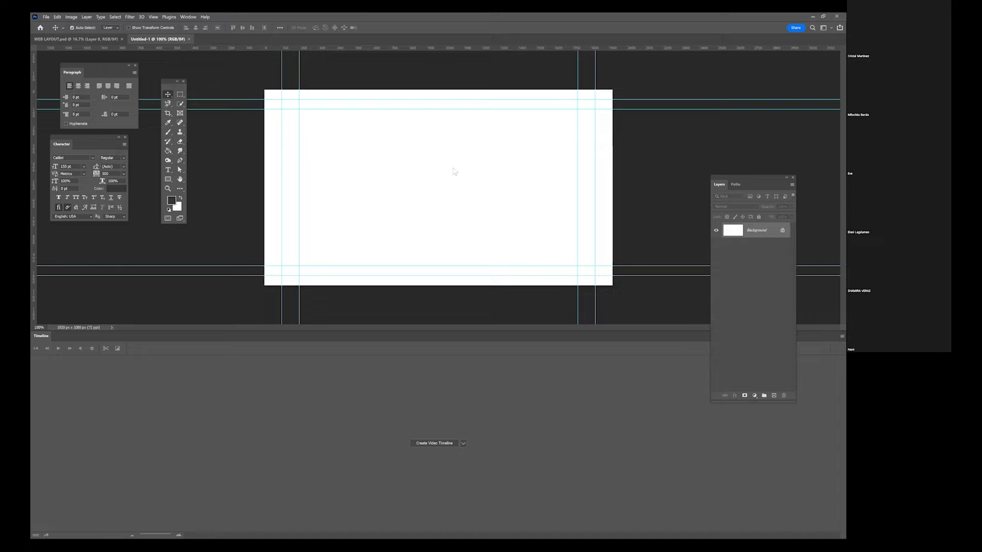
- Convert the locked Background into a regular layer and place the Layers panel beside the canvas
drag(762, 178, 263, 120)
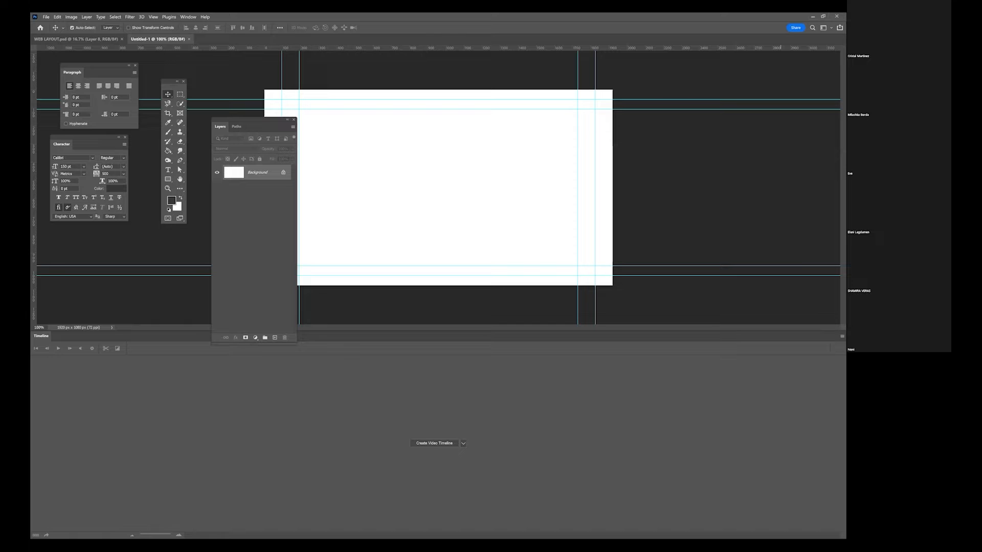
drag(271, 120, 449, 144)
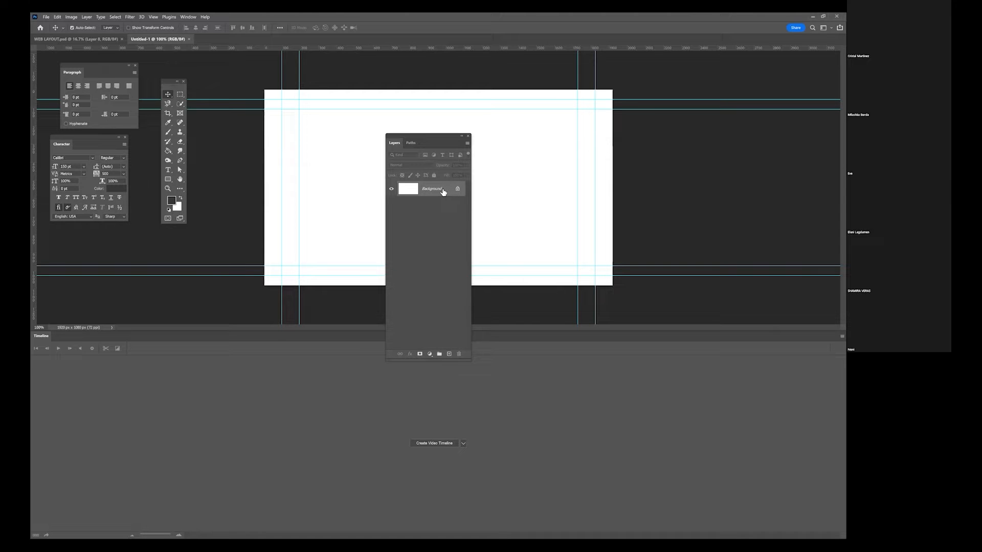
double_click(443, 191)
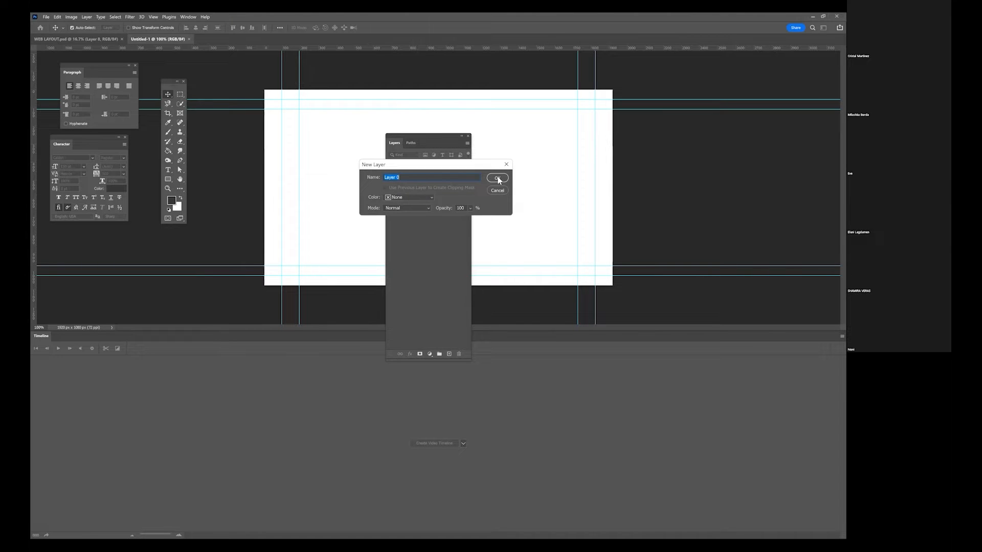
click(498, 179)
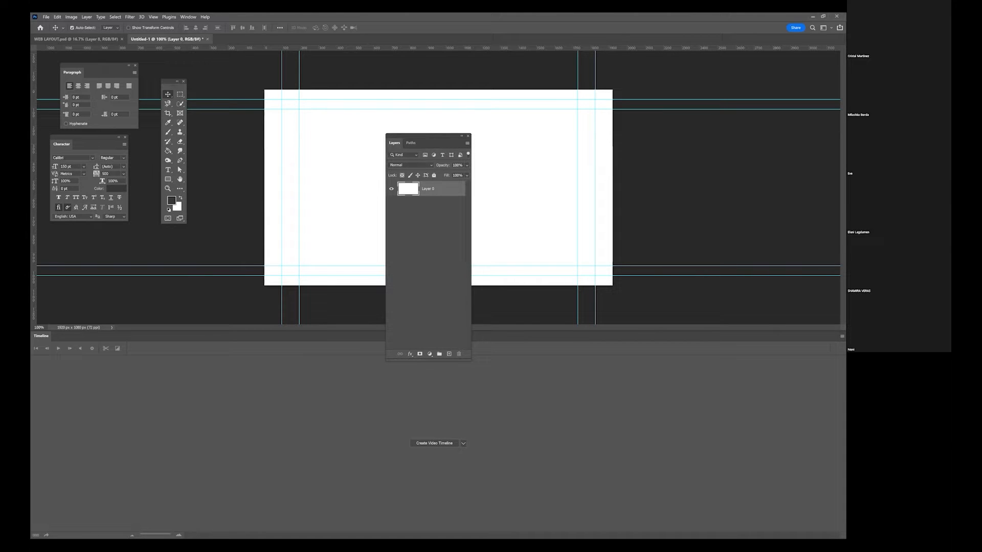
drag(405, 136, 636, 103)
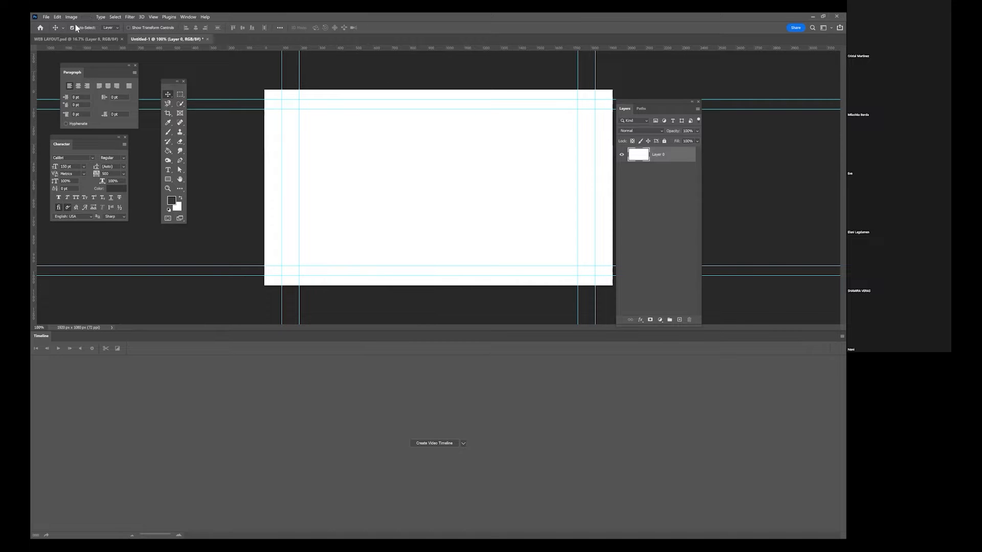
click(58, 19)
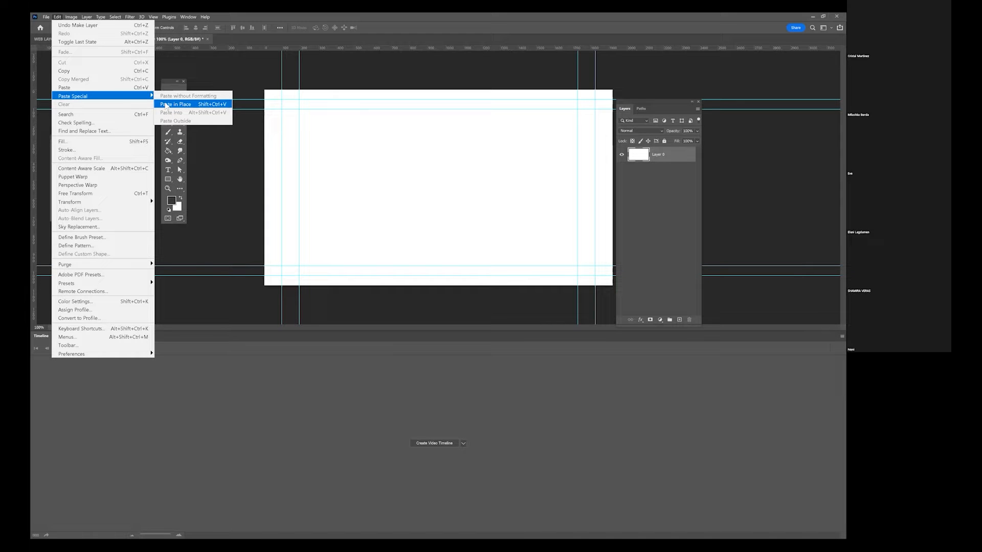
click(174, 104)
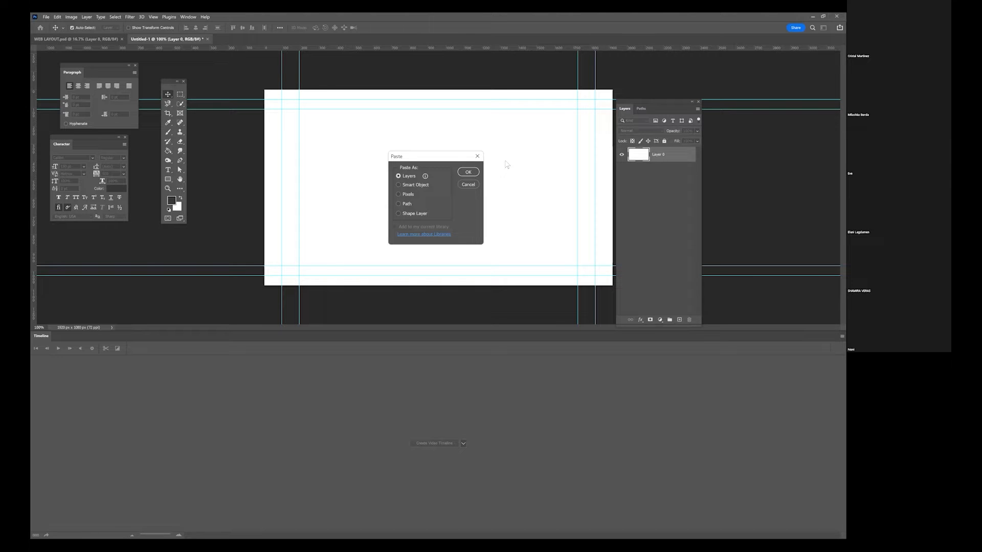
click(468, 184)
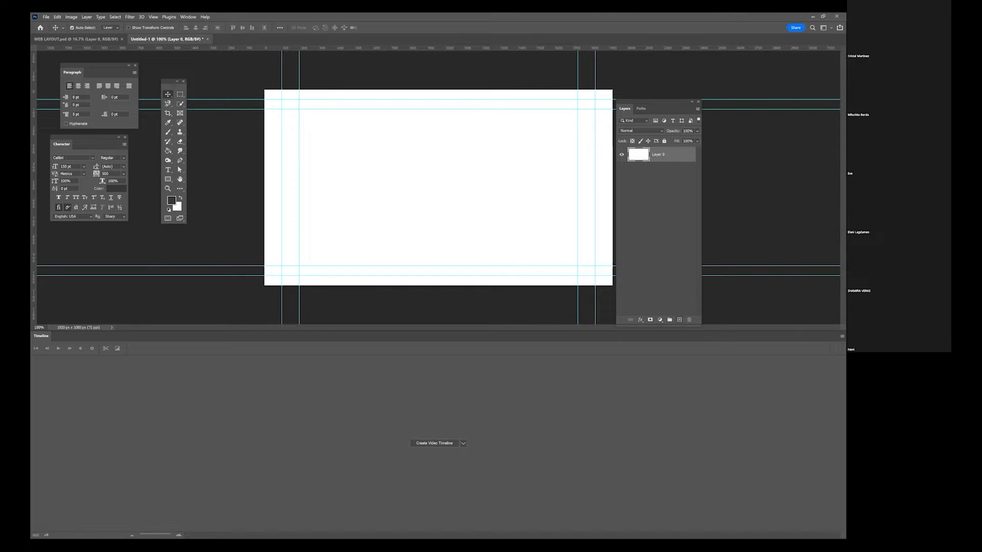
- Add a new empty layer and paste the copied shirt artwork as layers, rasterizing its clipping mask
click(679, 320)
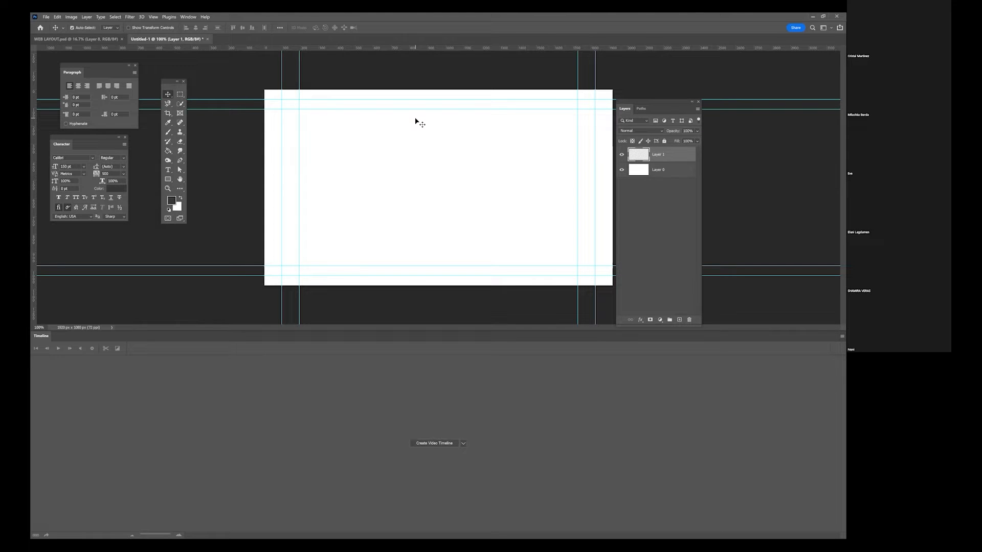
key(ctrl+v)
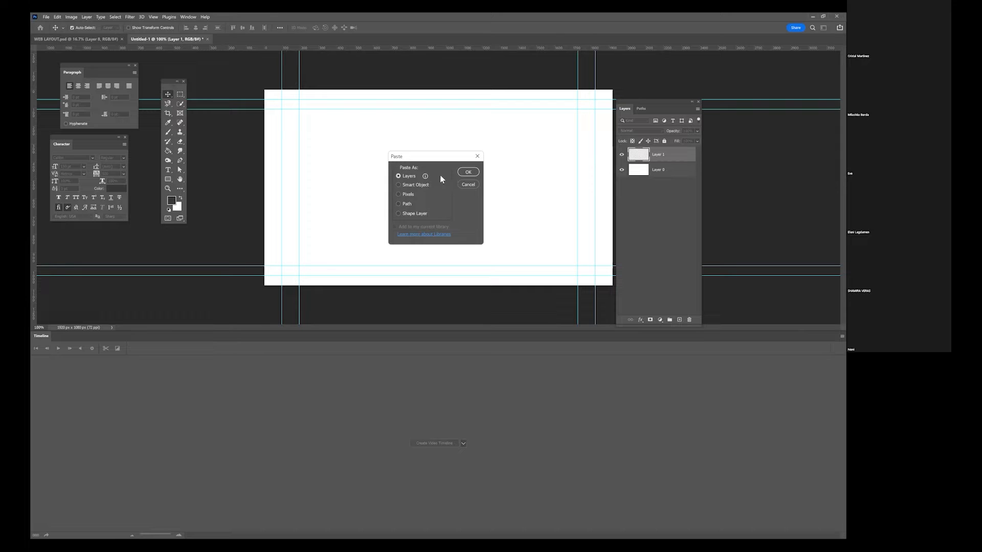
click(470, 173)
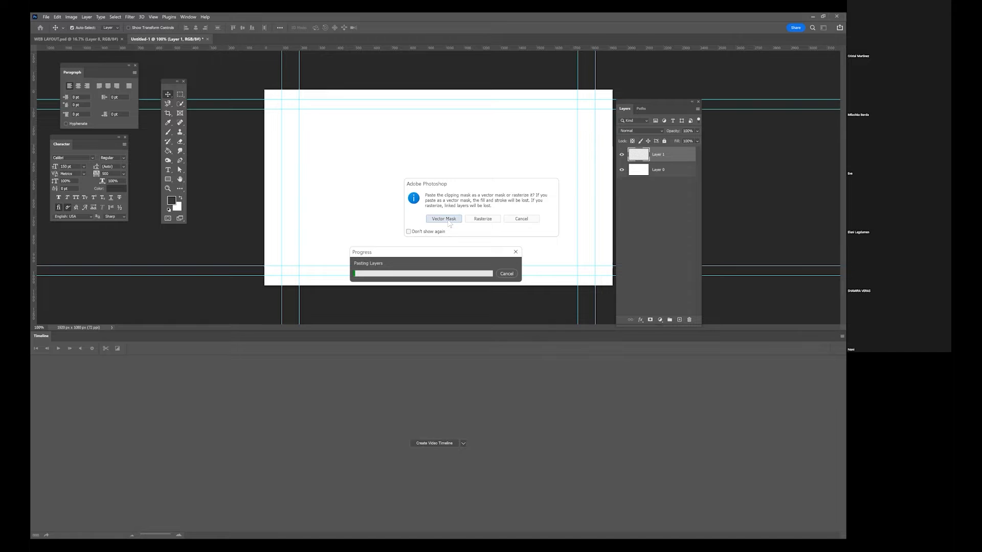
click(485, 220)
click(458, 232)
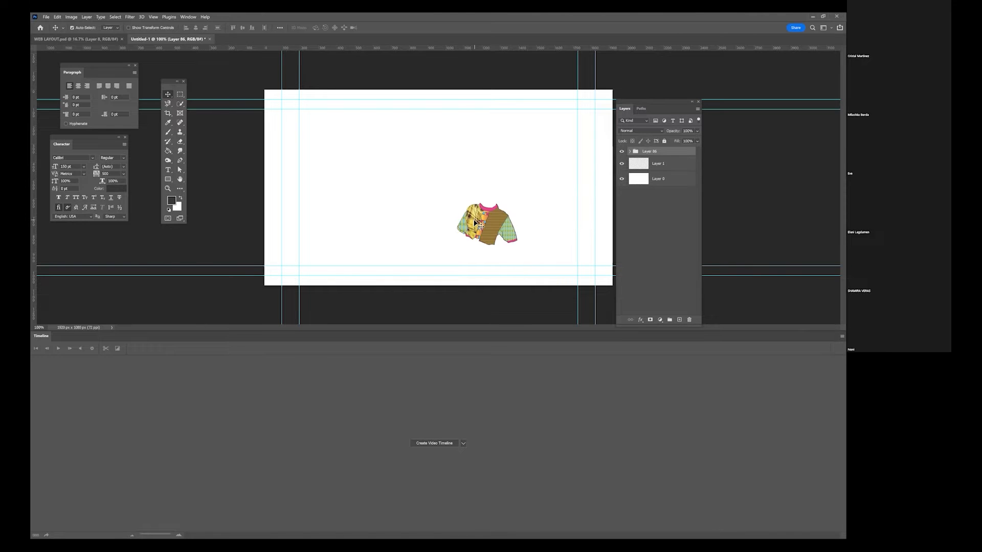
- Examine the pasted shirt artwork up close and look at the structure inside its layer group
key(z)
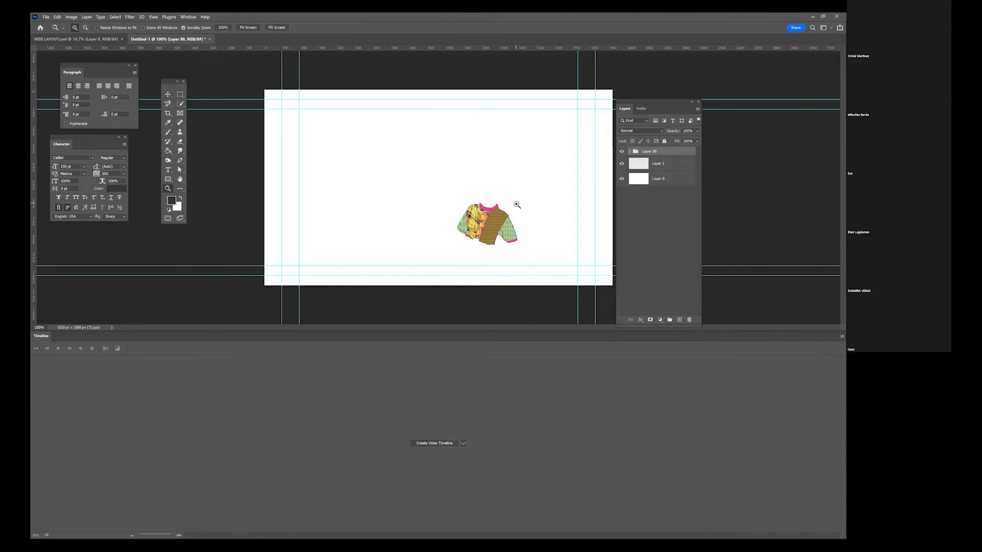
click(515, 208)
click(480, 240)
click(480, 239)
click(480, 239)
click(480, 239)
key(space)
drag(411, 248, 552, 129)
drag(533, 209, 455, 226)
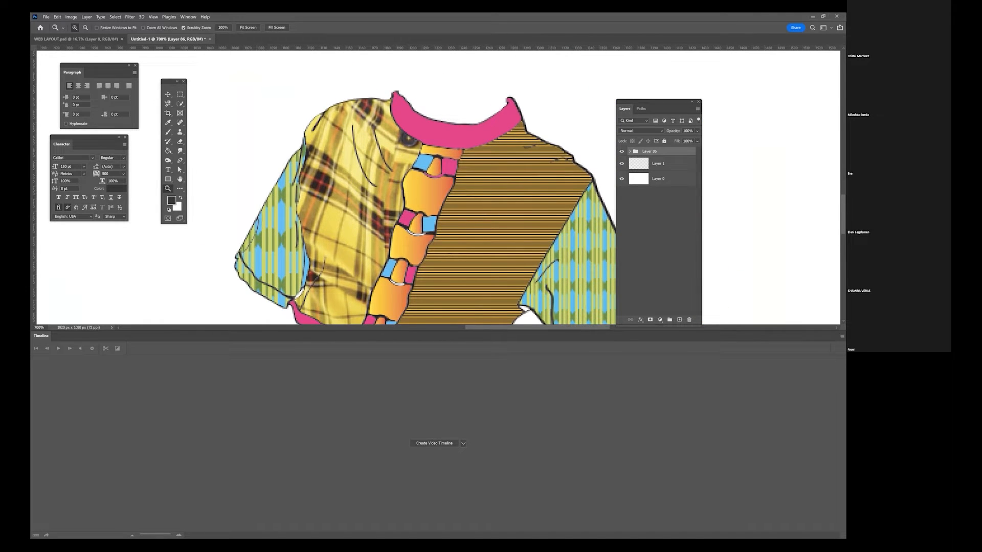
click(630, 151)
click(640, 161)
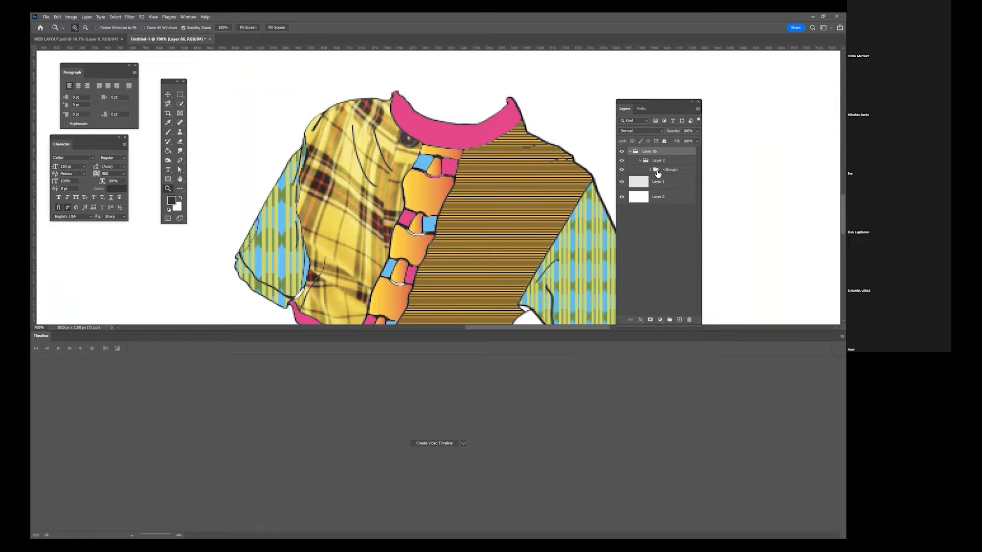
click(630, 152)
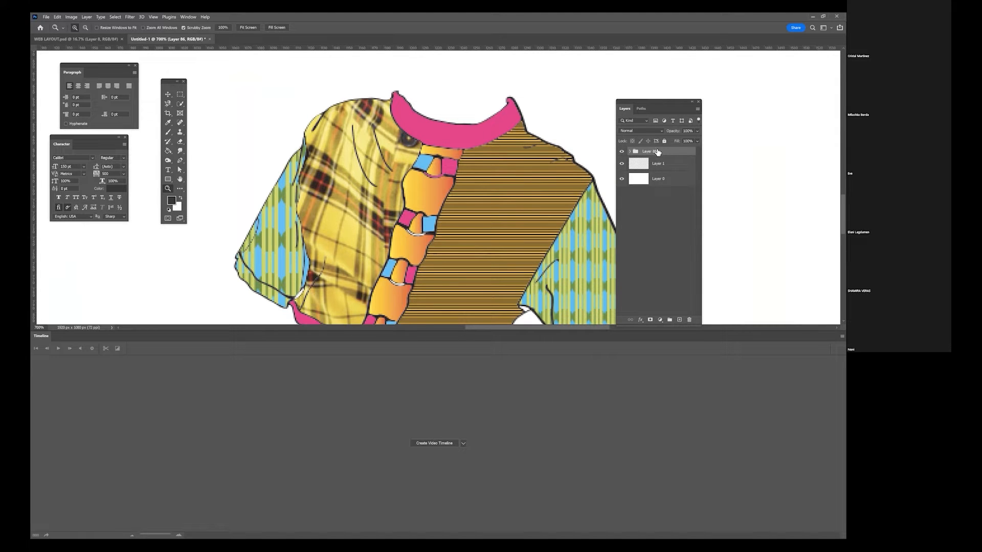
- Delete the pasted shirt's layer group together with its contents
click(154, 17)
click(165, 91)
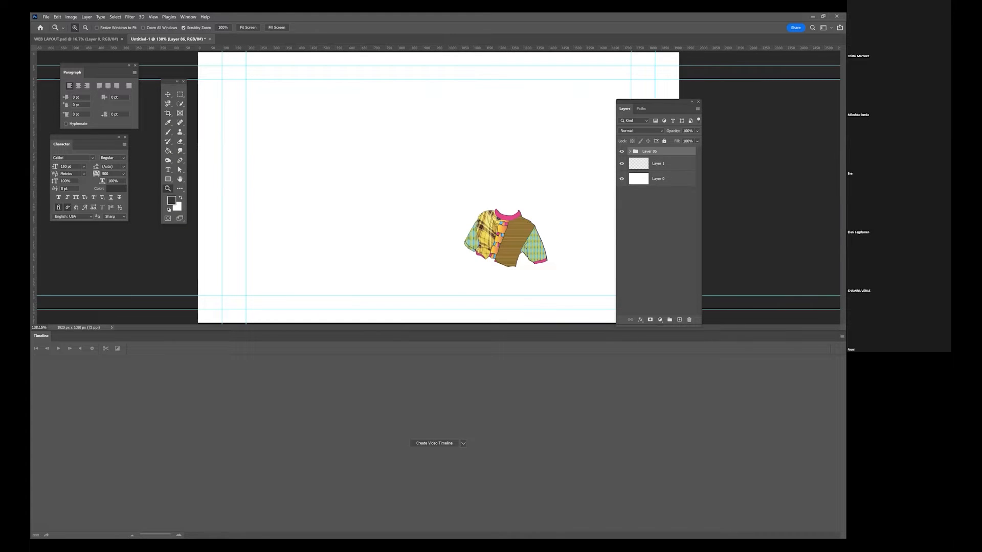
click(688, 320)
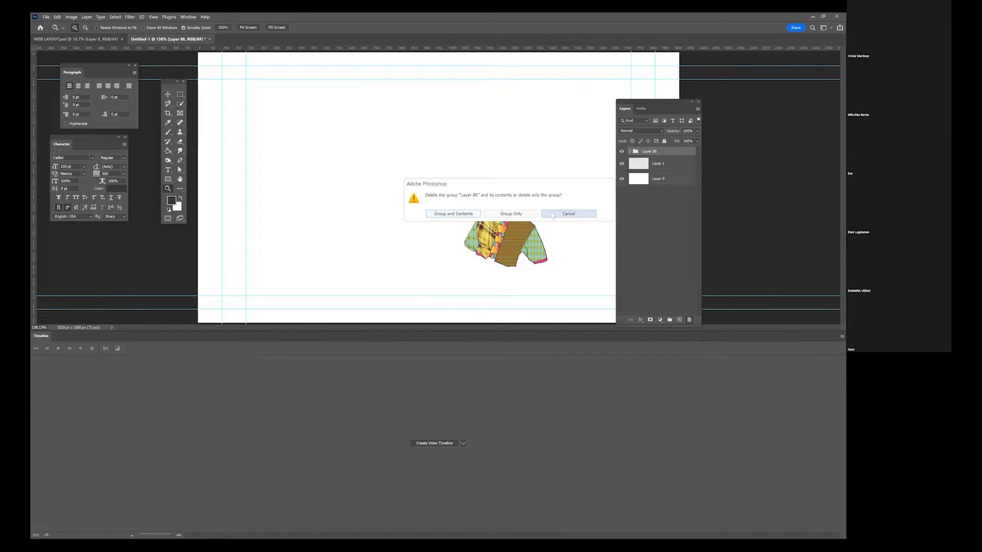
click(459, 215)
- Try to paste the copied shirt artwork as a smart object
key(v)
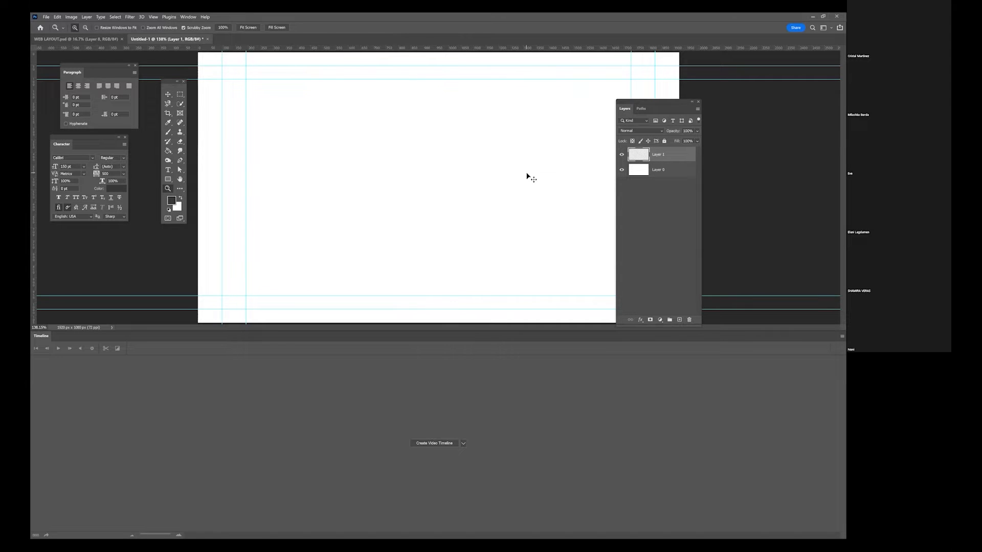
key(ctrl+v)
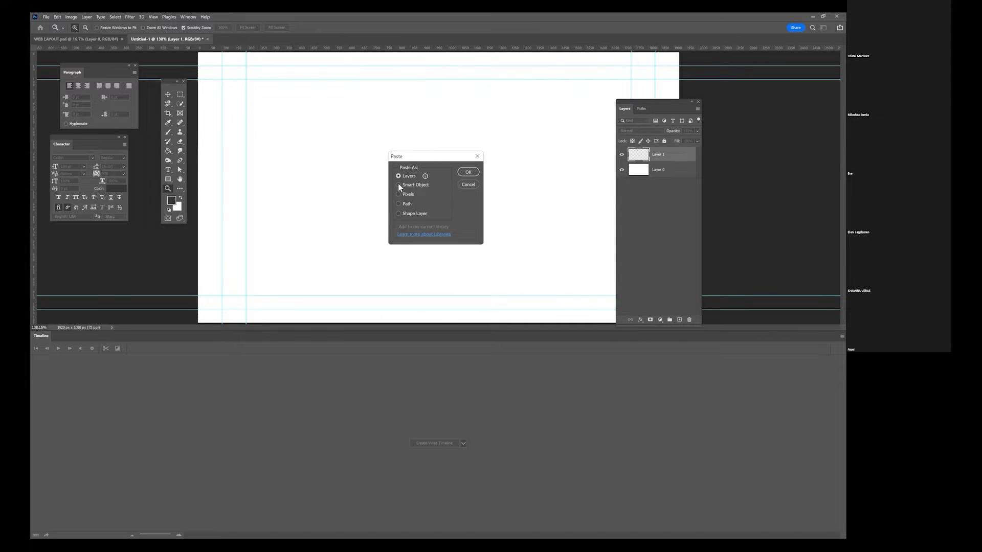
click(399, 185)
click(468, 172)
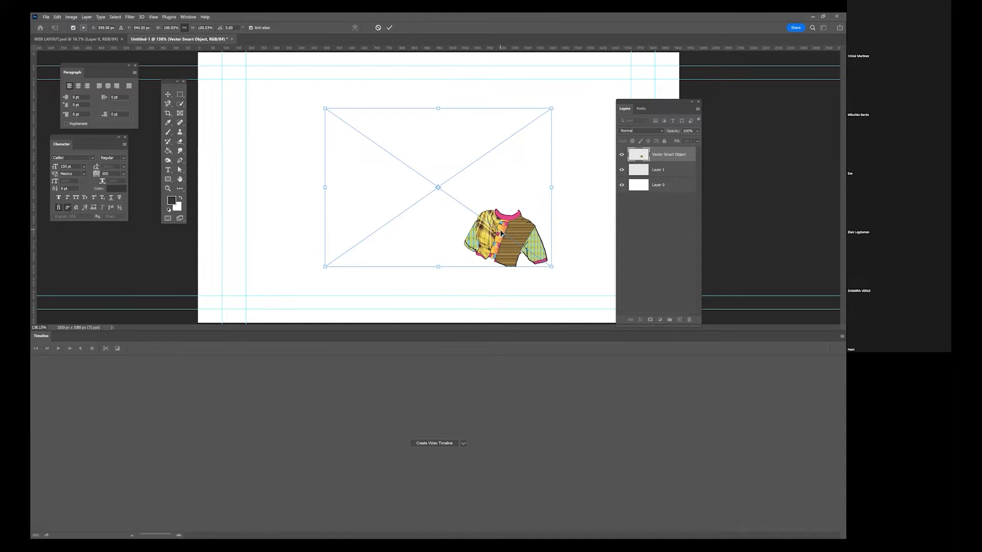
key(Escape)
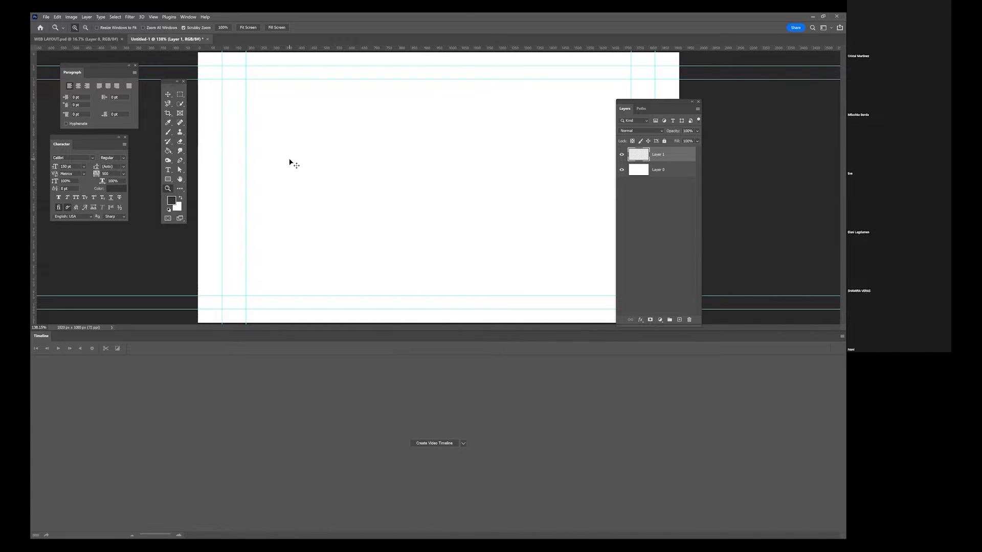
- Paste the copied shirt artwork as pixels and commit its placement at the default size
key(ctrl+v)
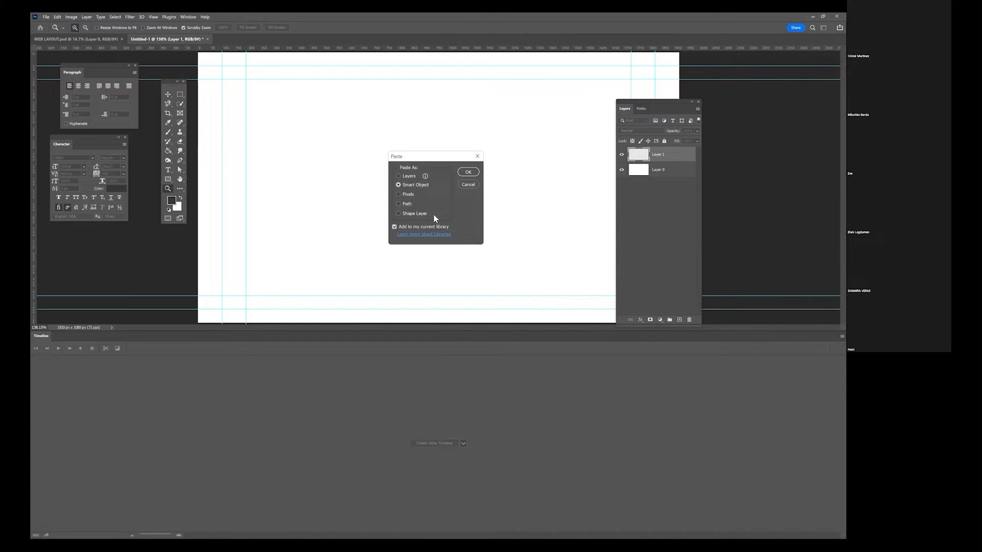
click(397, 194)
click(467, 172)
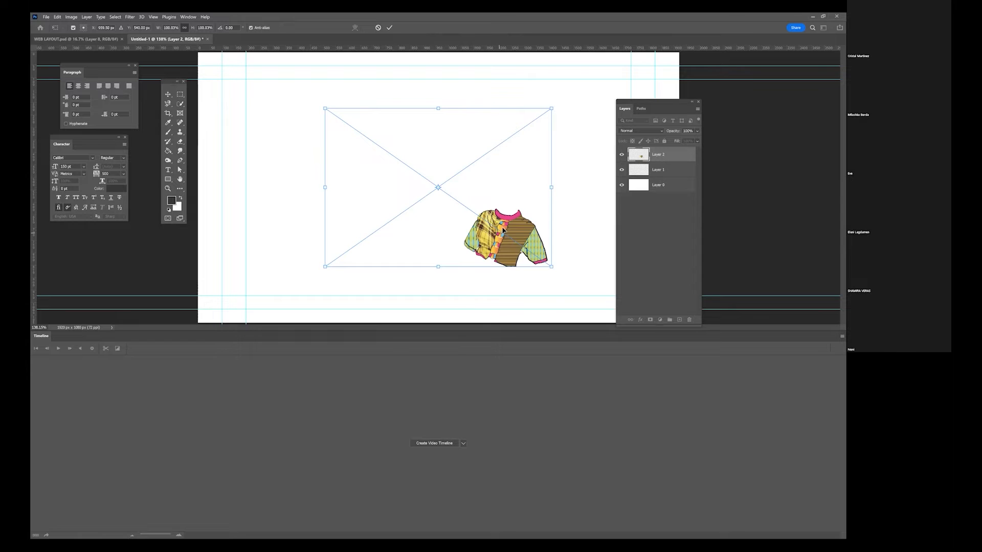
key(Return)
- Examine up close how the shirt pasted as pixels renders its fabric patterns and edges
key(z)
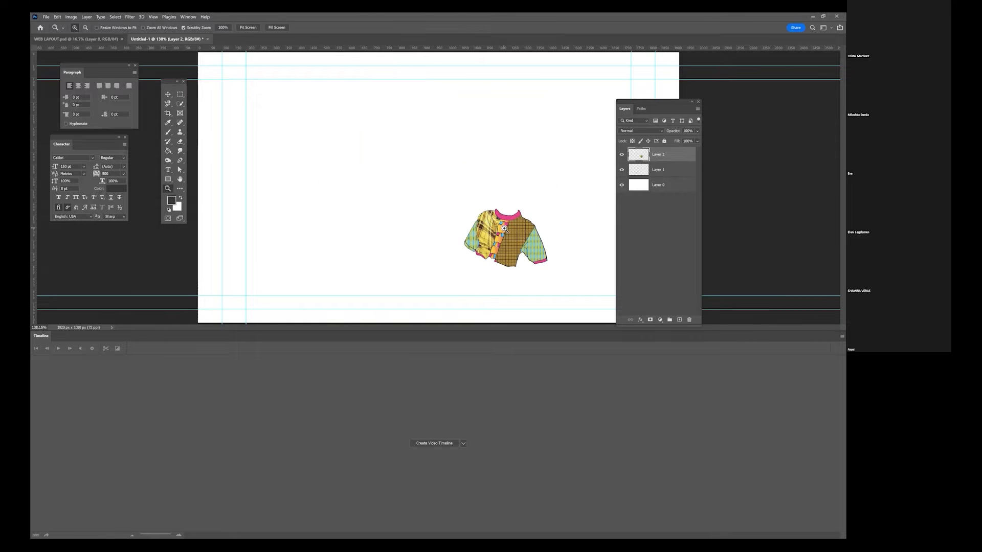
click(505, 229)
click(504, 228)
click(504, 229)
click(505, 229)
click(505, 228)
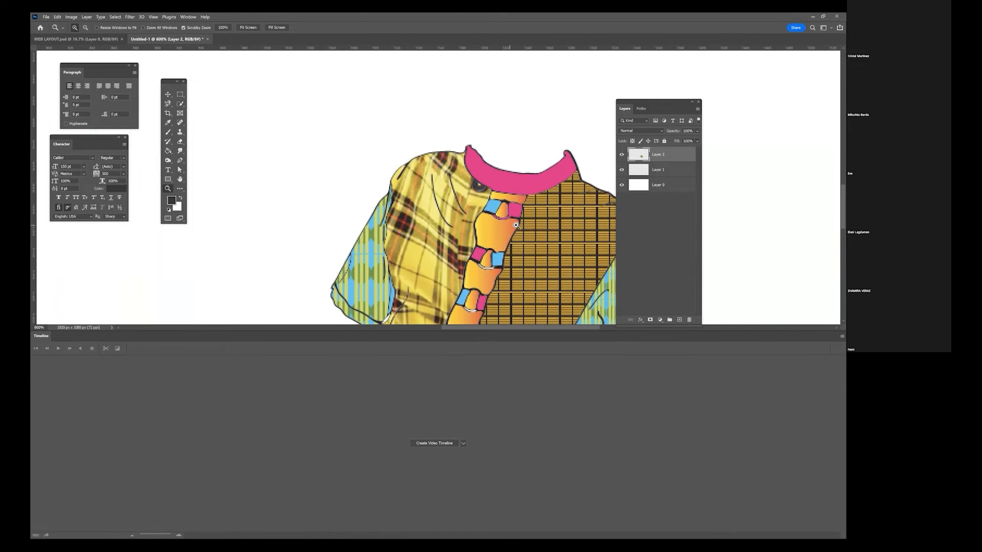
drag(517, 242, 396, 109)
drag(326, 161, 492, 180)
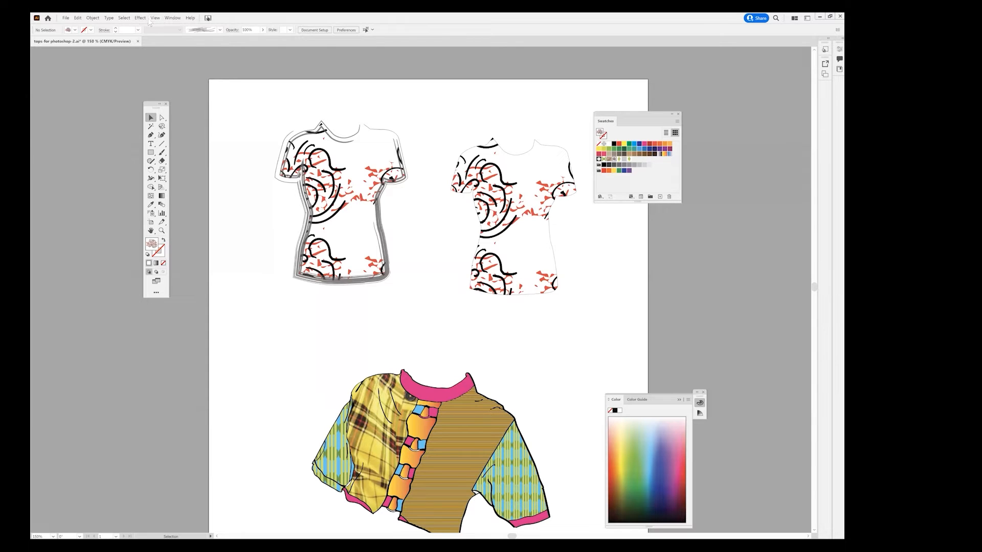
- Open the Illustrator file clipping mask-002 from the ILLUS DESIGNS folder
click(65, 18)
click(73, 43)
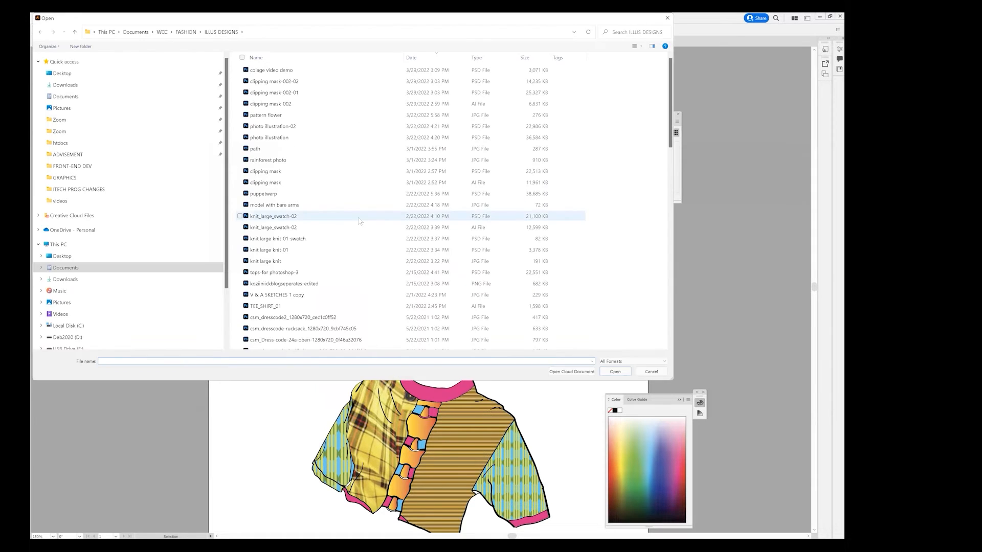
scroll(334, 236, down, 5)
scroll(334, 236, down, 1)
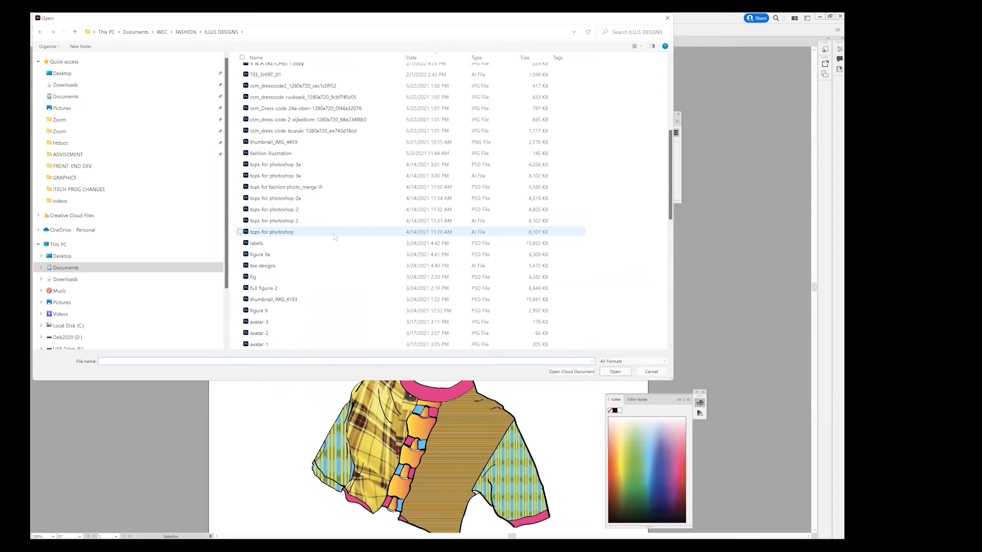
scroll(491, 254, down, 1)
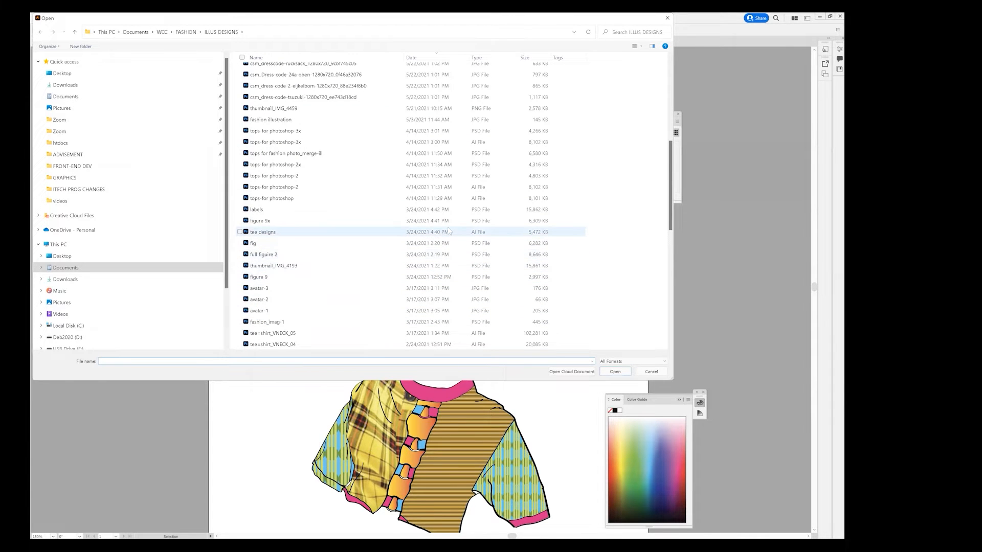
scroll(467, 234, up, 4)
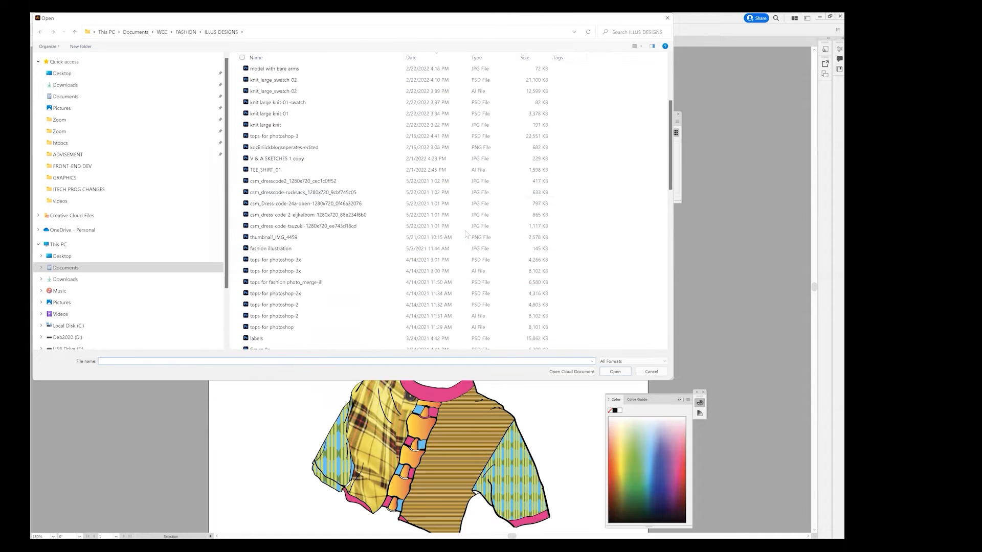
click(255, 171)
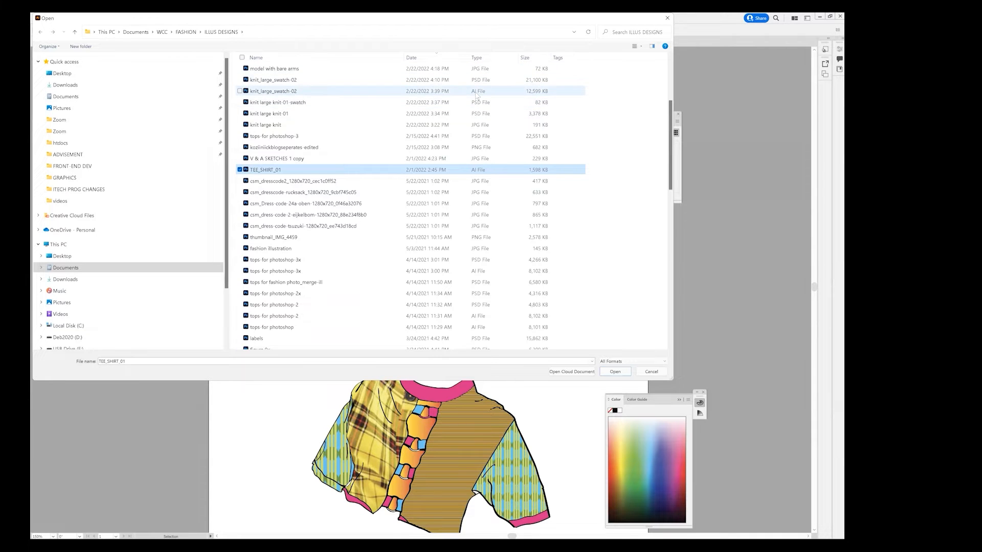
scroll(476, 95, up, 4)
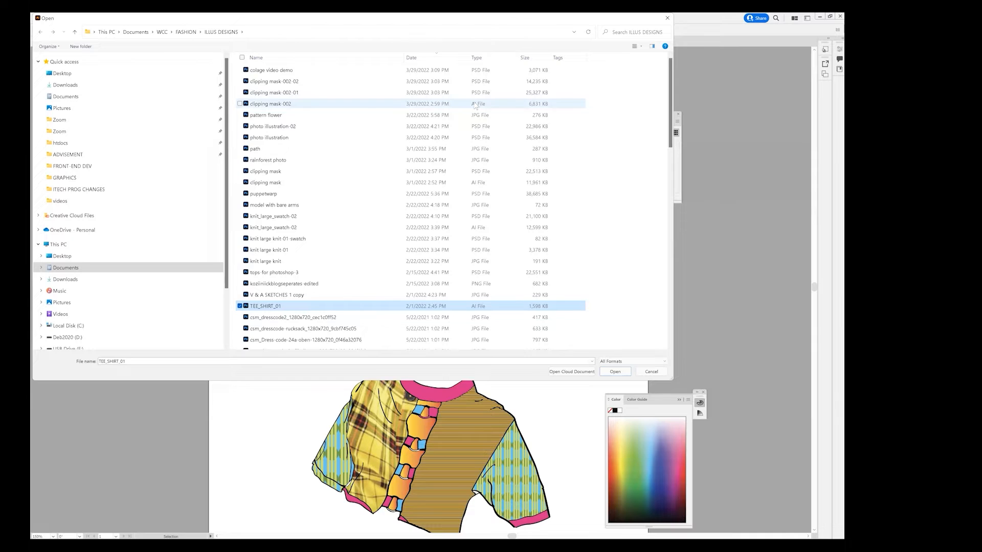
click(476, 104)
click(615, 373)
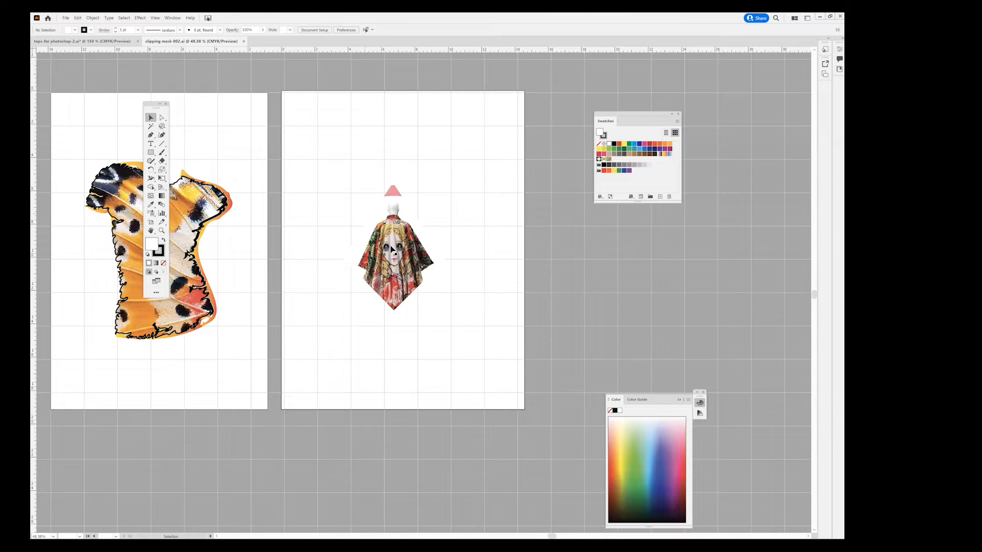
drag(244, 248, 454, 284)
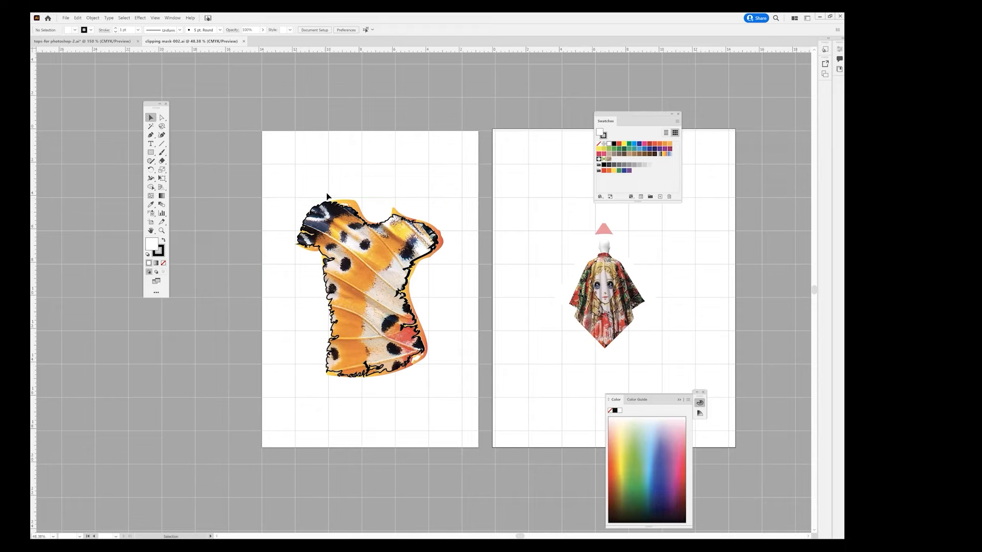
key(z)
click(151, 223)
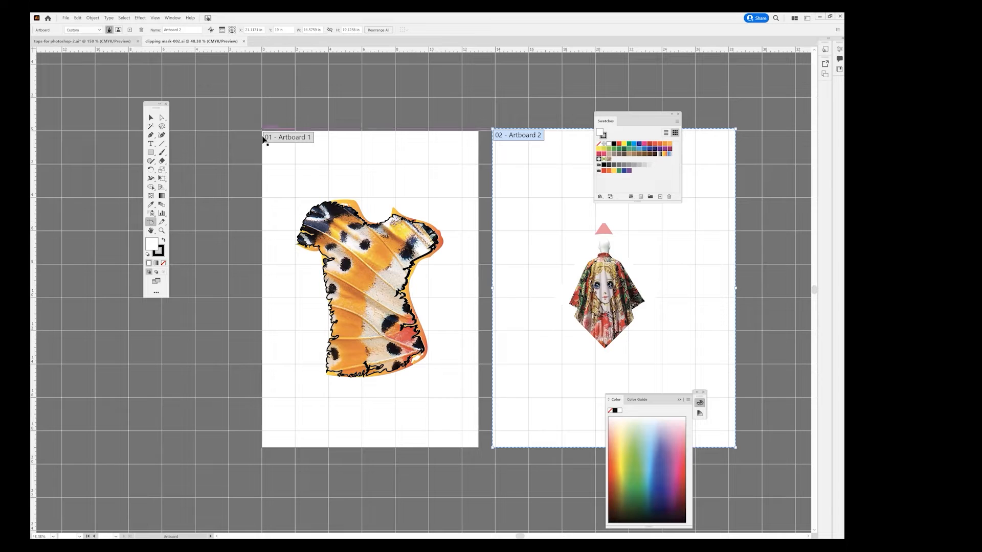
click(150, 117)
click(323, 153)
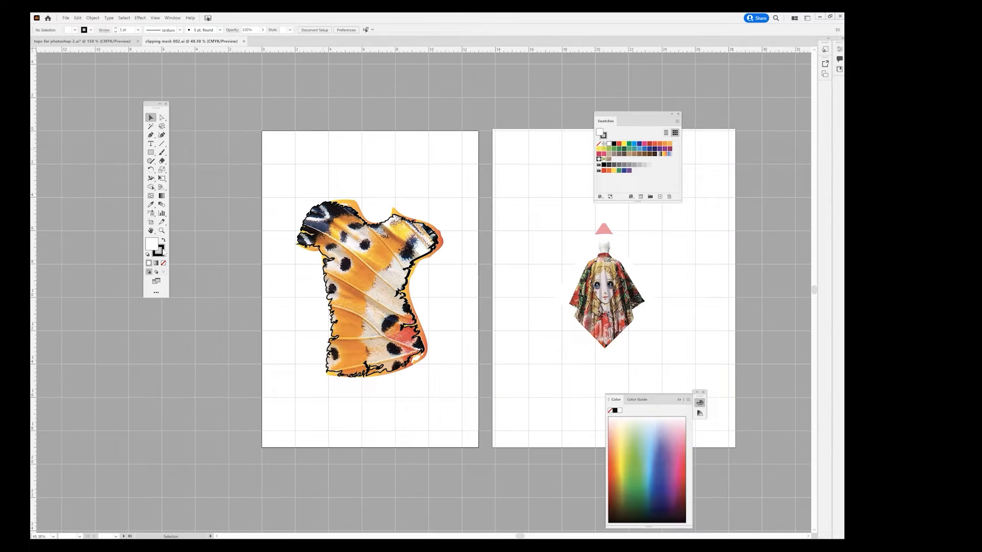
click(151, 222)
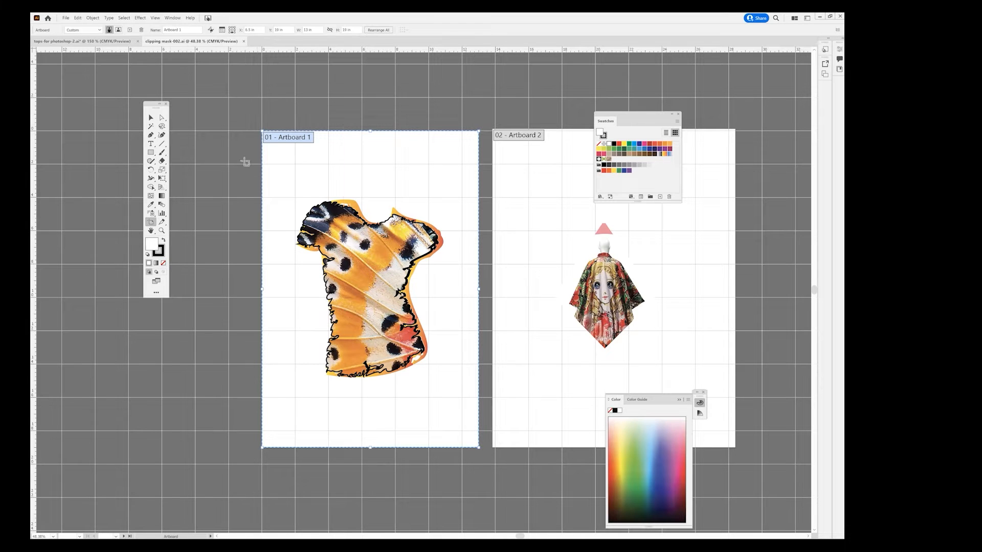
key(Escape)
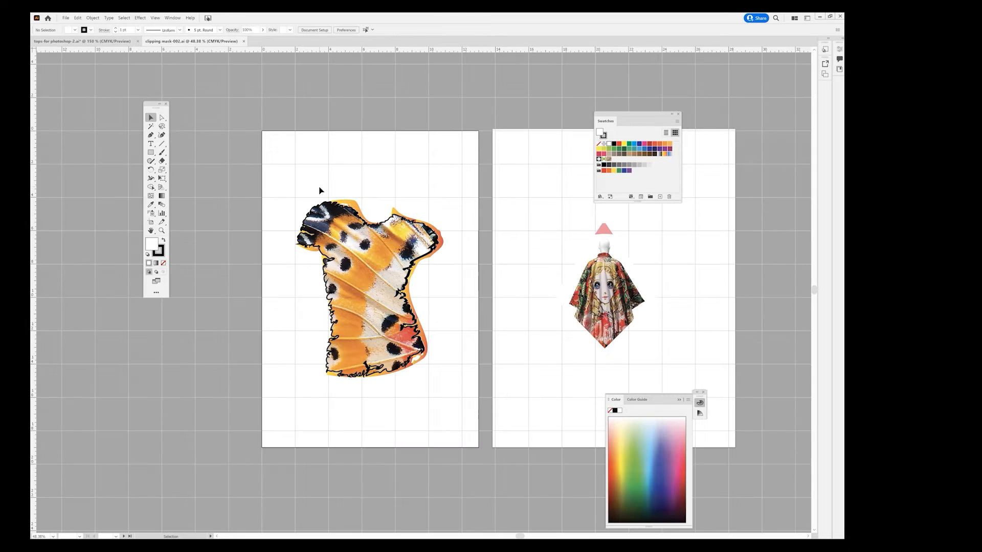
- Select the complete butterfly-patterned shirt on Artboard 1, including its outlines and clip groups, and copy it
click(353, 238)
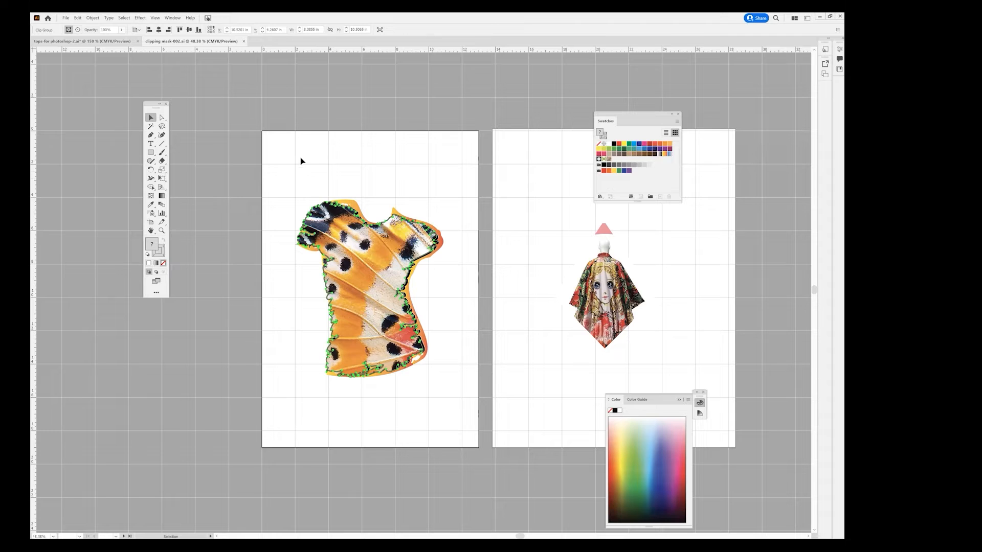
click(300, 177)
key(a)
key(ctrl+a)
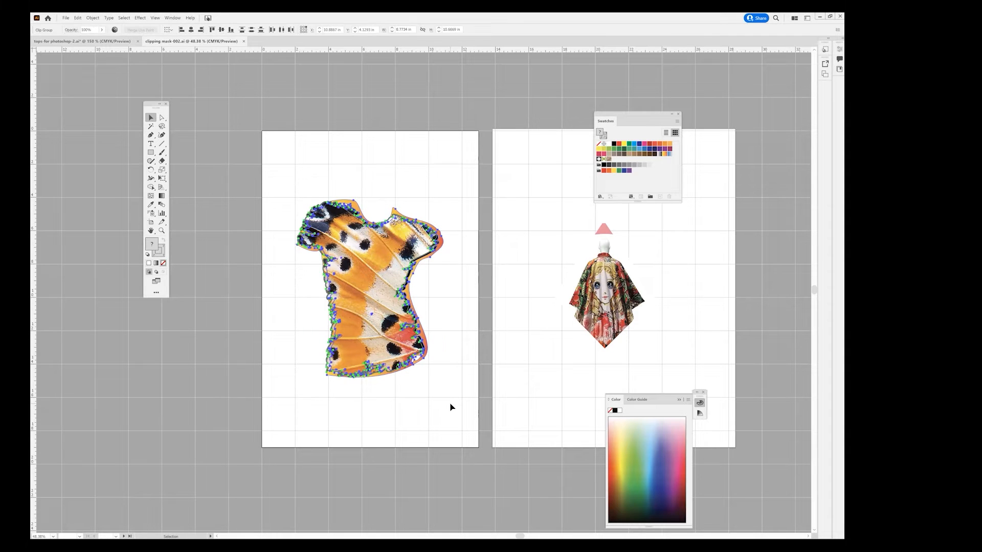
key(v)
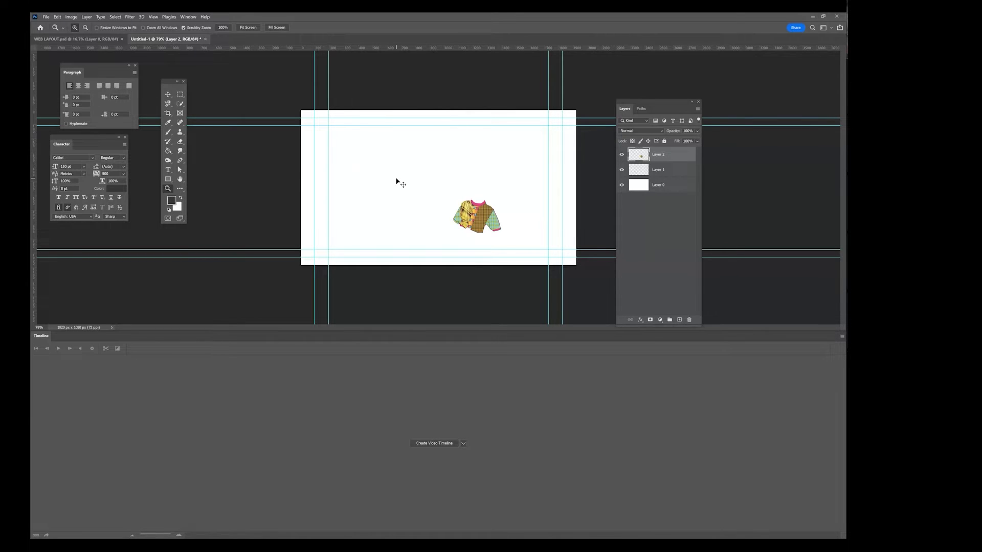
- Switch to Photoshop, paste the butterfly shirt as pixels, and commit it in the left half of the canvas beside the small plaid shirt
key(ctrl+v)
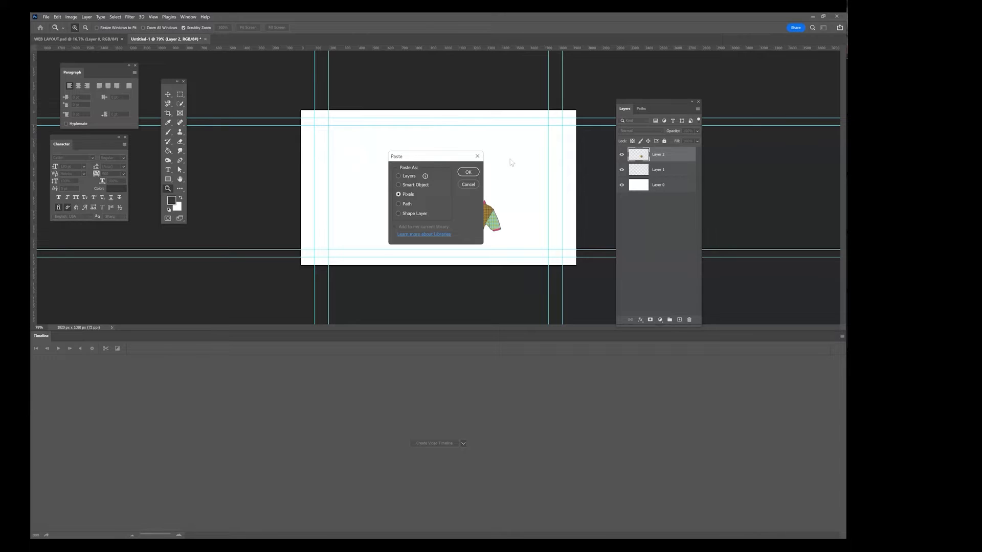
click(467, 172)
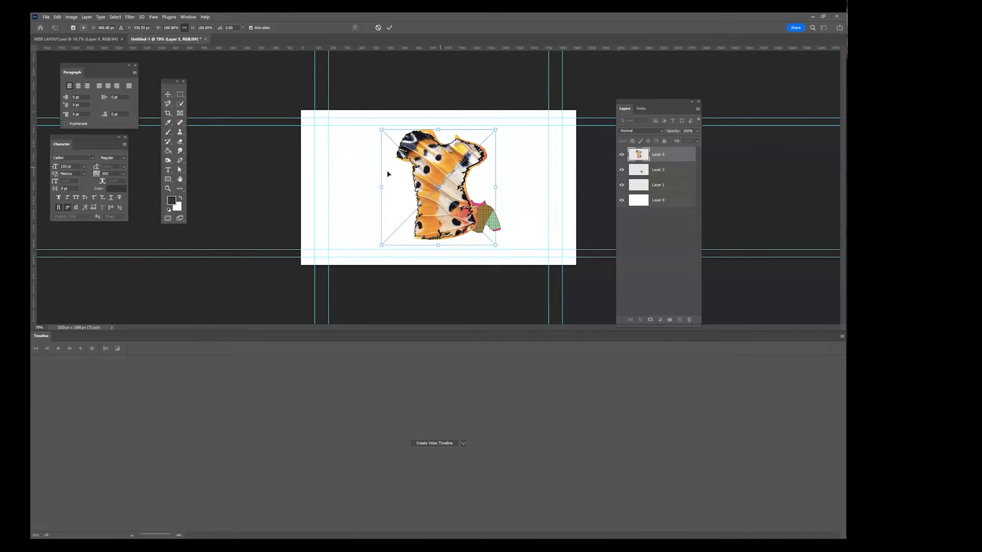
drag(439, 169, 387, 173)
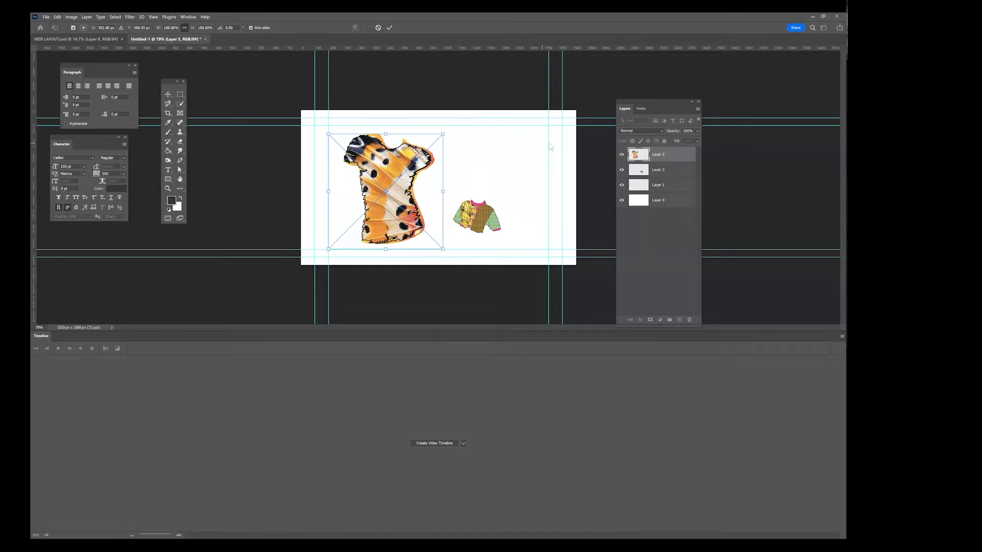
key(Return)
- Examine up close how the pasted butterfly shirt renders its wing texture, black outlines and shoulder edges
key(z)
click(376, 153)
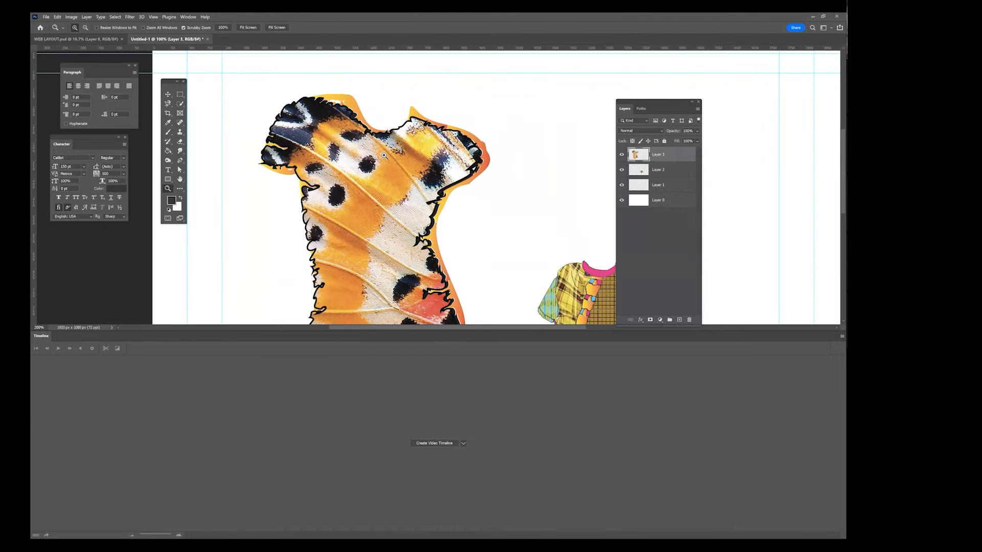
click(384, 156)
click(384, 155)
drag(464, 132, 389, 251)
click(411, 213)
click(412, 214)
click(400, 208)
drag(458, 247, 369, 173)
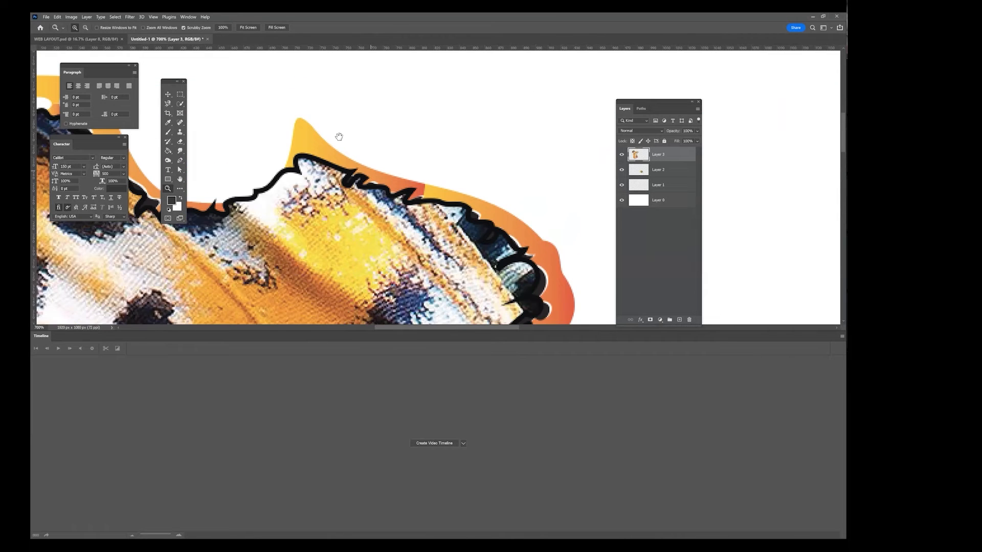
drag(438, 279, 347, 210)
drag(408, 285, 449, 171)
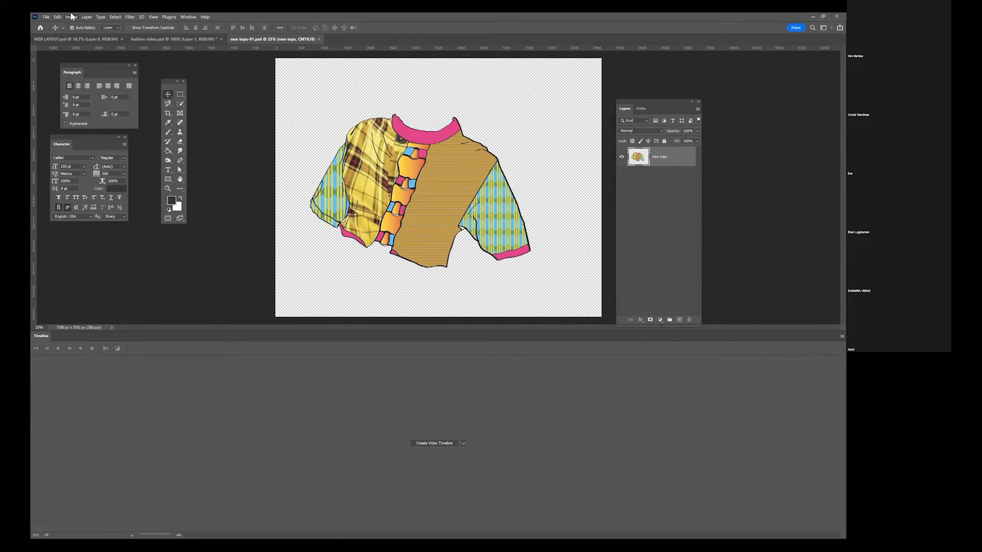
- Examine the plaid, stripe and collar details of the large patterned shirt document at 200%, and fit the whole image back on screen
key(z)
click(410, 190)
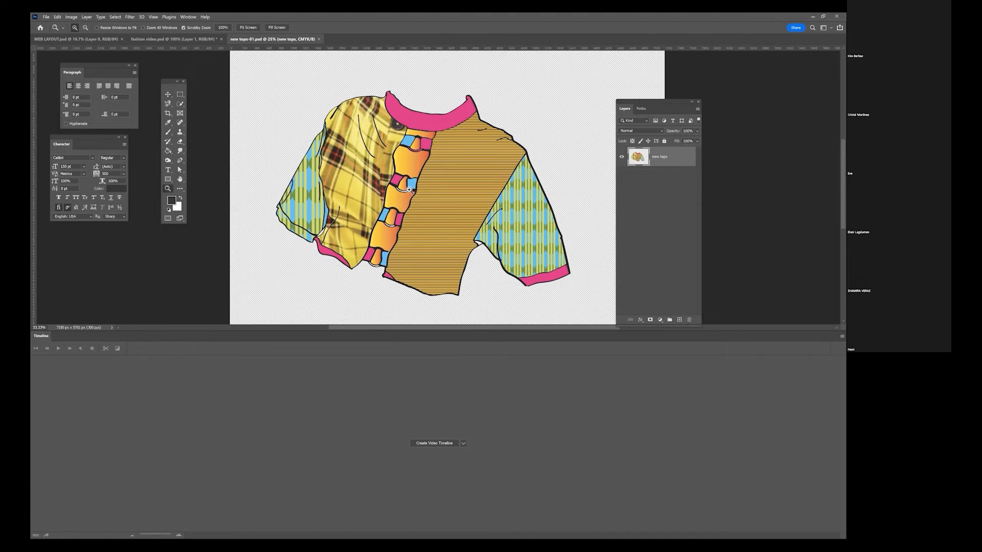
click(410, 190)
click(432, 185)
drag(589, 236, 469, 327)
click(467, 216)
drag(456, 222, 540, 212)
drag(455, 253, 429, 198)
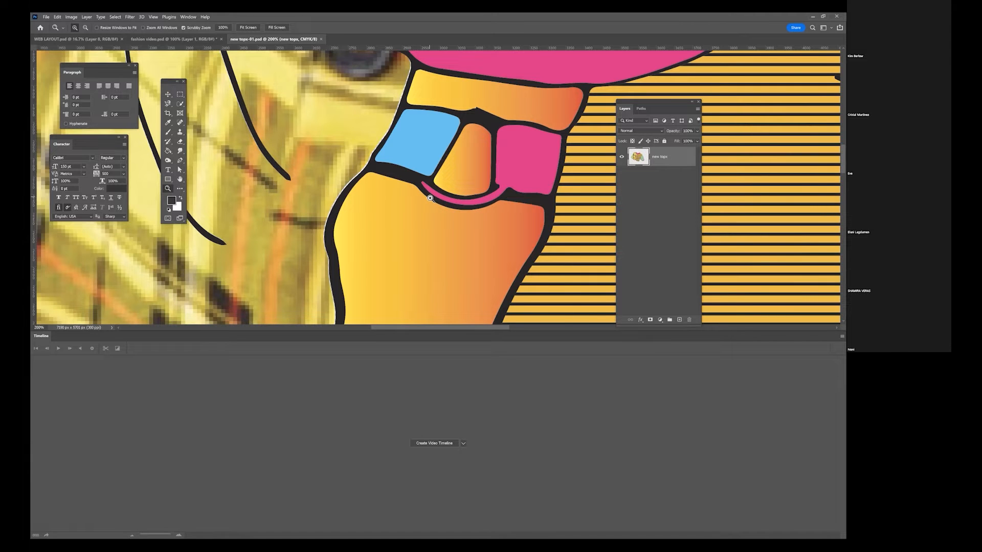
drag(353, 207, 478, 201)
drag(510, 285, 423, 263)
drag(539, 278, 478, 218)
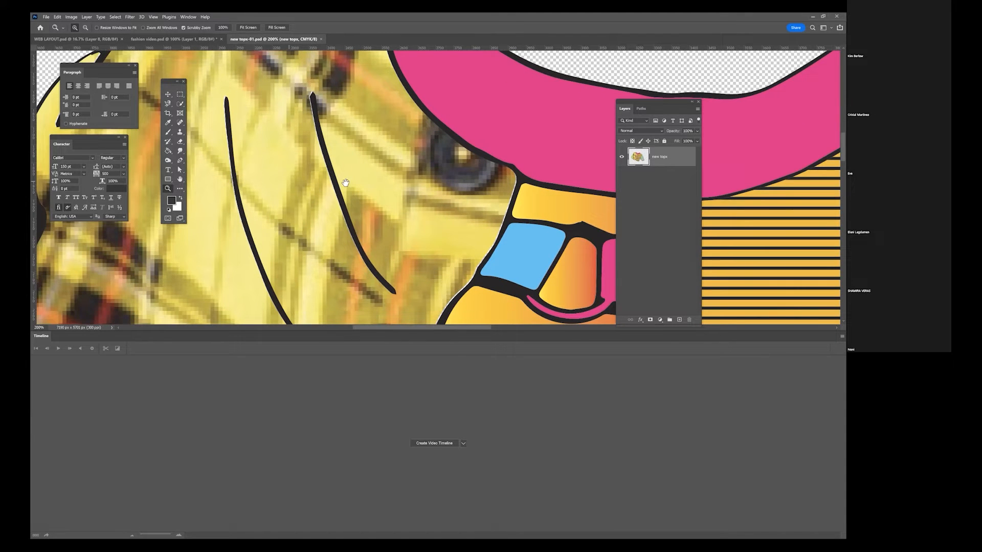
drag(572, 266, 307, 346)
drag(461, 237, 377, 283)
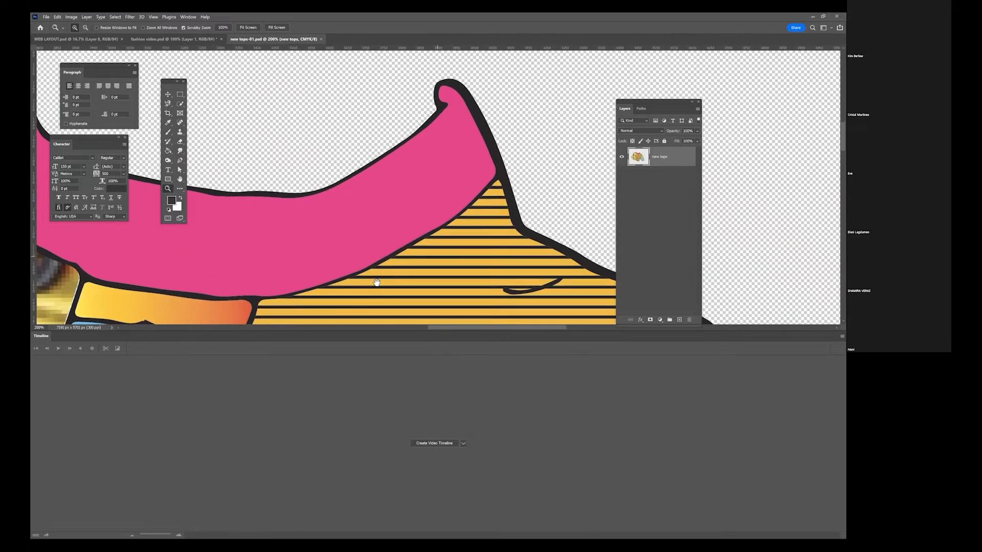
drag(445, 263, 633, 241)
drag(327, 296, 519, 277)
drag(487, 233, 371, 51)
drag(544, 269, 469, 292)
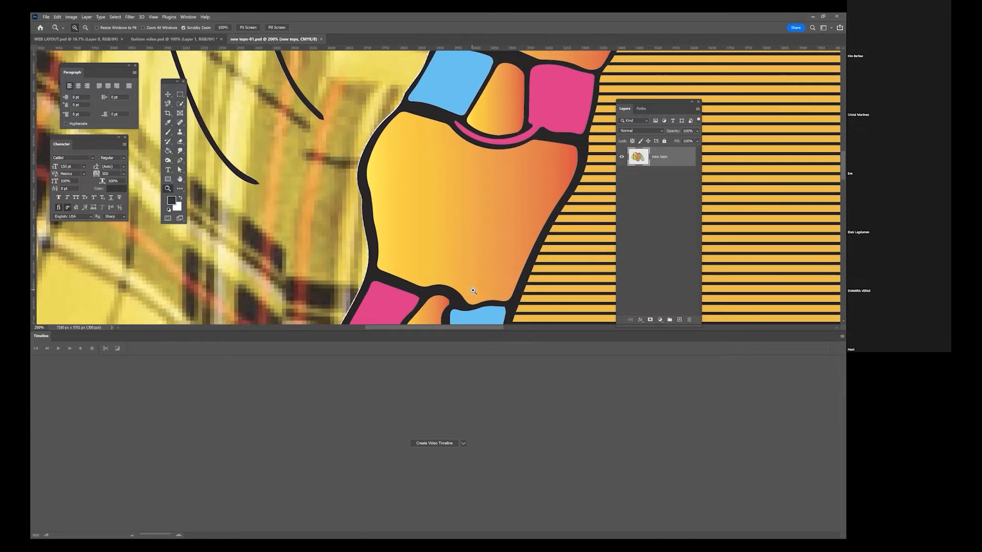
click(152, 17)
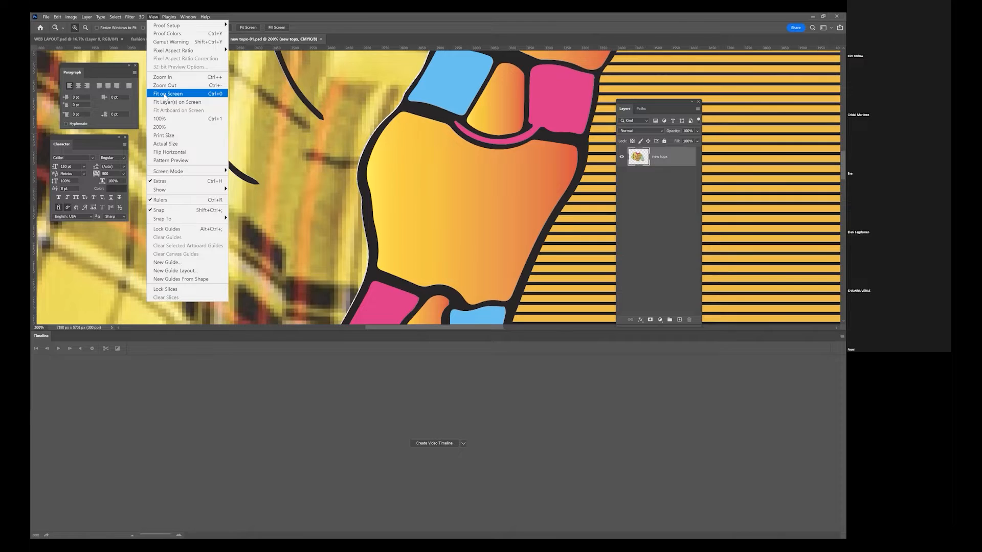
click(165, 94)
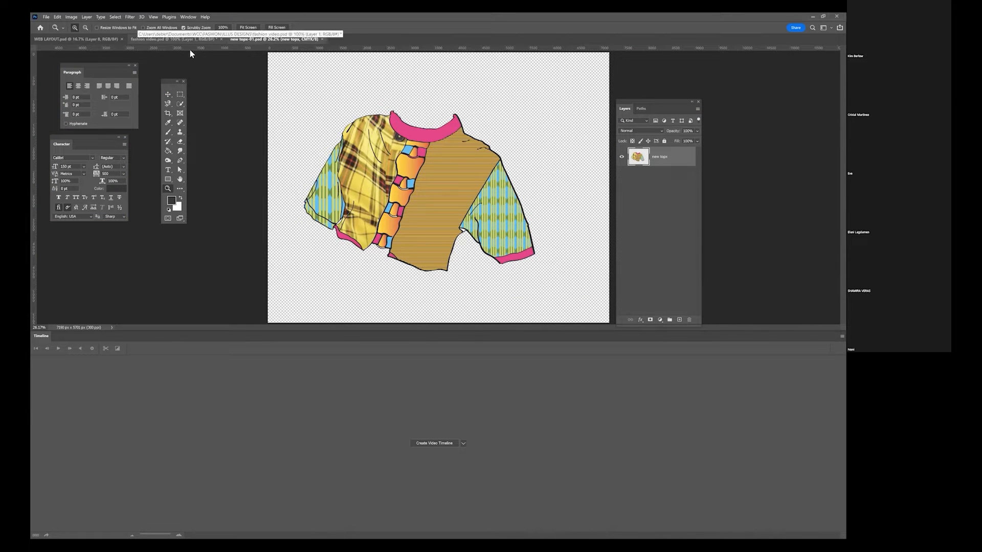
- Check the shirt document's image size and resolution with the dimensions shown in inches
click(72, 19)
click(84, 72)
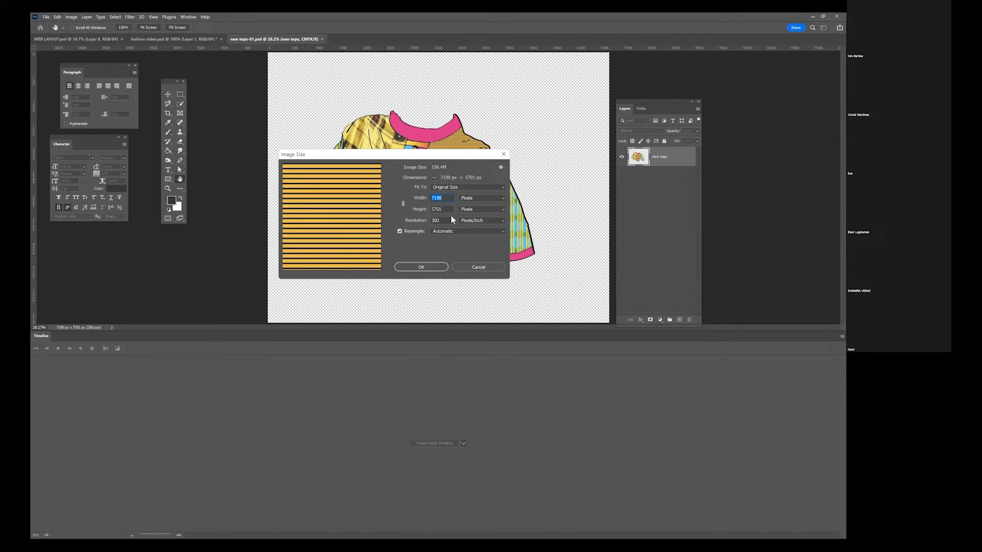
click(474, 198)
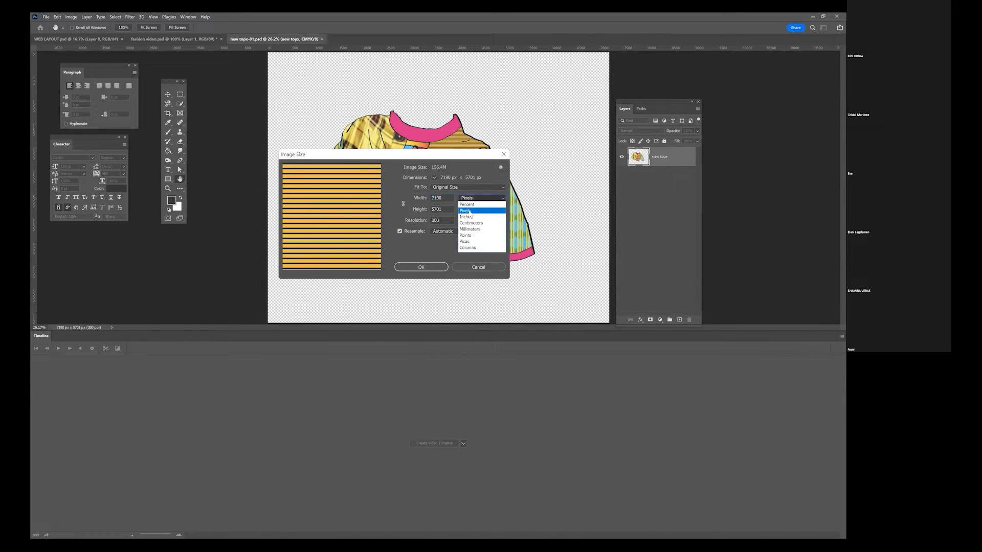
click(469, 219)
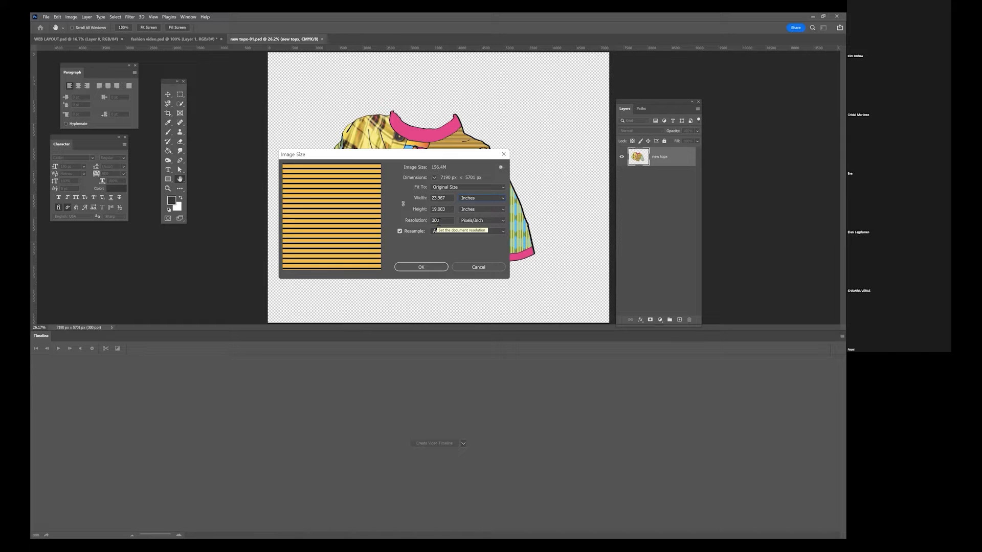
click(424, 269)
key(z)
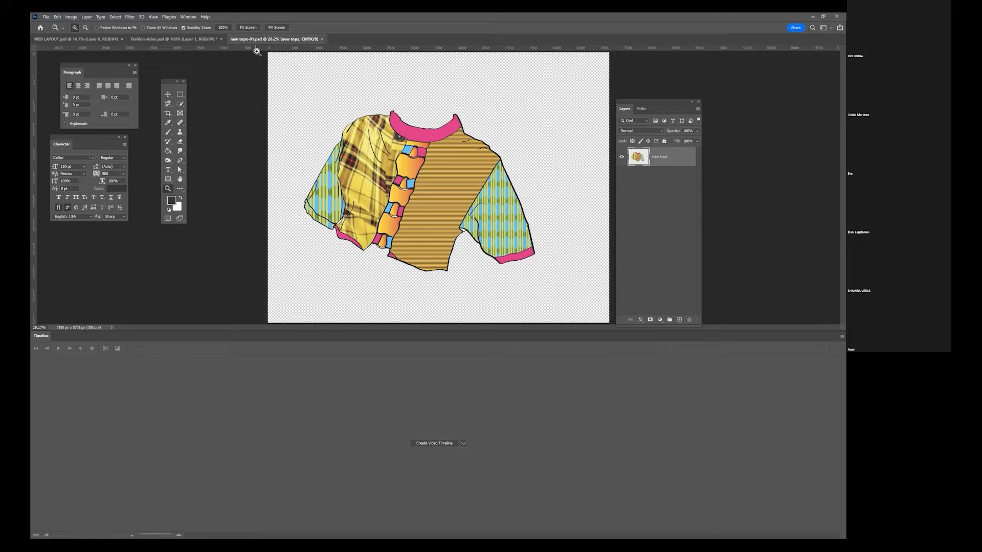
- Undock the large patterned shirt document into its own floating window beside the fashion video.psd canvas
click(46, 18)
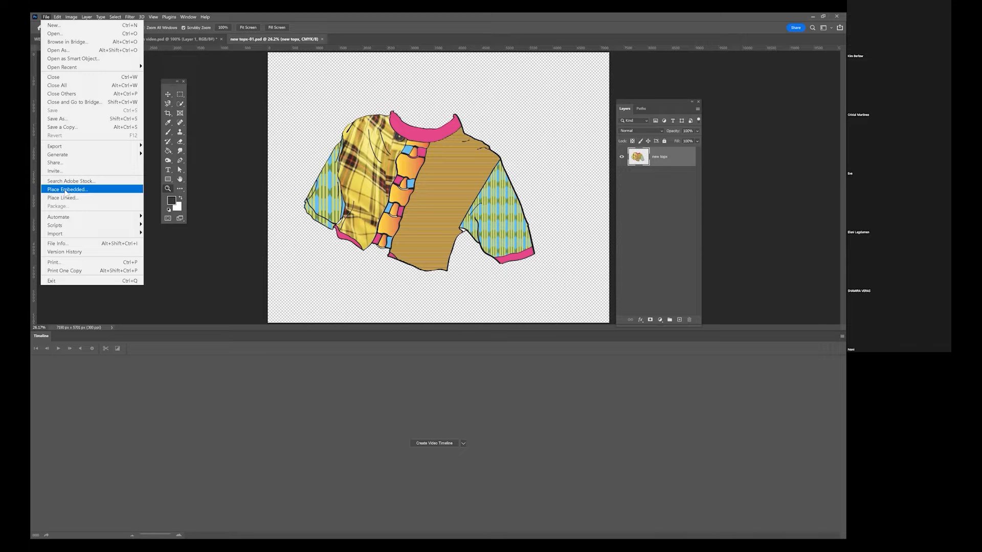
click(248, 71)
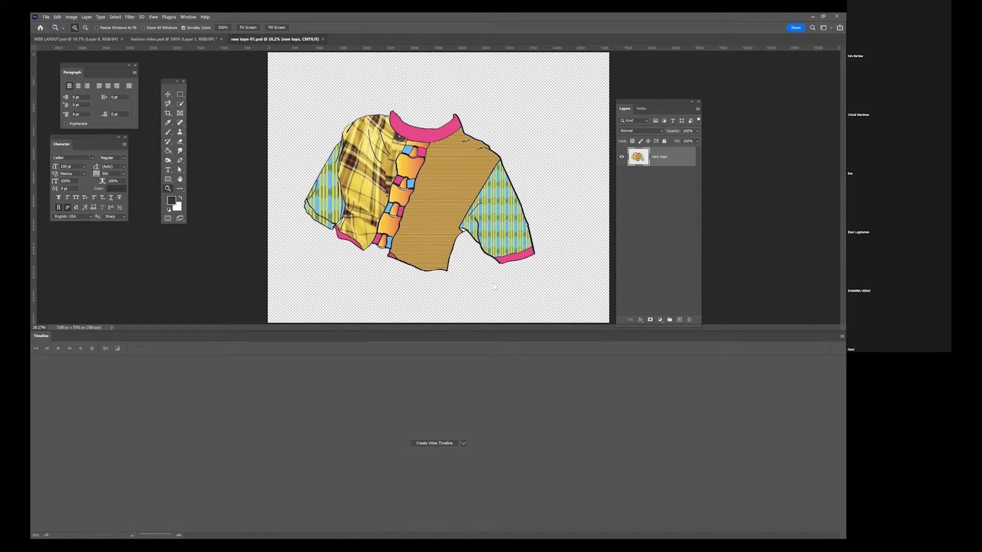
drag(491, 231, 492, 229)
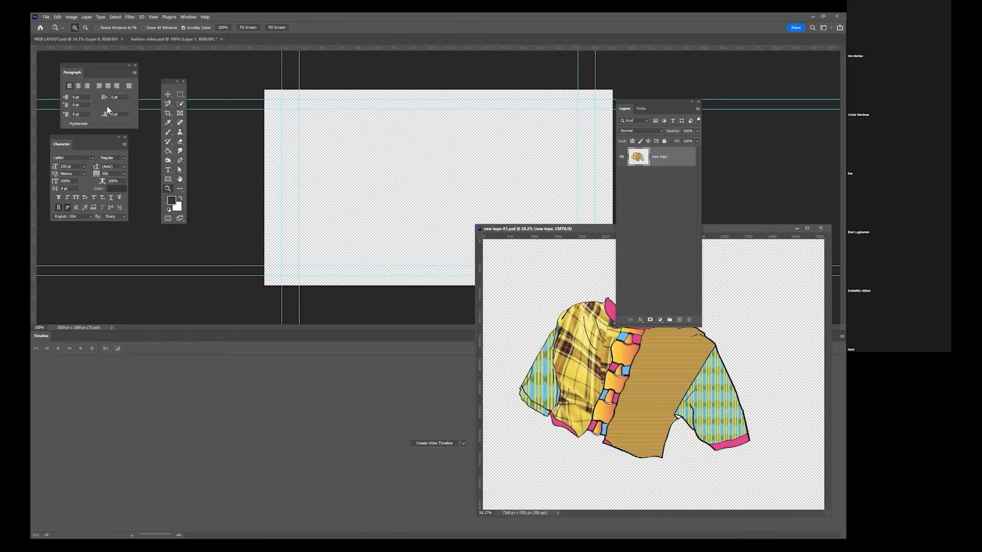
- Copy the patterned shirt from new tops-01.psd into the fashion video.psd canvas and put the floating source window out of the way
click(168, 94)
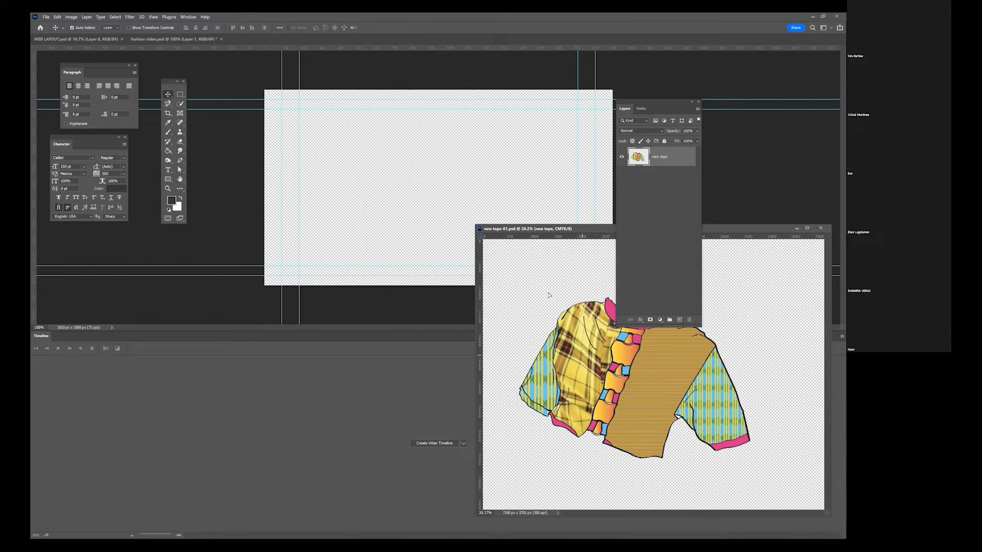
drag(543, 318, 374, 163)
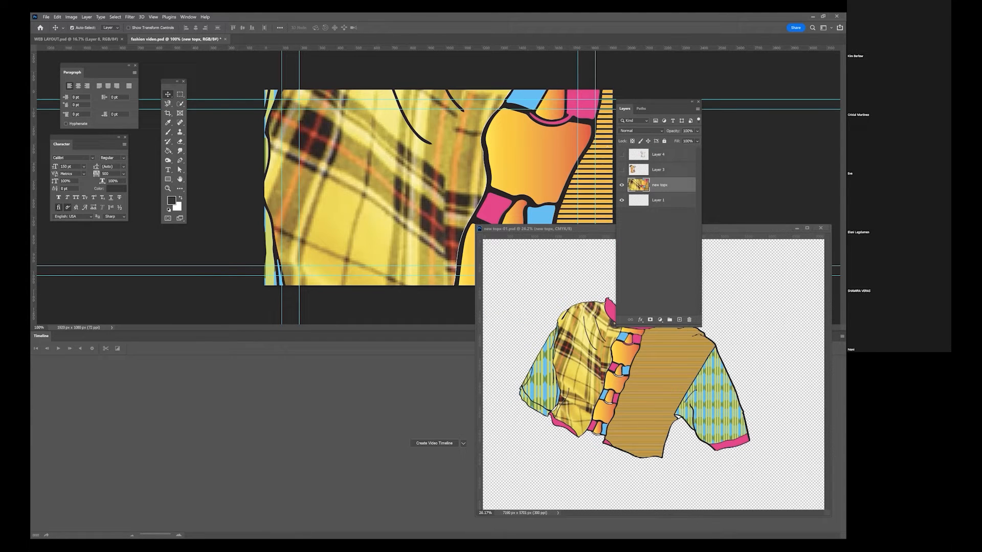
drag(603, 228, 276, 254)
click(491, 253)
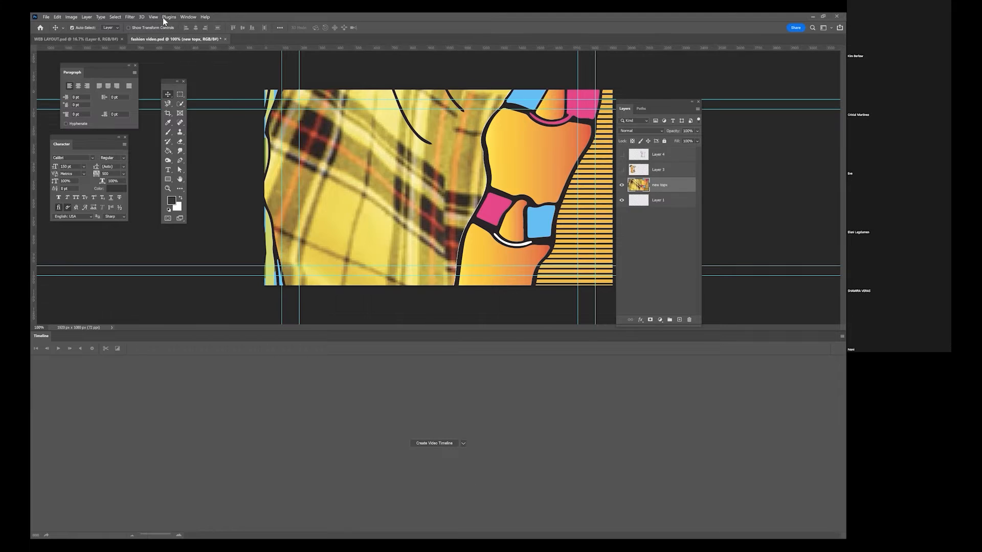
- Scale the oversized patterned shirt layer proportionally to about 20.83% so that the whole shirt fits inside the canvas
click(154, 18)
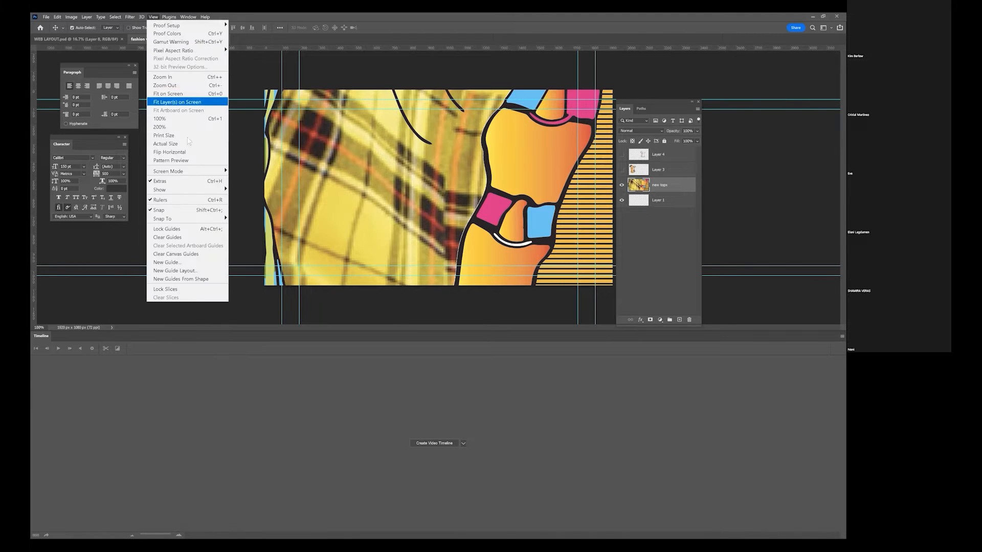
click(169, 85)
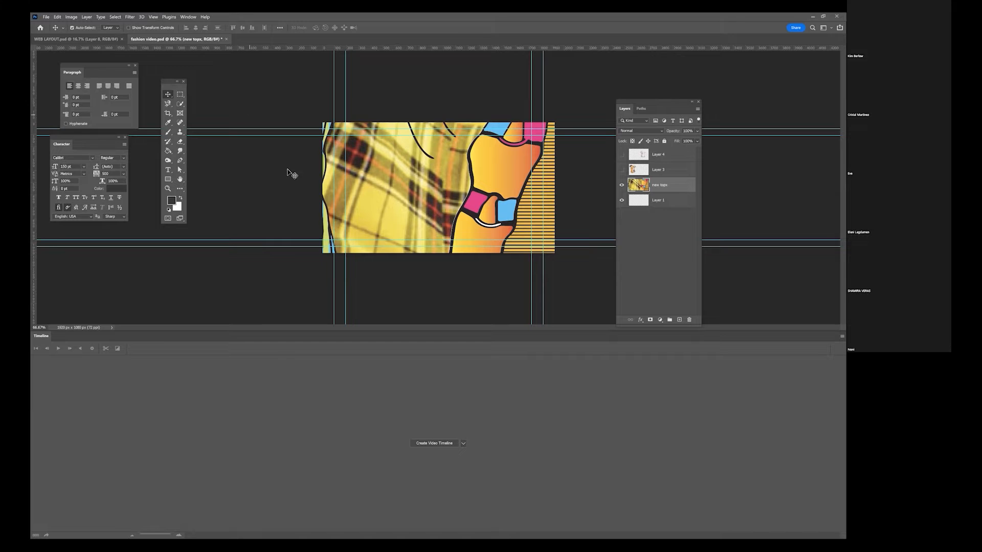
key(z)
drag(307, 144, 292, 158)
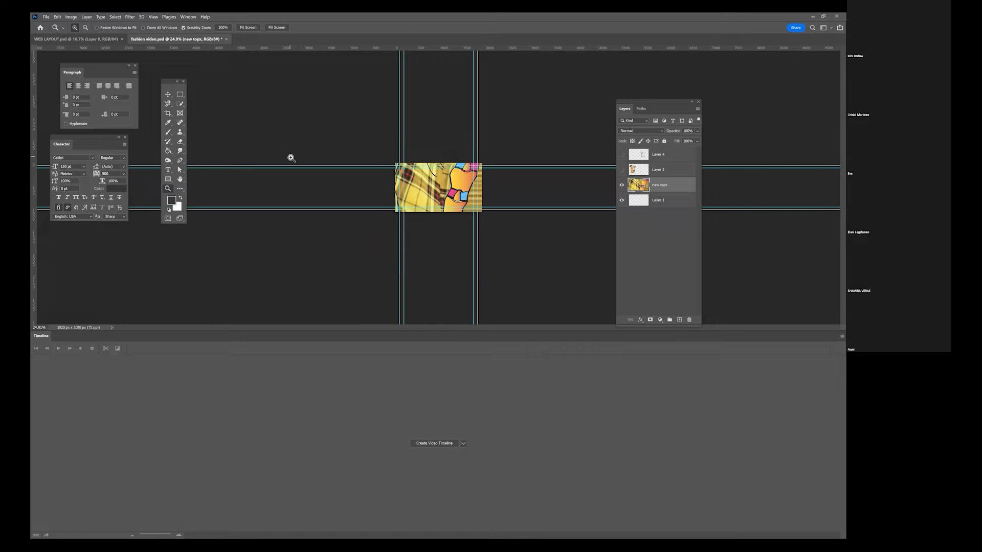
key(ctrl+t)
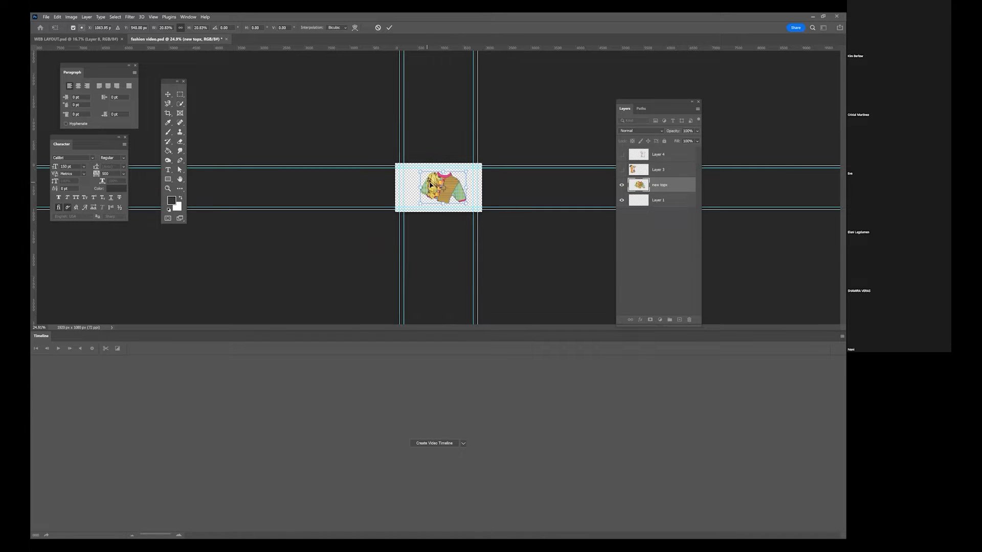
key(Return)
- Examine the scaled shirt's striped body, black outlines and patterned sleeve at up to 500% zoom
key(z)
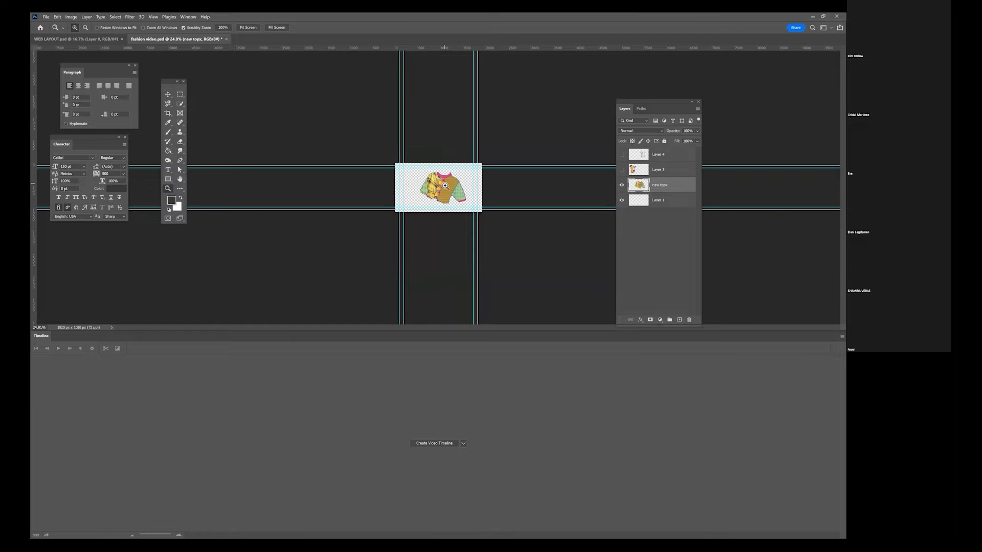
click(445, 186)
click(438, 193)
click(452, 189)
click(452, 188)
click(452, 188)
click(458, 153)
drag(435, 160, 221, 66)
drag(499, 235, 529, 272)
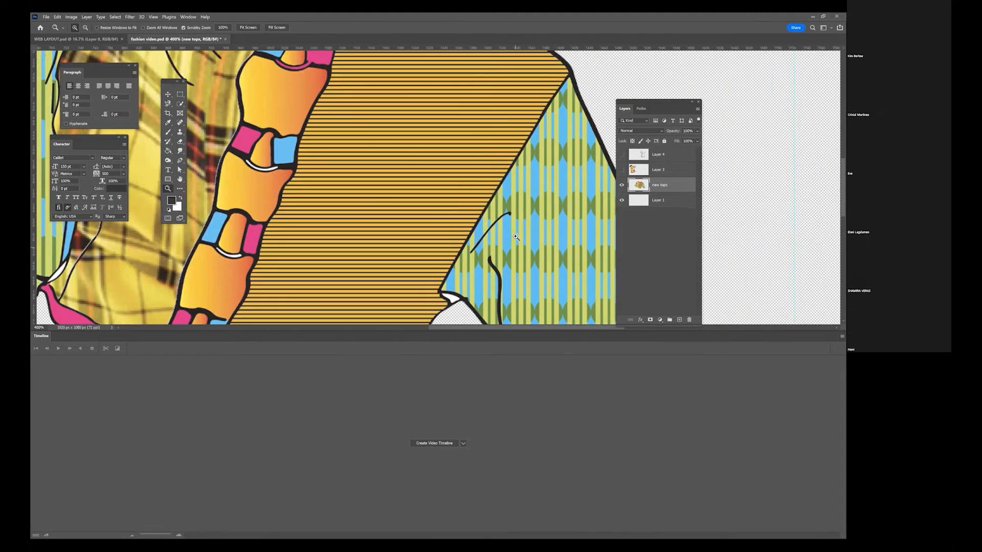
click(576, 238)
click(575, 238)
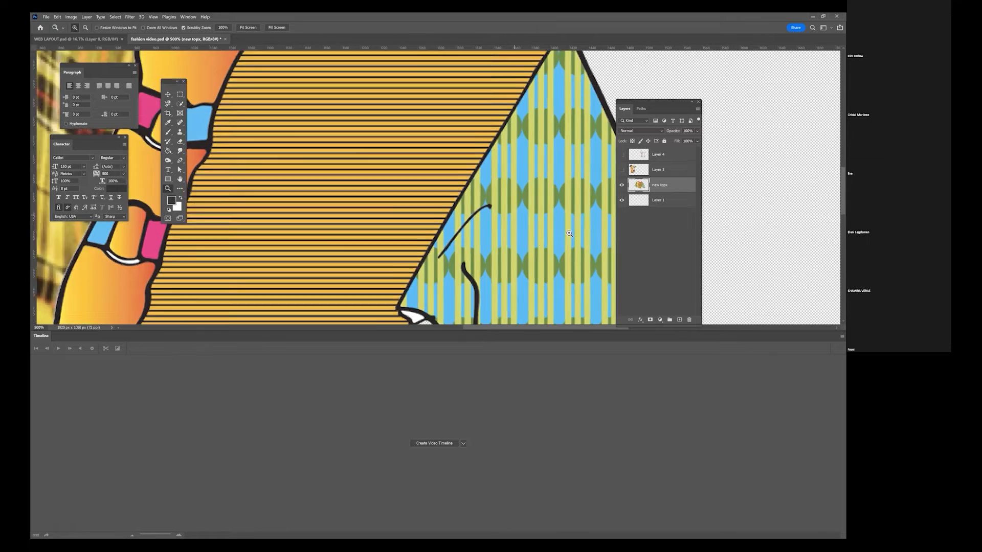
- Examine the shirt's collar, orange fastenings and plaid panel at 600%, and fit the whole canvas back on screen
drag(451, 146, 502, 263)
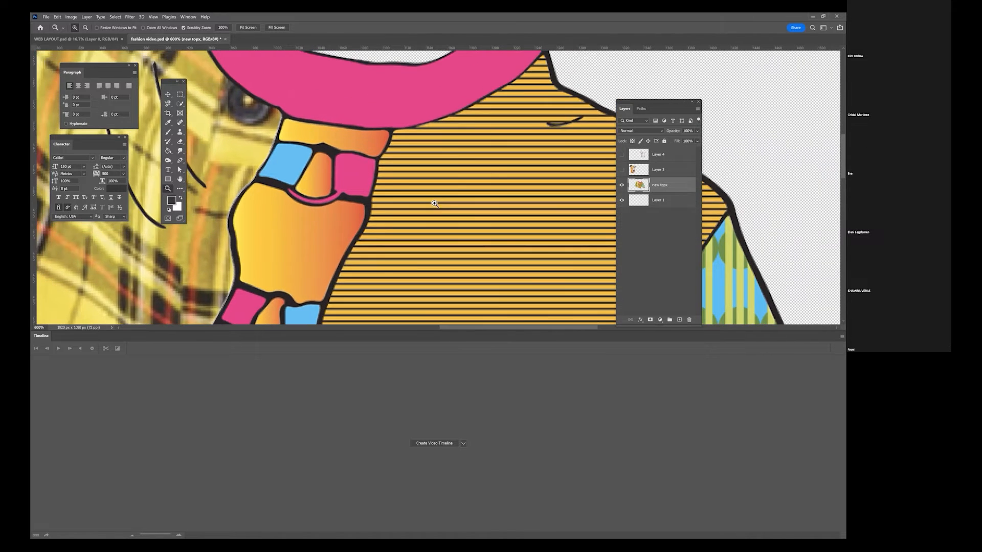
drag(434, 204, 558, 294)
drag(209, 131, 387, 221)
drag(378, 158, 444, 98)
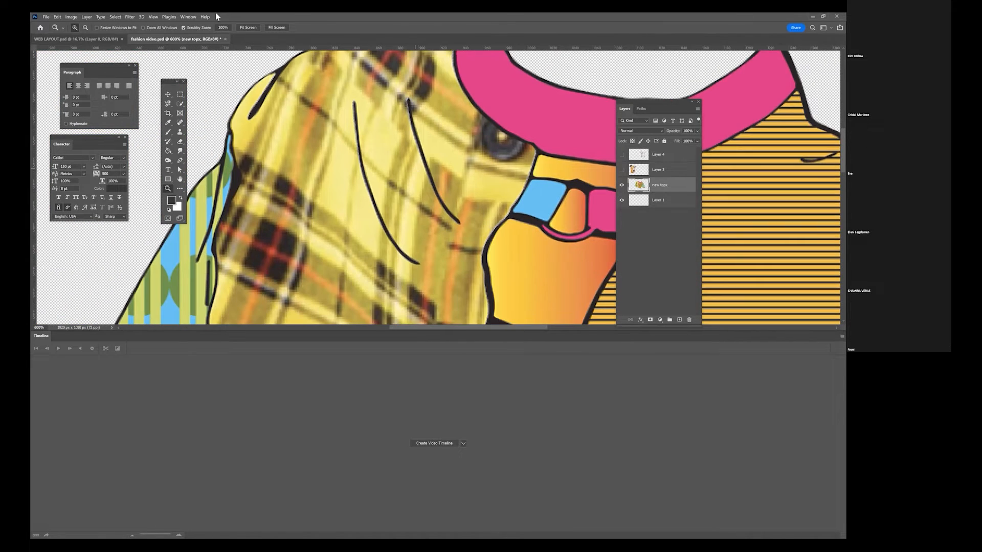
click(156, 18)
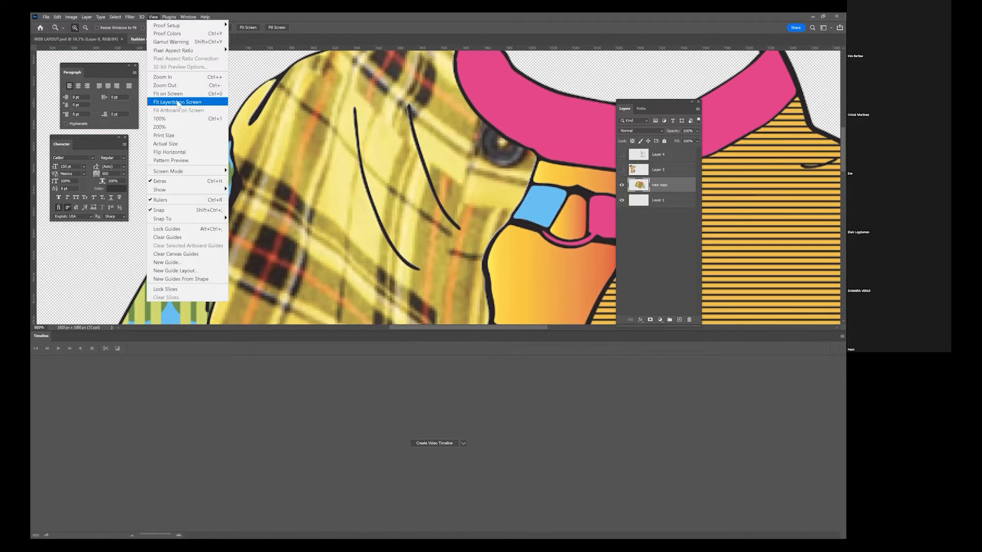
click(178, 97)
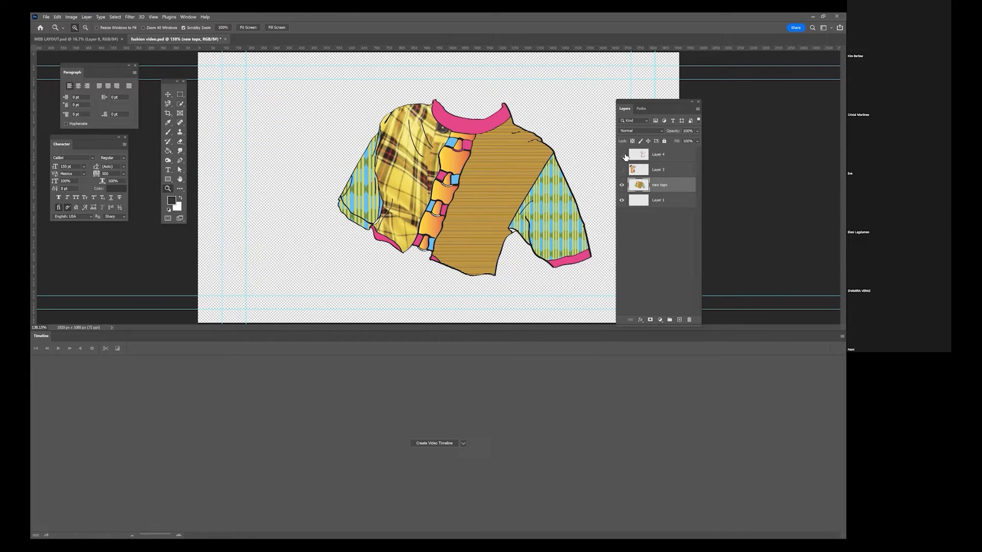
- Target Layer 1 for a Paint Bucket fill with #333333 as the foreground colour
click(660, 200)
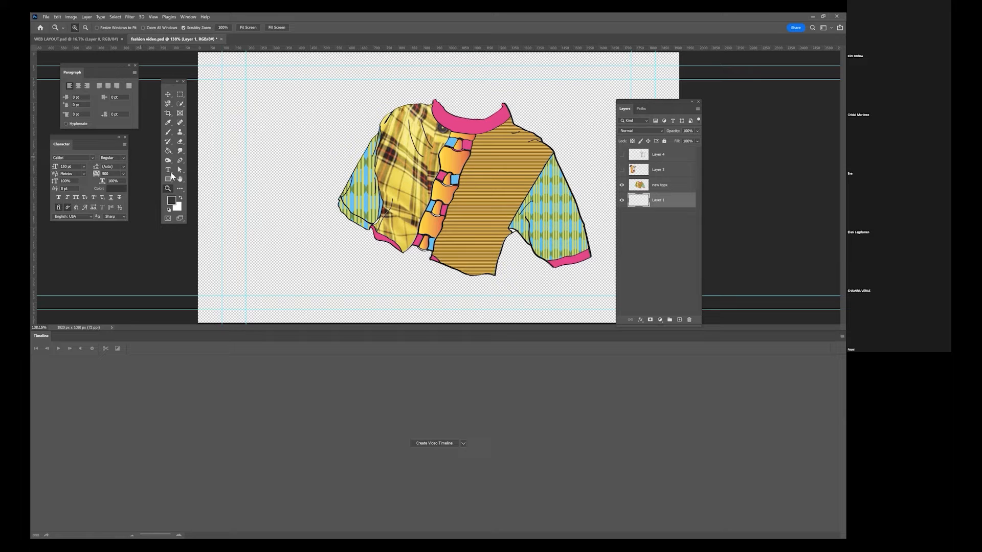
click(171, 199)
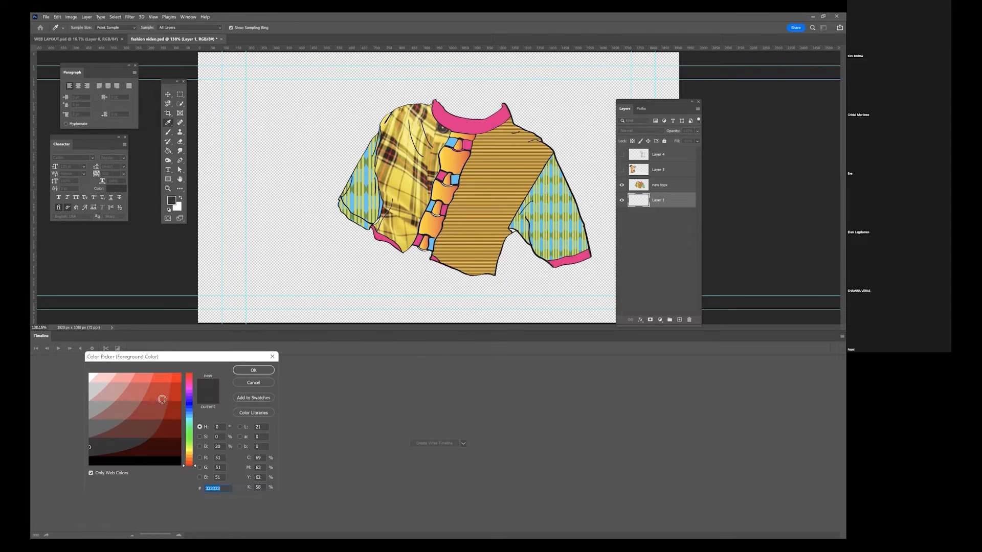
click(252, 372)
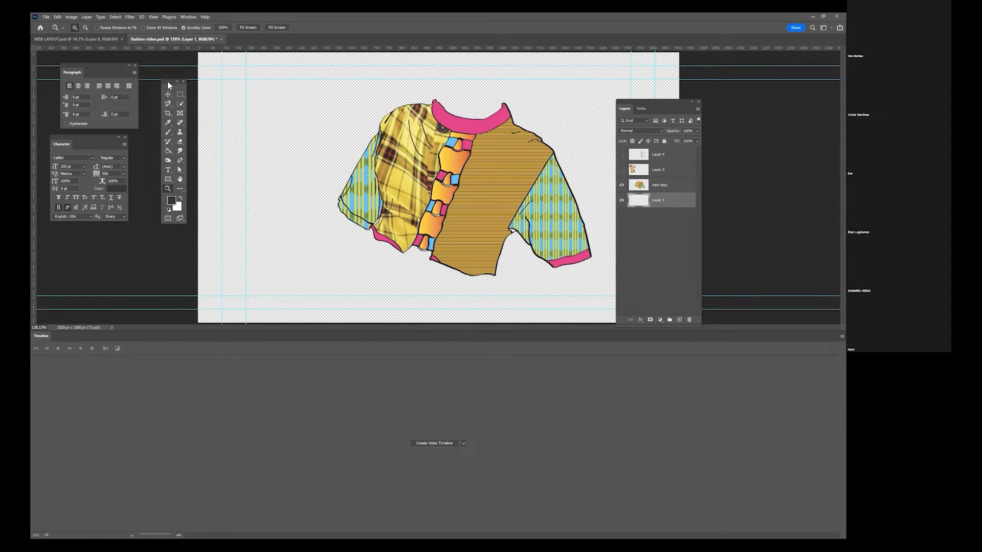
drag(174, 81, 240, 86)
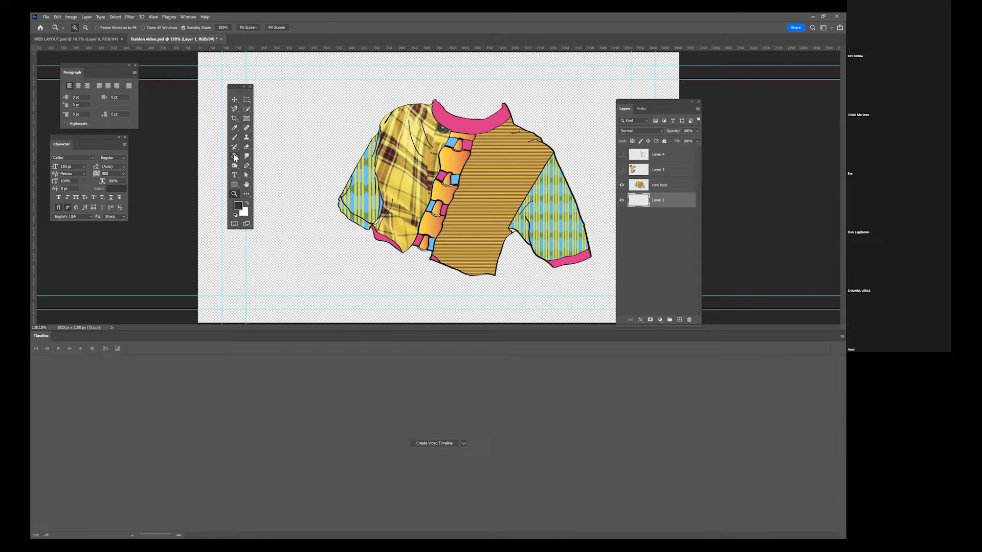
click(236, 157)
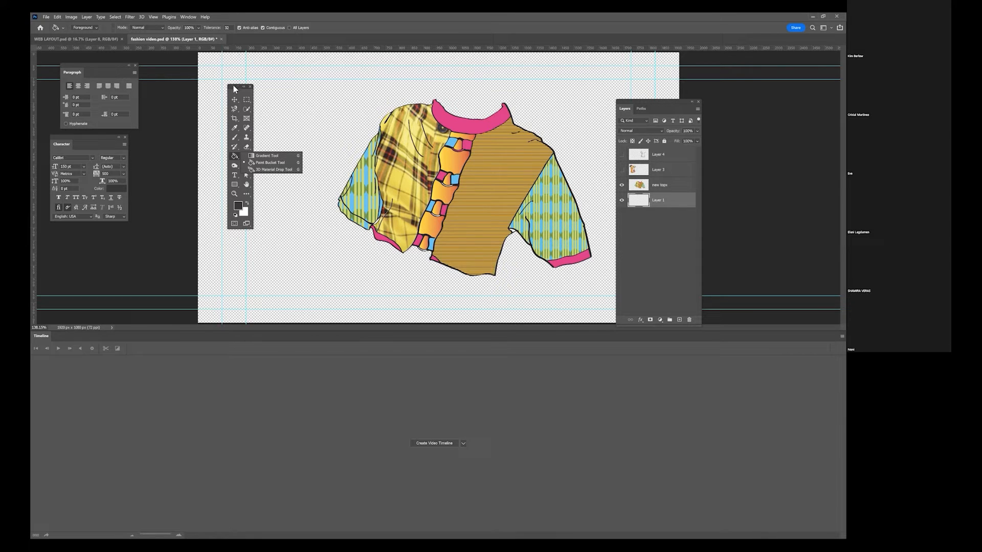
click(260, 214)
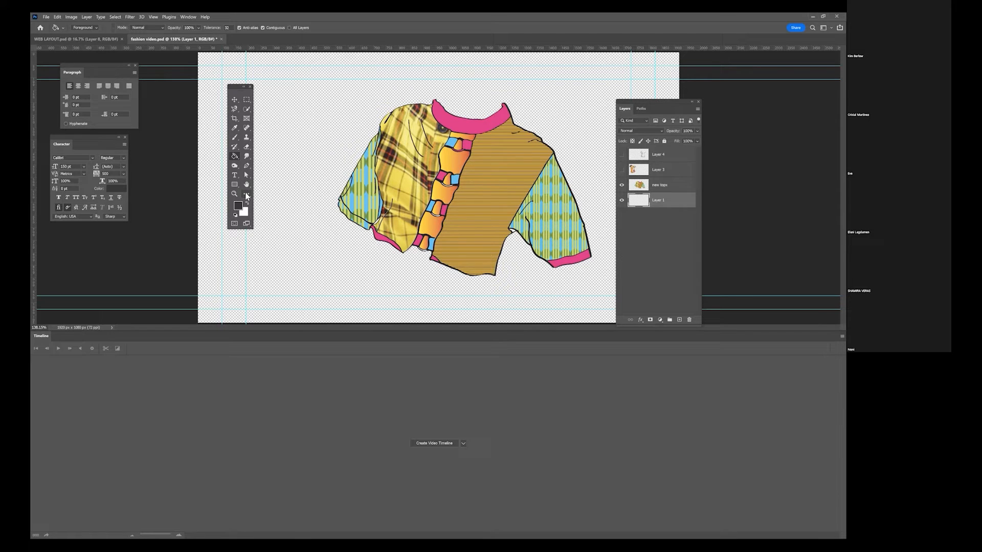
- Review the list of available tools in the toolbar customization settings and close it
click(247, 195)
click(246, 195)
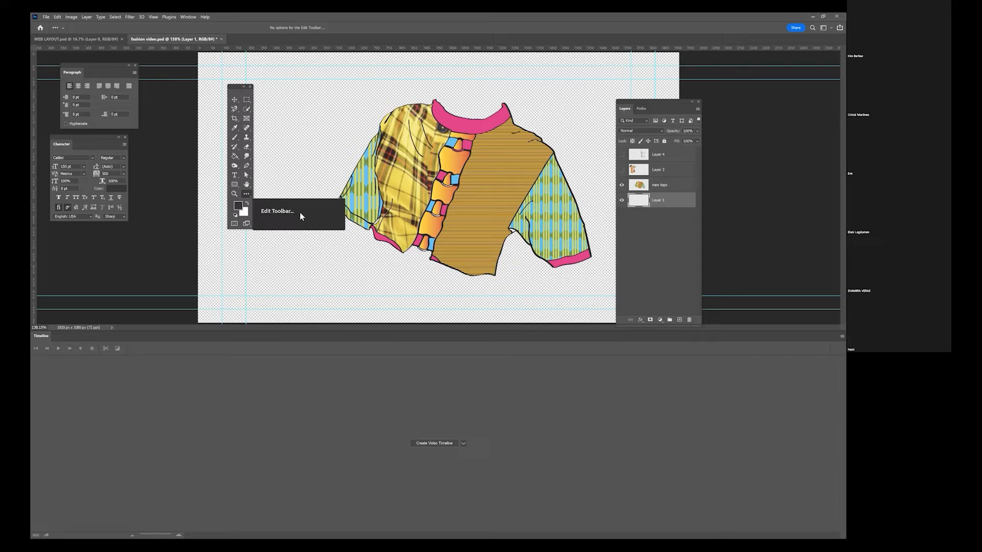
click(260, 210)
click(247, 194)
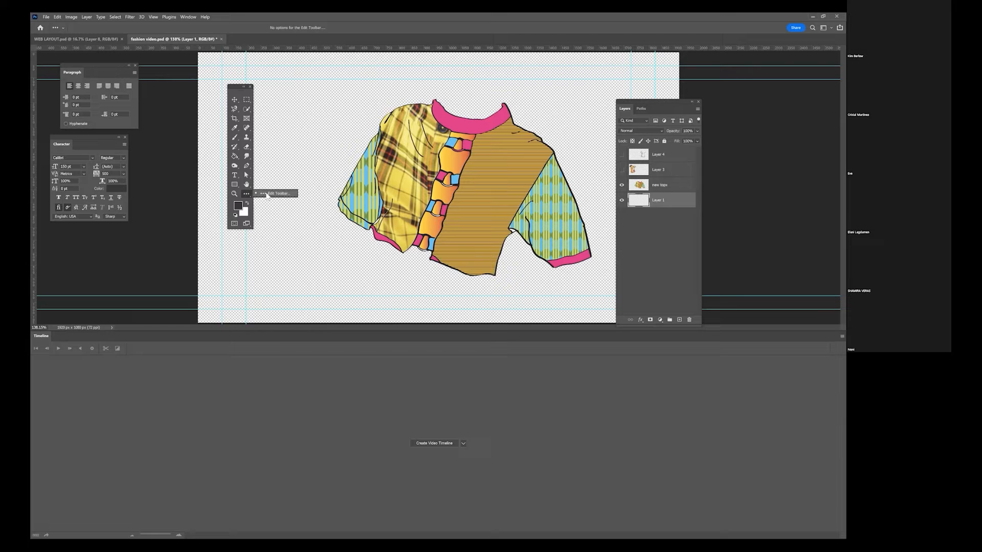
click(266, 195)
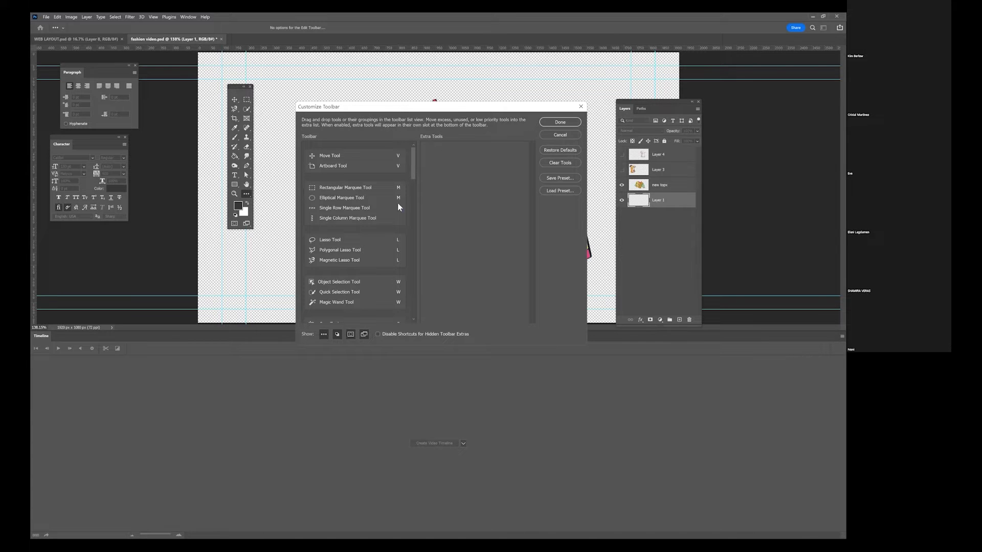
click(557, 122)
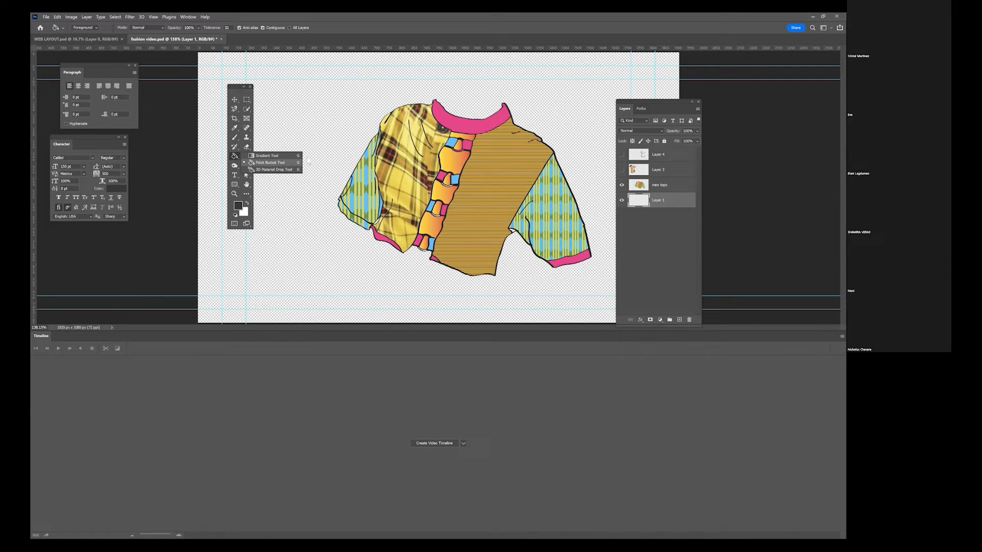
- Fill Layer 1 with the dark gray #333333, and refill it with the lighter gray #666666 using the Paint Bucket
click(302, 147)
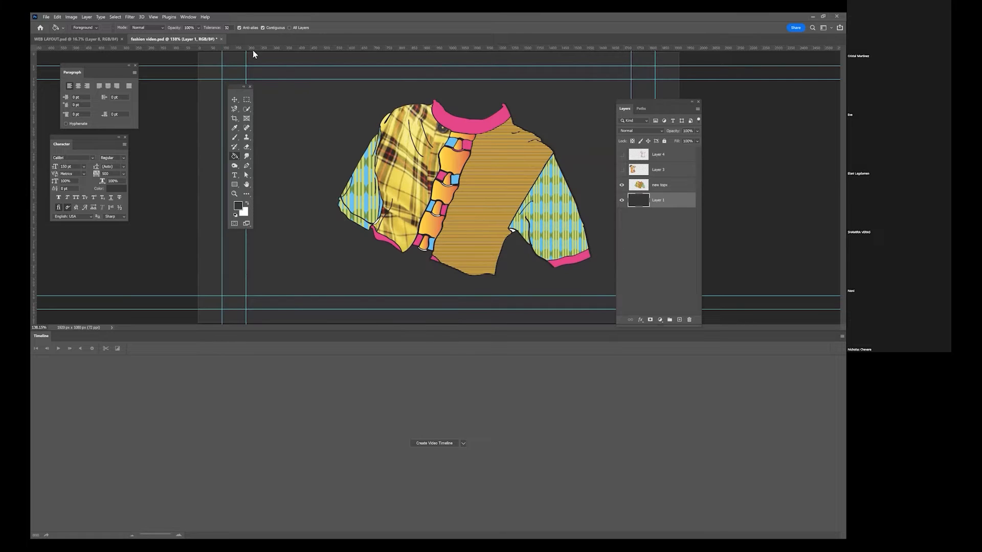
click(235, 186)
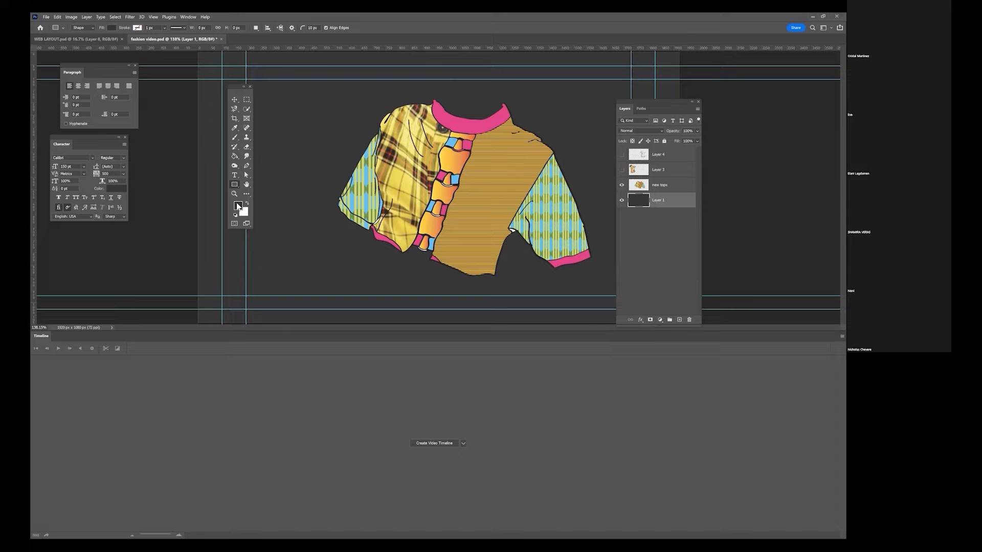
click(238, 206)
click(99, 426)
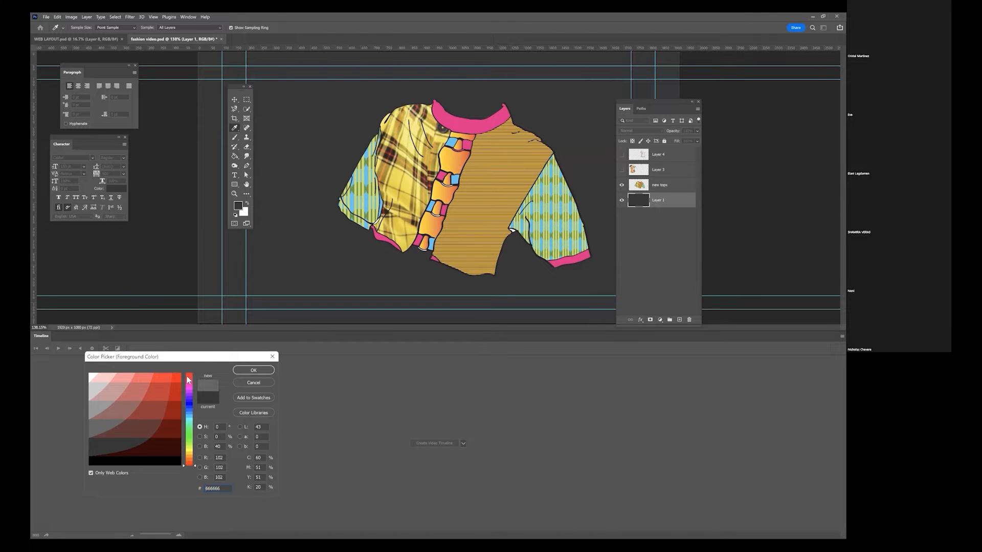
click(253, 370)
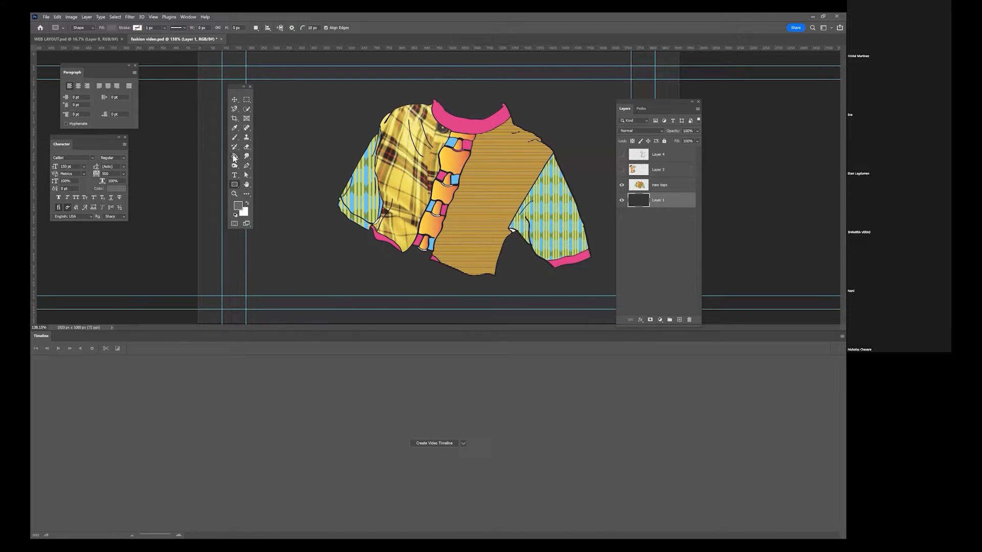
click(235, 156)
click(282, 153)
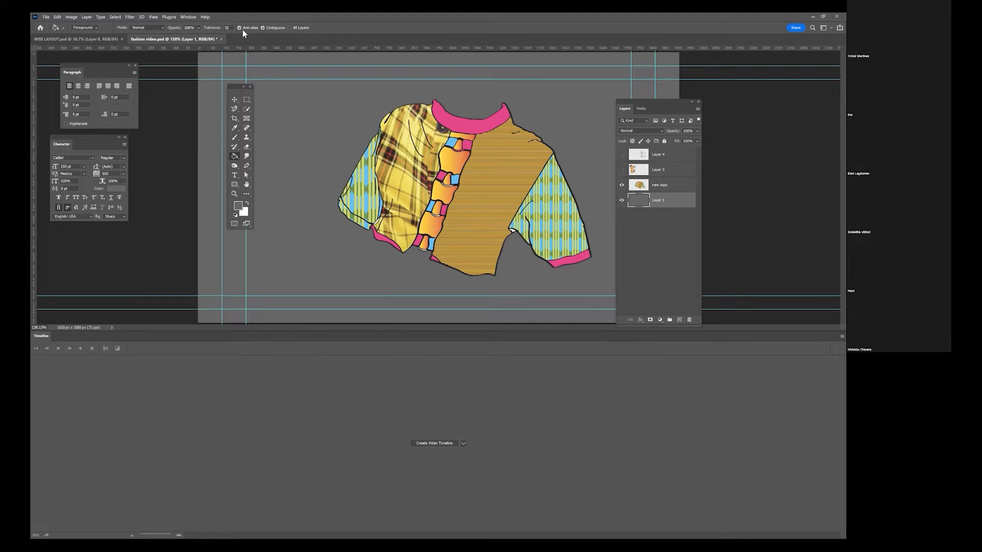
- Close the paragraph settings and display only Layer 4's shirt over the Layer 1 background, hiding Layer 3 and the patterned shirt layer
click(135, 66)
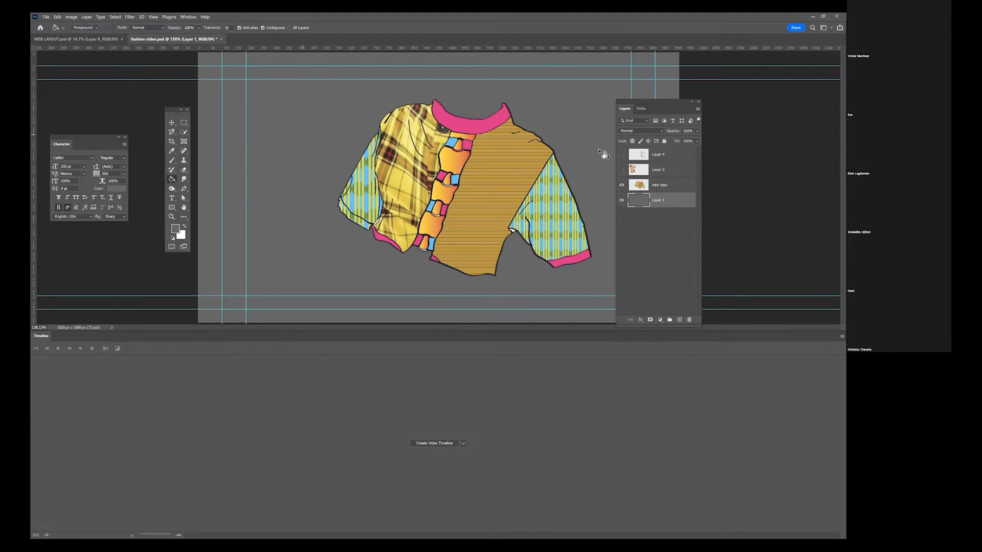
click(622, 169)
click(622, 155)
click(622, 155)
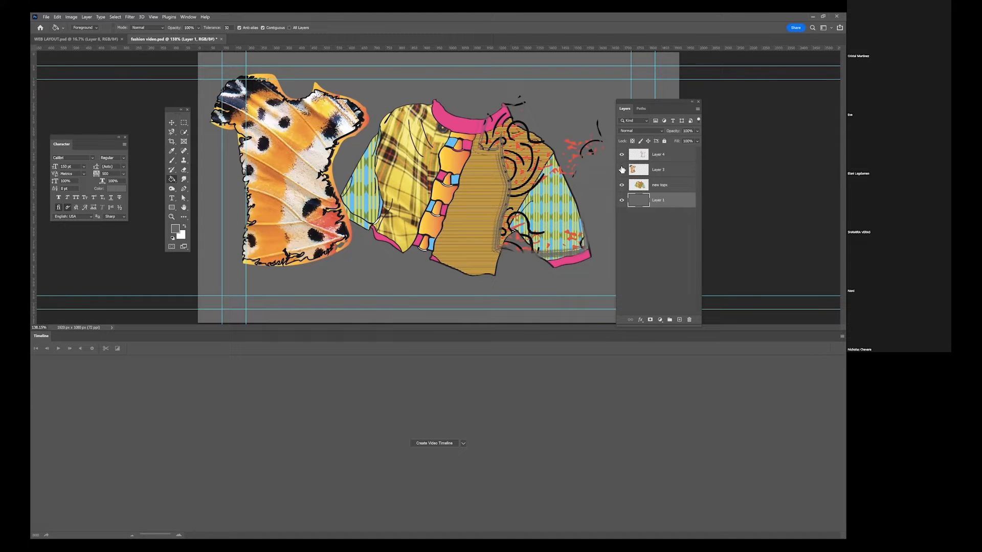
click(622, 184)
click(622, 171)
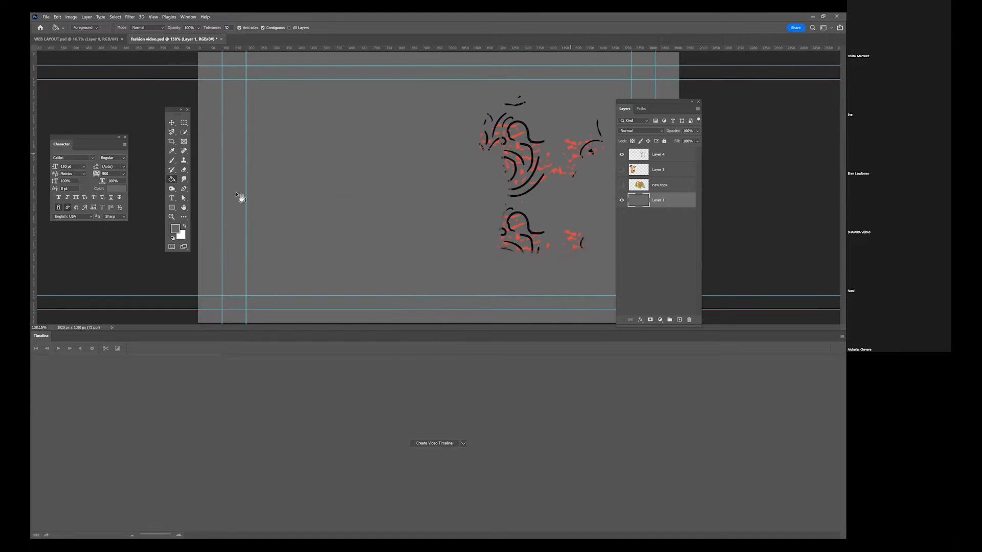
- Set the foreground colour to white and fill Layer 1 with it using the Paint Bucket
click(174, 231)
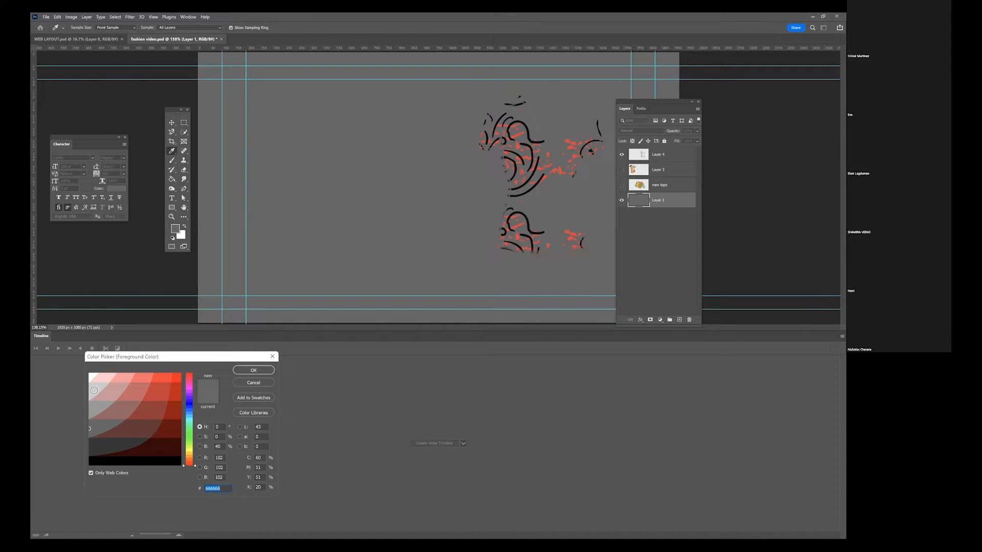
click(91, 375)
click(254, 370)
click(172, 179)
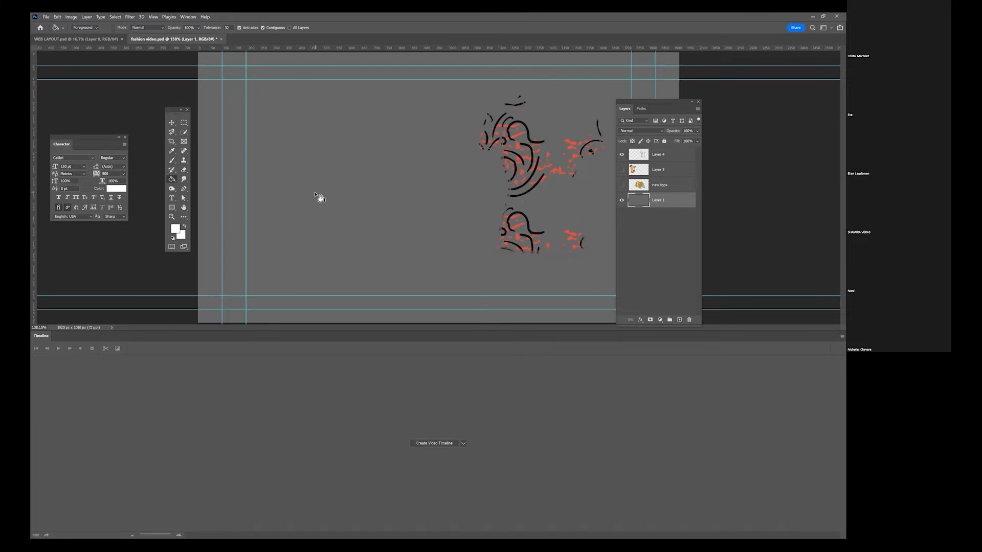
click(317, 196)
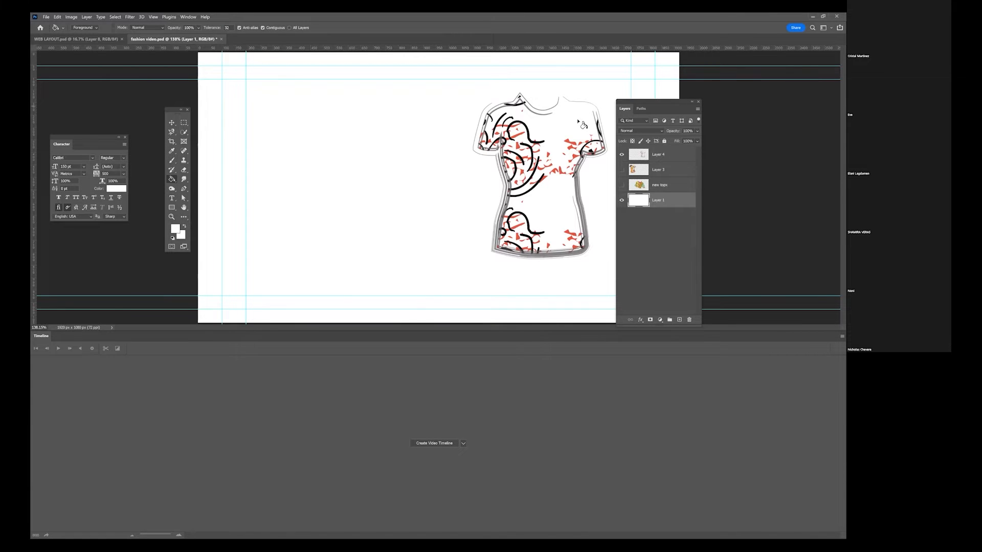
- Make Layer 4 active and try to smudge the gap in the shirt outline between collar and shoulder closed, undoing the strokes
click(559, 127)
click(559, 127)
drag(559, 127, 487, 223)
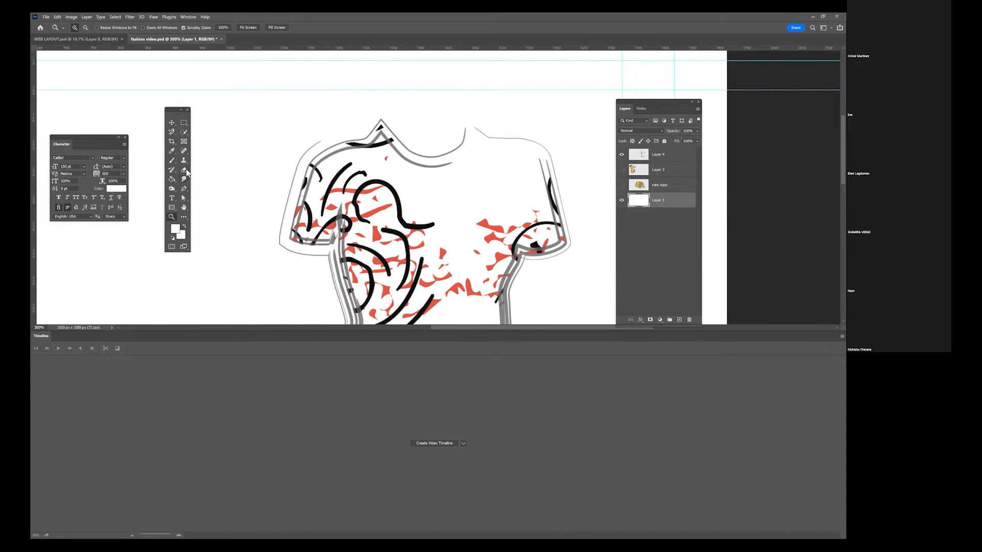
click(185, 180)
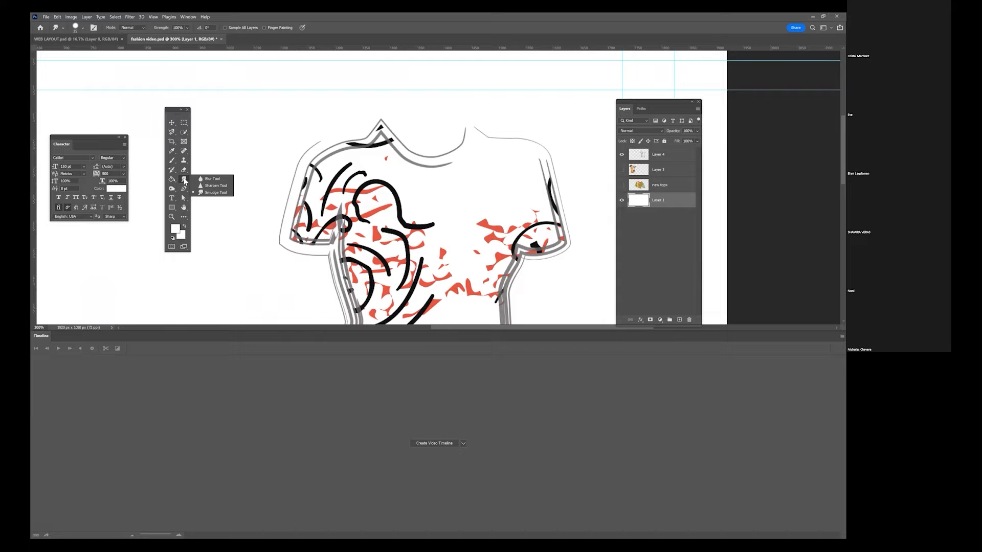
click(219, 192)
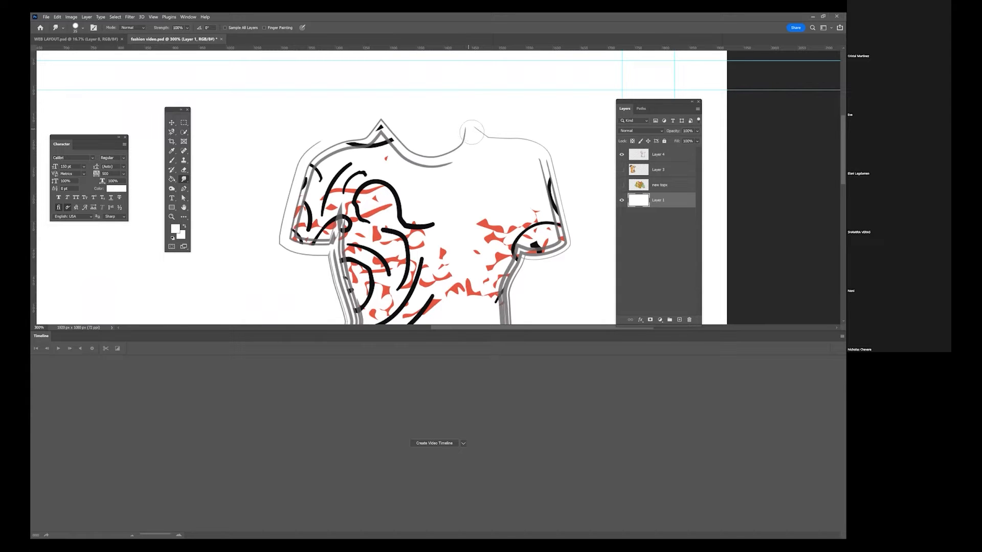
click(658, 158)
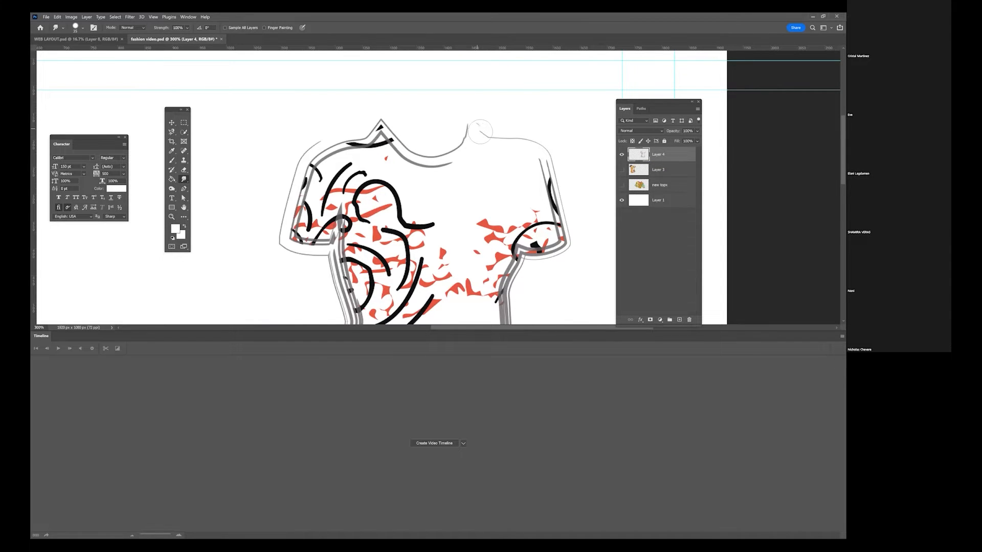
drag(486, 136, 476, 127)
key(ctrl+z)
key(ctrl+z)
- Set the foreground colour to a medium-dark gray and ready the Brush tool for repairing Layer 4's shirt outline
click(172, 161)
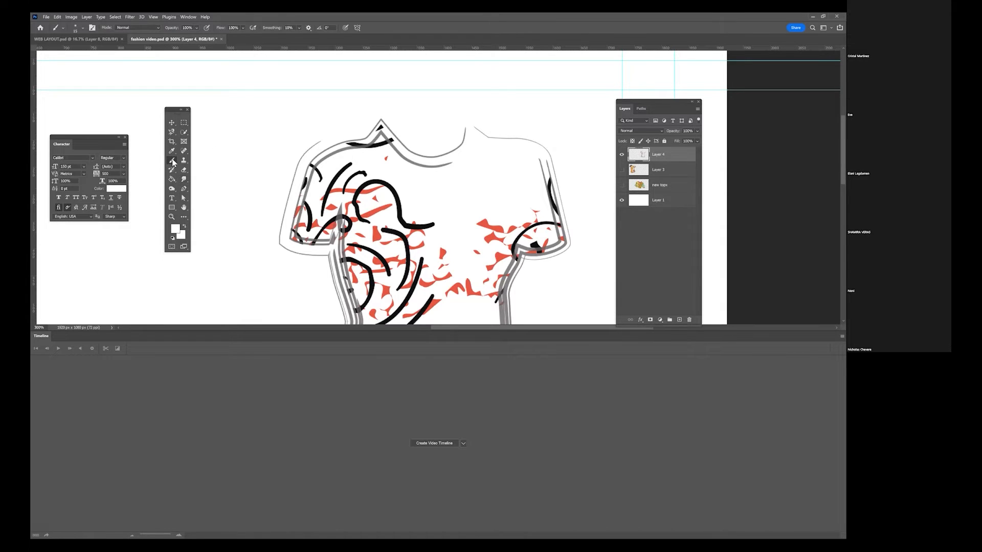
click(175, 229)
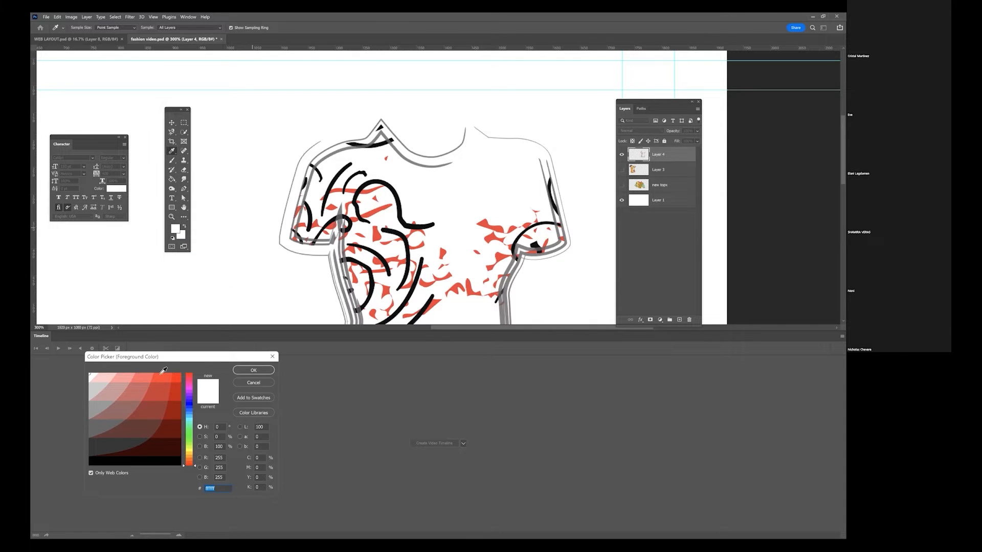
click(95, 425)
click(254, 370)
click(171, 162)
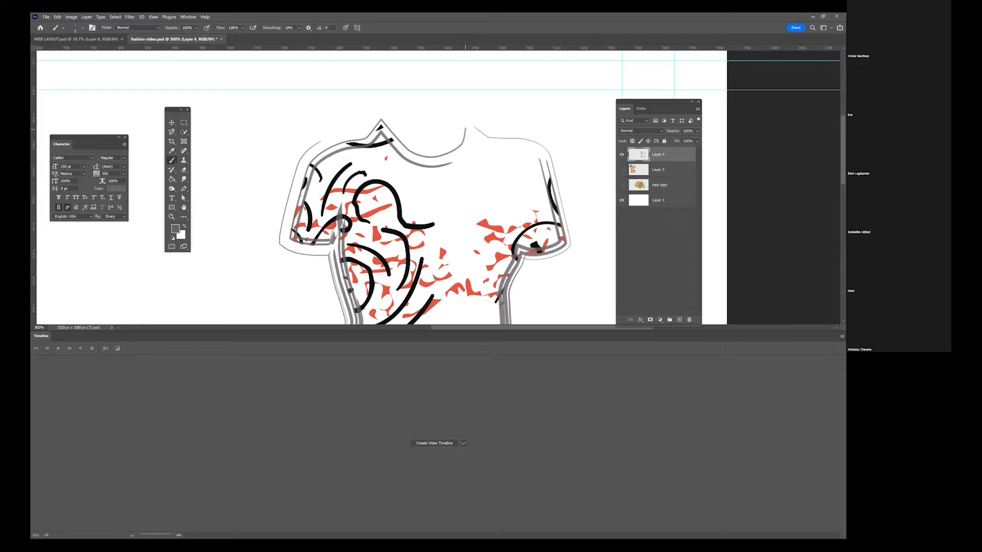
key(ctrl+z)
- Try to bridge the gap between collar and shoulder with a much smaller Pencil tip, and undo the stroke
right_click(173, 162)
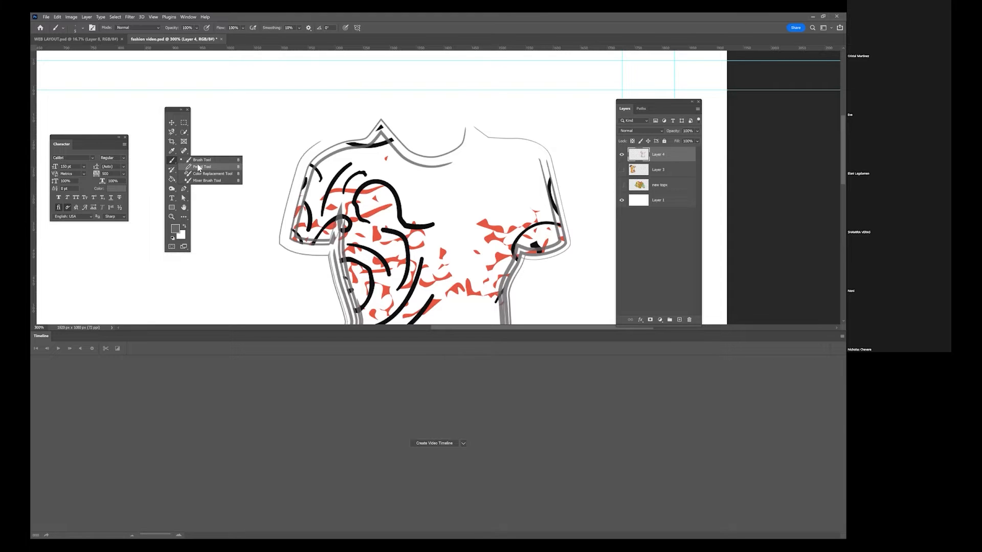
click(203, 167)
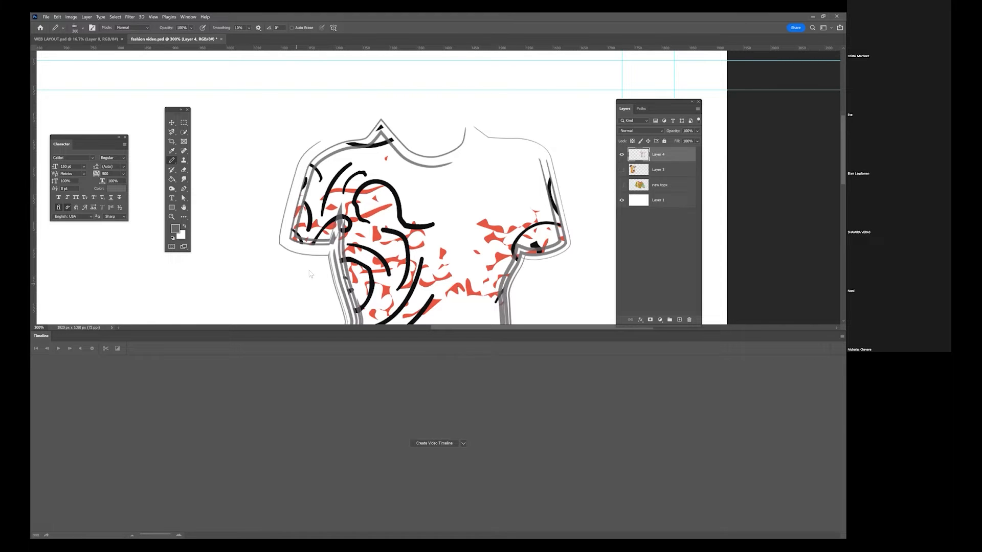
key(p)
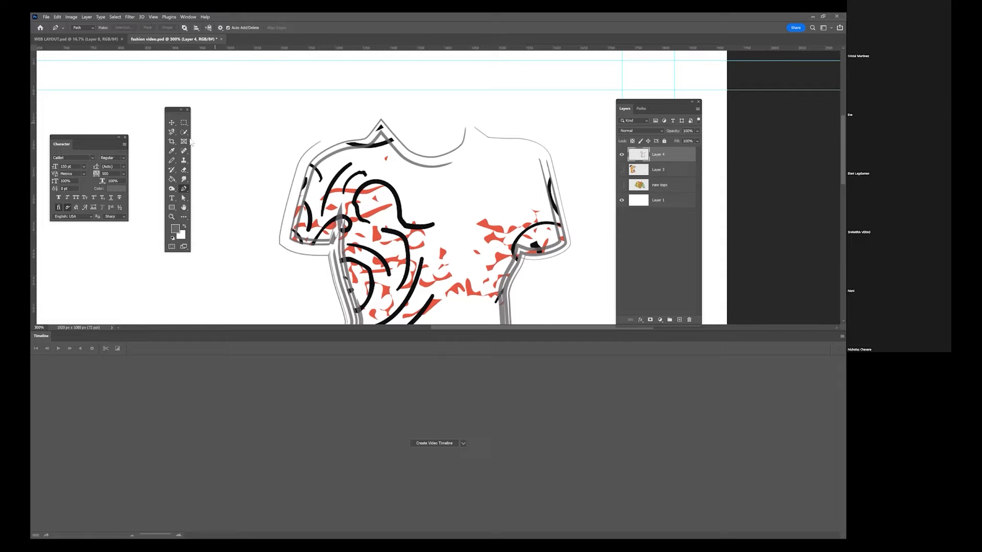
click(172, 160)
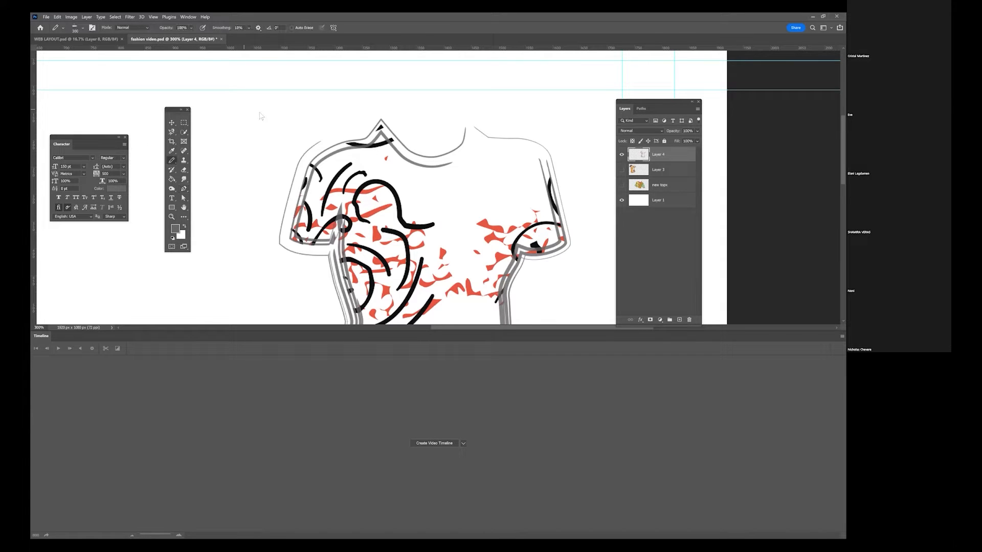
key(p)
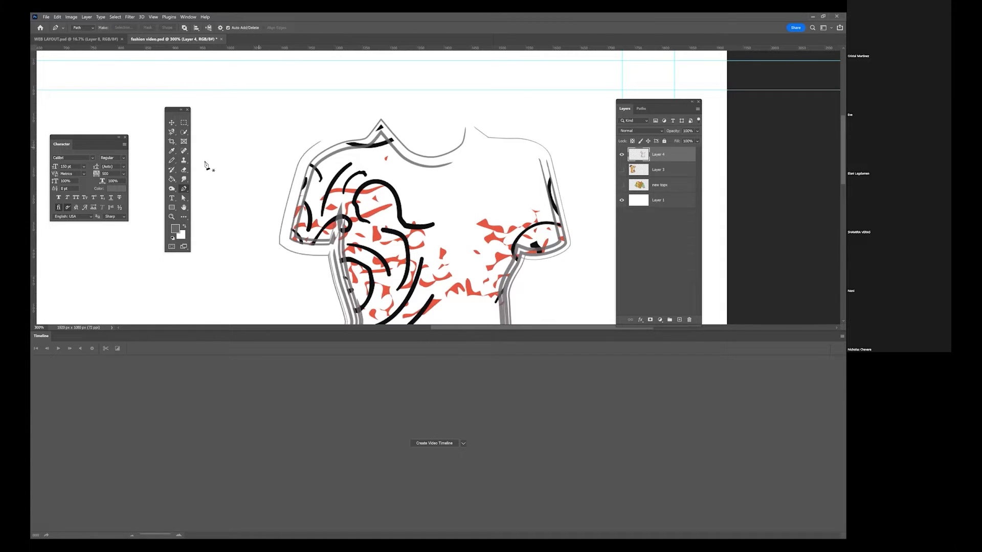
click(173, 162)
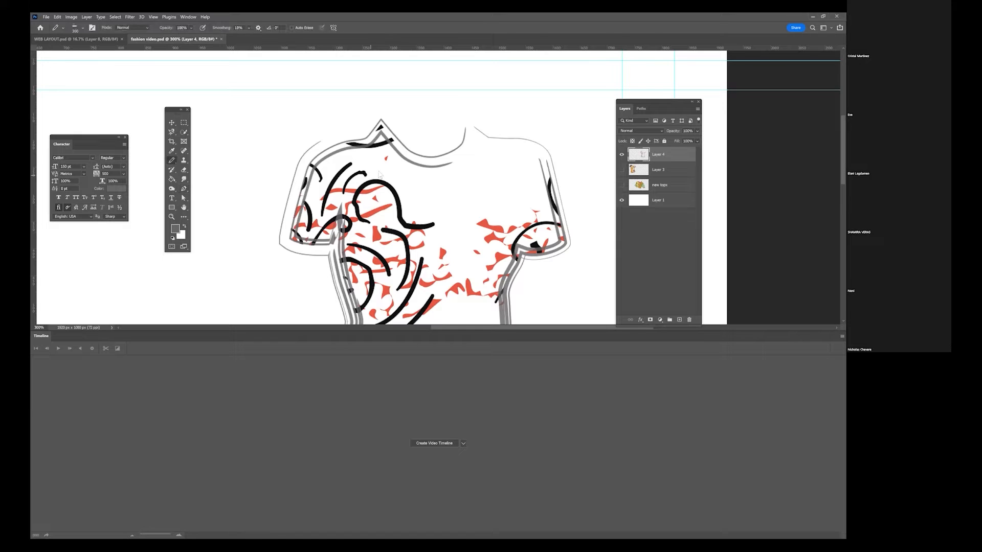
key(bracketleft)
key(bracketleft)
key(bracketleft)
key(bracketleft)
key(bracketleft)
key(bracketleft)
key(bracketleft)
key(bracketleft)
key(bracketleft)
key(bracketleft)
key(bracketleft)
key(bracketleft)
key(bracketleft)
key(bracketleft)
key(bracketleft)
key(bracketleft)
key(bracketleft)
key(bracketleft)
key(bracketleft)
key(bracketleft)
key(bracketleft)
key(bracketleft)
key(z)
drag(480, 131, 509, 87)
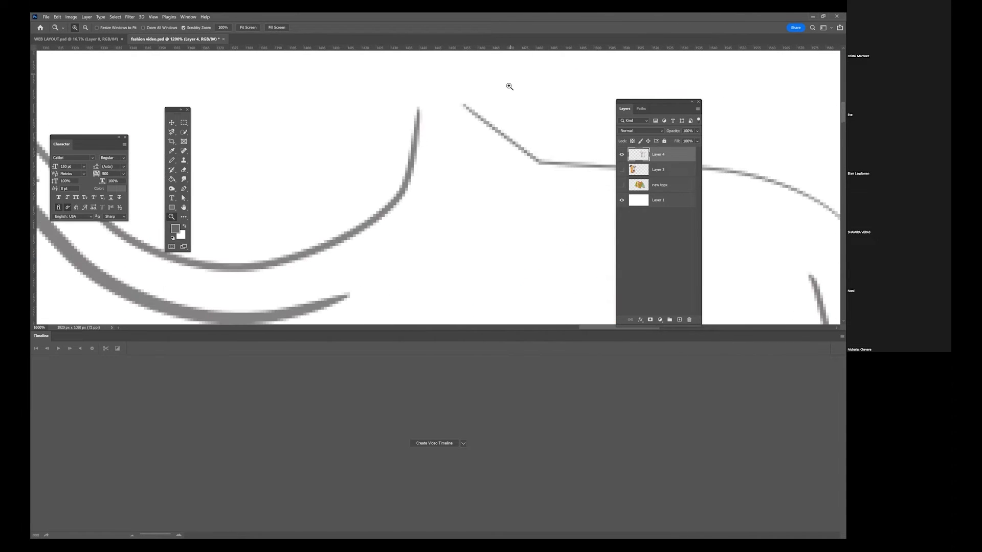
click(171, 160)
drag(475, 113, 448, 102)
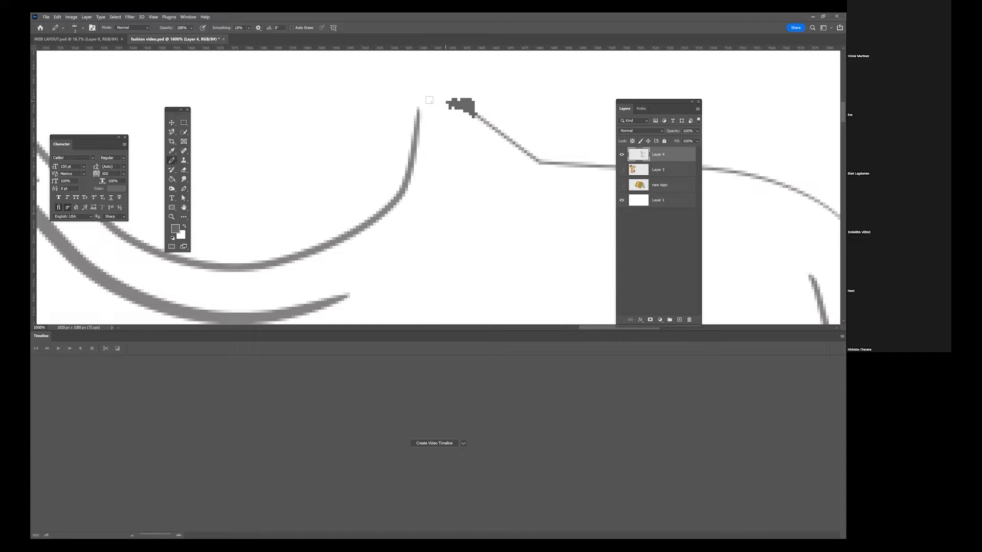
key(ctrl+z)
- Paint a thin curved Brush stroke on Layer 4 joining the collar line to the shoulder line
right_click(172, 162)
click(195, 160)
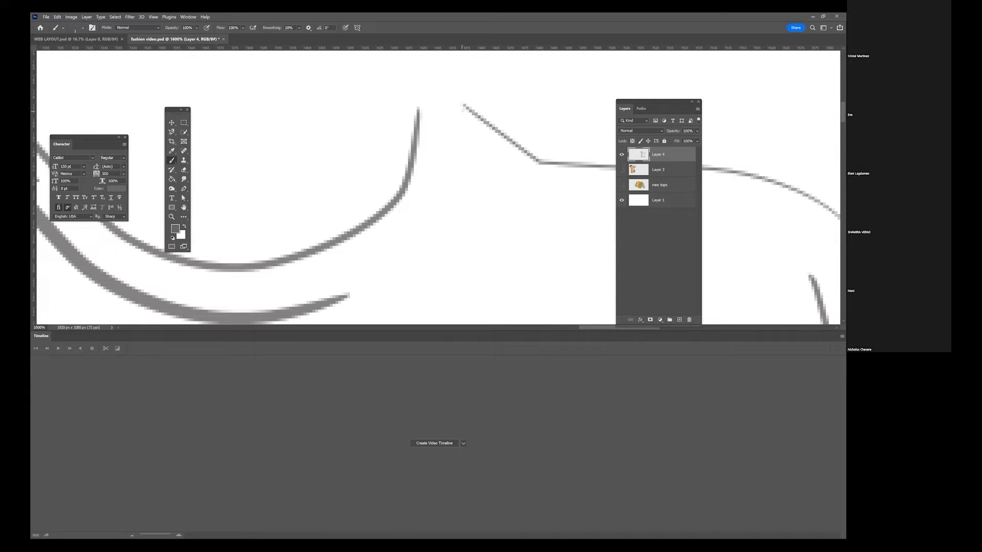
mouse_move(443, 97)
mouse_down()
mouse_move(432, 94)
mouse_move(418, 117)
mouse_up()
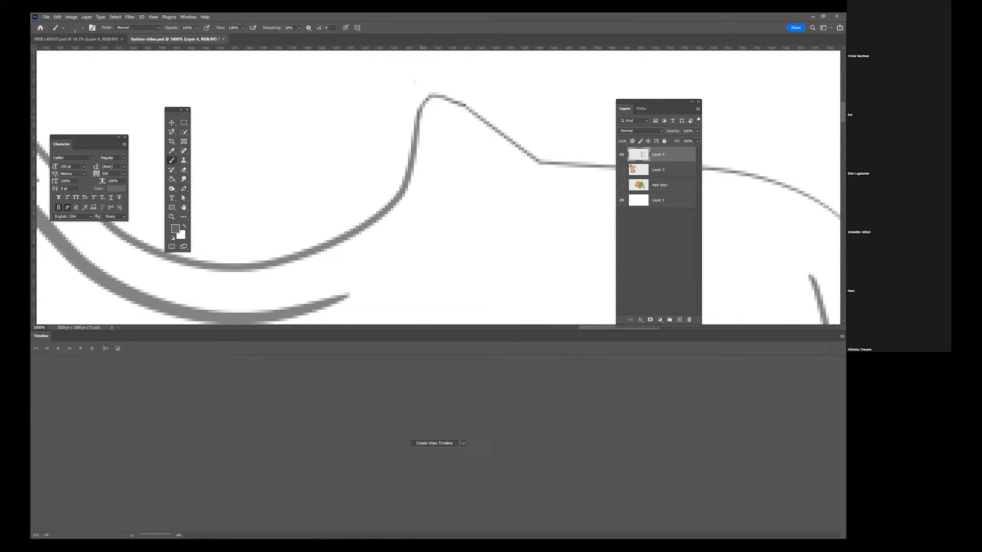
click(153, 17)
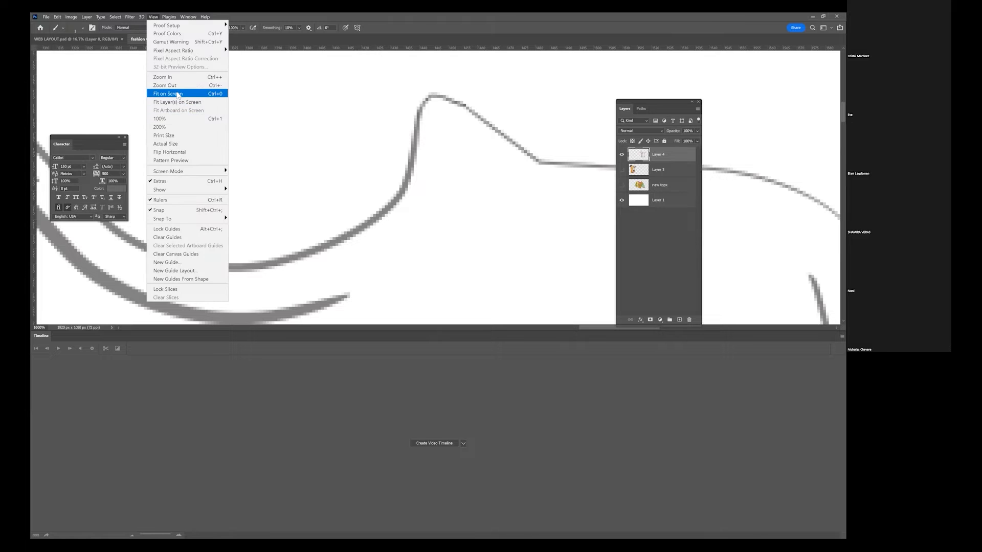
click(178, 92)
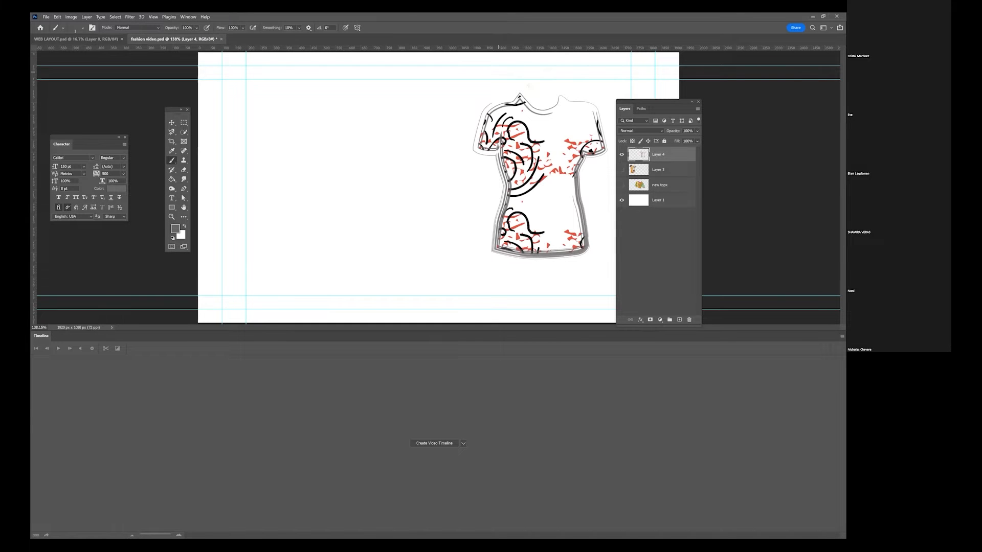
- Fill the body of Layer 4's shirt with light gray (RGB 204, 204, 204) using the Paint Bucket
click(172, 180)
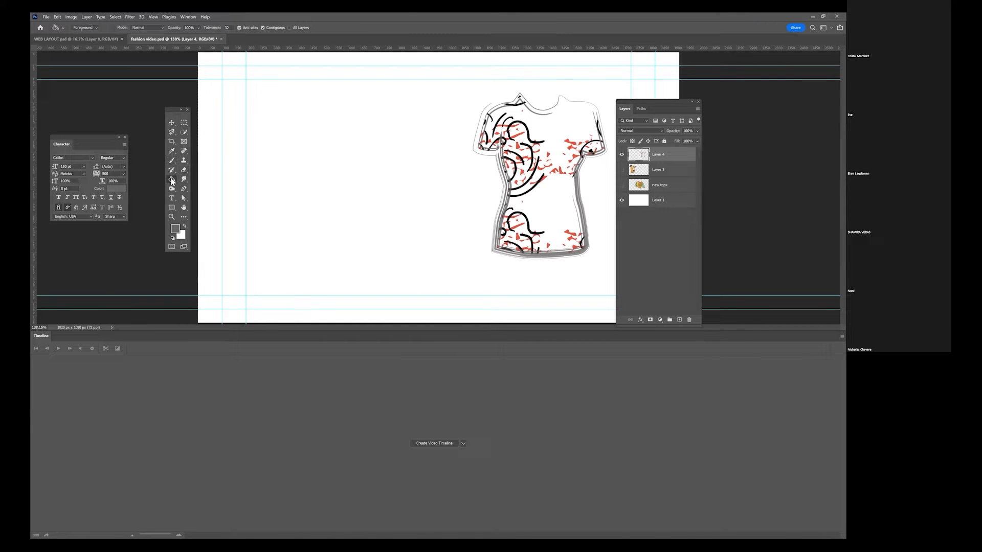
click(175, 230)
click(95, 389)
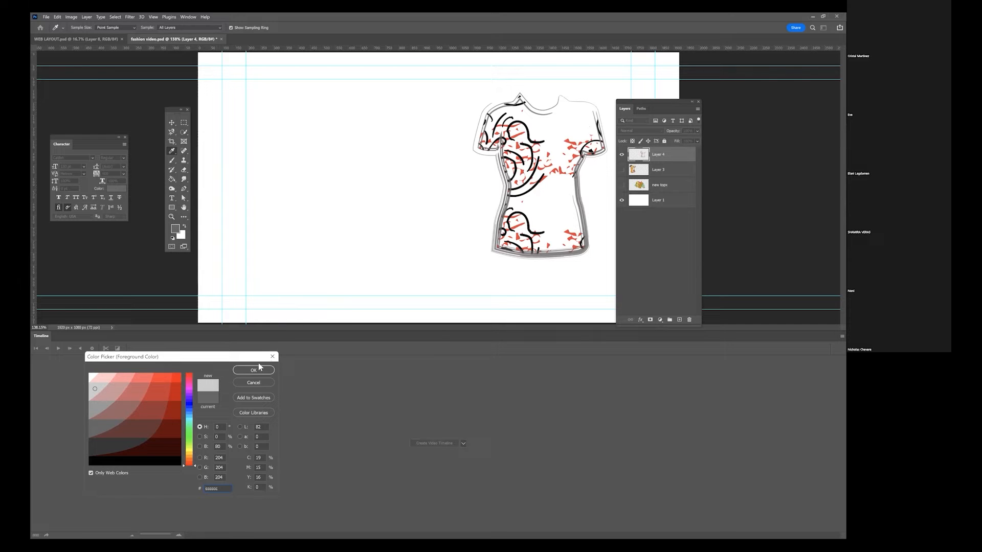
click(251, 375)
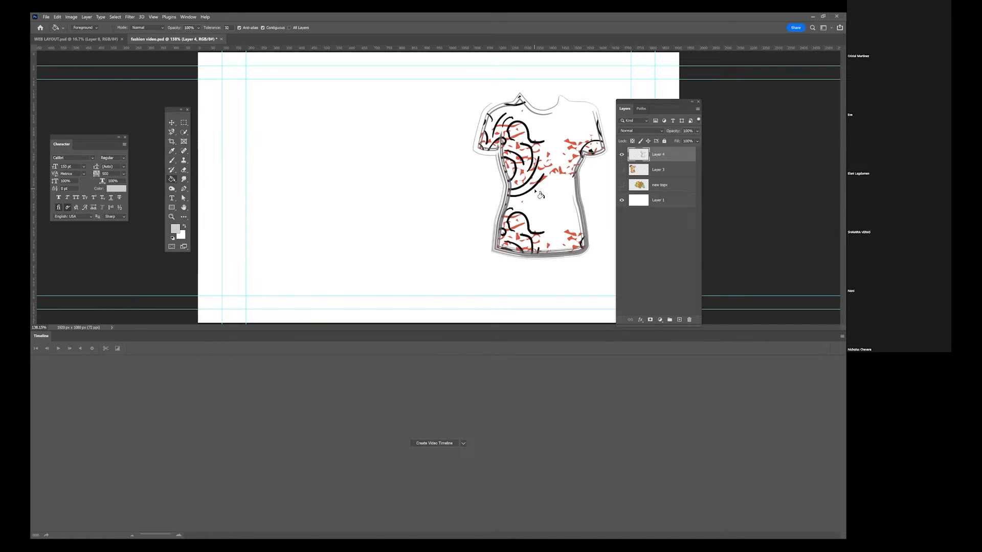
click(551, 200)
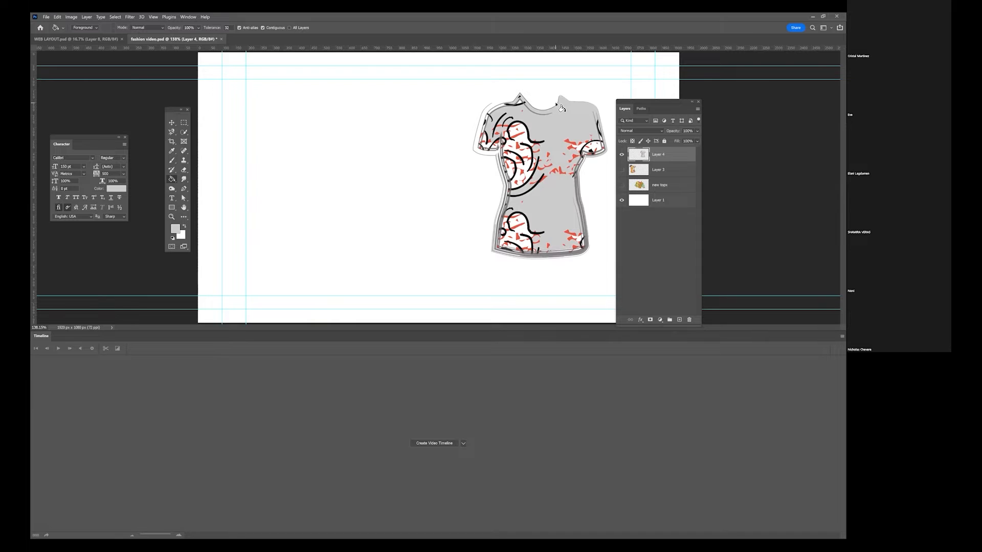
- Fill white areas inside the shirt's line pattern and sleeve with the light gray, and undo the last fills
key(z)
drag(562, 101, 486, 147)
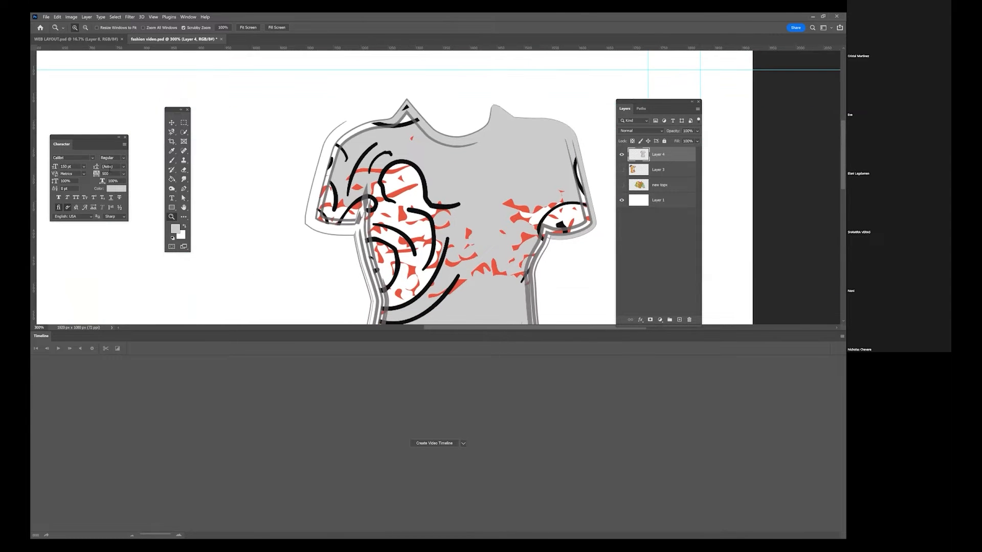
click(172, 180)
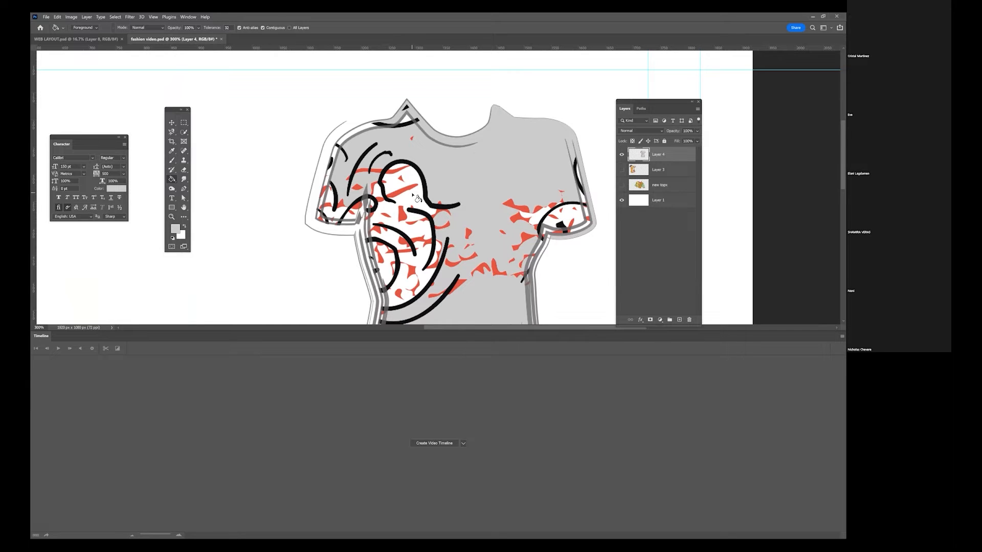
click(420, 200)
click(407, 277)
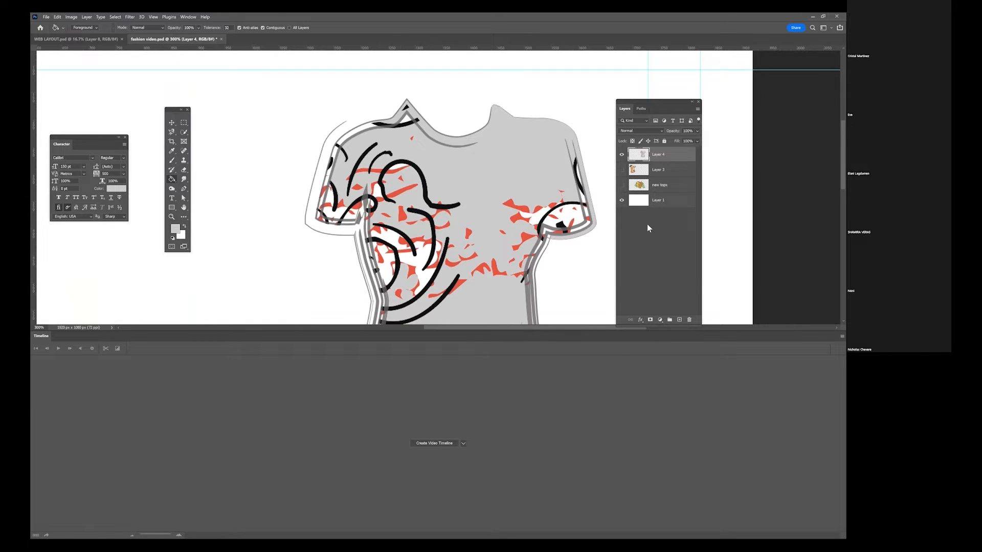
click(572, 214)
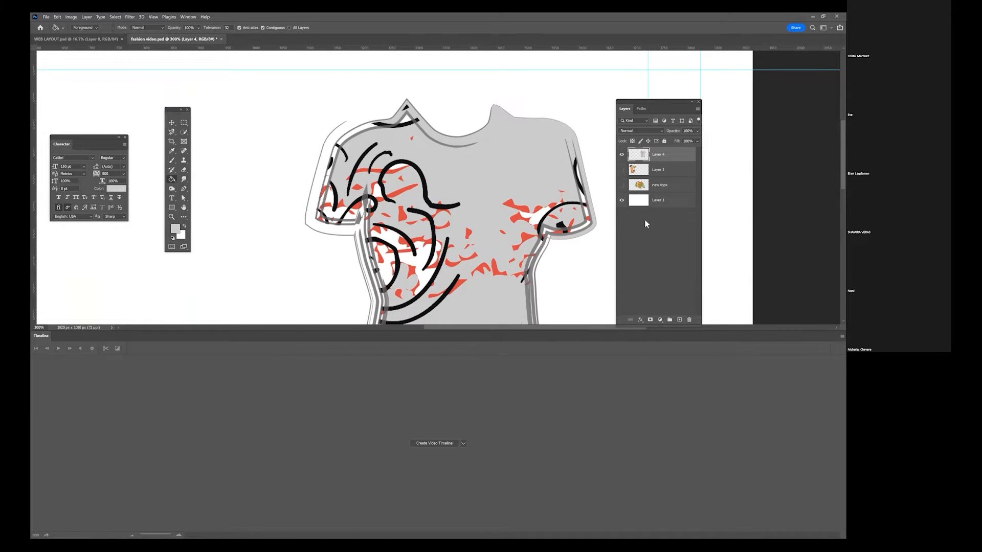
key(ctrl+z)
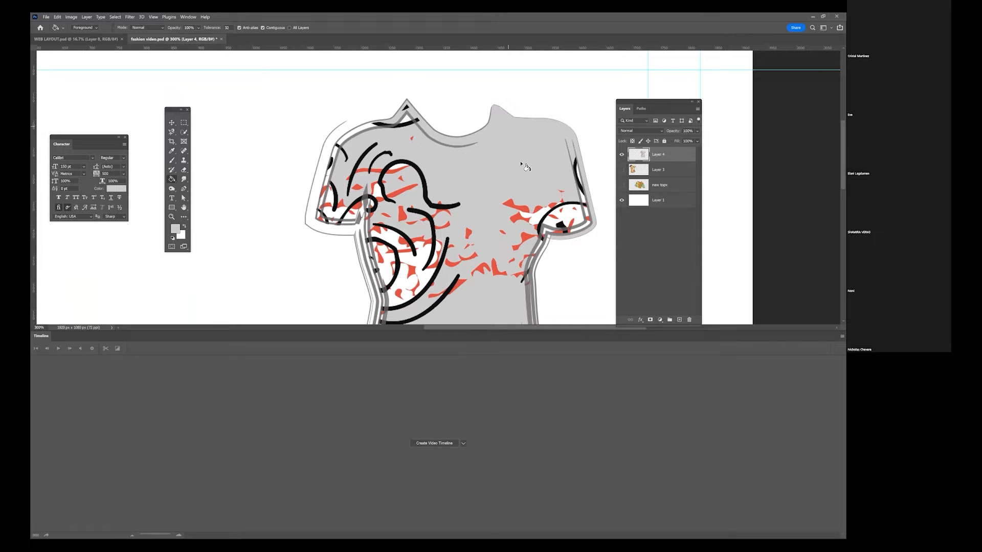
- Show Layer 3 and the patterned shirt layer again, and move Layer 4's gray shirt slightly to the right
click(153, 17)
click(174, 118)
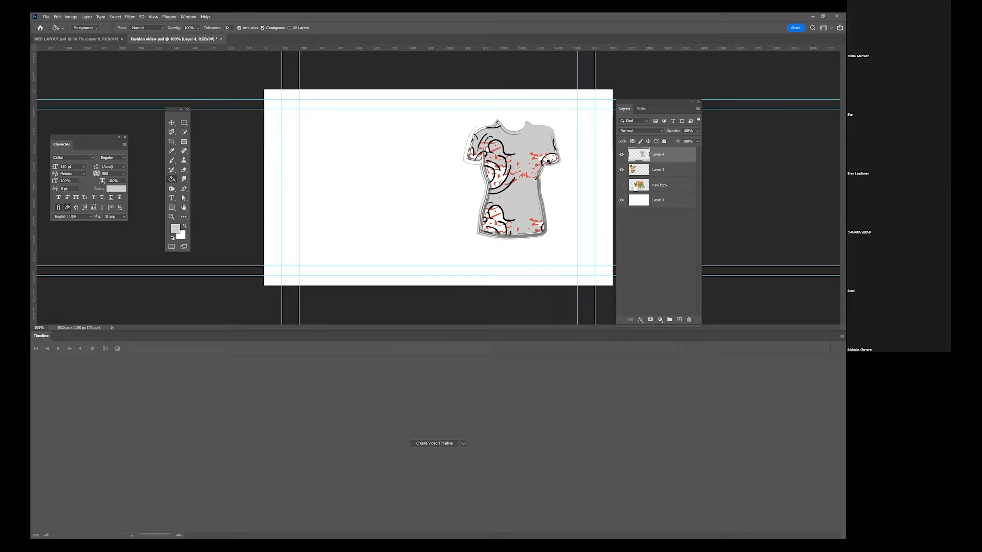
click(622, 169)
click(622, 185)
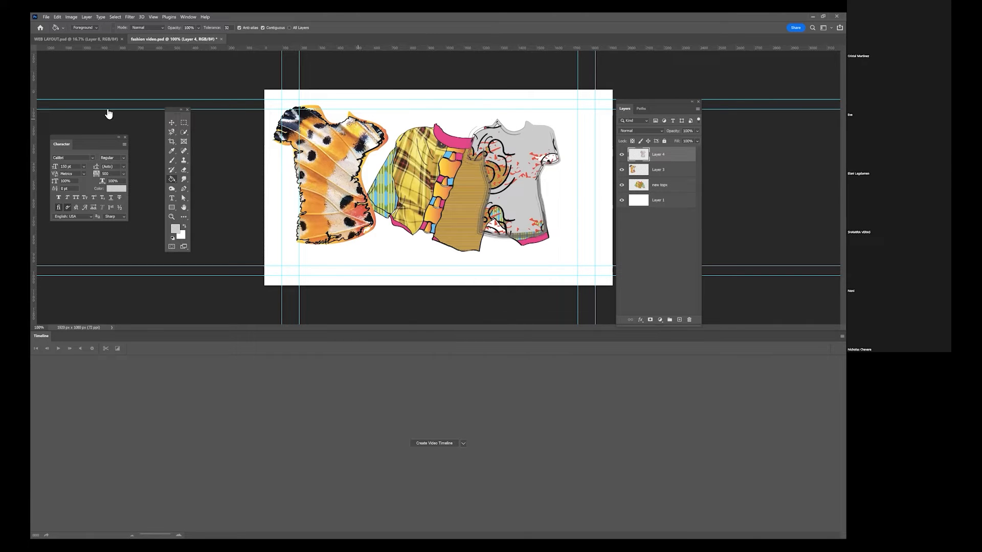
key(v)
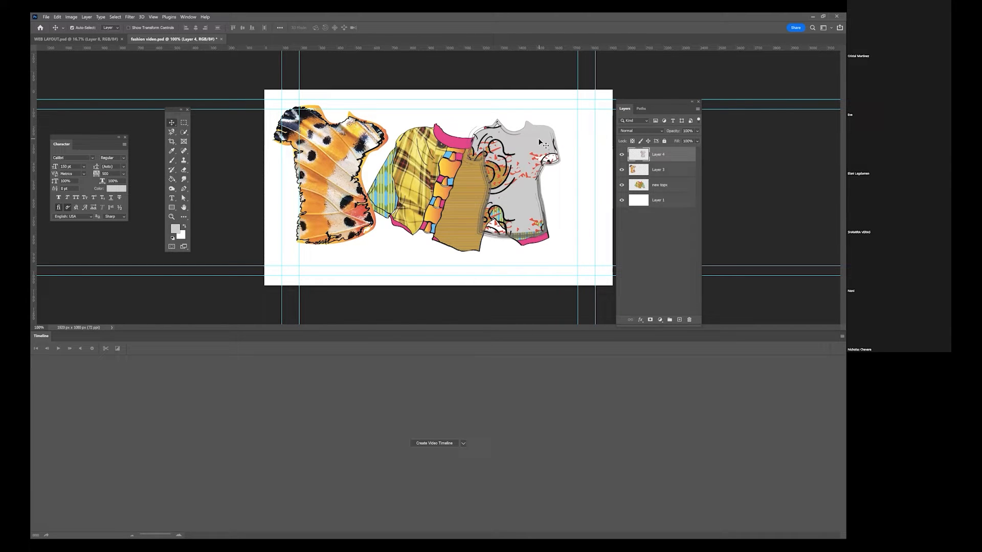
drag(559, 144, 560, 143)
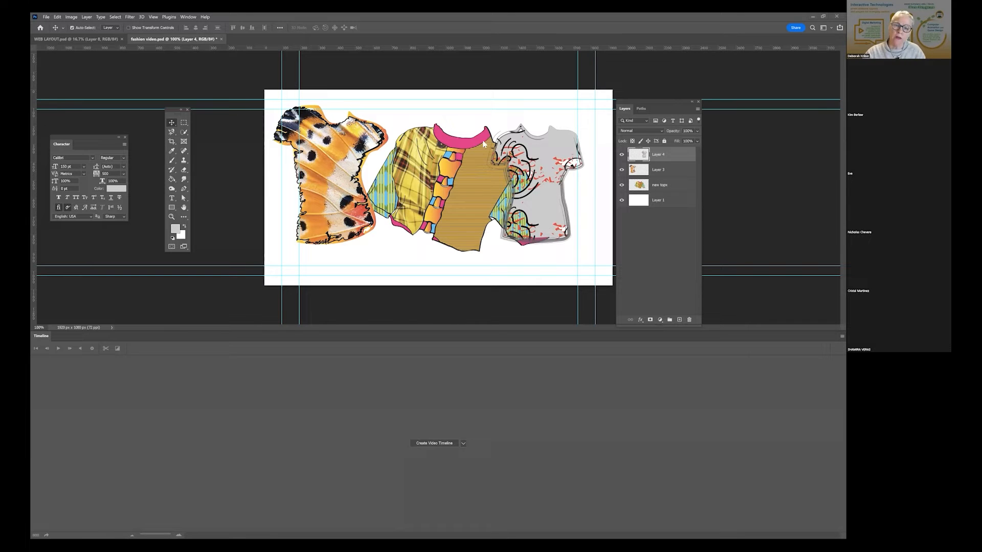
- Examine the patterned shirts' plaid, striped and segmented details and the butterfly-wing shirt's outline up close
key(z)
click(454, 179)
click(454, 179)
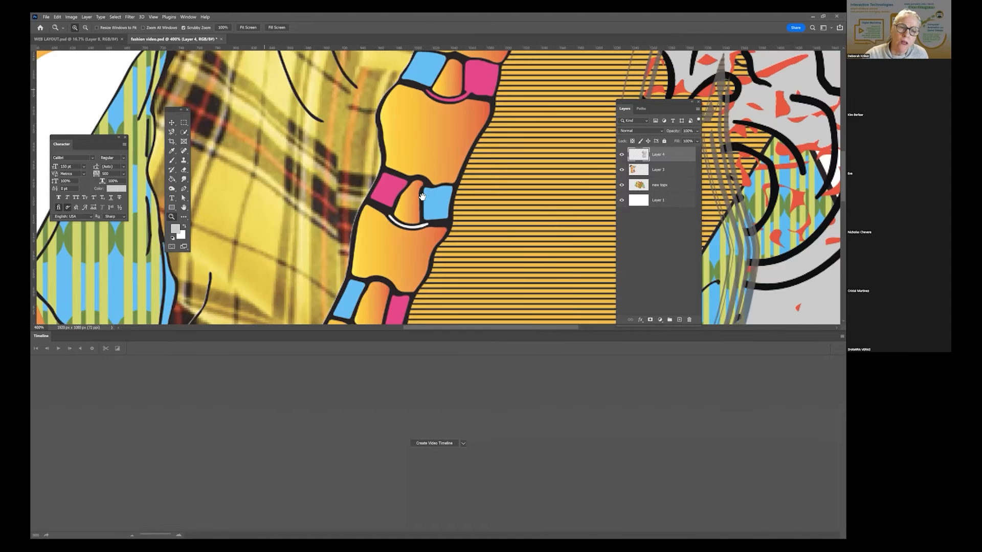
drag(422, 196, 537, 230)
drag(537, 168, 611, 191)
drag(516, 120, 423, 127)
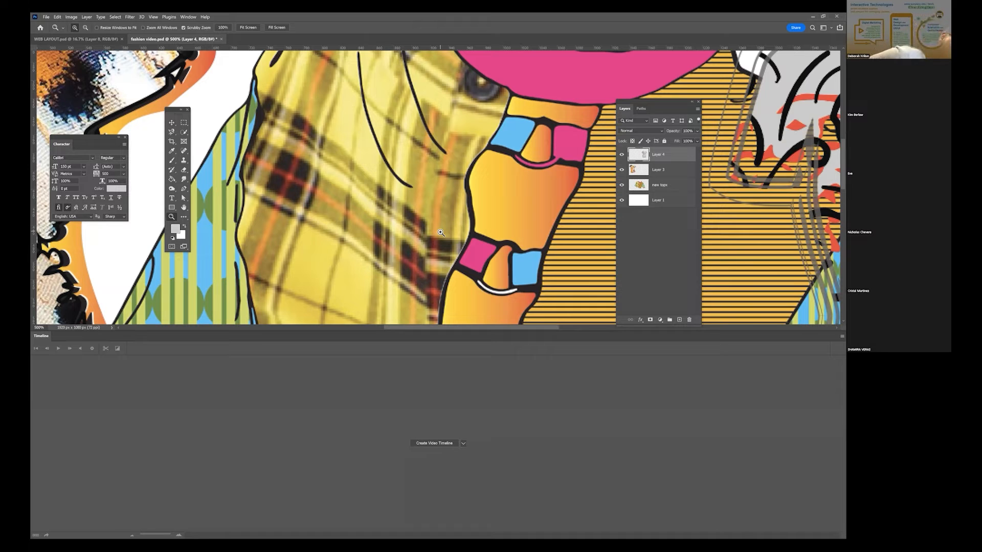
drag(198, 161, 523, 304)
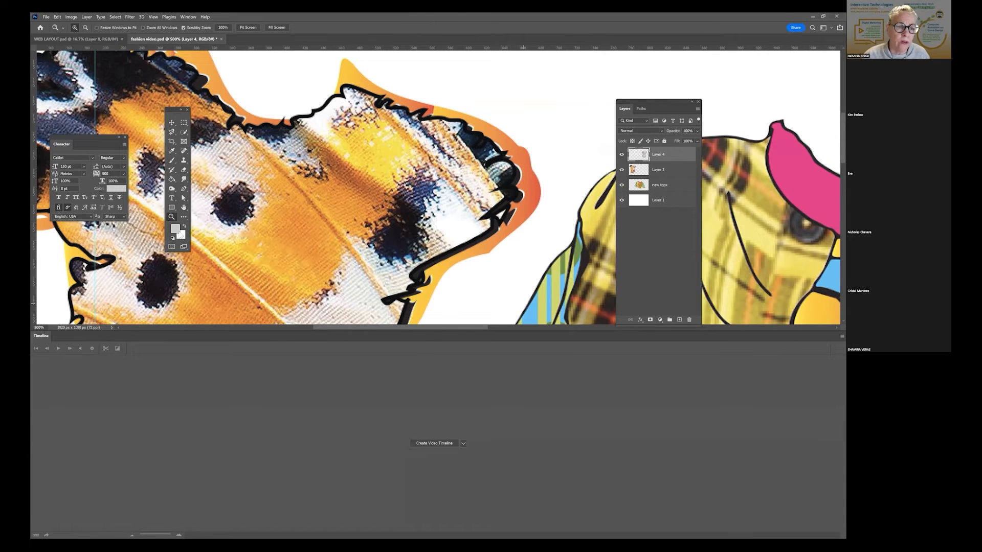
- Fit the whole canvas in view and move the Layers panel clear of the gray shirt, leaving the foreground color as is
drag(460, 196, 153, 148)
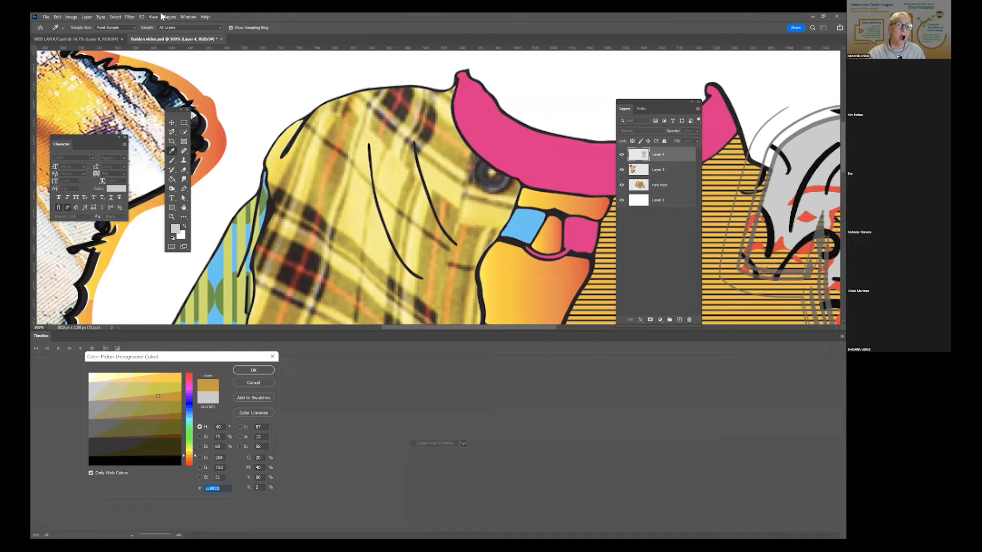
click(156, 17)
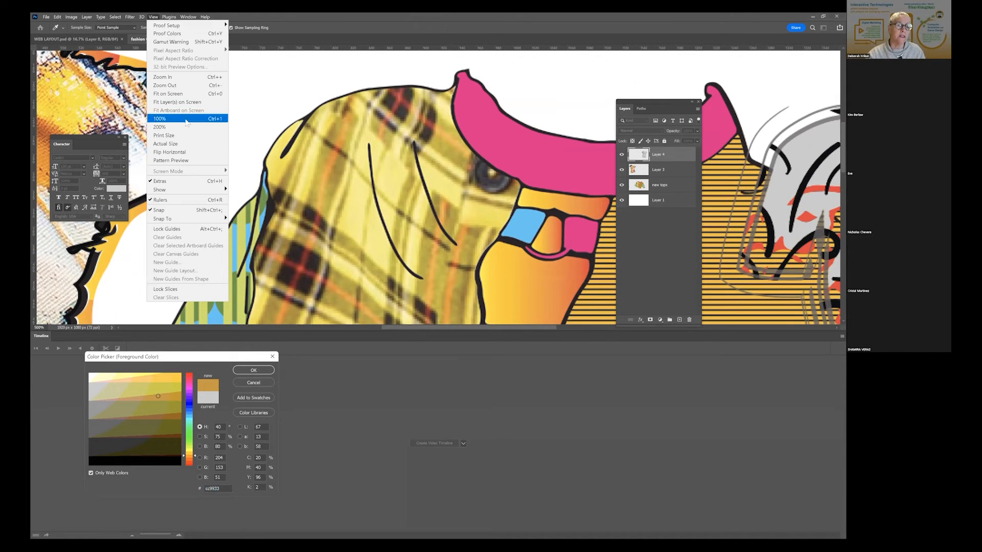
click(170, 94)
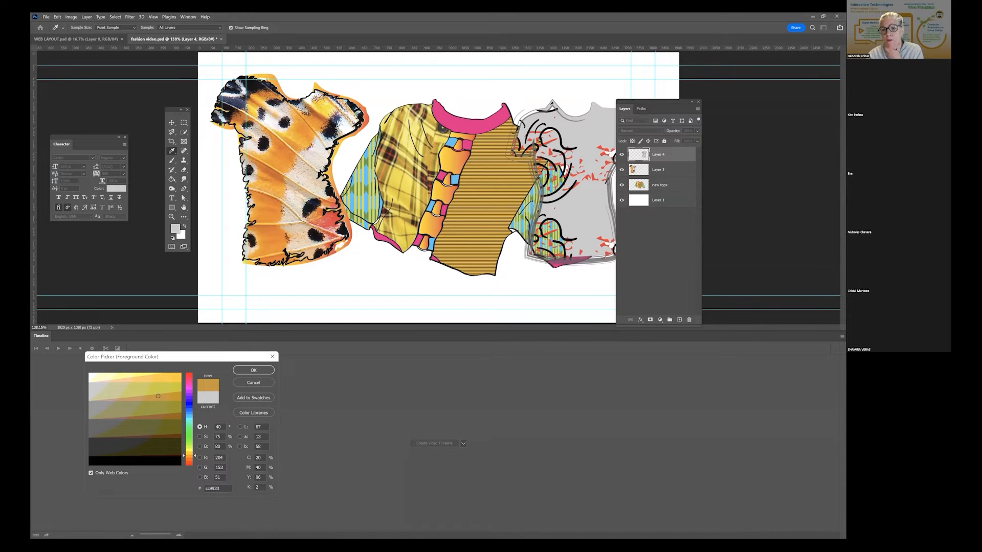
drag(657, 102, 699, 93)
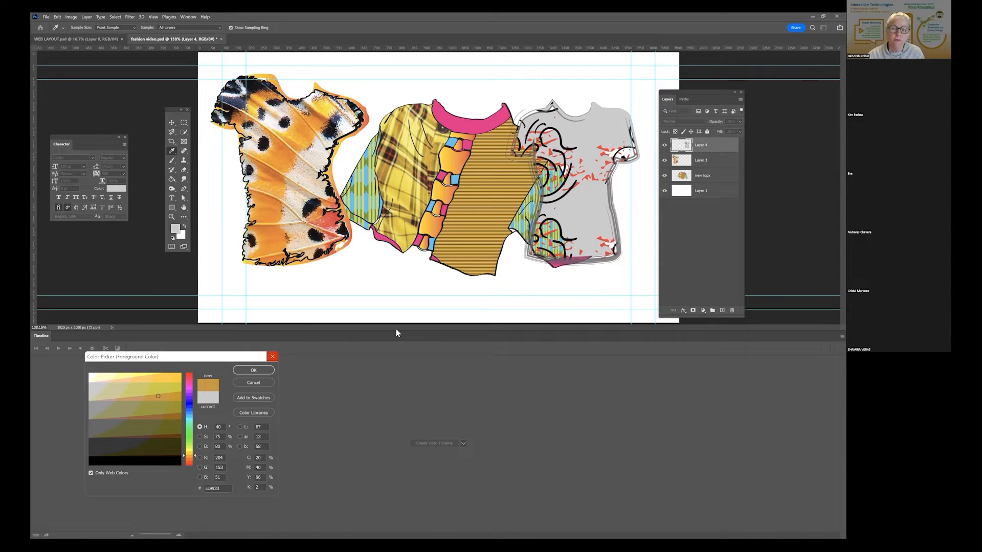
key(Escape)
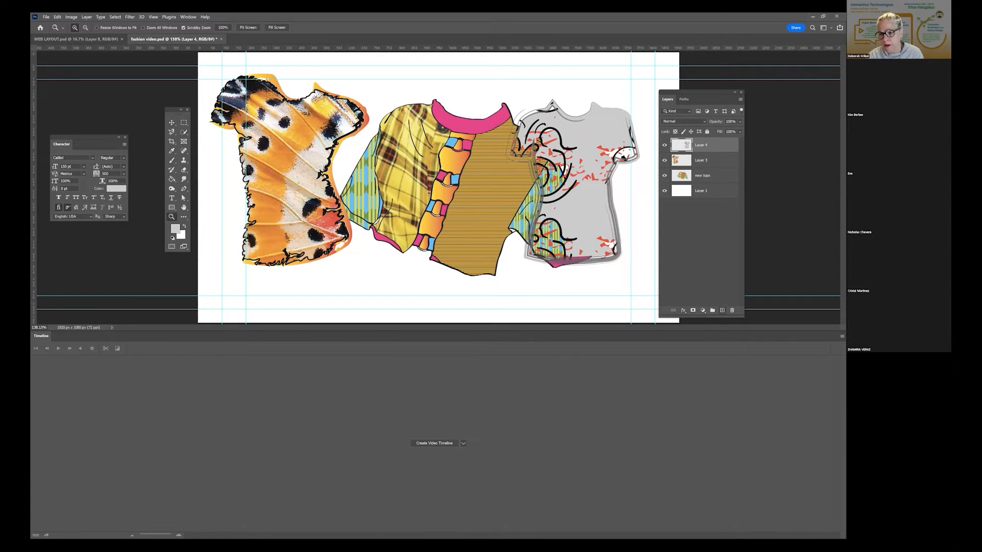
- Add a new empty layer above Layer 4 and hide the three shirt layers
click(721, 310)
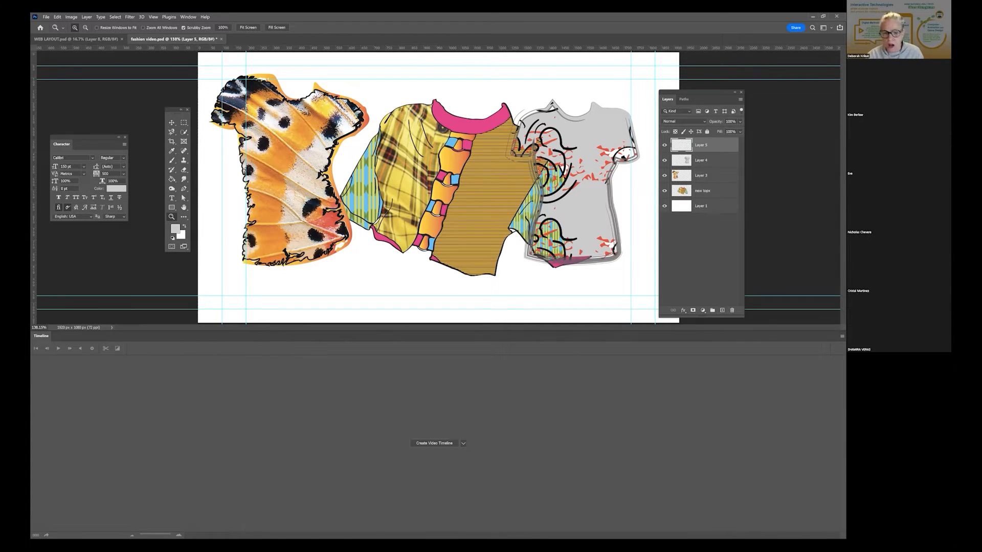
drag(664, 161, 664, 194)
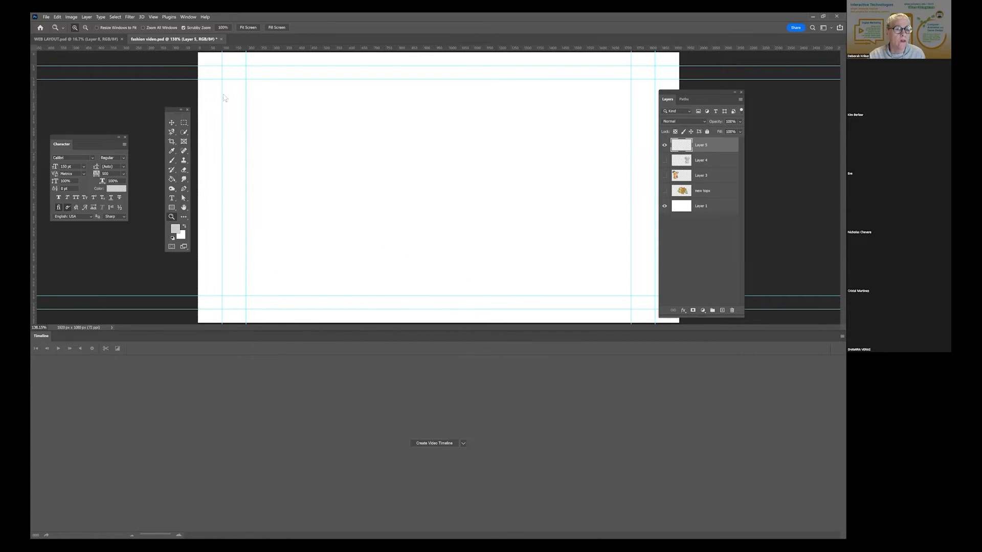
- Add horizontal text reading "Title" in the upper middle of the blank canvas
click(219, 177)
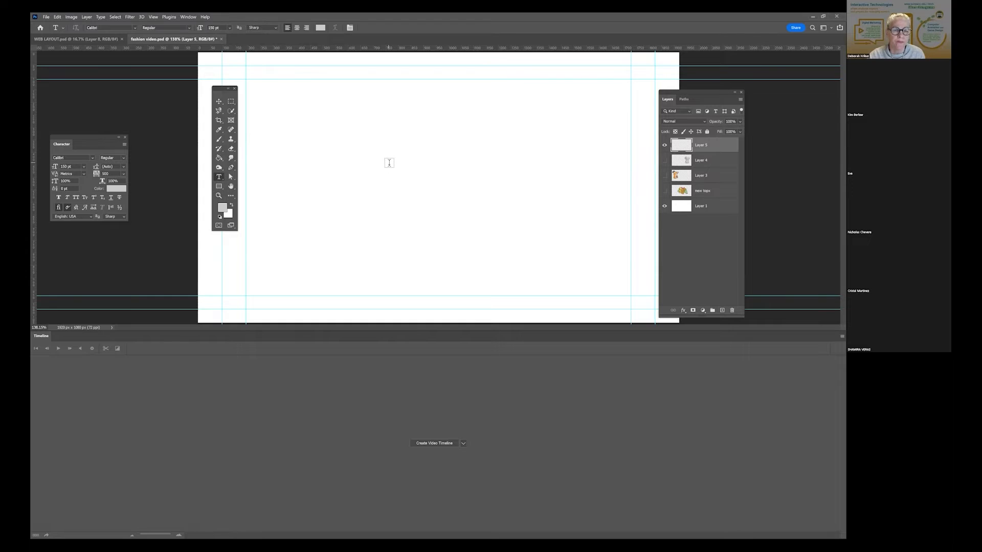
click(389, 163)
text(Tit)
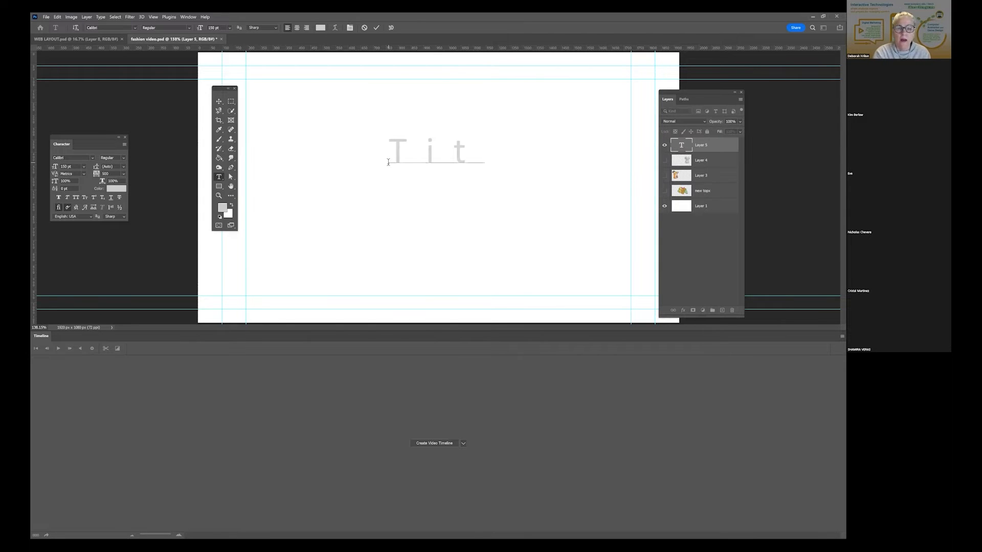
text(le of)
key(BackSpace)
key(BackSpace)
key(BackSpace)
key(BackSpace)
text(e)
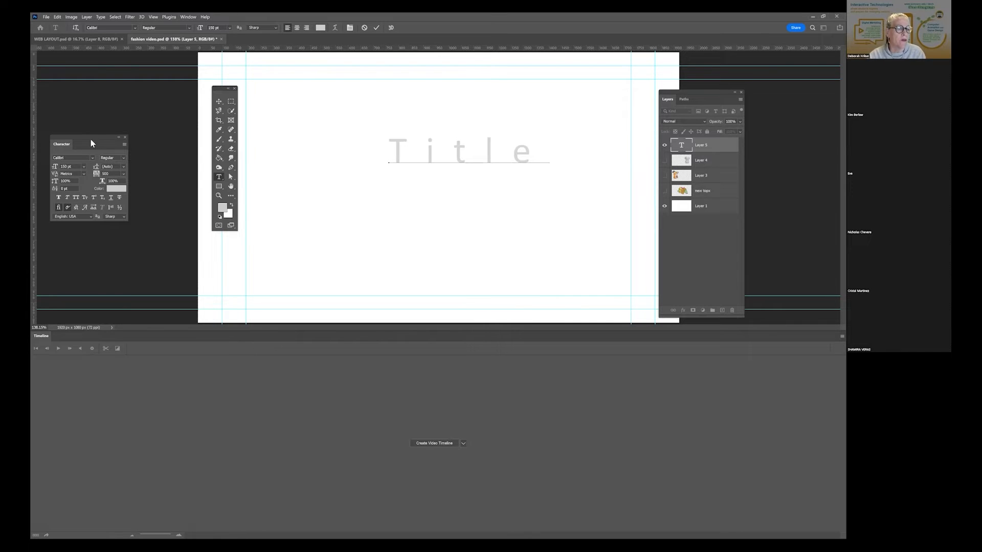
- Set the tracking of the whole "Title" text to 0
drag(90, 136, 326, 102)
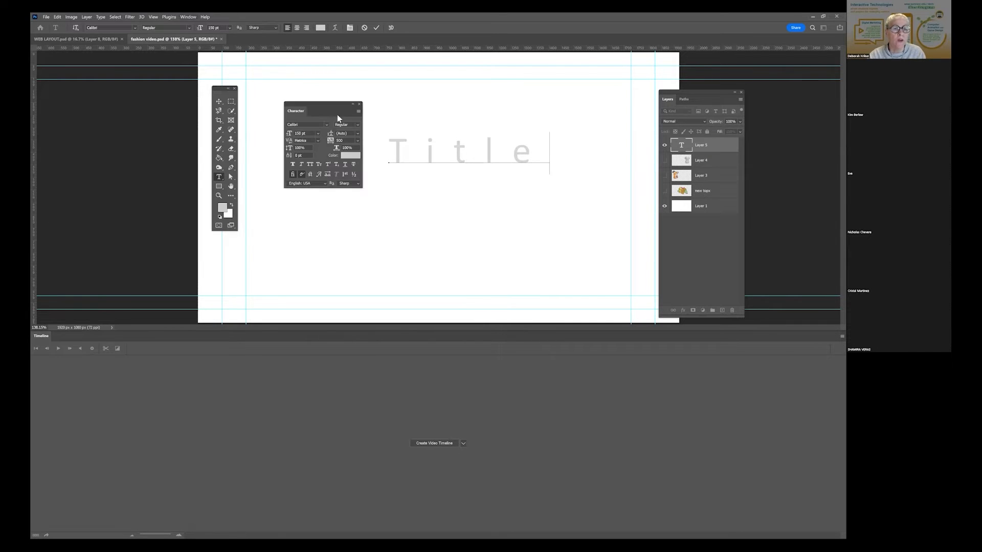
click(357, 141)
click(347, 183)
double_click(414, 153)
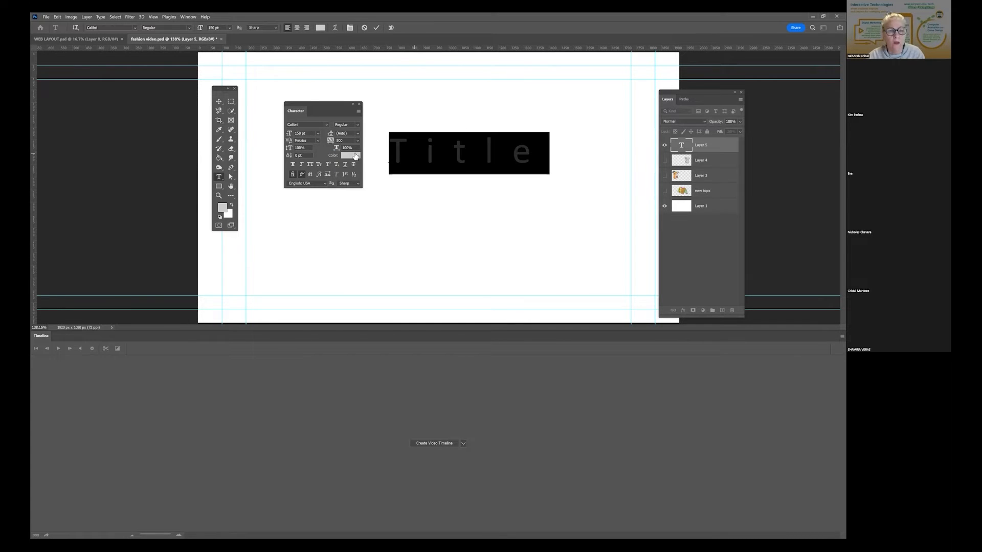
click(357, 140)
click(346, 184)
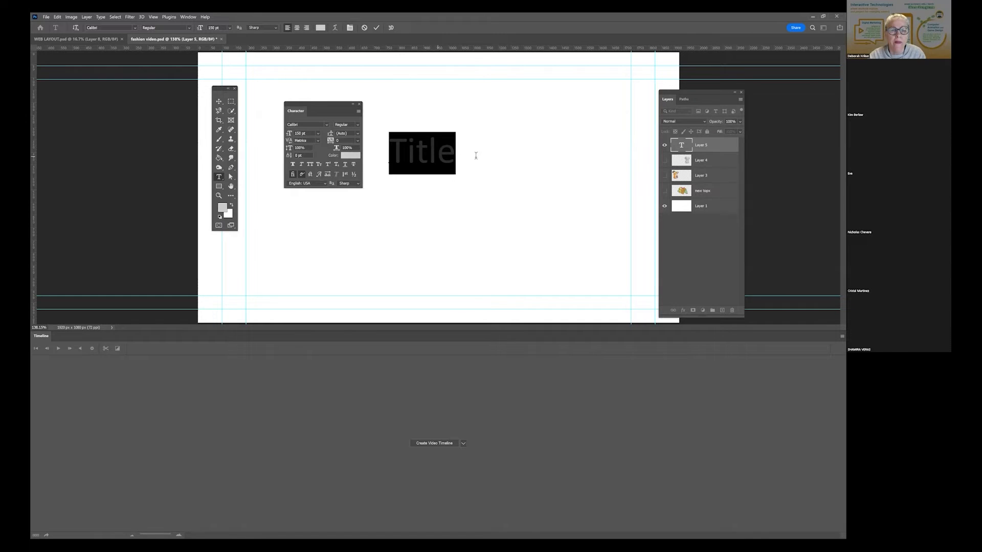
click(476, 155)
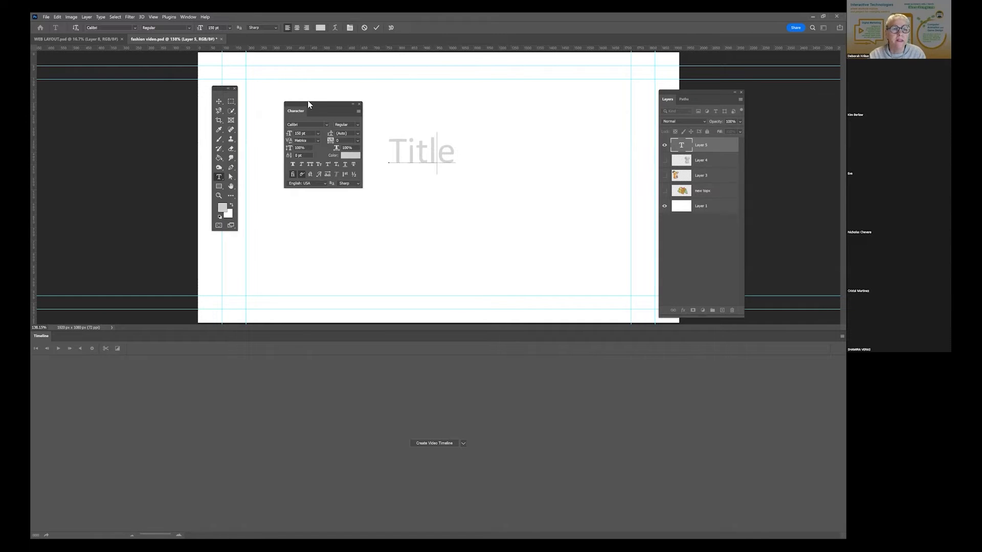
- Close the Character panel and recolor the "Title" text dark gray (666666)
drag(141, 87, 144, 85)
click(145, 87)
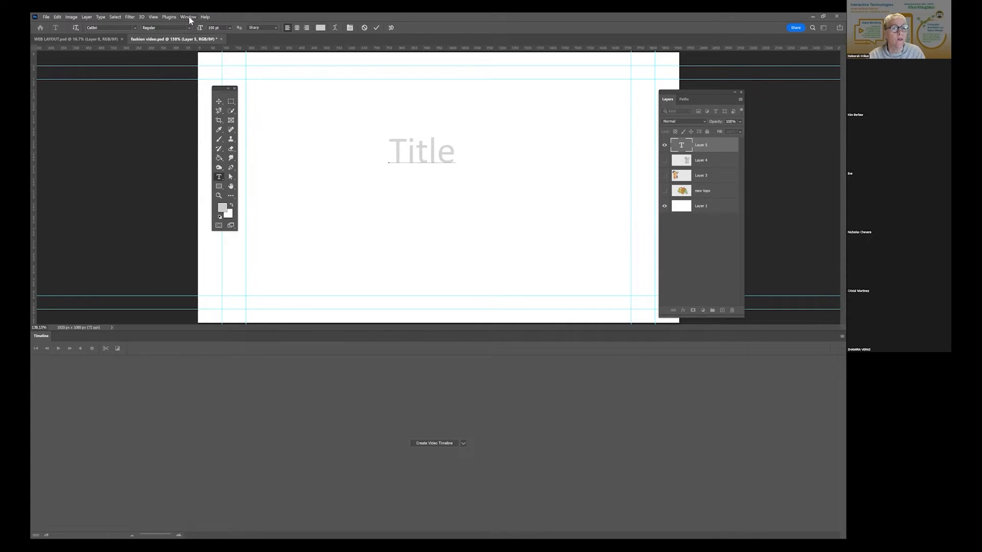
click(189, 17)
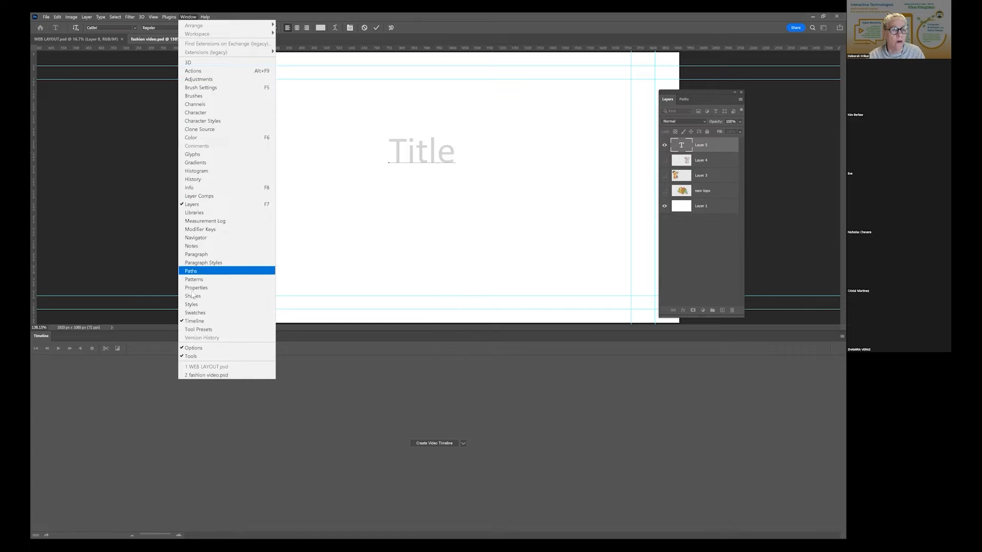
click(253, 18)
key(ctrl+a)
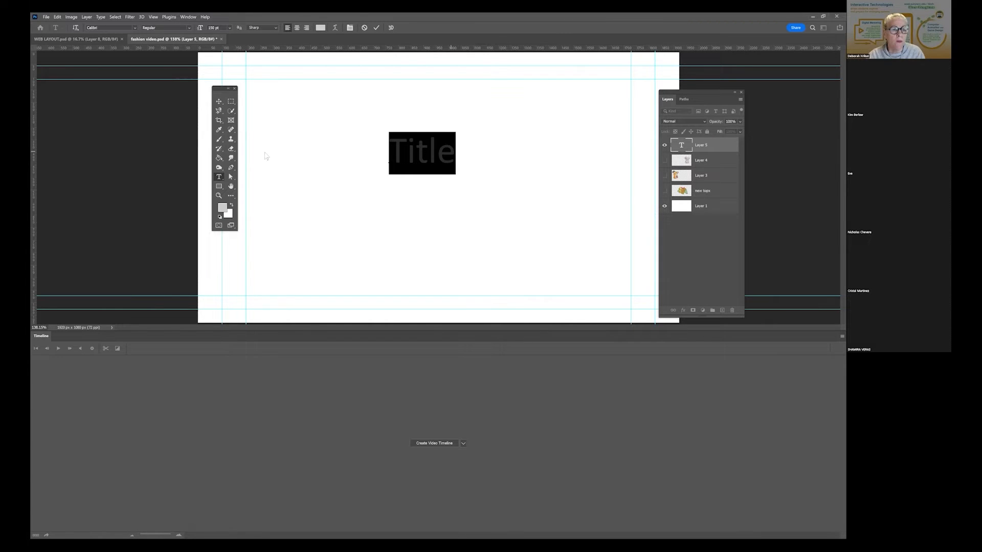
click(321, 28)
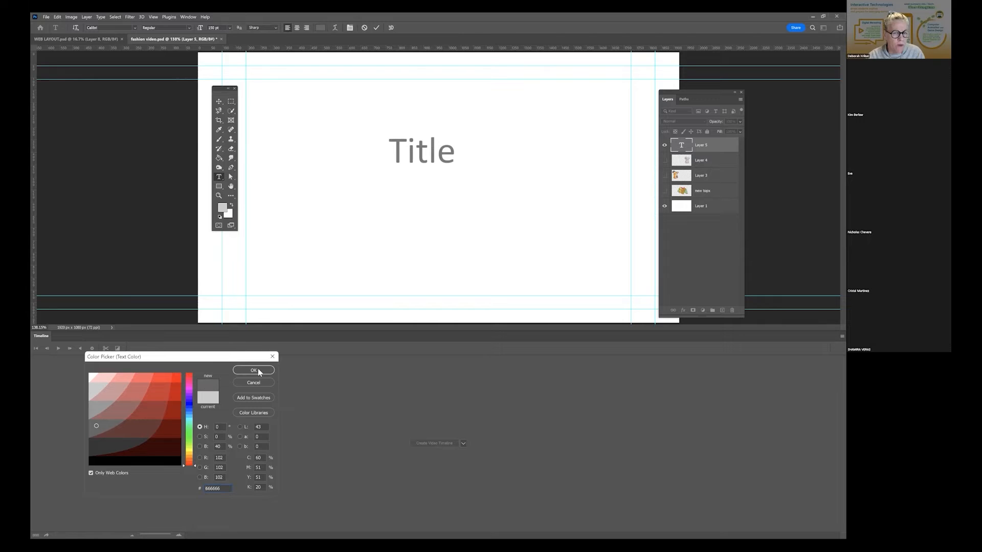
click(258, 369)
click(449, 156)
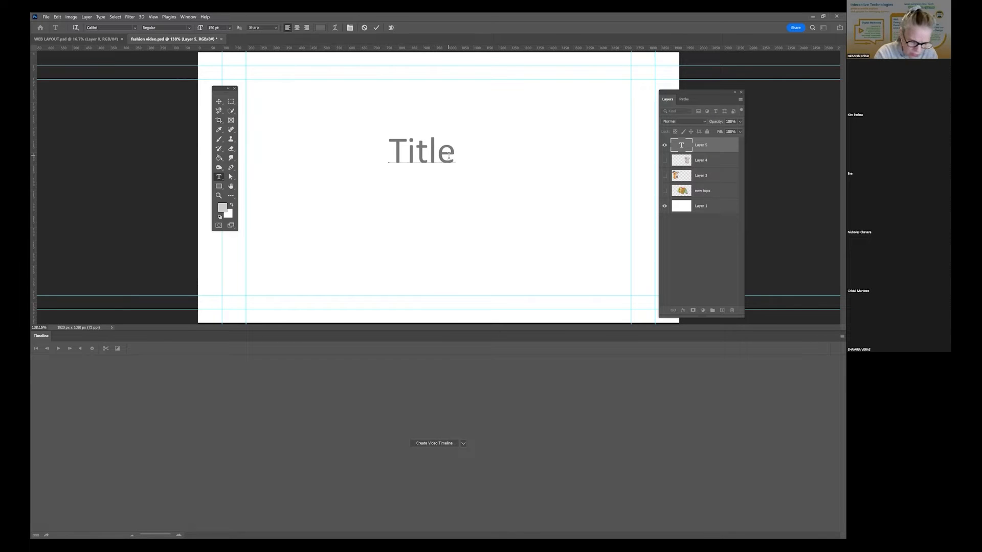
- Add a second text line reading "Casual Weat", keeping only "Title" on the first line
text(of you)
key(Return)
text(Casual Weat)
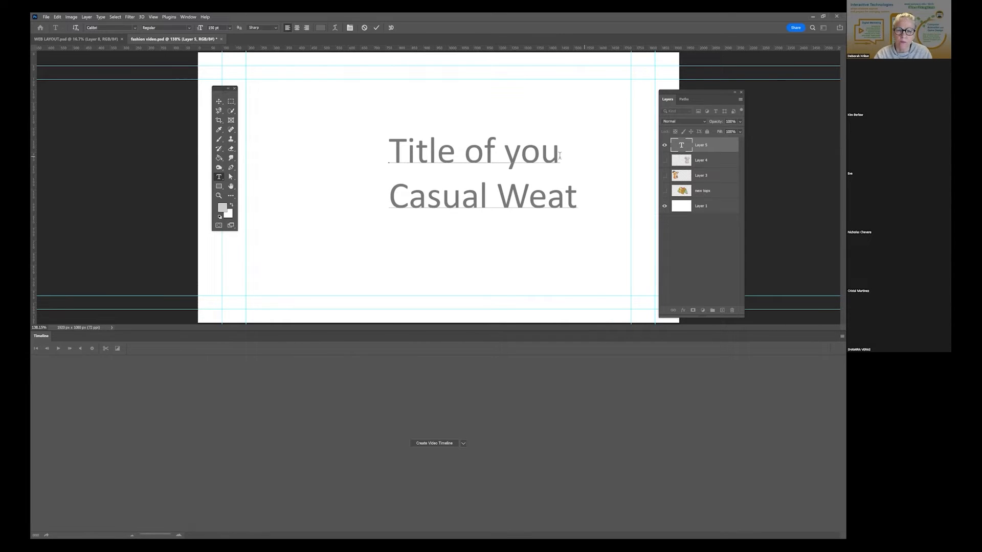
drag(559, 155, 461, 156)
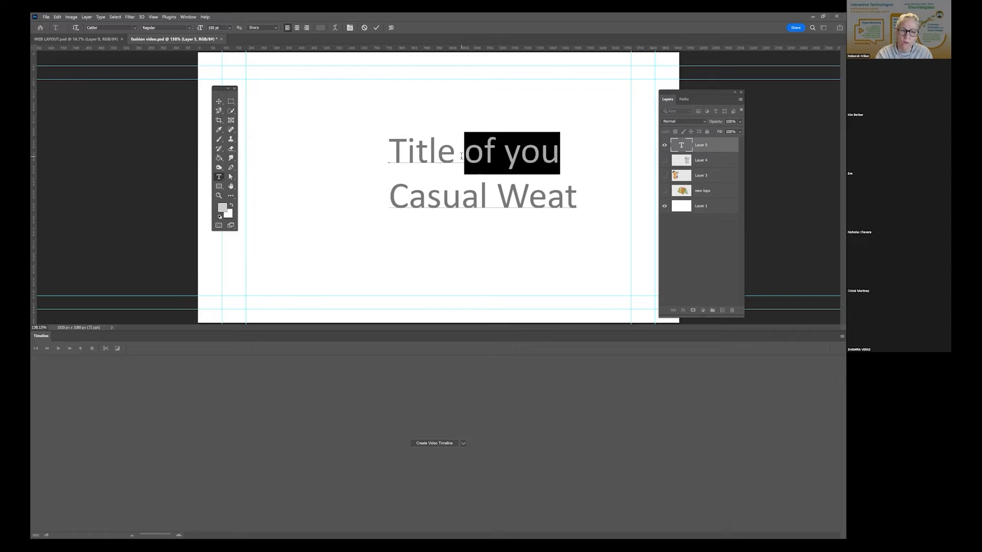
key(BackSpace)
- Center-align both text lines and move the text block to the horizontal middle of the canvas
key(ctrl+a)
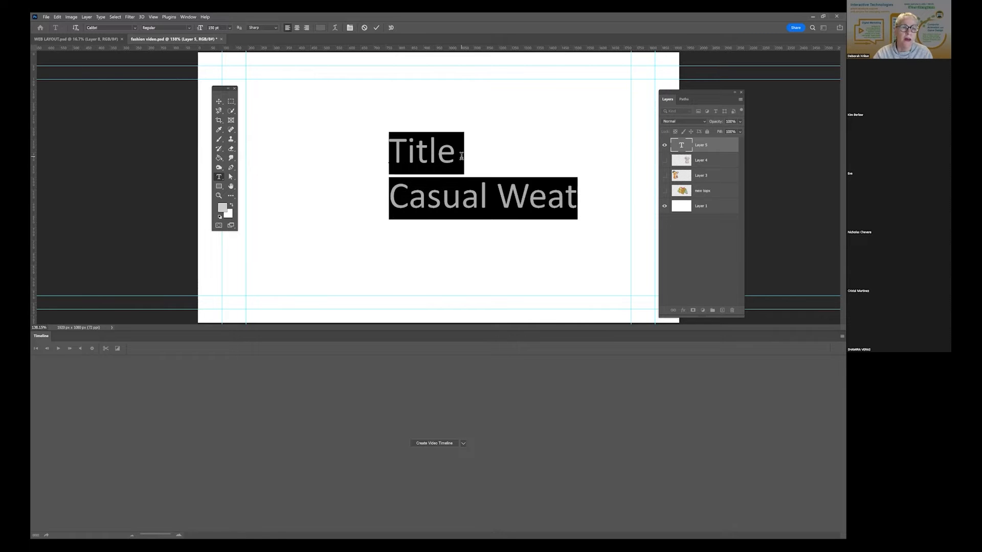
click(297, 28)
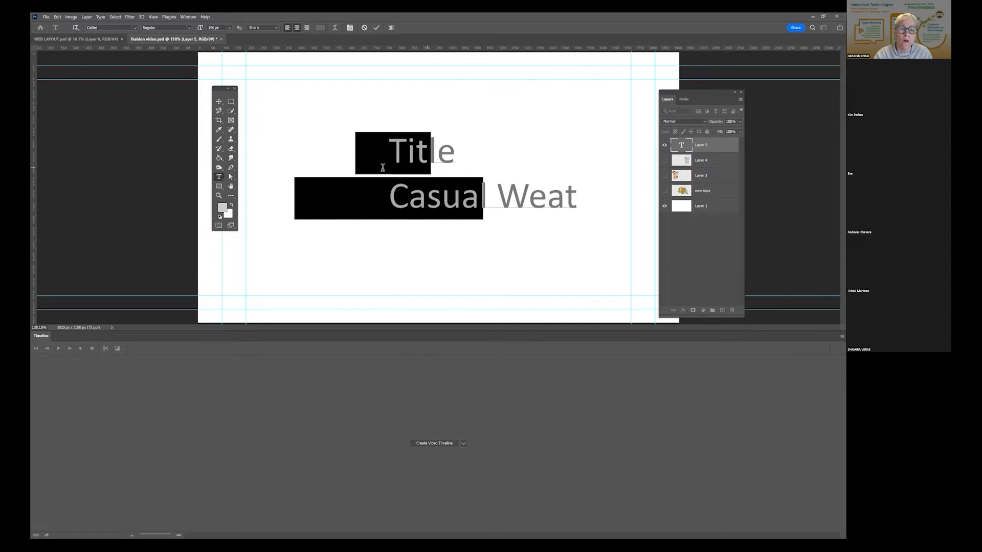
click(409, 153)
click(392, 153)
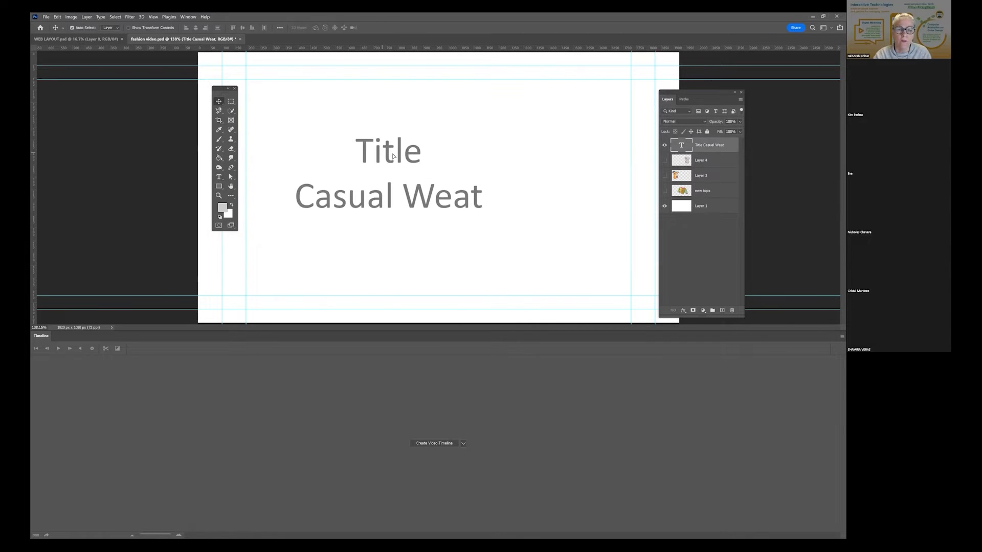
key(ctrl+z)
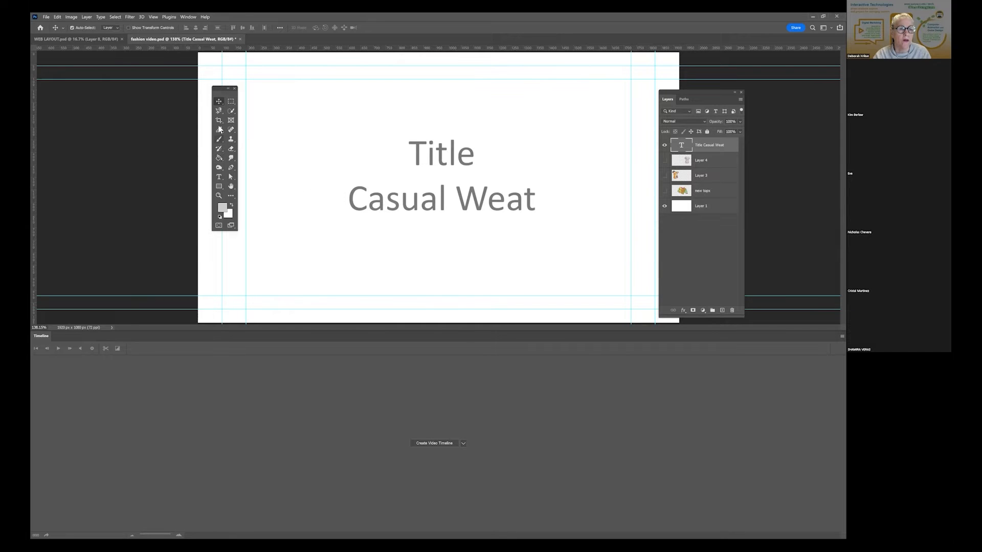
- Correct the second text line to read "Casual Wear"
click(219, 167)
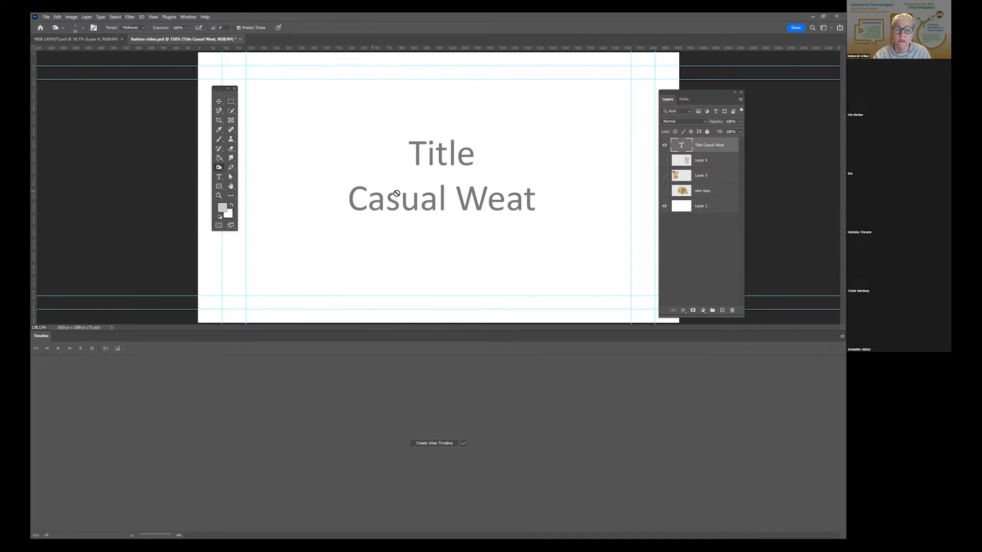
click(220, 177)
click(522, 200)
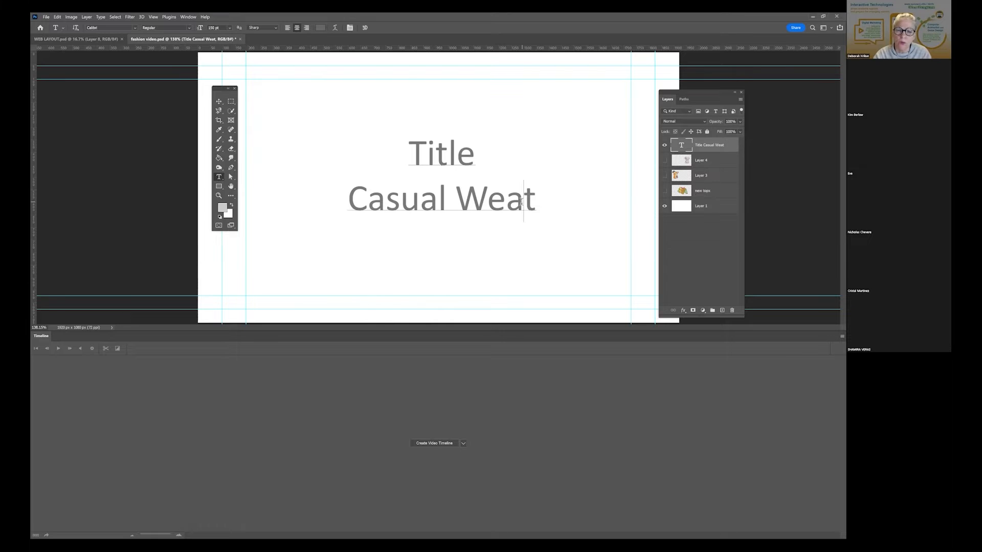
key(BackSpace)
text(r)
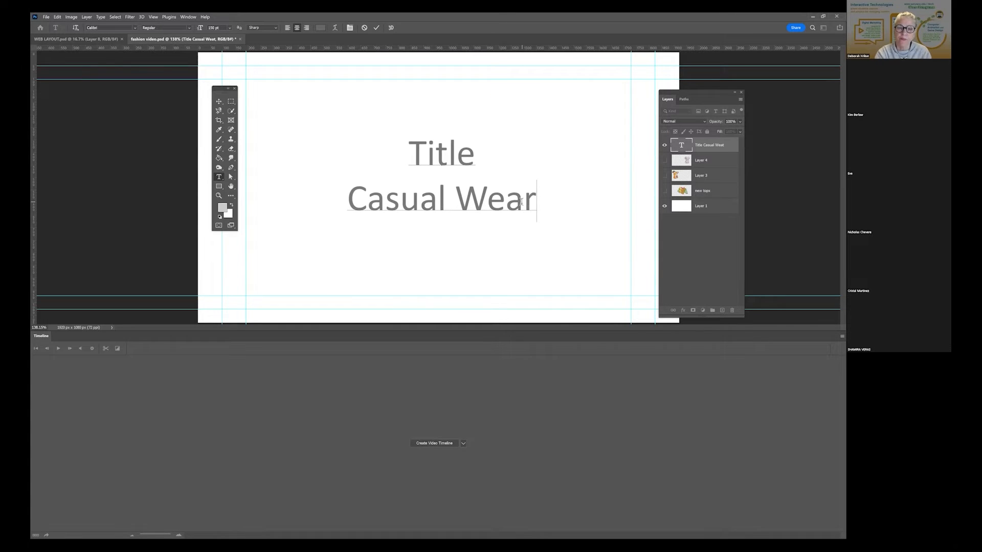
- Add a third text line reading "designed by" followed by the designer's name
key(Return)
text(designed by deb)
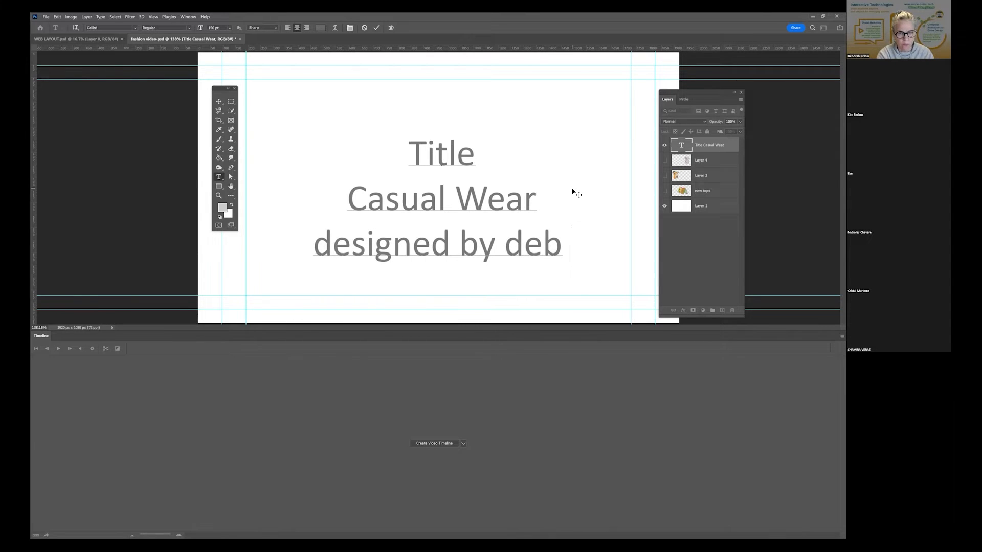
text( jean)
key(BackSpace)
text(n)
- Set the font size of the third text line, the designer credit, to 72 pt
drag(600, 248, 110, 212)
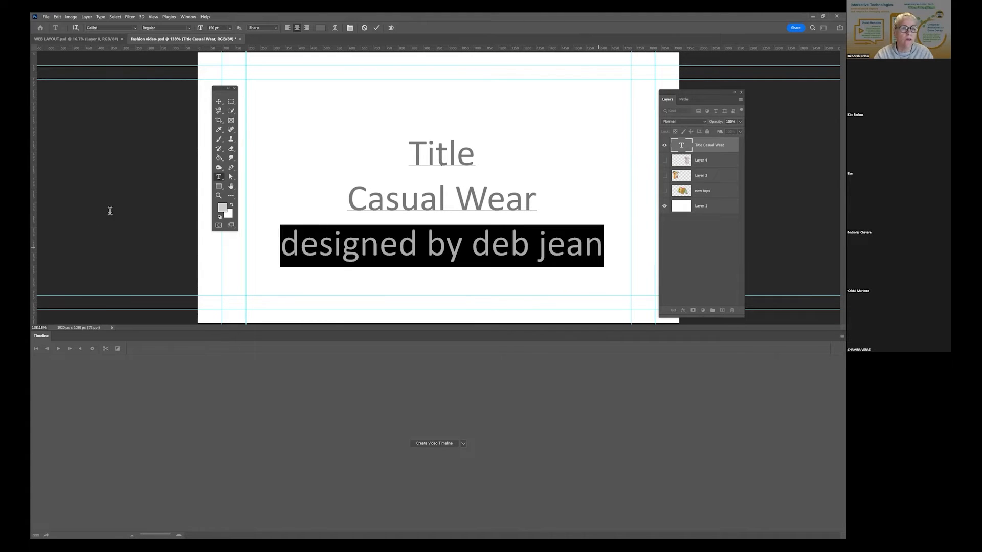
click(228, 27)
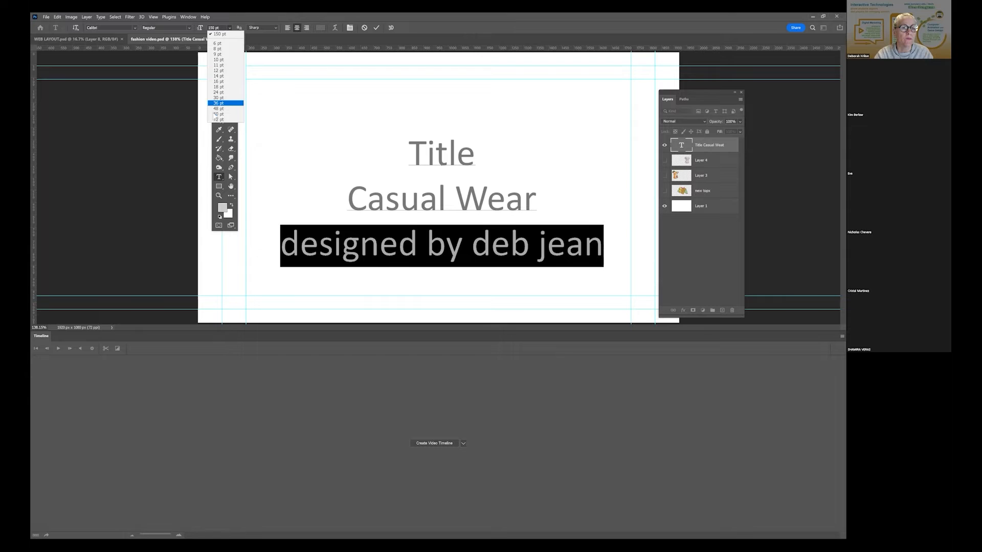
click(217, 114)
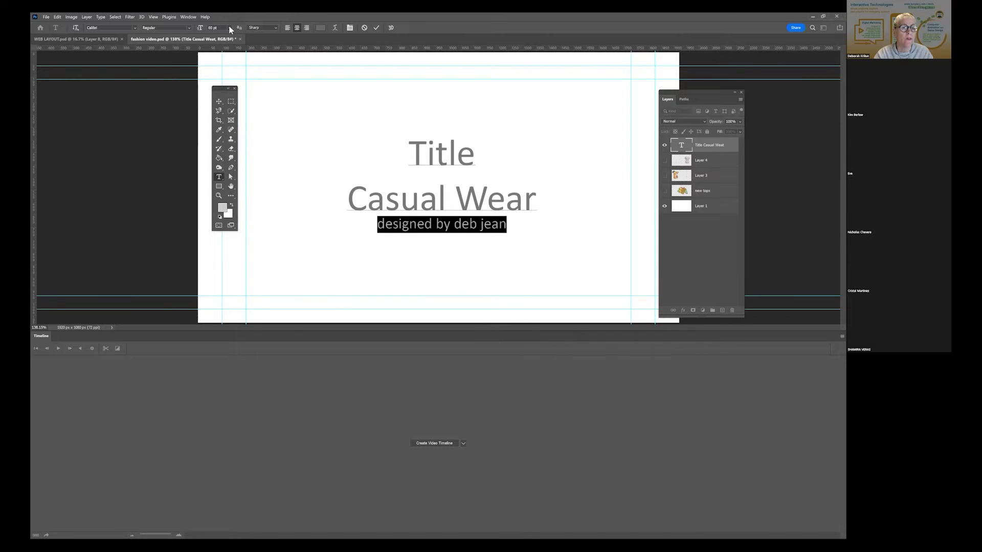
click(229, 28)
click(218, 119)
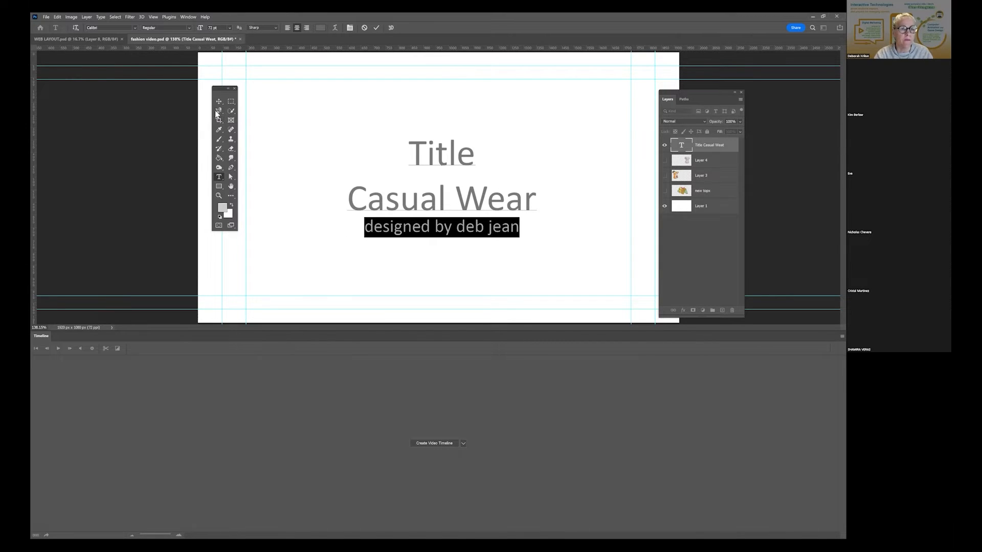
- Change the designer credit line's text color to a dark red and finish editing the text
click(323, 28)
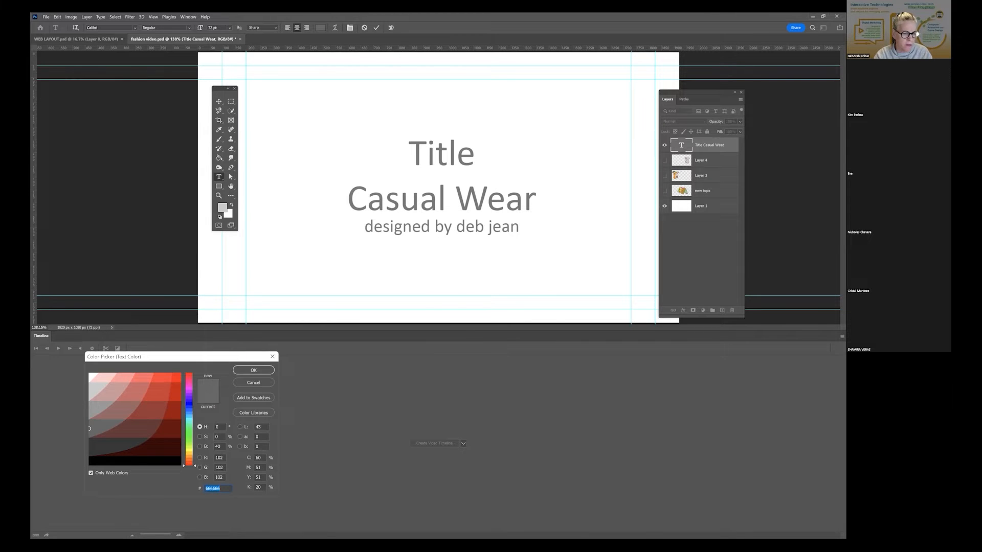
click(125, 462)
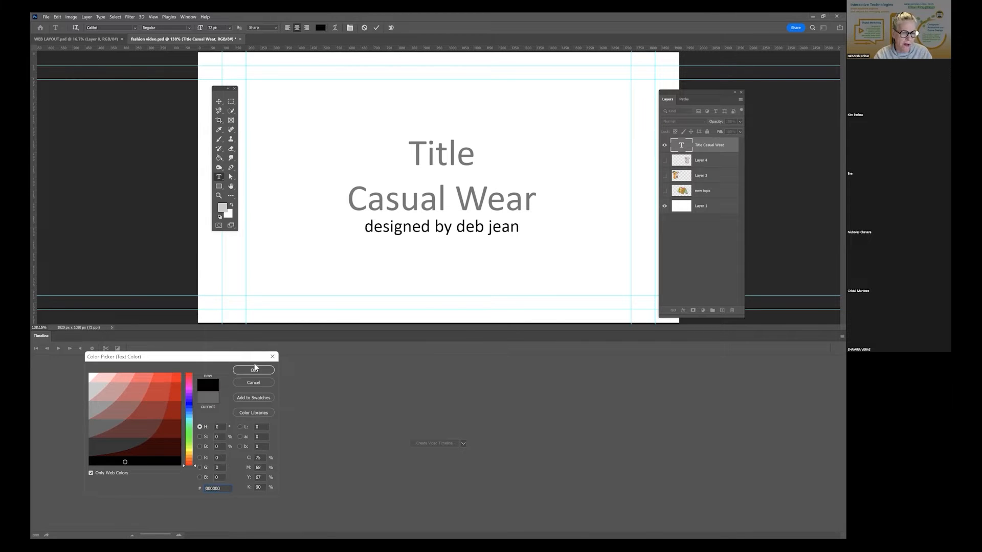
click(159, 307)
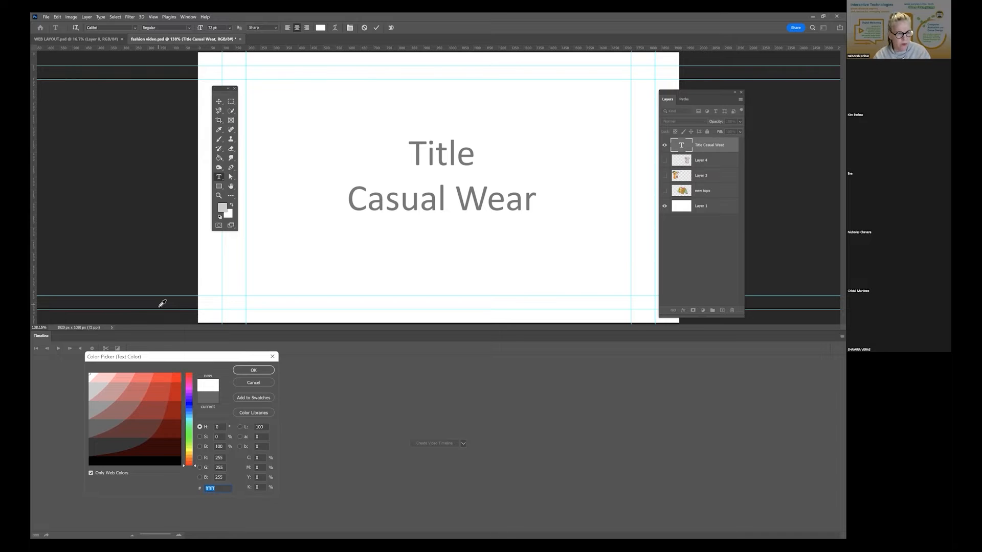
click(133, 429)
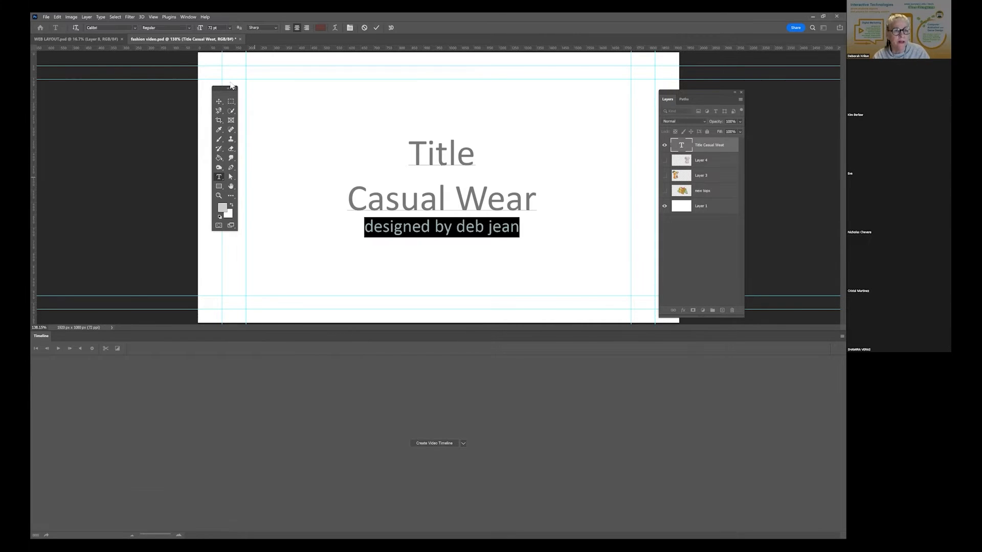
click(218, 99)
- Move the whole three-line text block to the right and slightly down on the canvas
click(466, 149)
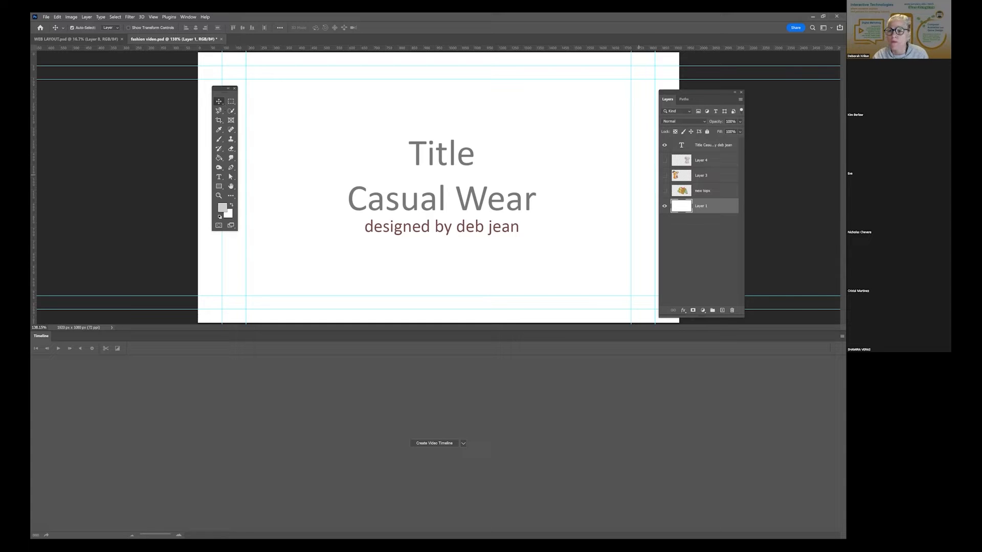
click(487, 203)
click(473, 202)
click(477, 196)
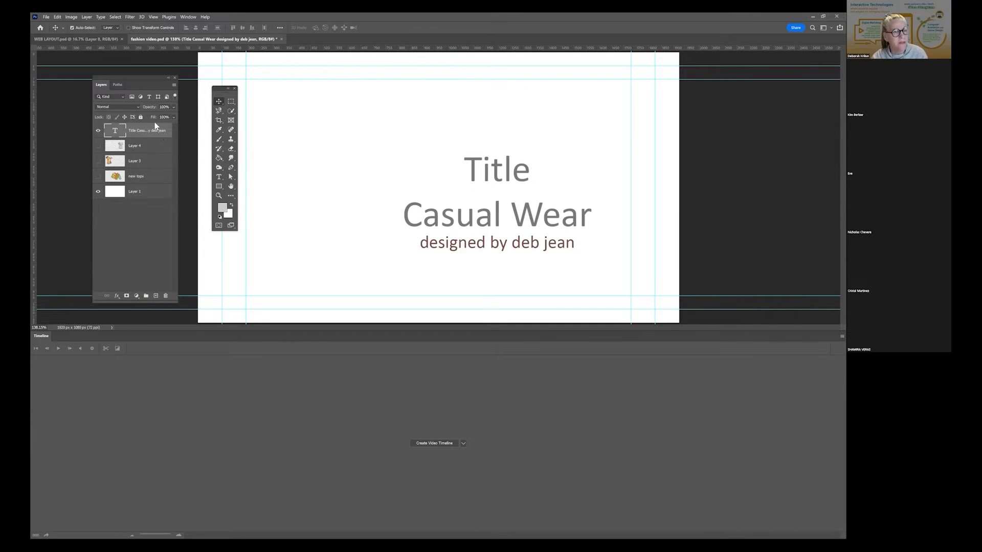
- Duplicate the three-line title text layer, keeping the suggested layer name
key(ctrl)
right_click(152, 132)
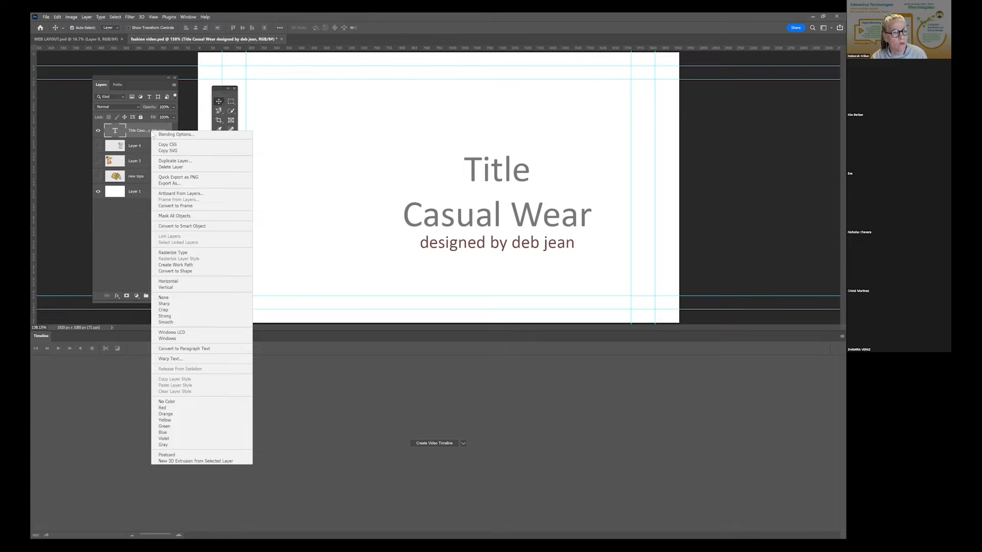
click(176, 161)
click(500, 171)
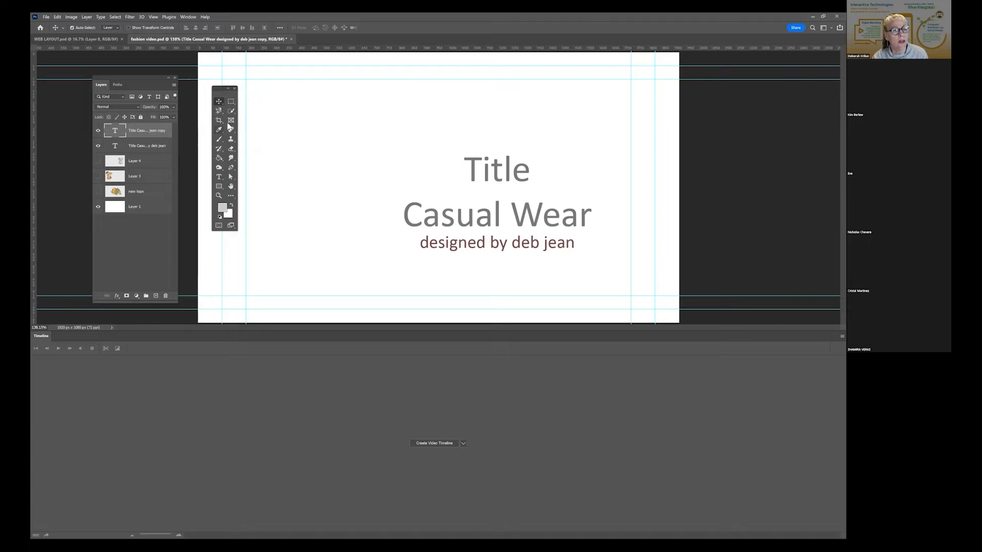
- Delete the designer credit line from the duplicated text layer and hide the original text layer
click(219, 176)
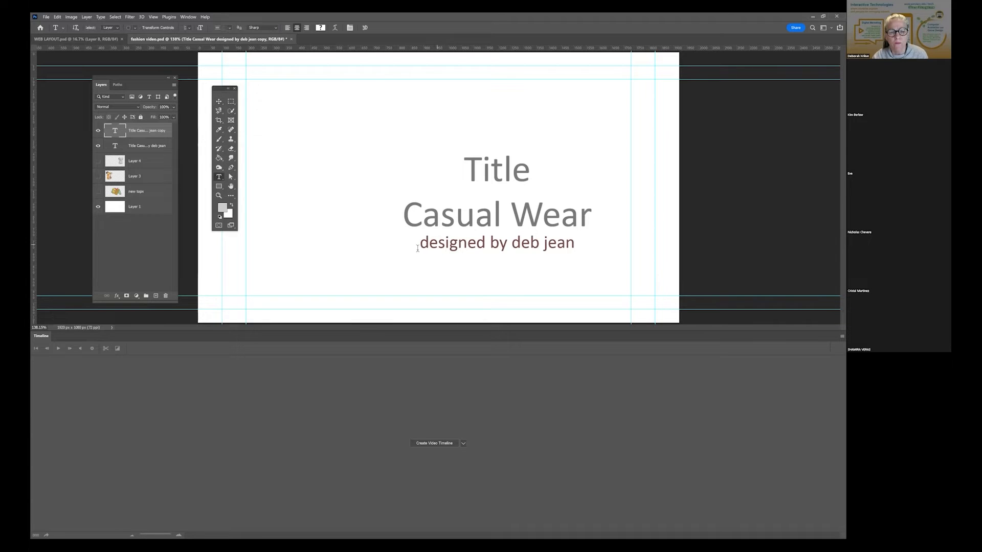
drag(420, 243, 575, 244)
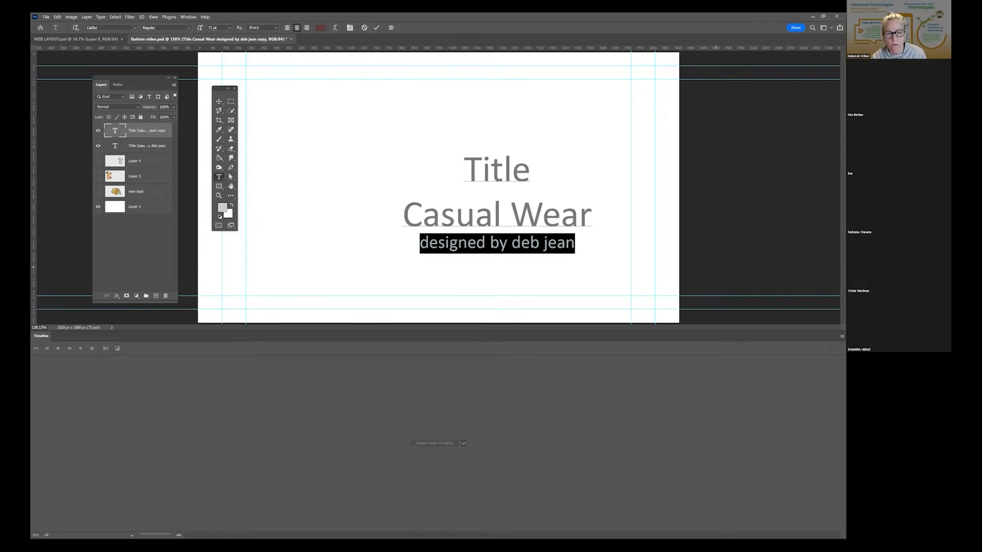
click(716, 267)
click(98, 147)
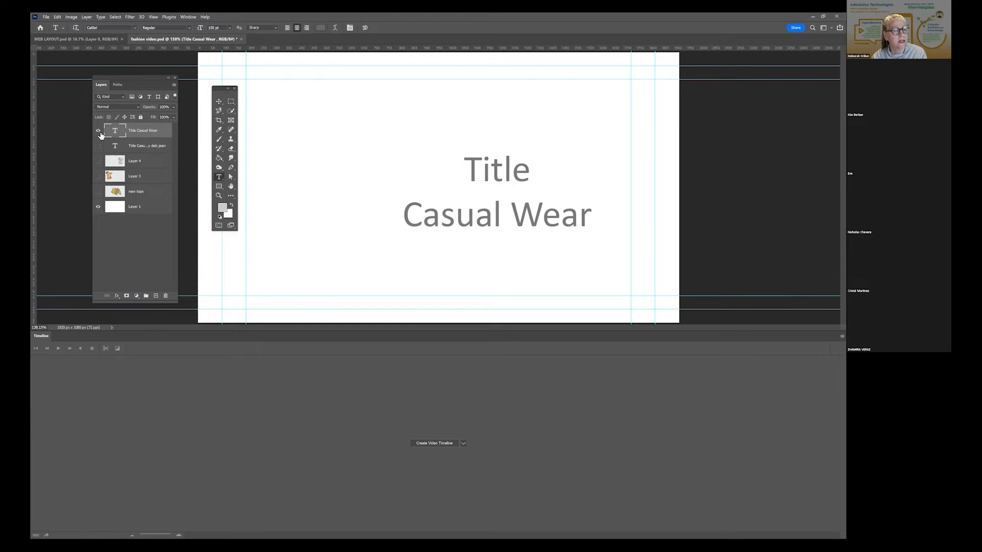
- Show the original text layer instead of the copy and delete its "Title" and "Casual Wear" lines, leaving only the designer credit
click(99, 132)
click(99, 145)
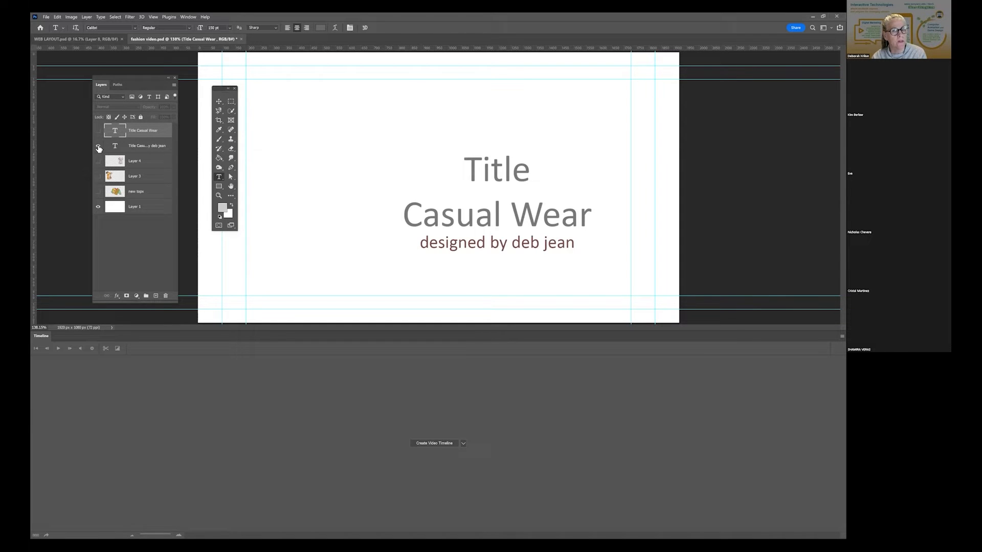
drag(583, 219, 309, 128)
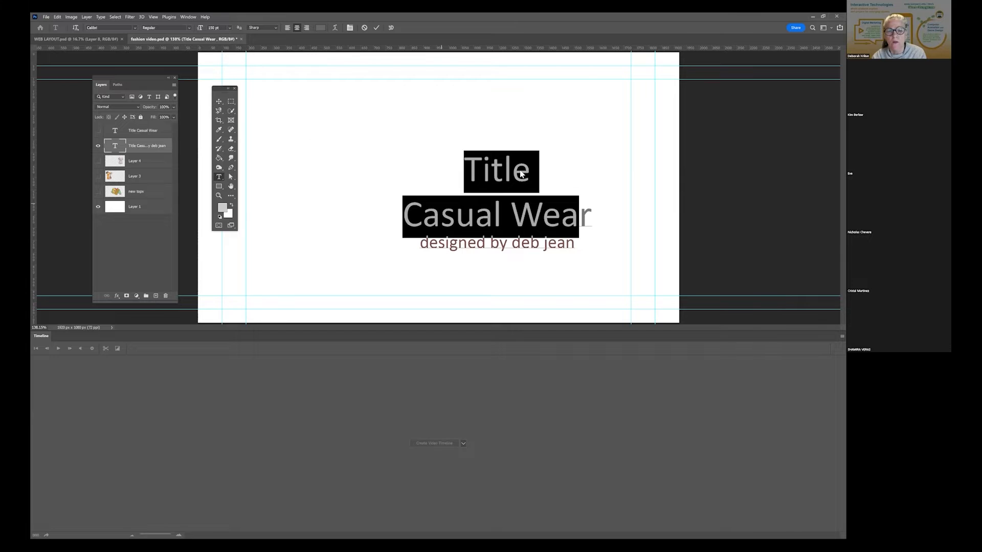
key(BackSpace)
drag(505, 174, 453, 160)
key(BackSpace)
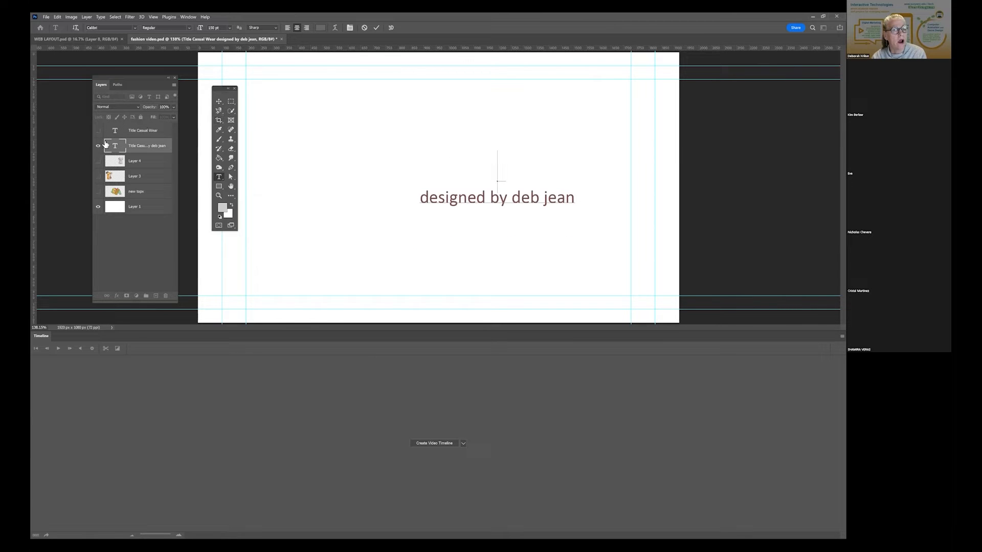
- Show the title layer, arrange it toward the canvas's upper left with the designer credit below and to its right, and save the document
click(99, 132)
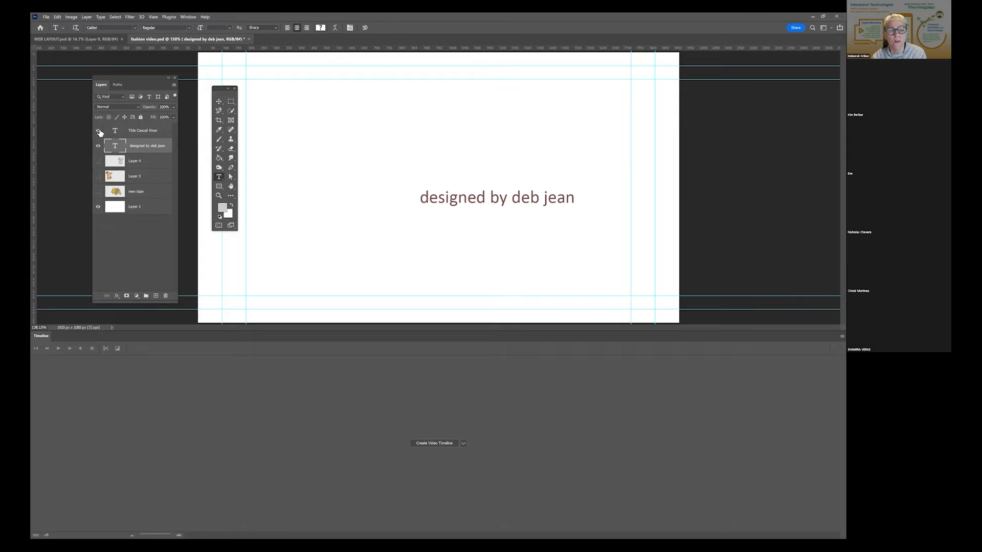
click(98, 132)
click(219, 102)
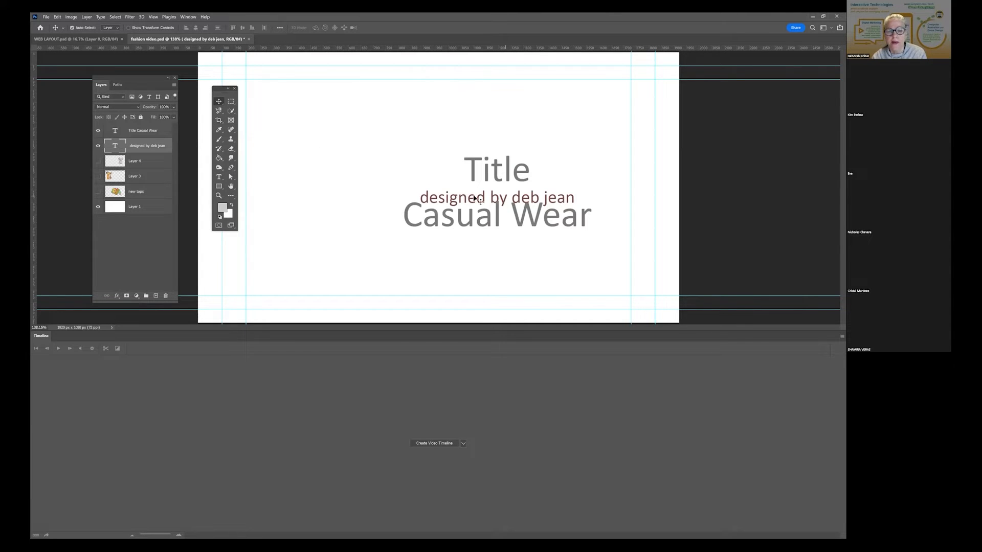
drag(475, 199, 348, 153)
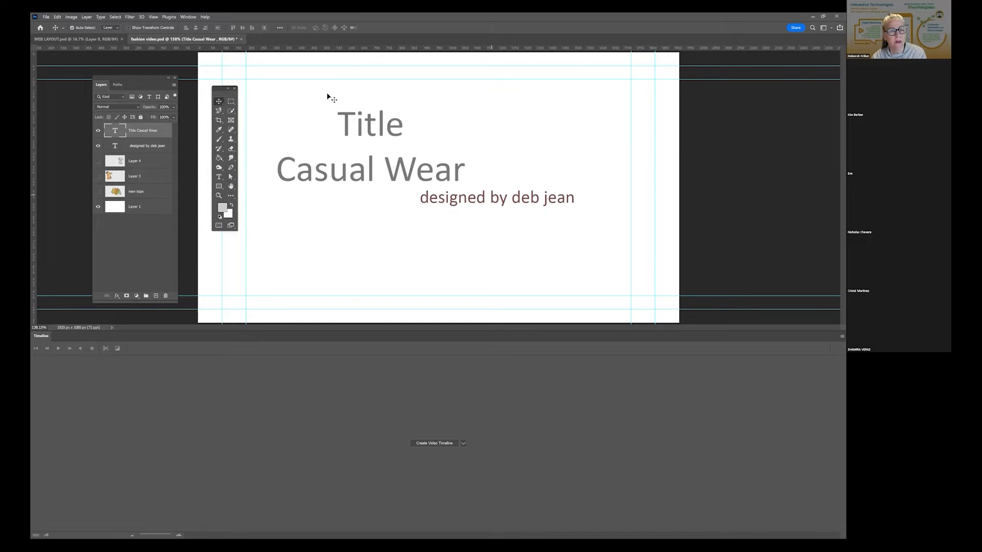
drag(492, 198, 489, 233)
drag(379, 127, 375, 129)
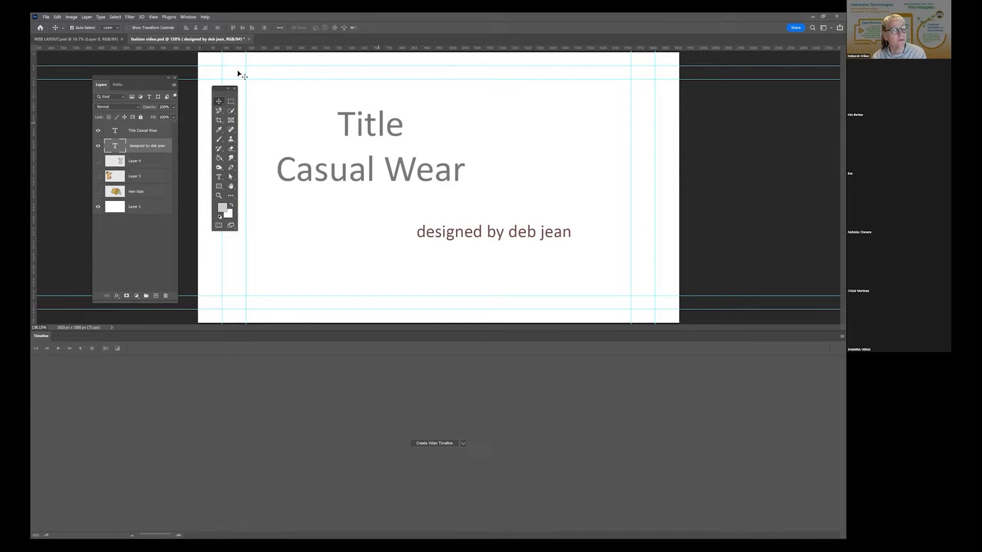
key(ctrl+s)
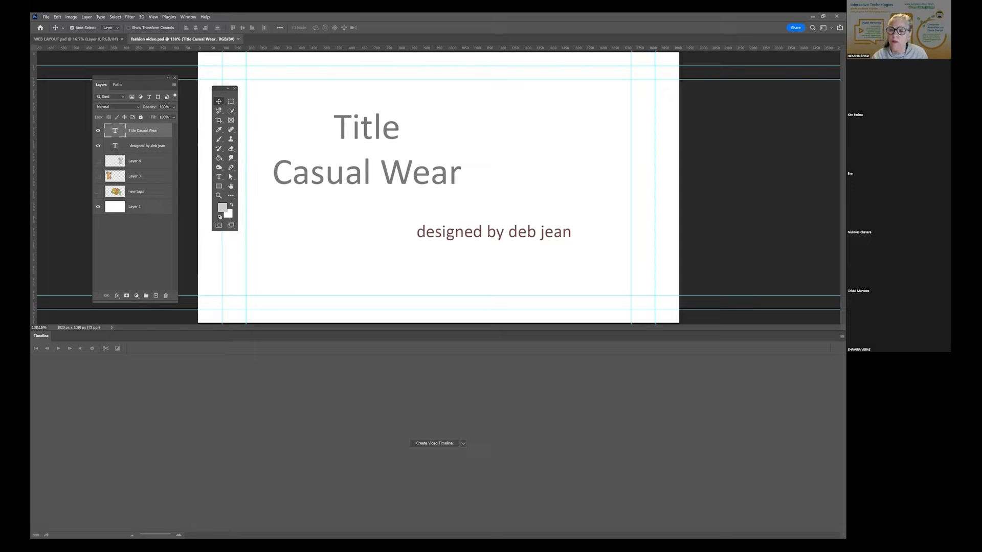
- Add a new layer and select a horizontal band across the full canvas width around the title text
drag(222, 88, 703, 109)
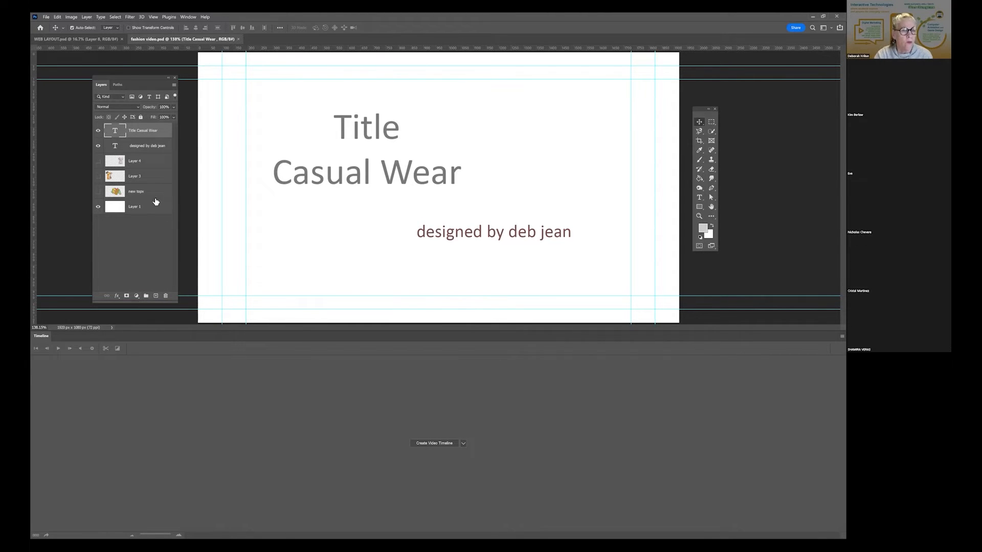
click(156, 295)
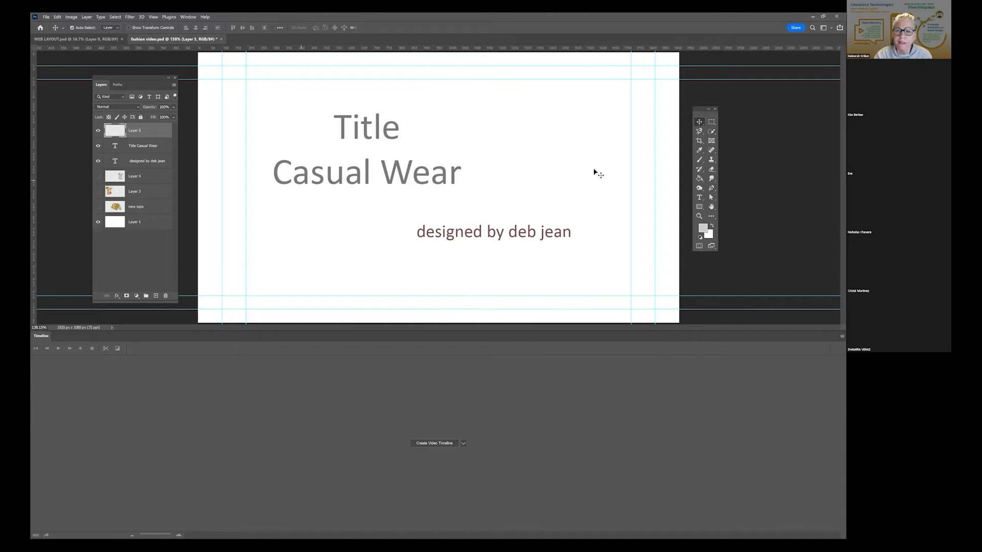
key(m)
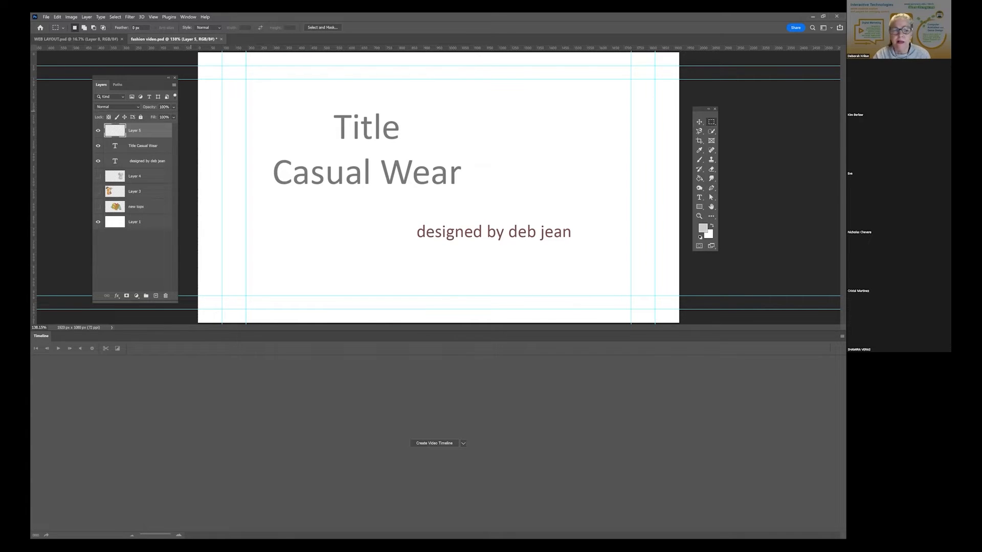
drag(191, 111, 680, 215)
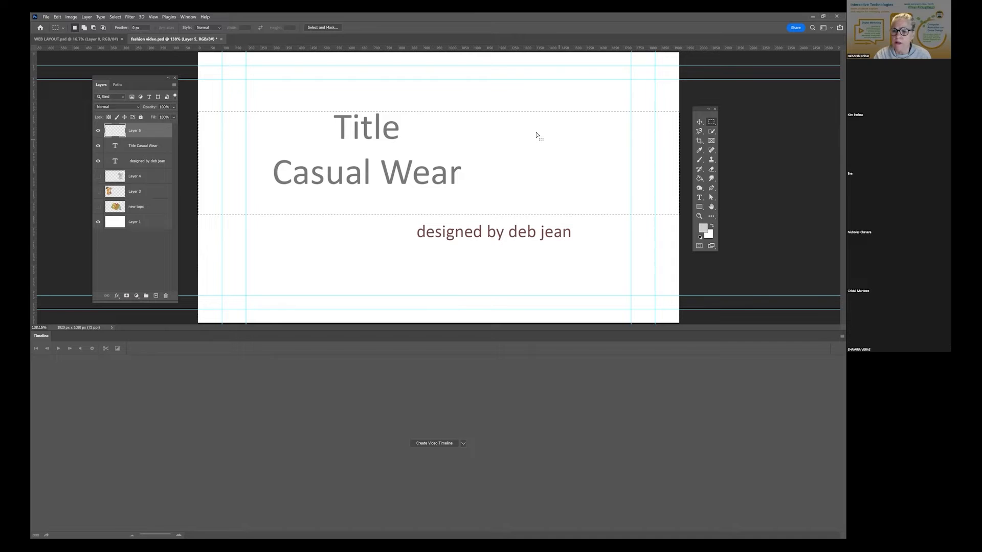
- Fill the selected band with a muted red and move its layer below both text layers
click(702, 228)
click(161, 393)
click(252, 369)
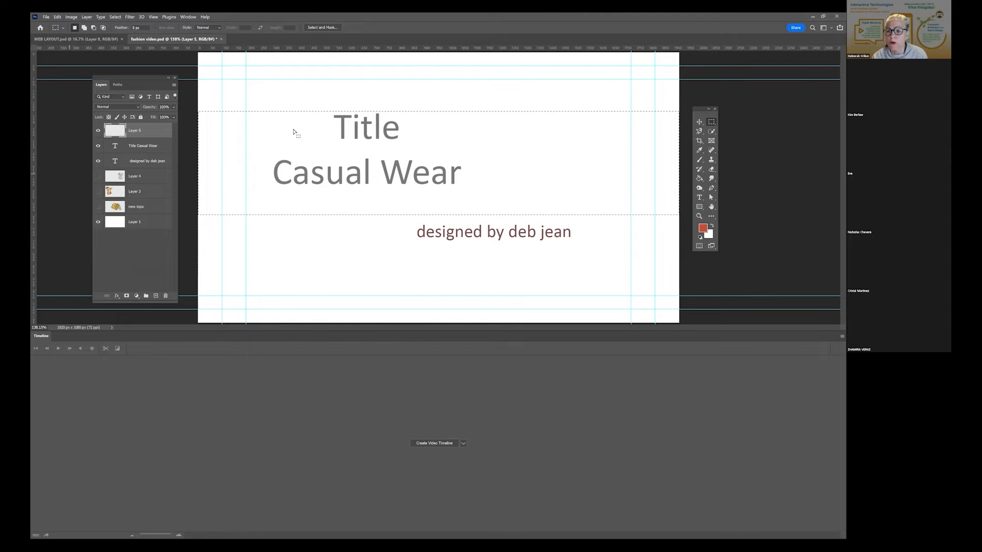
key(g)
click(524, 155)
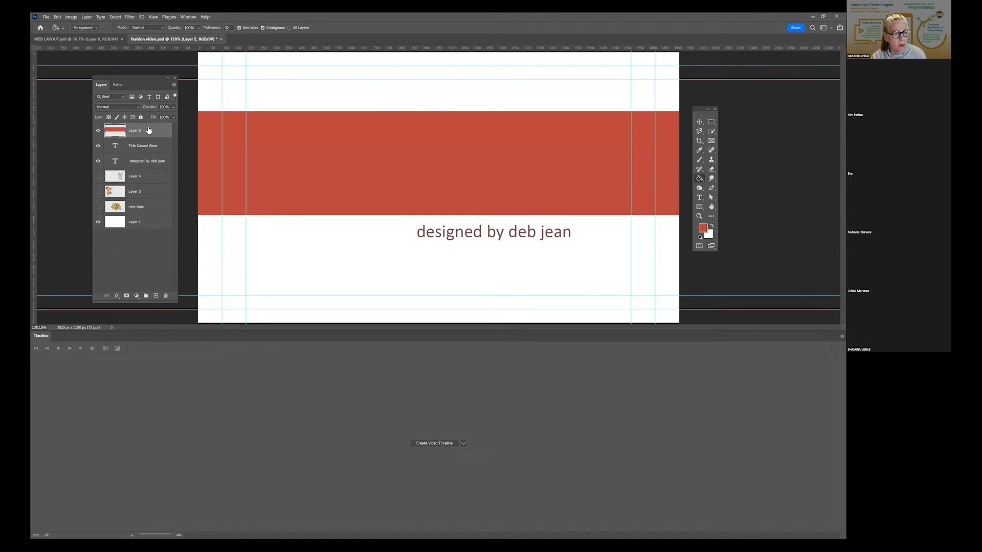
drag(151, 167, 150, 168)
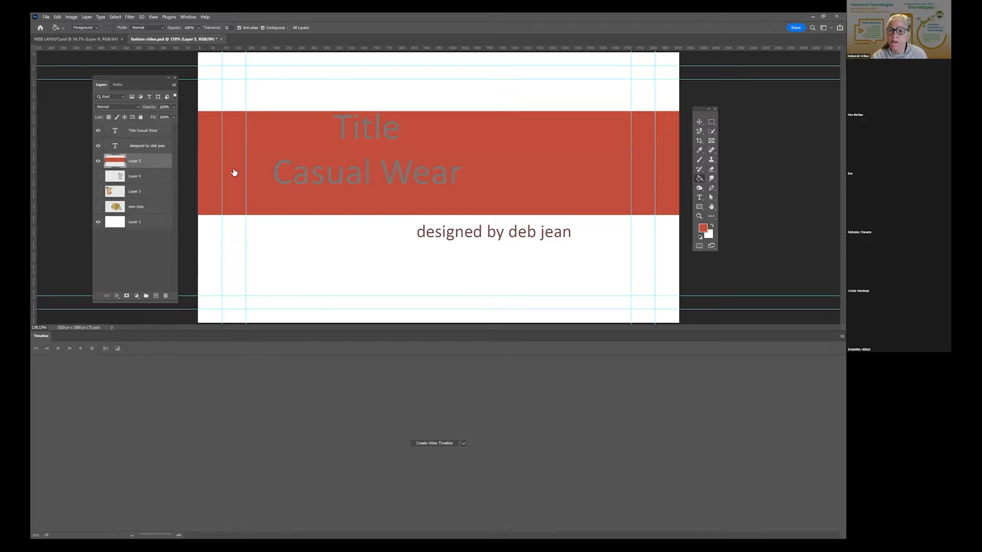
- Recolor the "Title Casual Wear" text white and move it left and slightly down within the red band
click(143, 131)
click(699, 198)
click(372, 135)
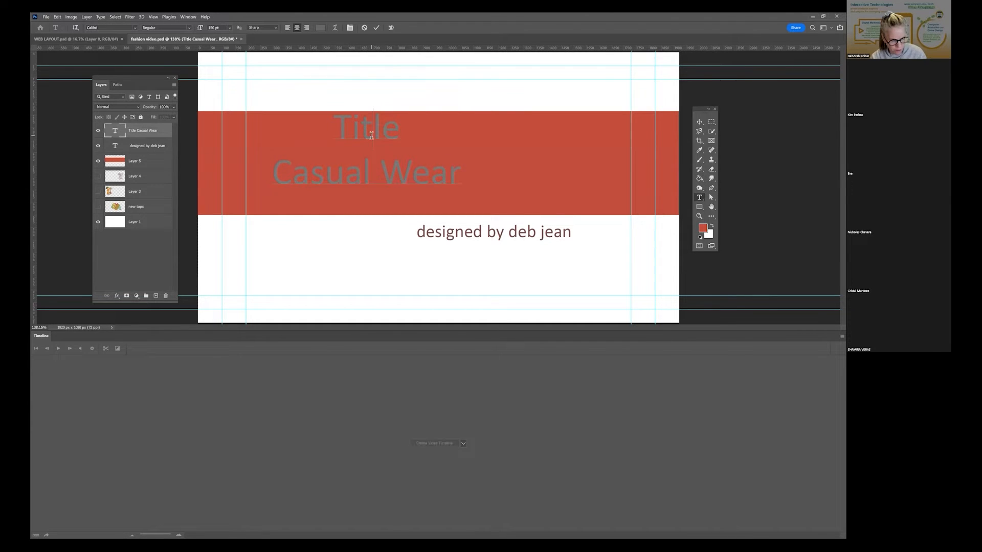
key(ctrl+a)
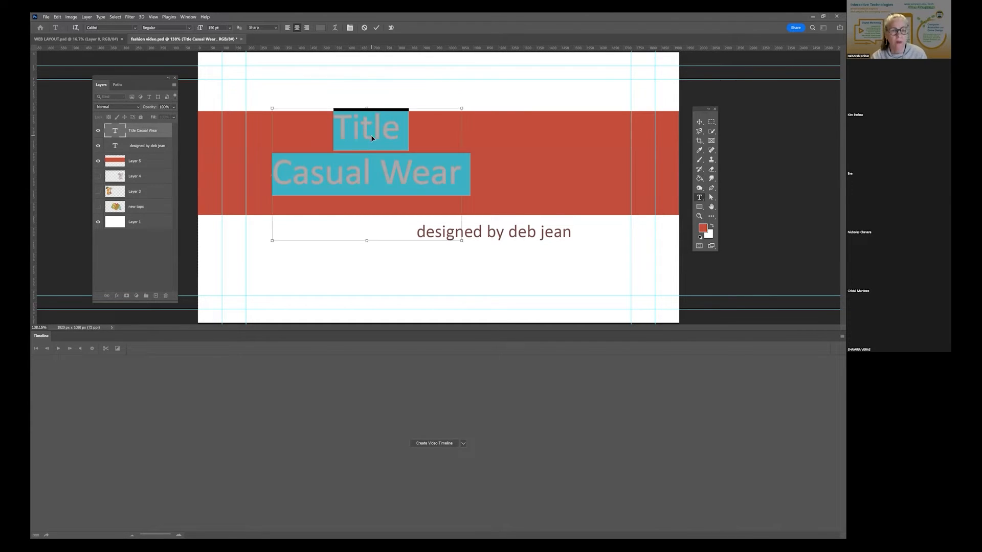
click(321, 28)
text(000000)
key(Return)
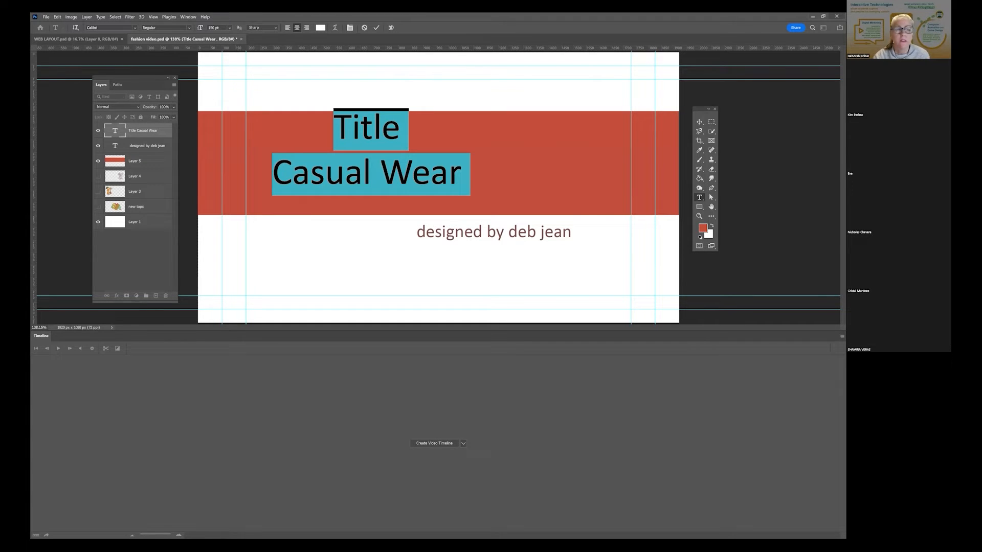
click(699, 122)
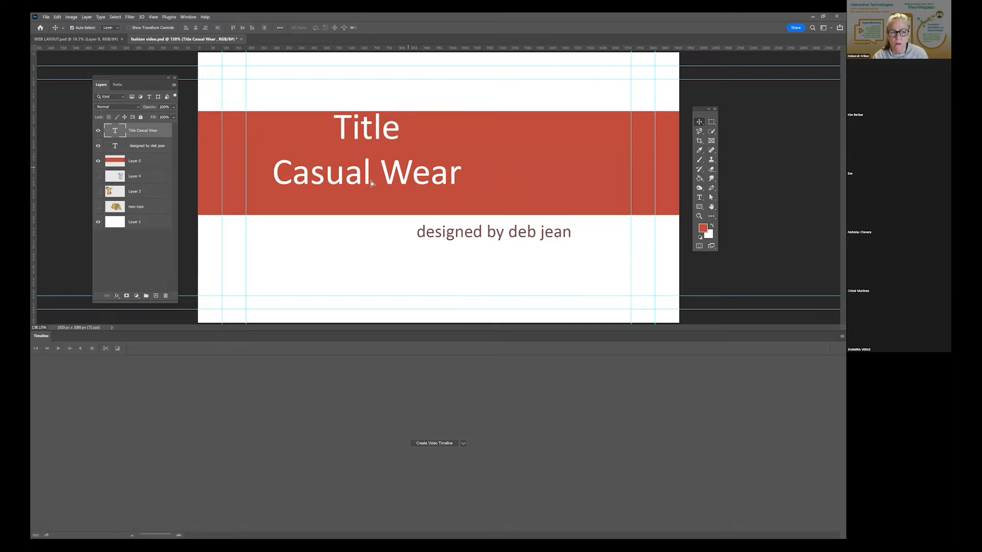
drag(370, 180, 333, 190)
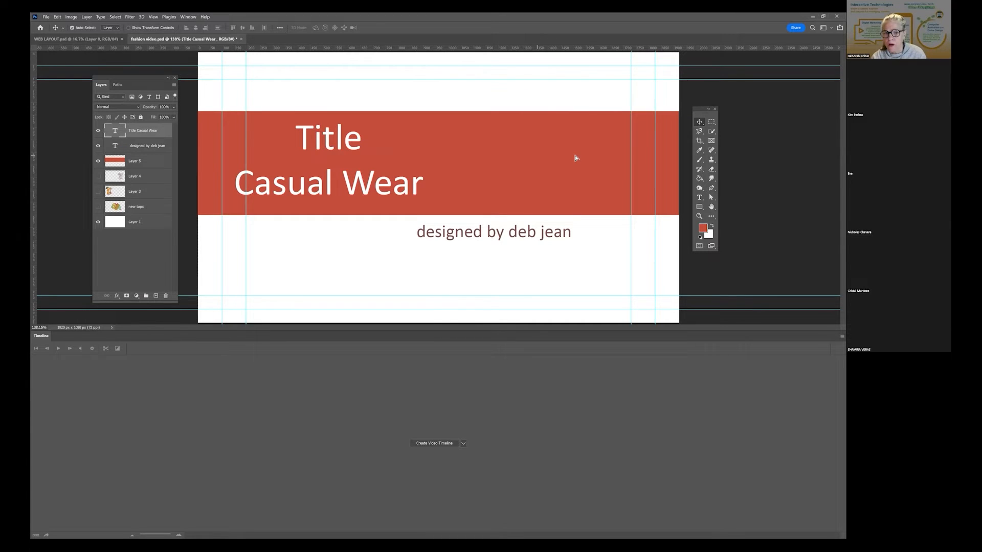
- Move the red band slightly down, shift the designer credit below it and slightly to the right, and save the document
drag(533, 167, 533, 177)
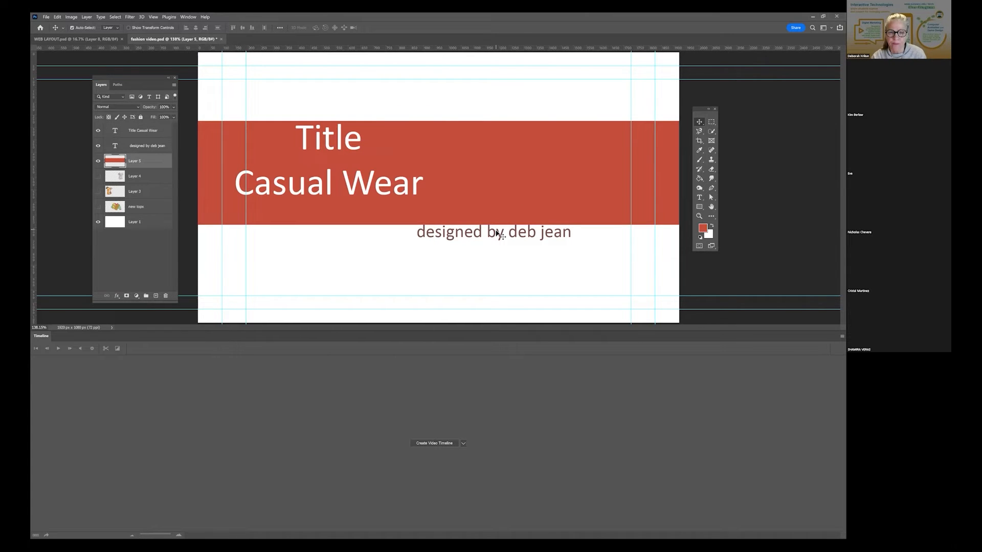
drag(497, 230, 503, 244)
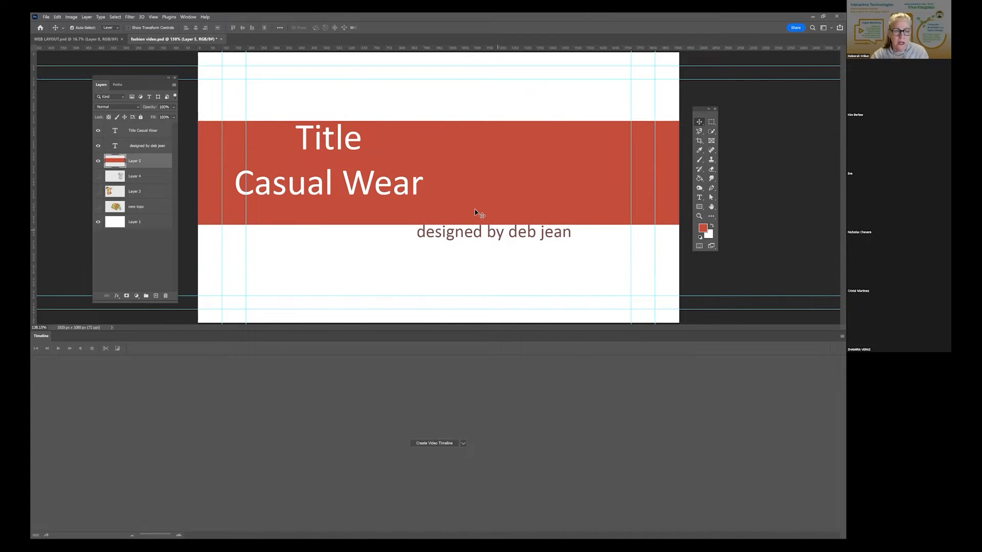
key(ctrl+s)
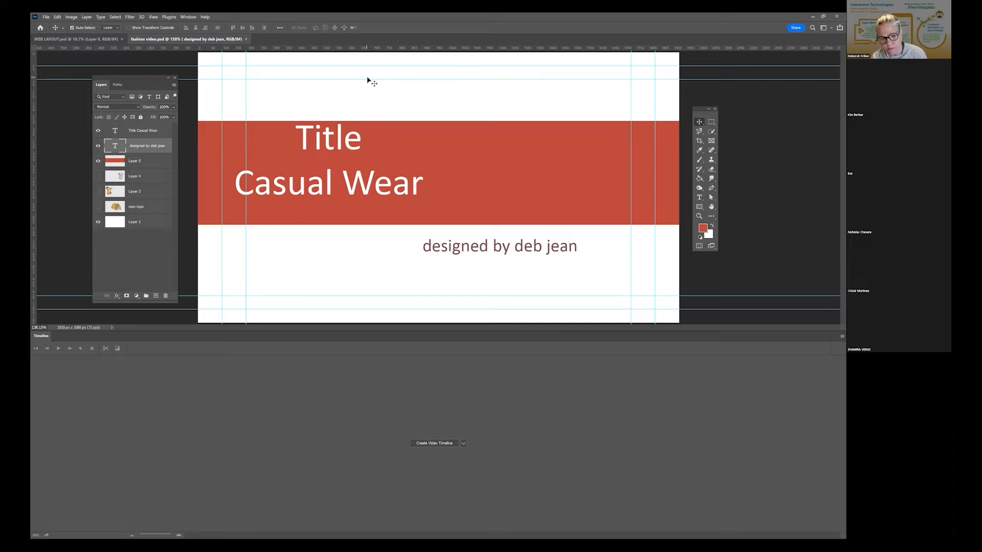
- Create a video timeline from the document's layers
click(186, 17)
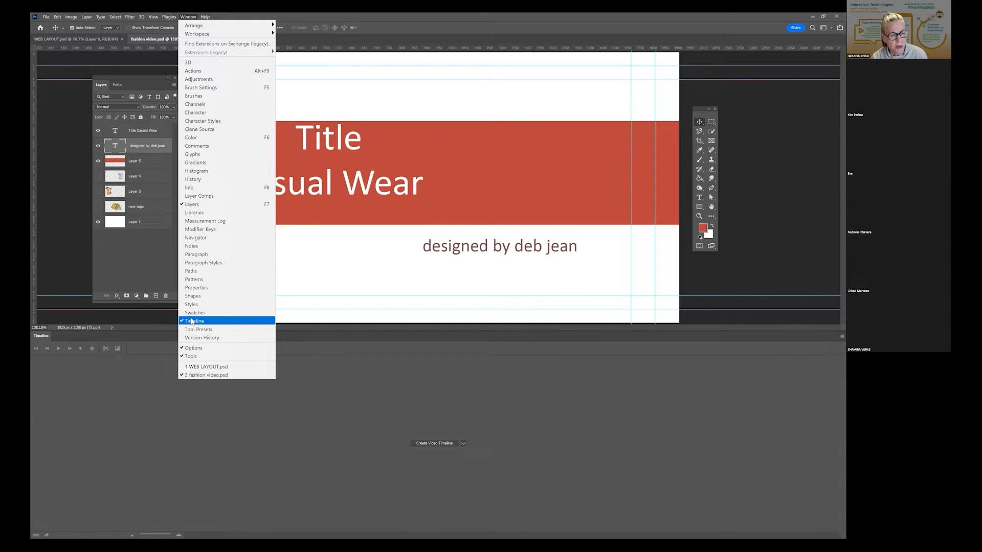
click(574, 408)
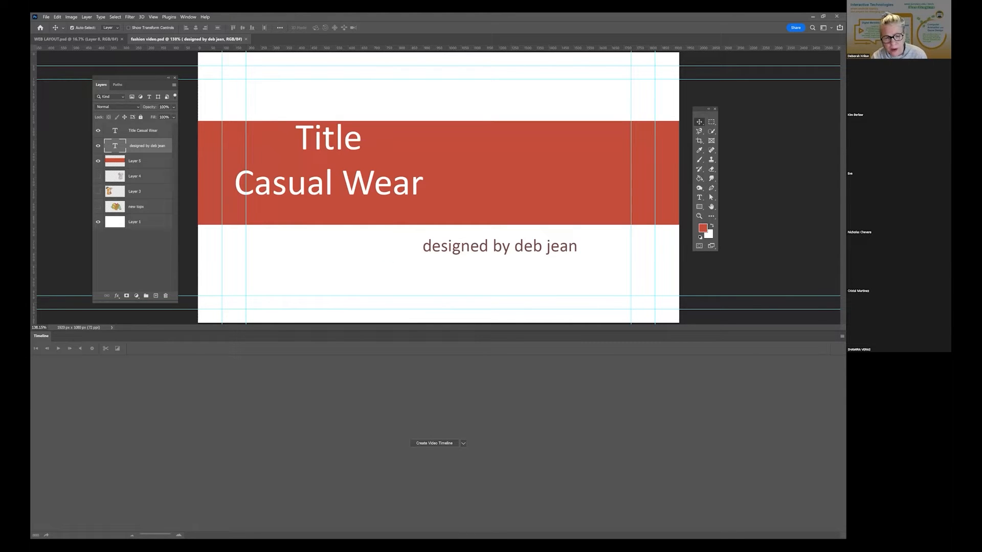
click(464, 443)
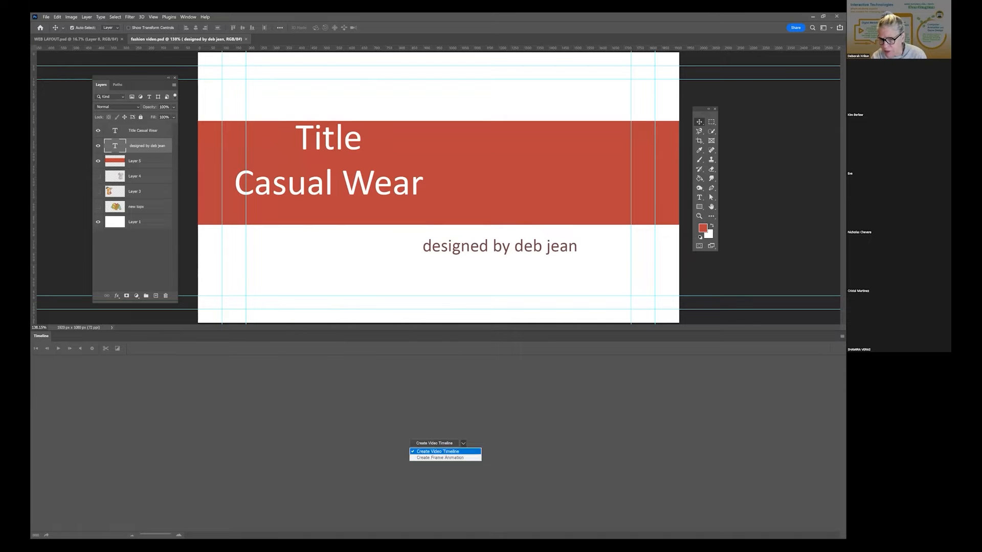
click(437, 452)
click(434, 444)
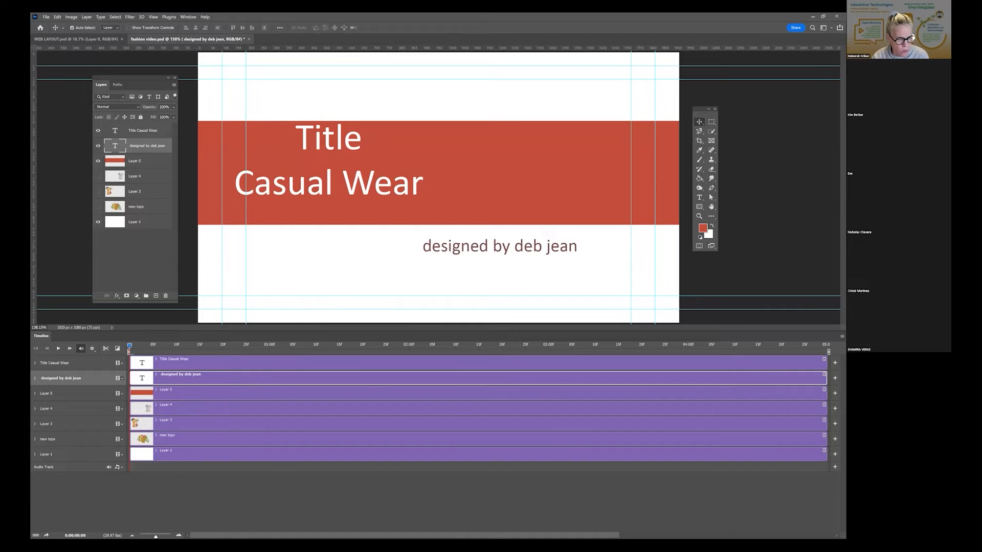
drag(155, 536, 149, 536)
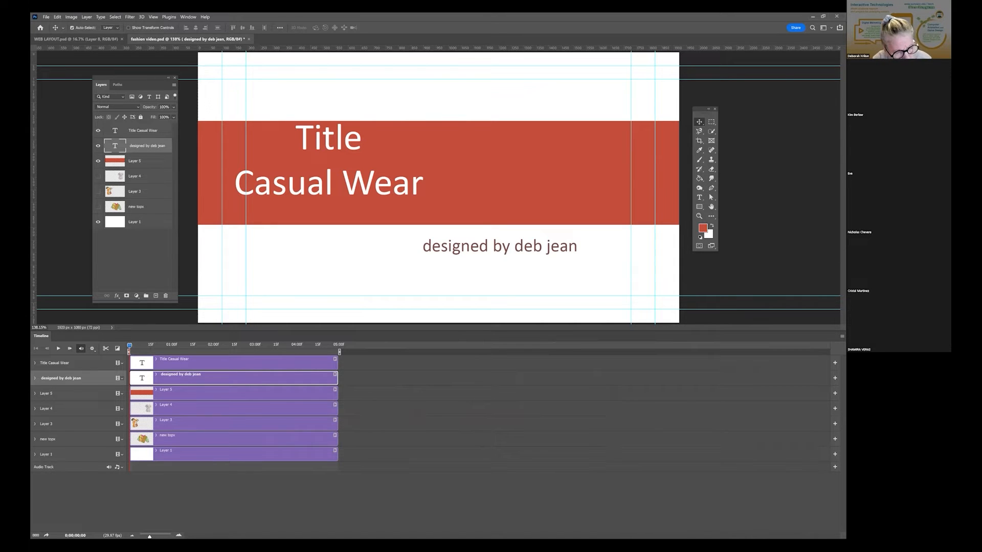
drag(150, 536, 148, 536)
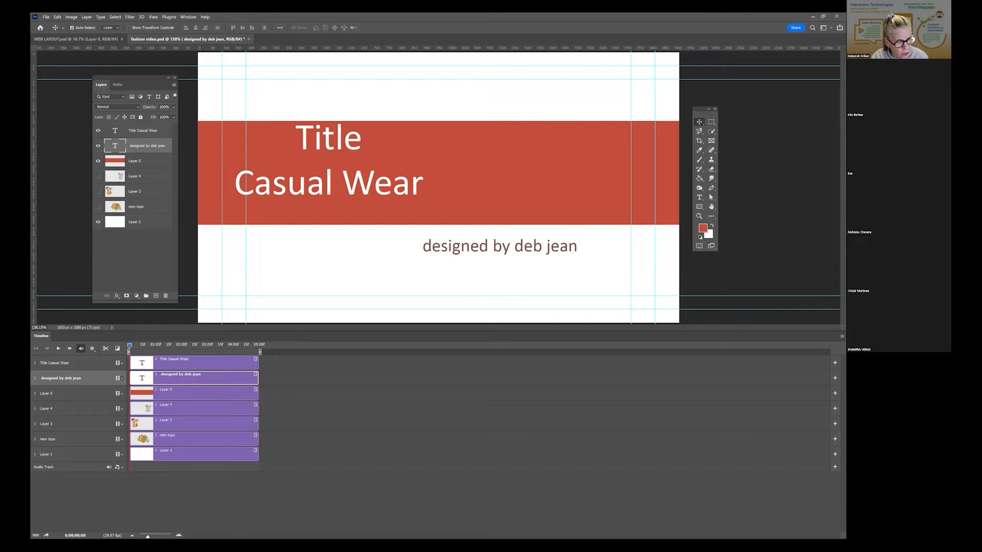
click(119, 467)
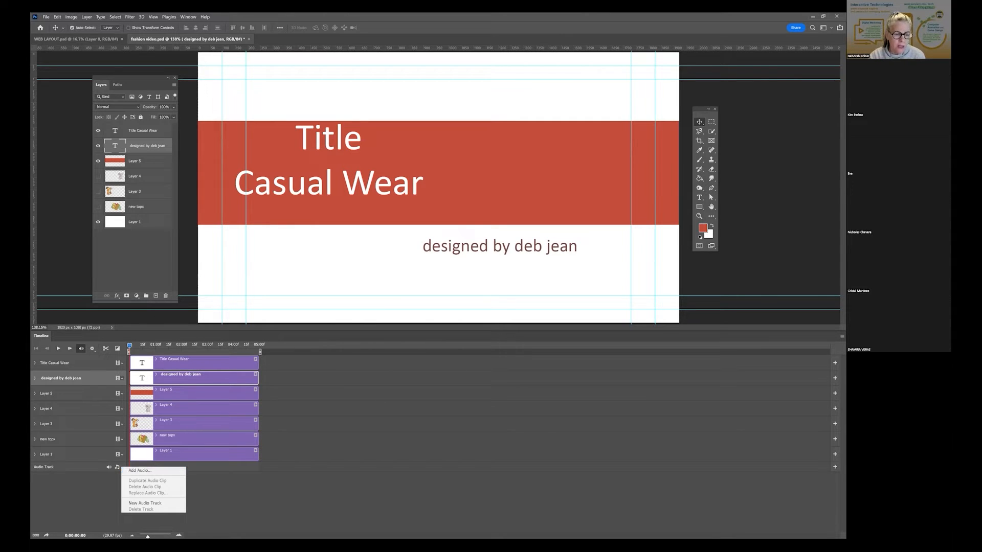
key(Escape)
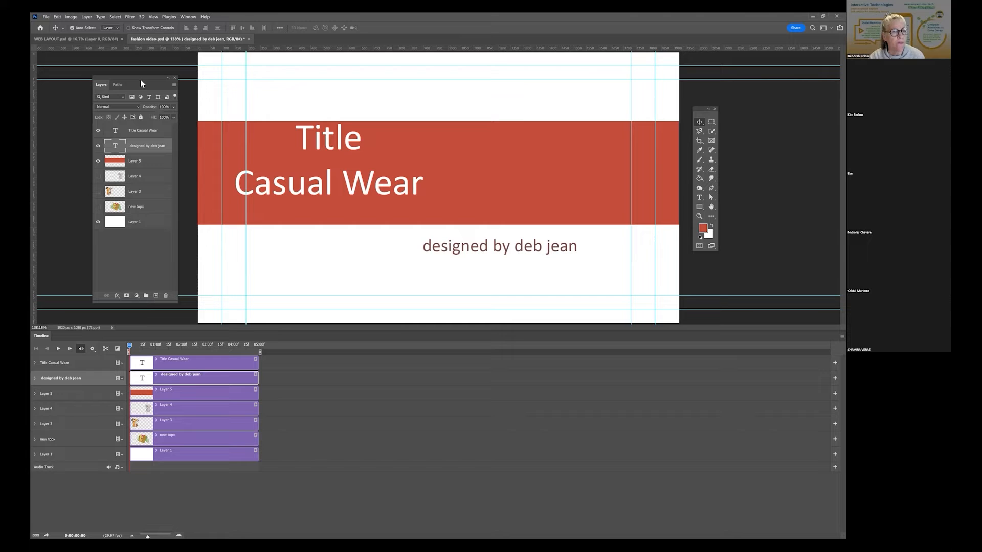
- Add a new empty layer directly above the white Layer 1
drag(141, 78, 137, 63)
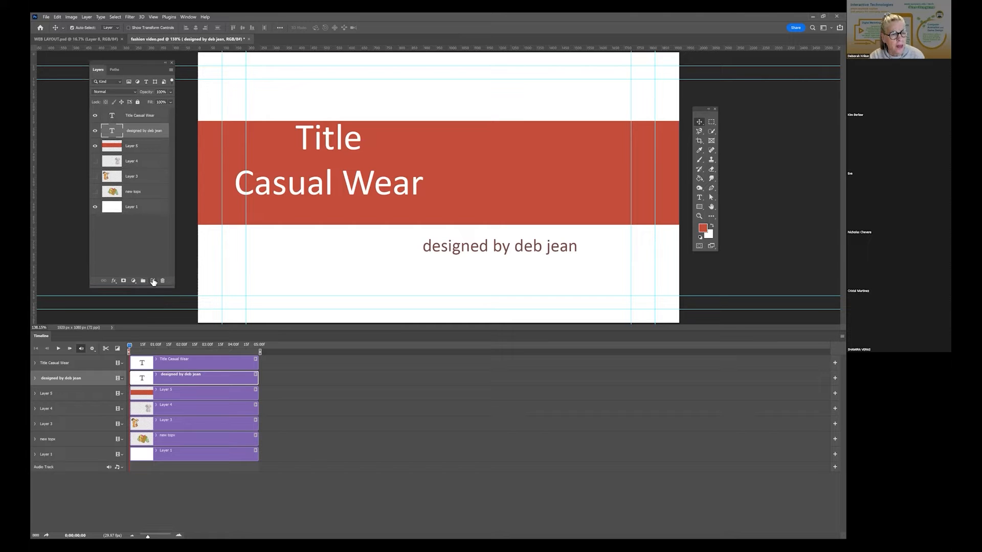
click(138, 118)
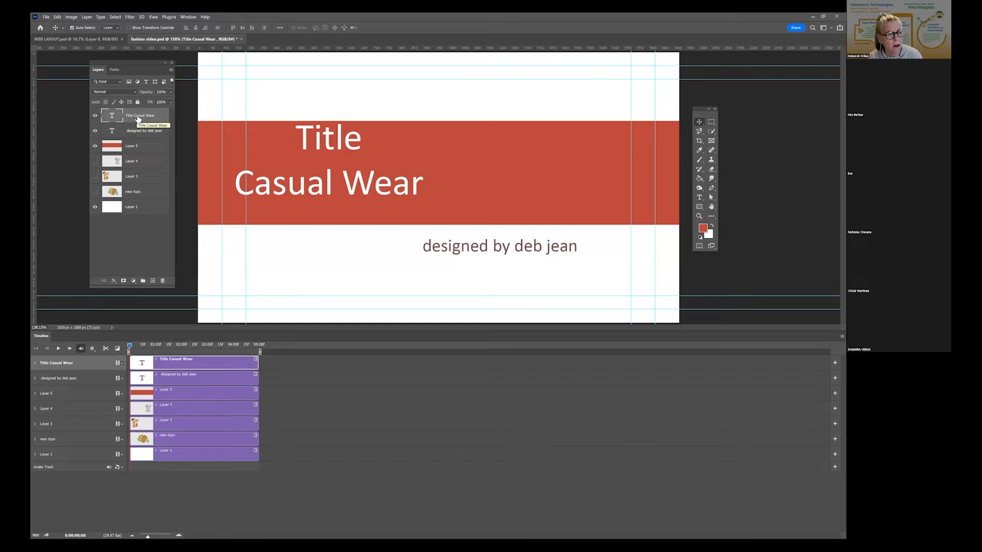
click(124, 210)
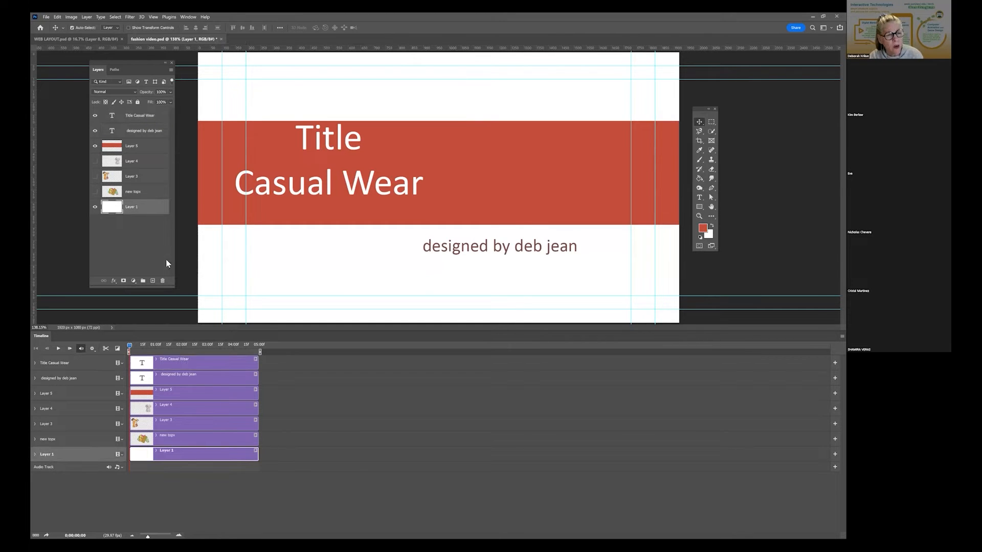
click(152, 282)
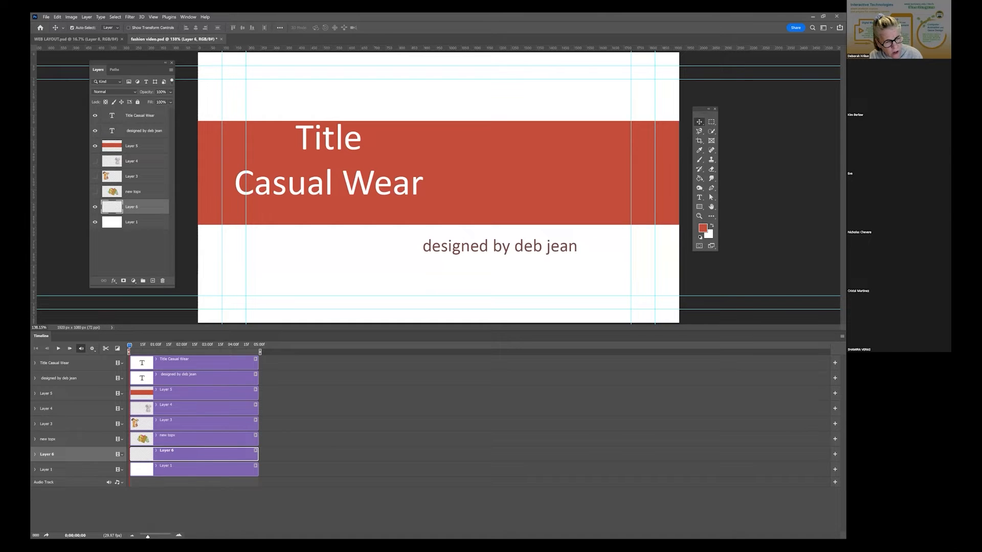
click(119, 455)
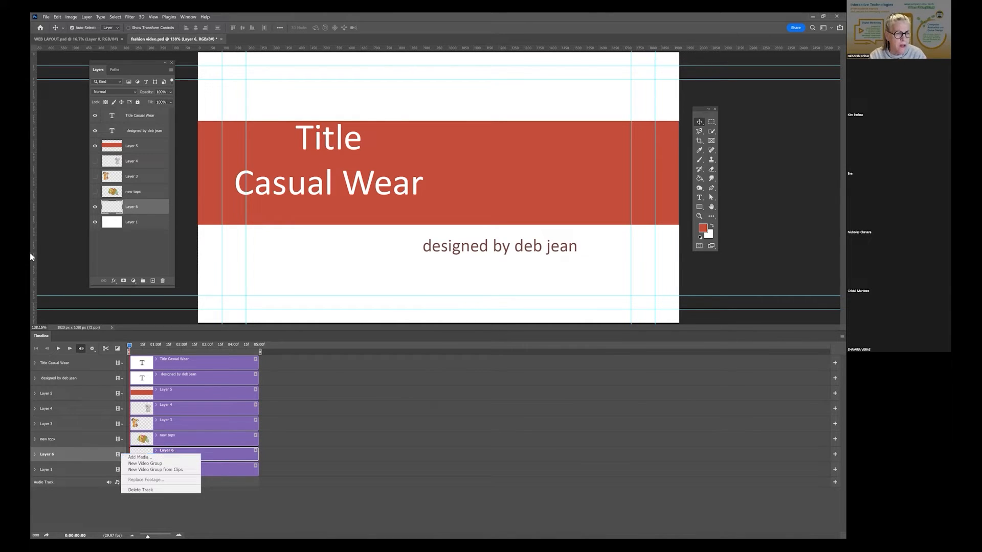
click(125, 250)
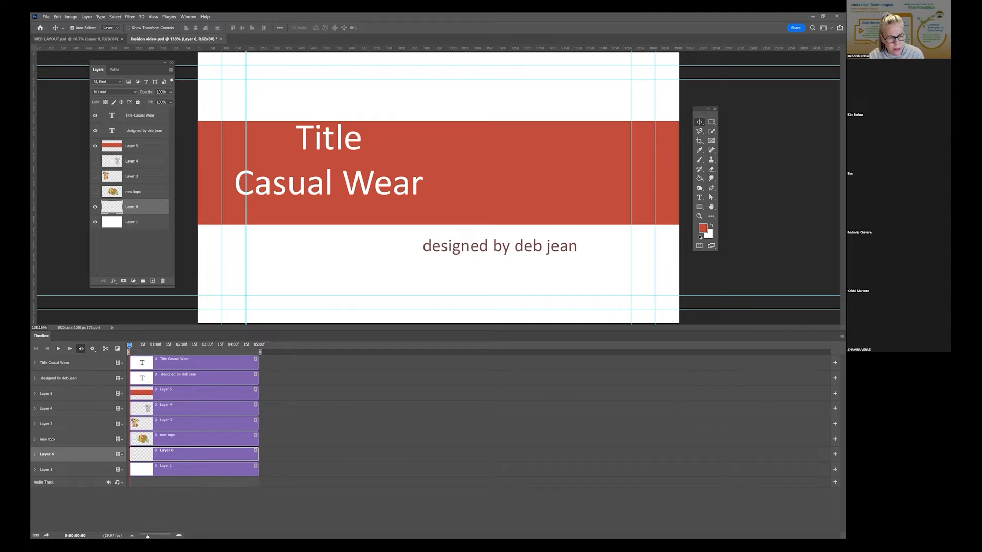
- Extend the Layer 1 clip to about 30 seconds on the timeline and lock all of that layer
drag(258, 470, 295, 470)
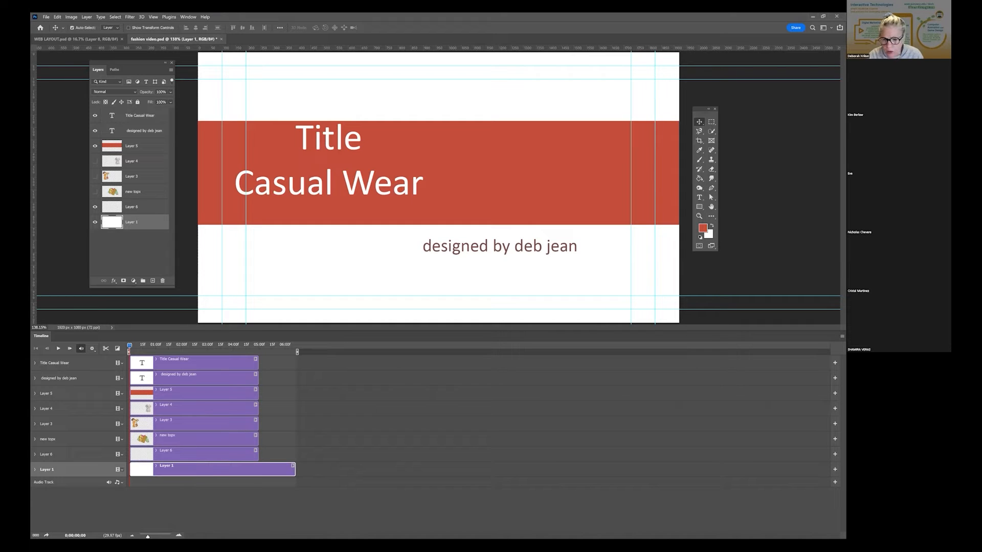
drag(294, 469, 740, 469)
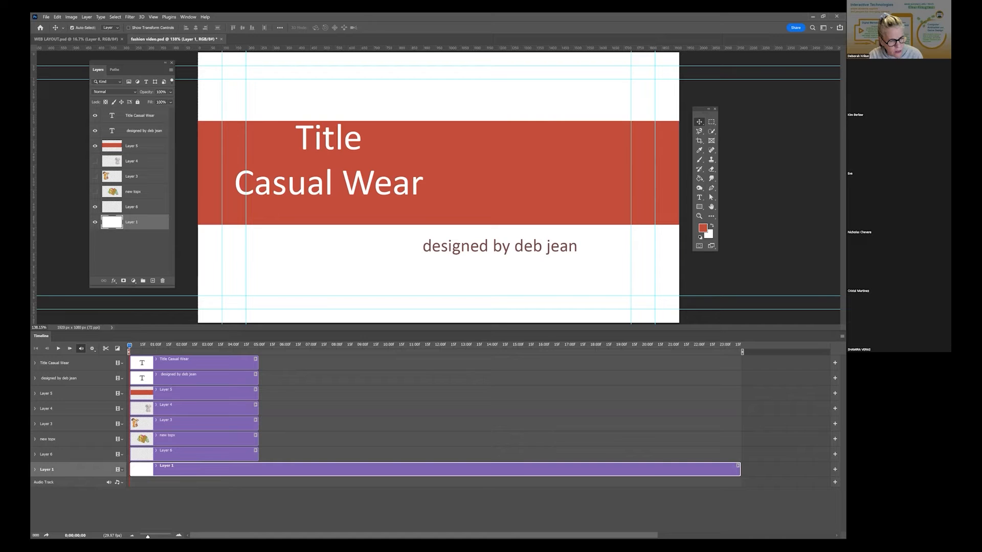
drag(147, 536, 145, 536)
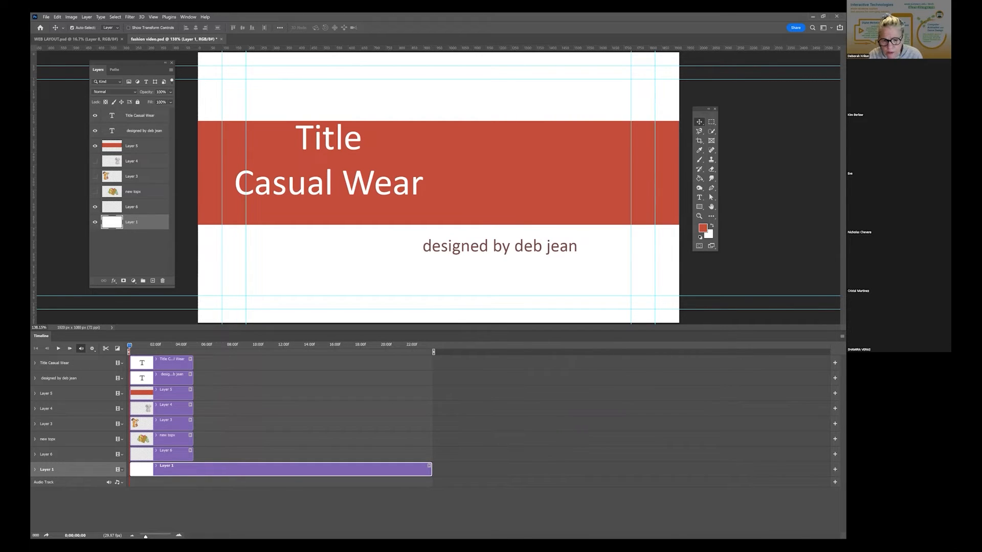
drag(431, 469, 500, 468)
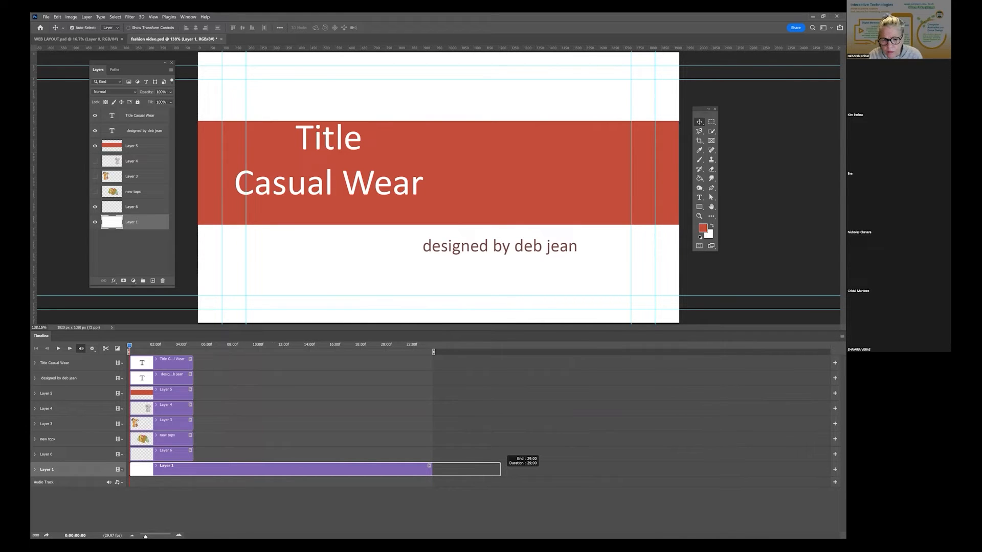
drag(501, 469, 518, 469)
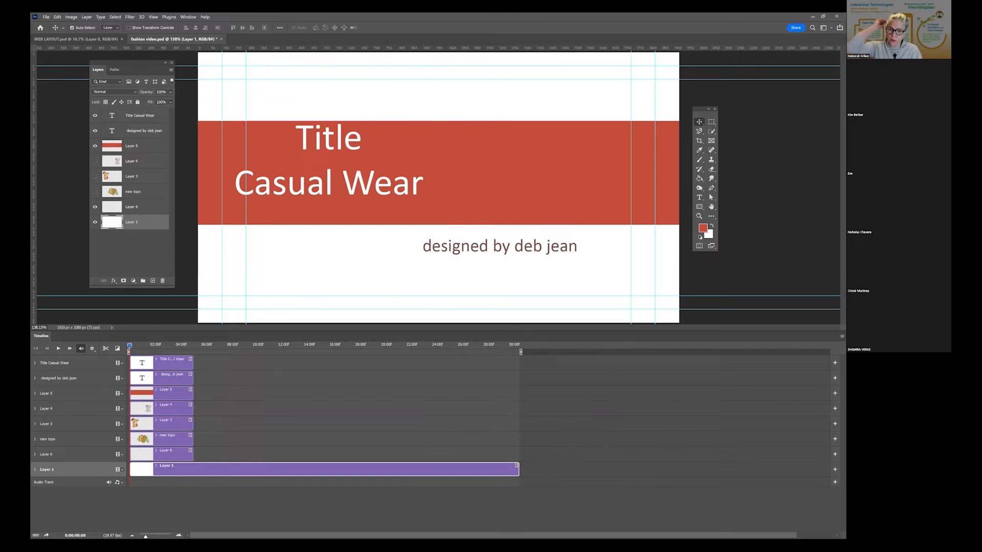
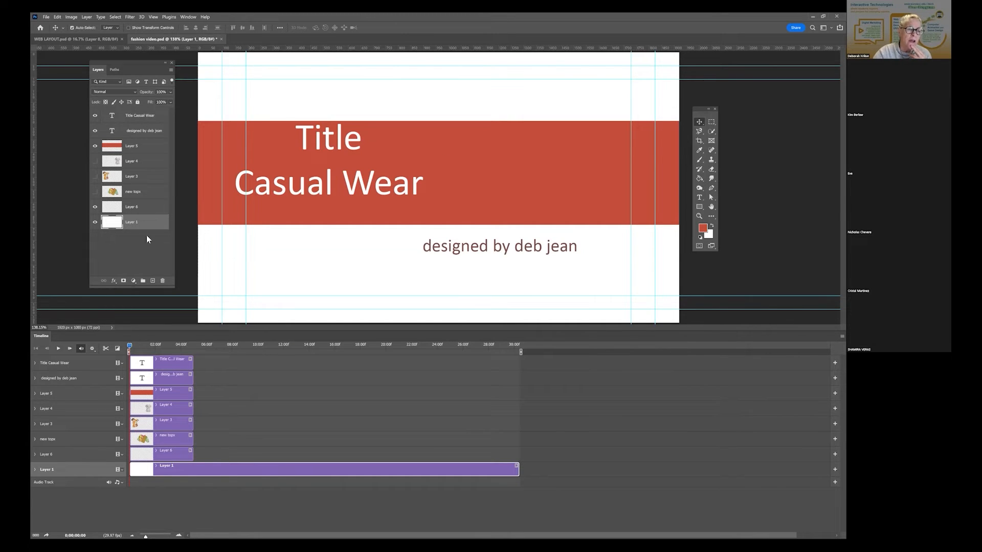
click(137, 102)
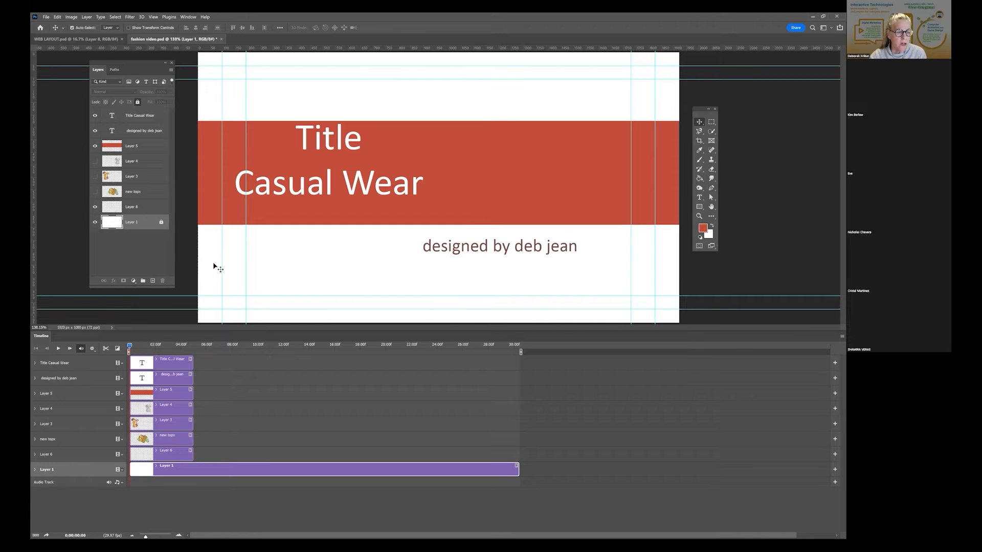
- Stagger the Layer 5, Layer 4, Layer 3 and new tops clips to start at about 9, 12, 16 and 19 seconds
click(167, 392)
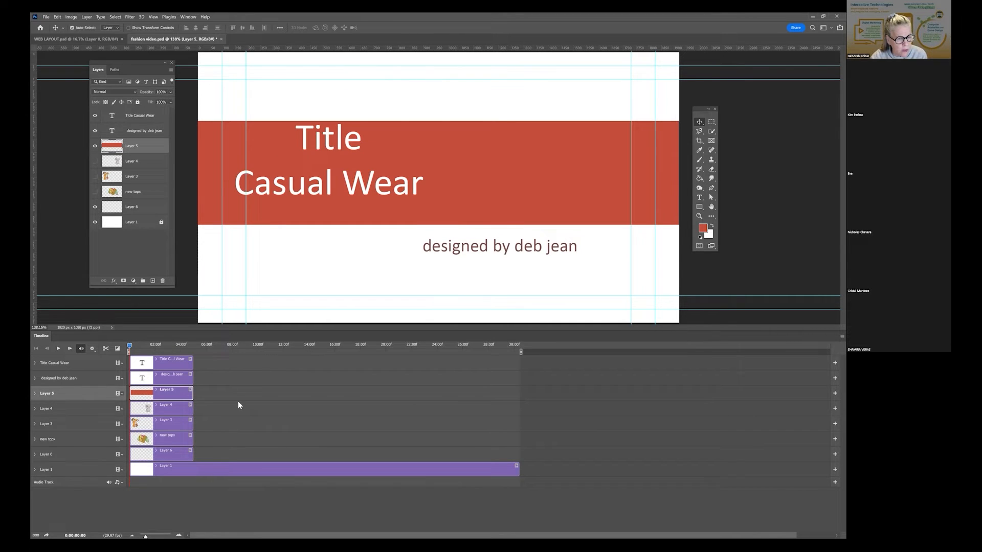
drag(153, 394, 265, 394)
drag(148, 408, 348, 423)
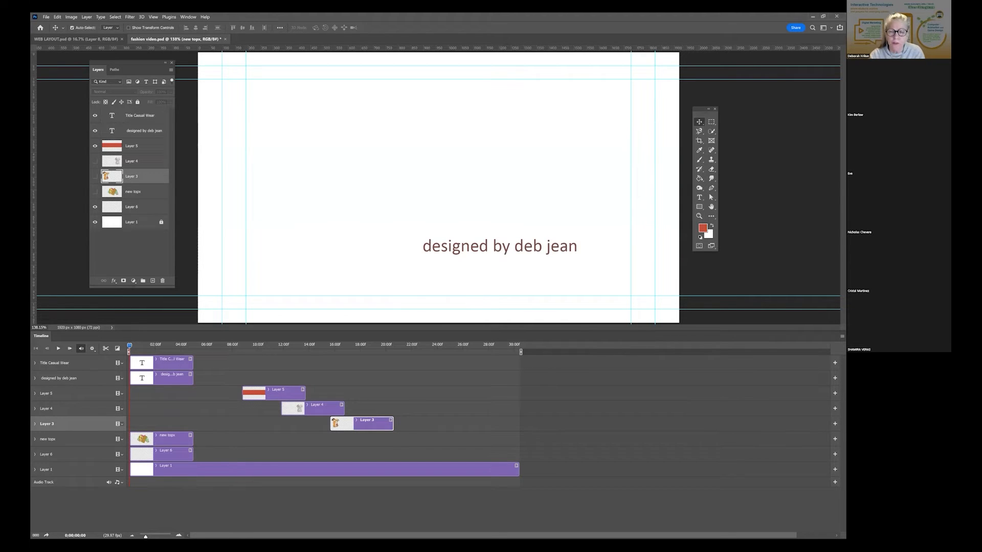
drag(169, 439, 410, 439)
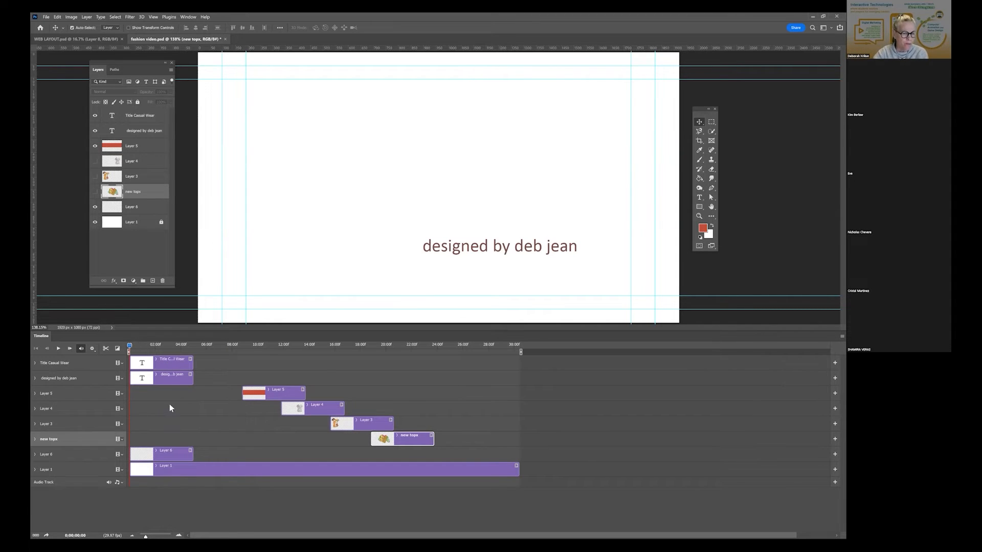
- Return the Layer 5 clip to the timeline's start, extend it to about 12 seconds, and start the designer credit clip at about 4 seconds
click(215, 391)
drag(157, 391, 153, 397)
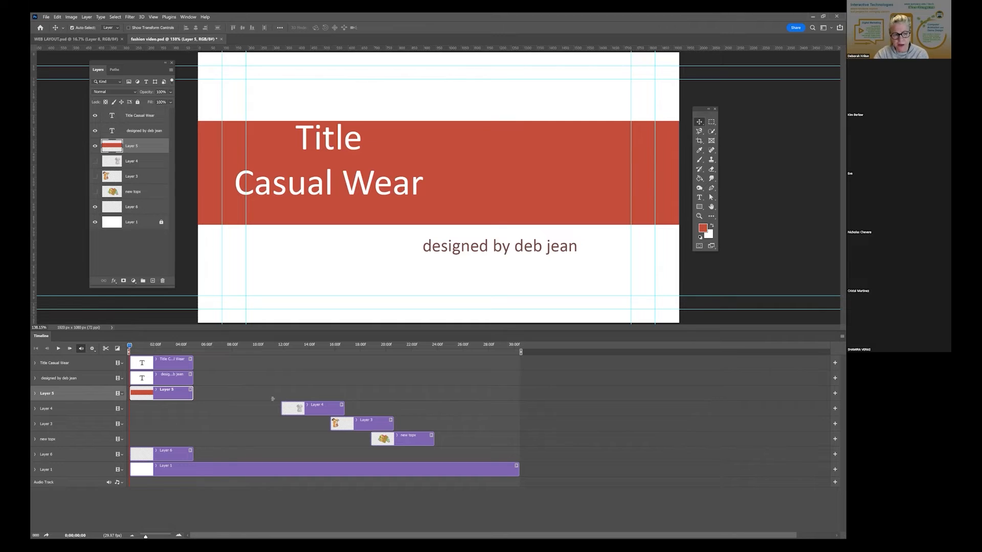
drag(192, 393, 280, 393)
click(158, 373)
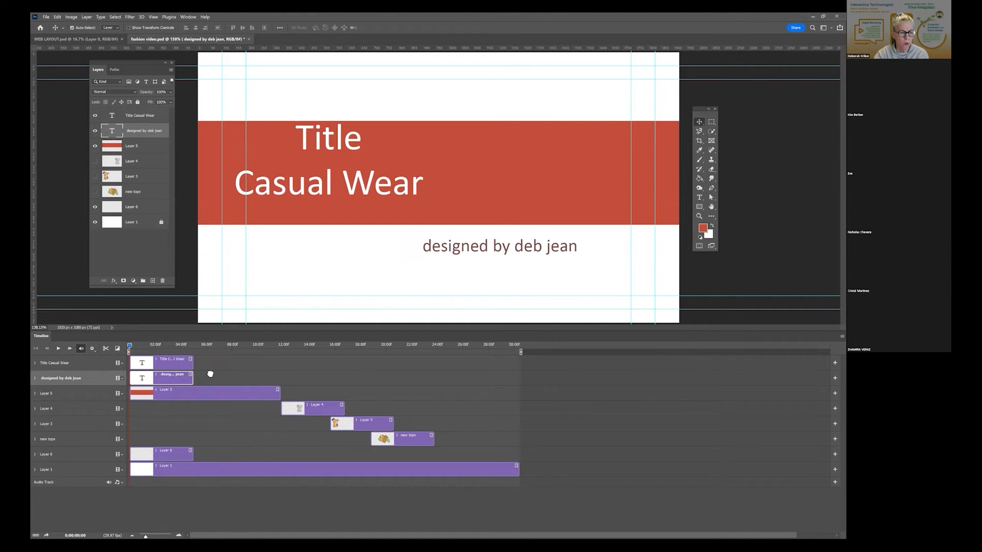
drag(171, 378, 218, 378)
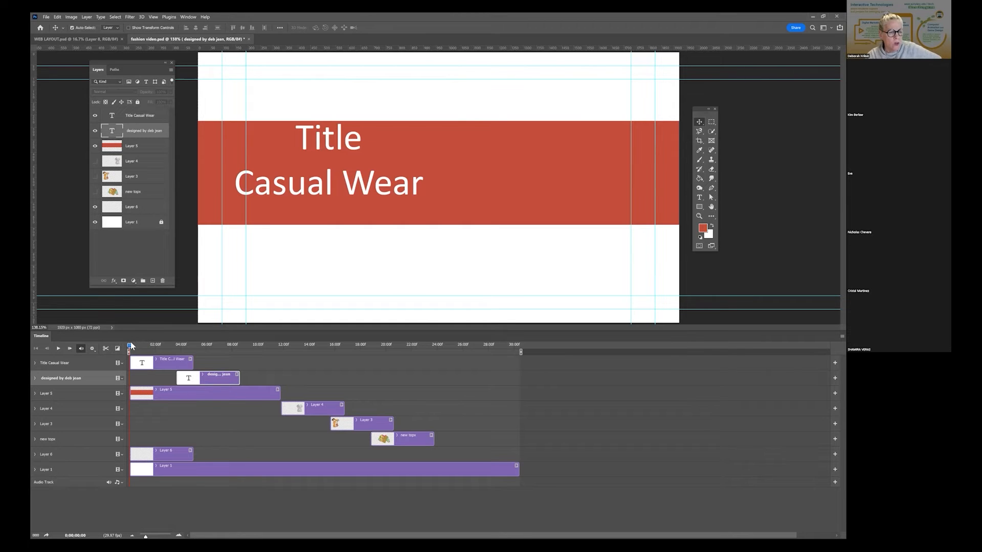
- Make Layer 4, Layer 3 and new tops visible and scrub through the timeline to preview the clips
drag(130, 346, 222, 354)
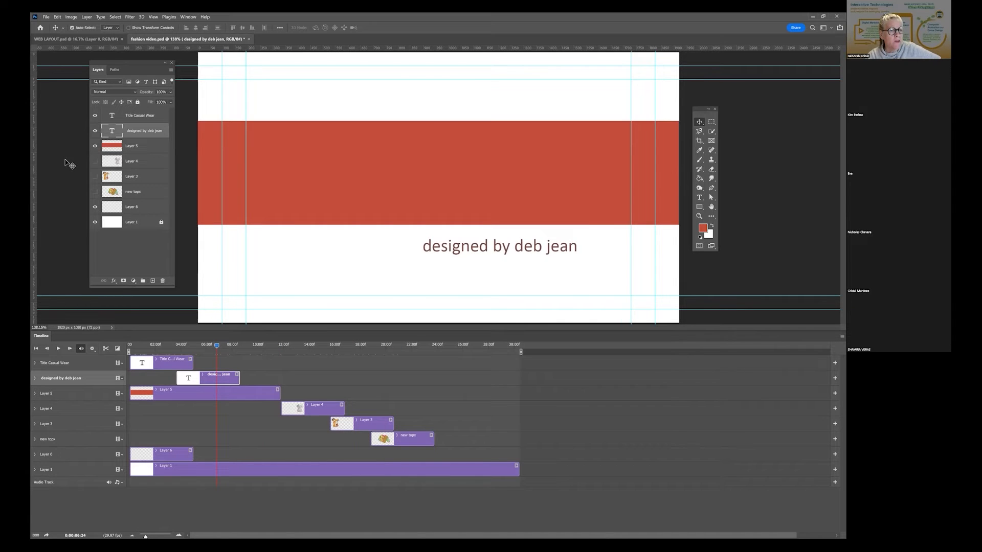
drag(95, 161, 96, 193)
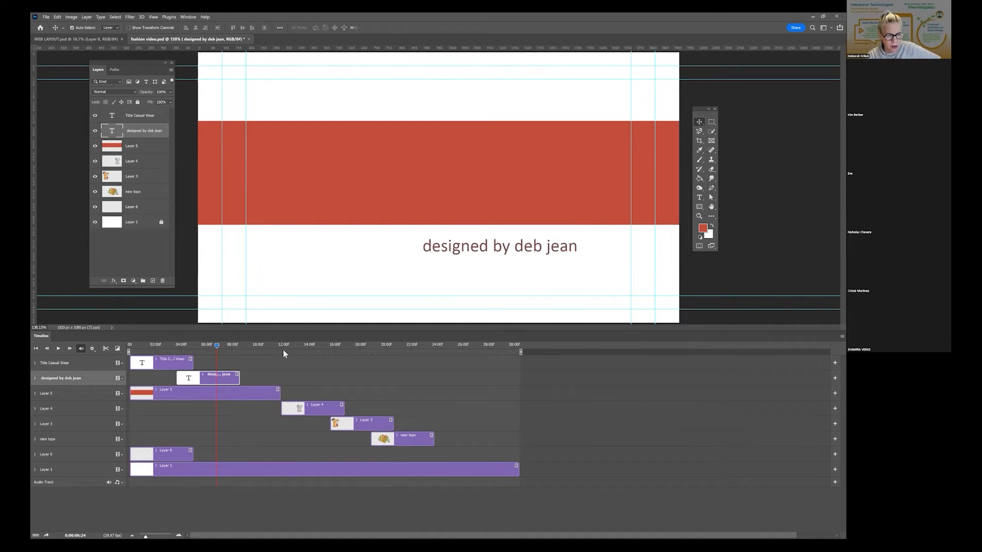
drag(217, 350, 410, 361)
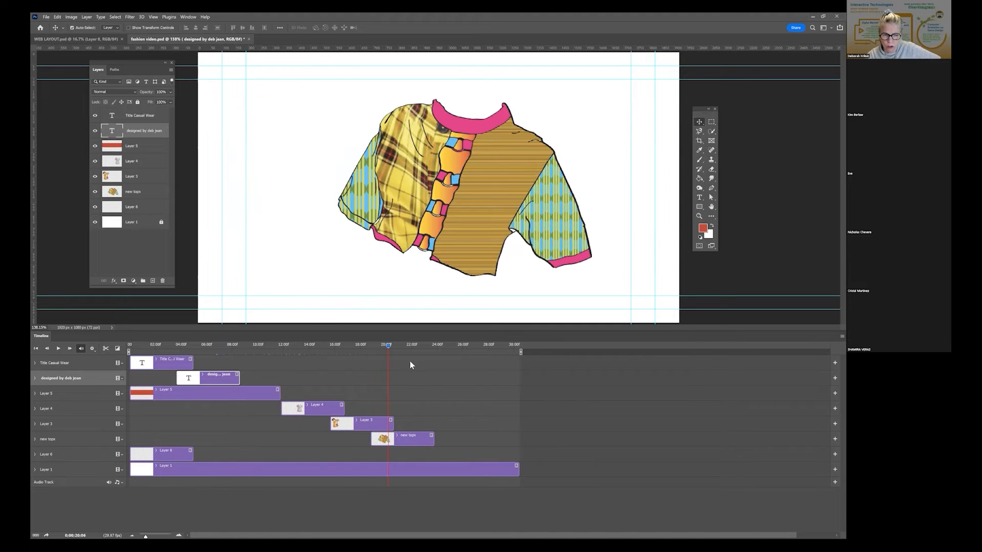
- Move the Layer 3 and new tops clips to start at about 12 seconds, in line with the Layer 4 clip
click(354, 424)
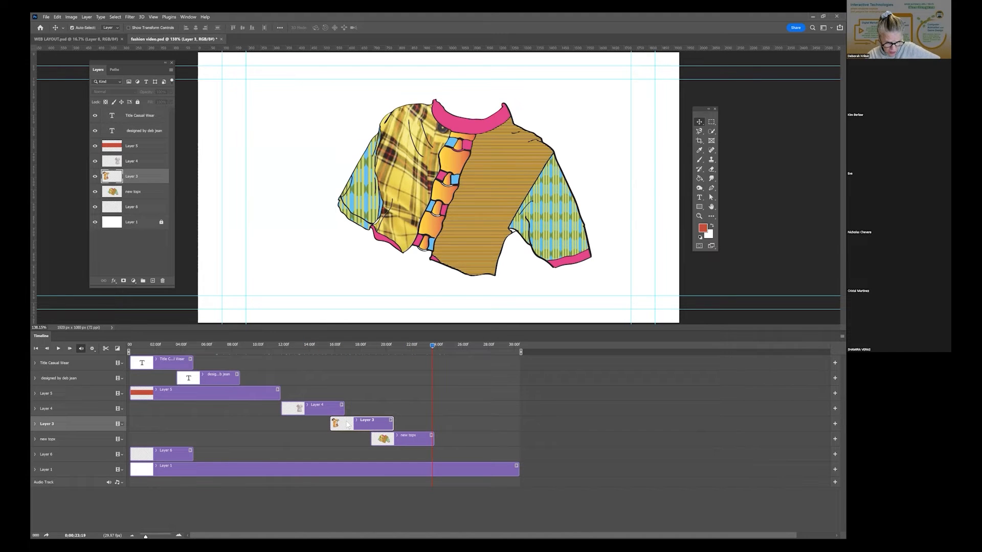
drag(320, 422, 304, 423)
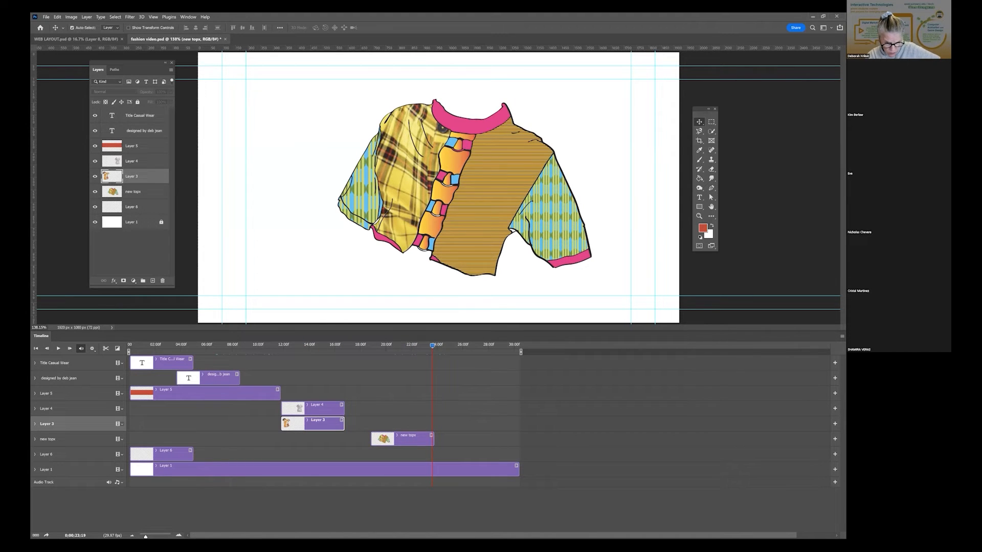
mouse_move(409, 438)
mouse_down()
mouse_move(409, 391)
mouse_move(407, 439)
mouse_up()
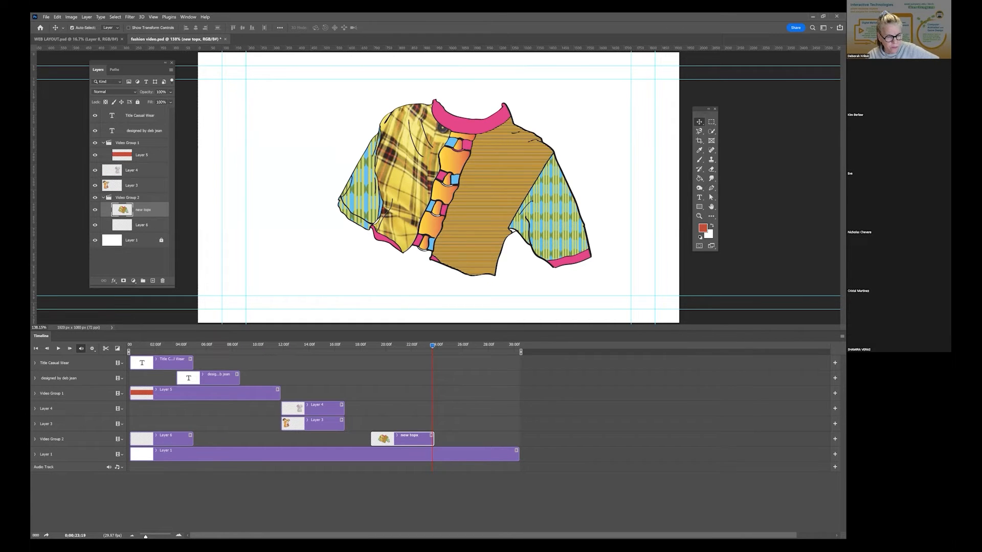
key(ctrl+z)
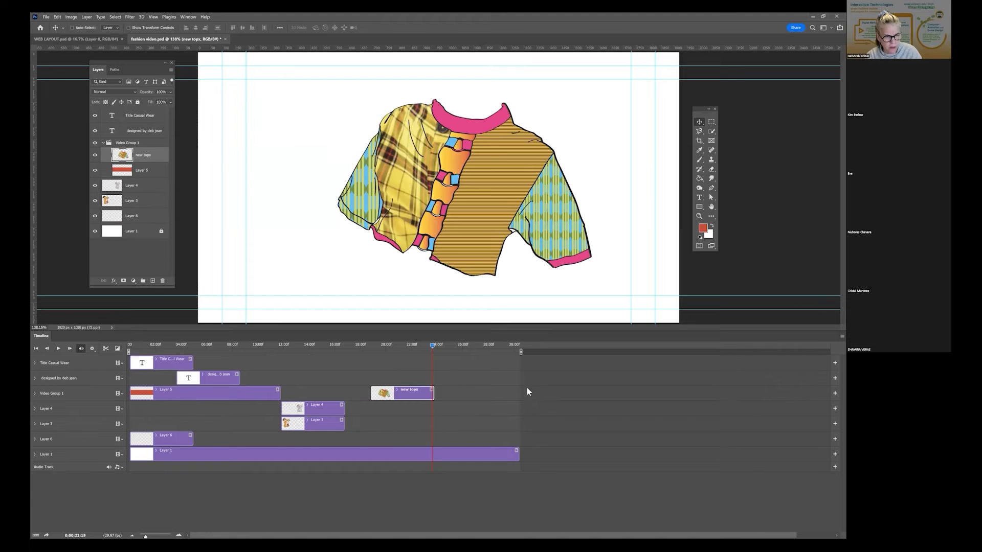
key(ctrl+z)
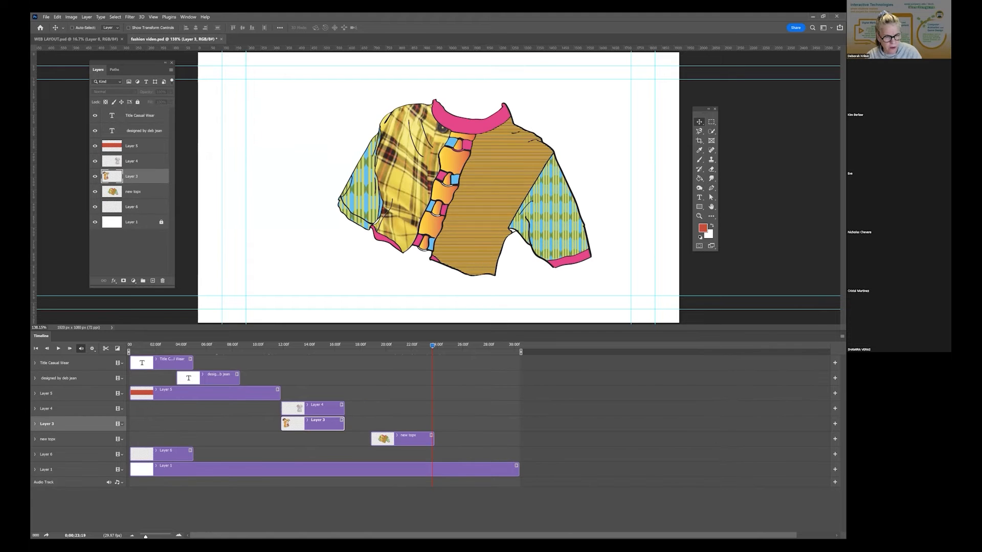
key(ctrl+z)
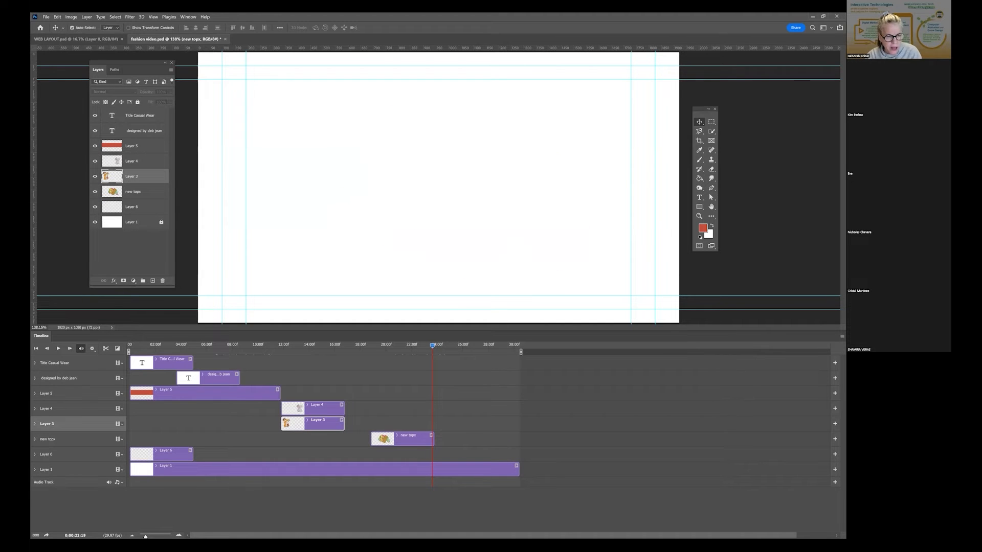
key(ctrl+z)
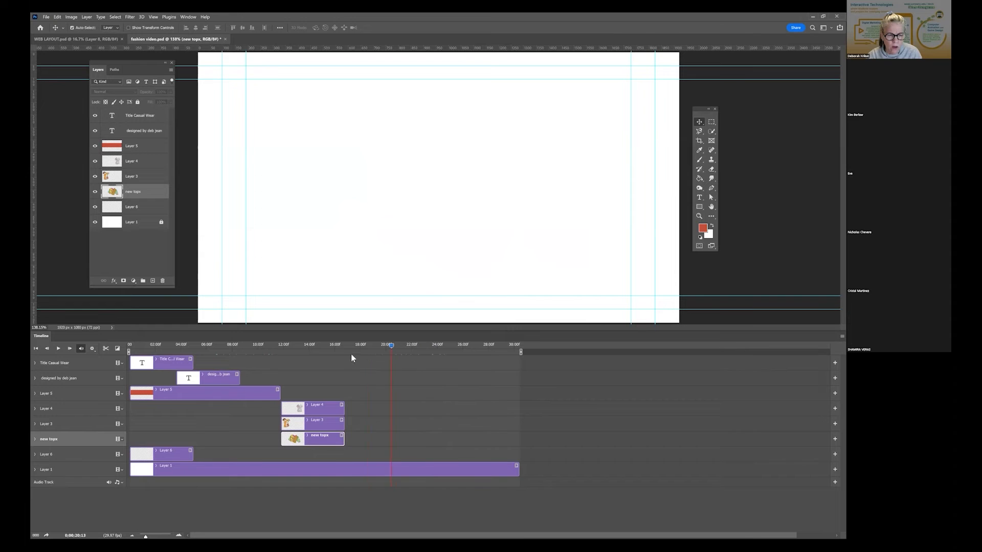
- At about 14 seconds, scale the new tops artwork to about 70% and centre it between the other two shirts
click(333, 353)
mouse_move(319, 359)
mouse_down()
mouse_move(330, 360)
mouse_move(311, 362)
mouse_up()
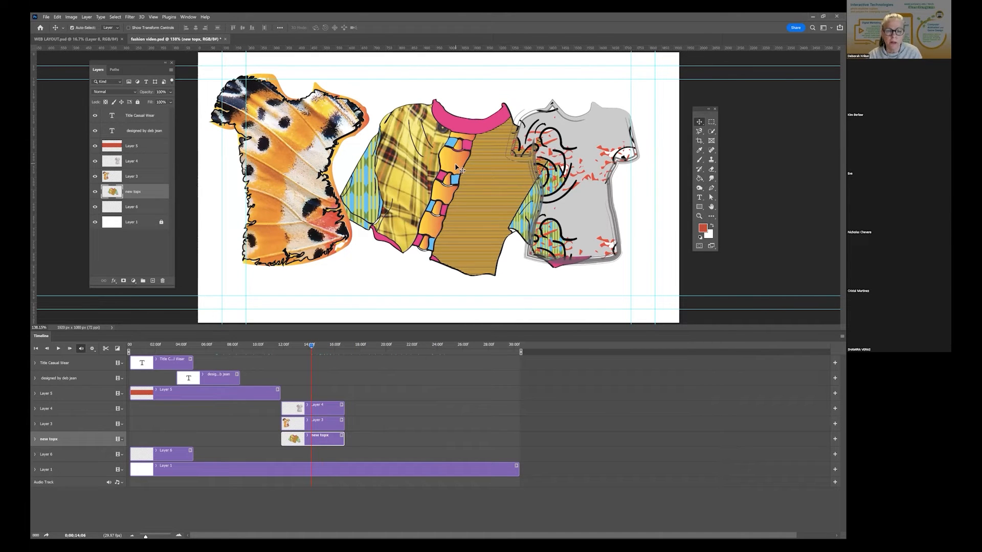
key(ctrl+t)
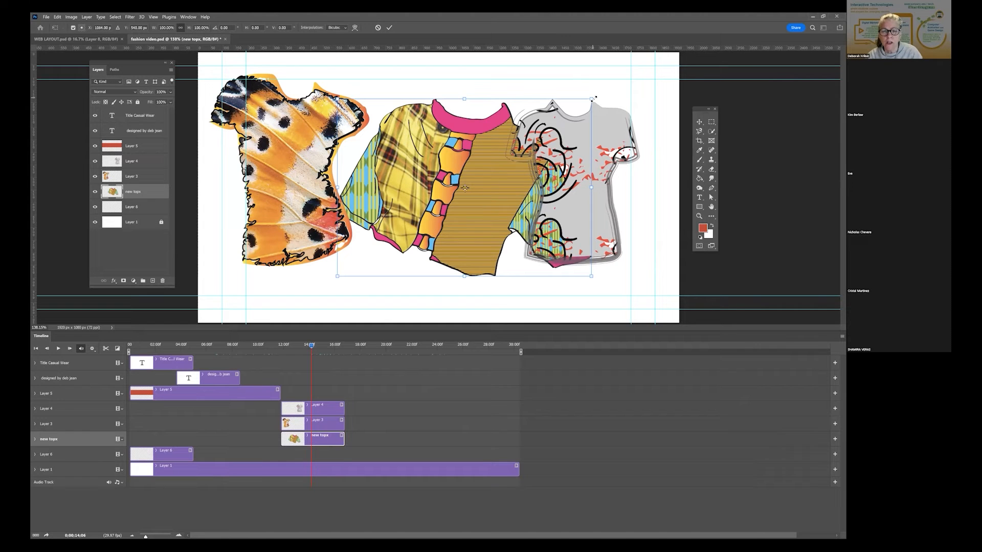
drag(591, 98, 505, 137)
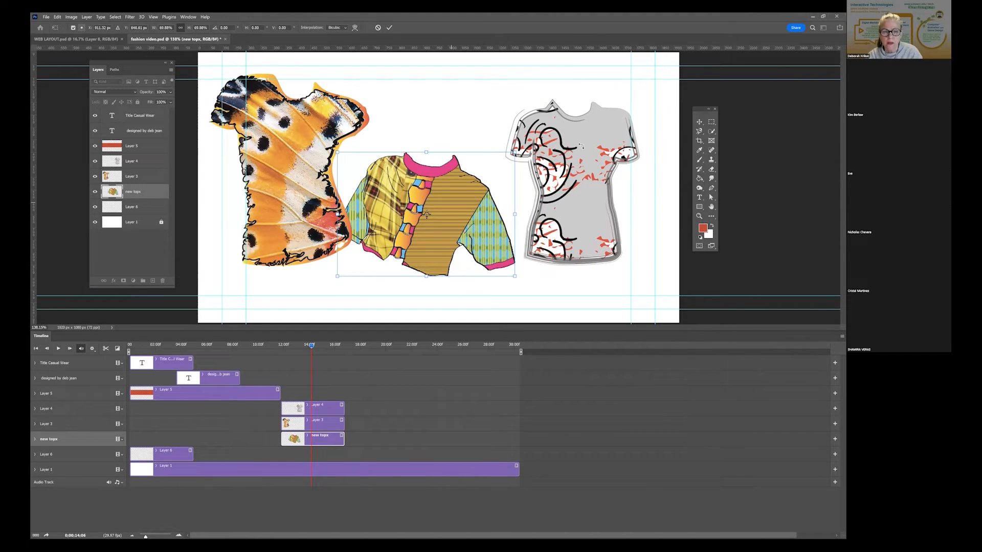
drag(440, 193, 452, 167)
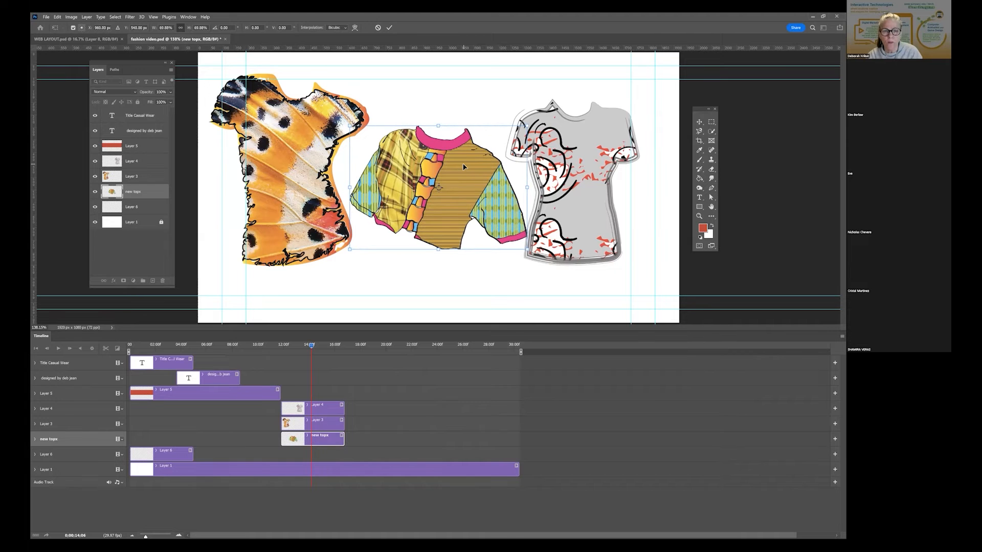
key(Return)
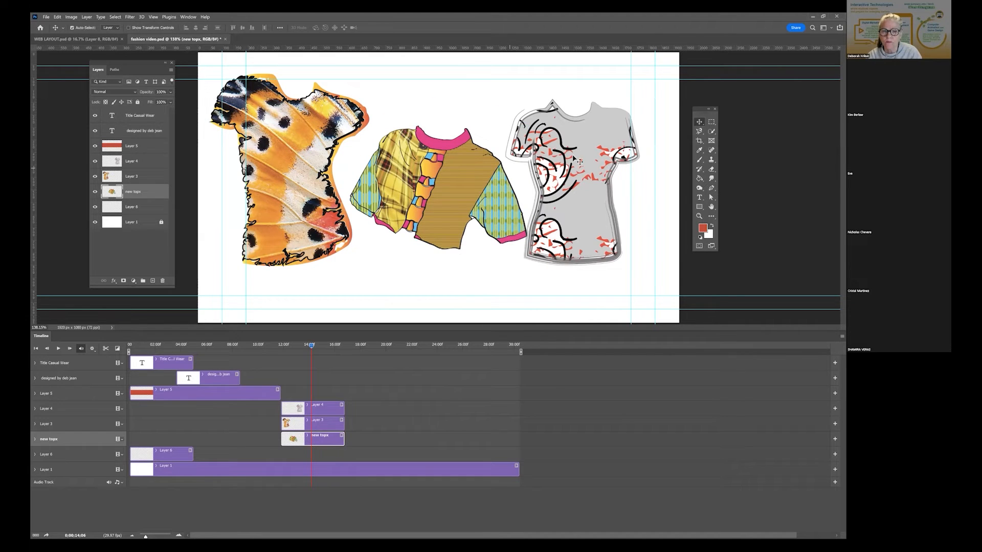
- Scale the grey shirt on Layer 4 to about 90% and move it toward the canvas's upper right
click(576, 160)
key(ctrl+t)
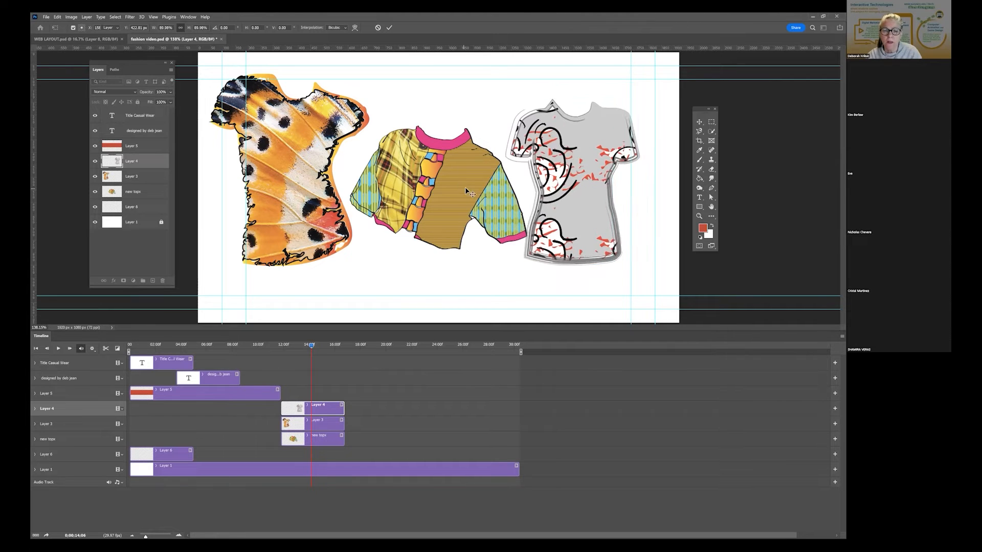
key(Return)
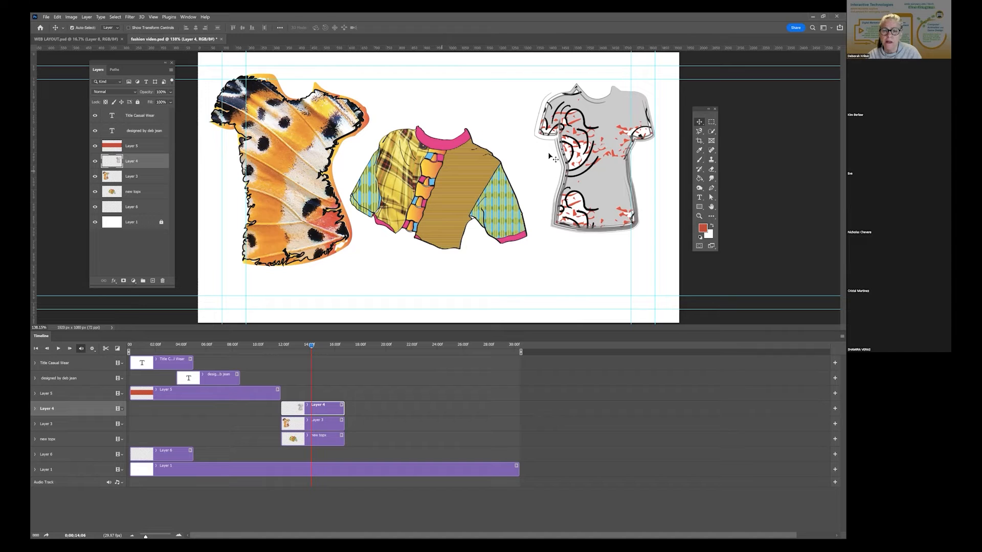
- Reposition the new tops and Layer 4 shirts to overlap slightly, and place Layer 4 beneath new tops in the layer stack
drag(460, 179, 480, 208)
drag(568, 186, 521, 204)
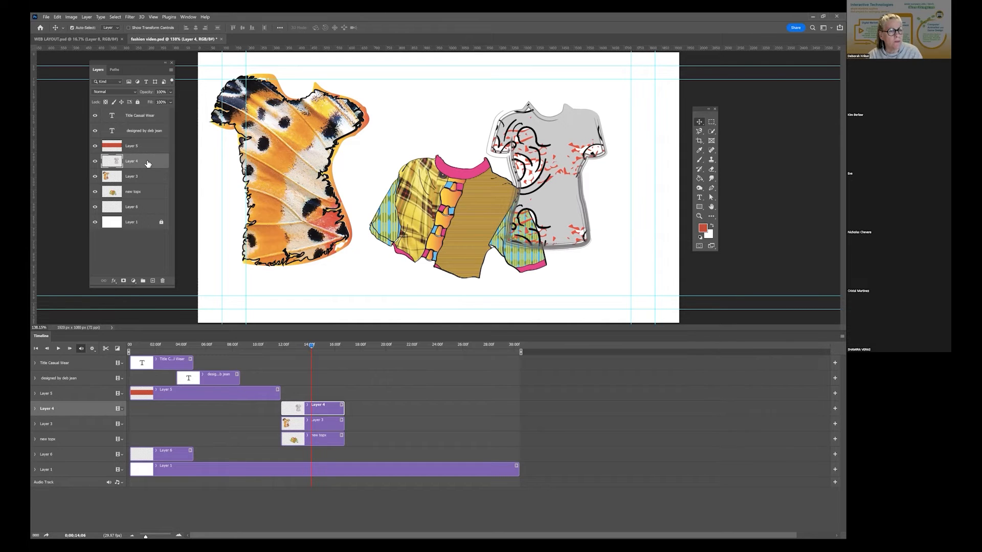
drag(148, 163, 143, 199)
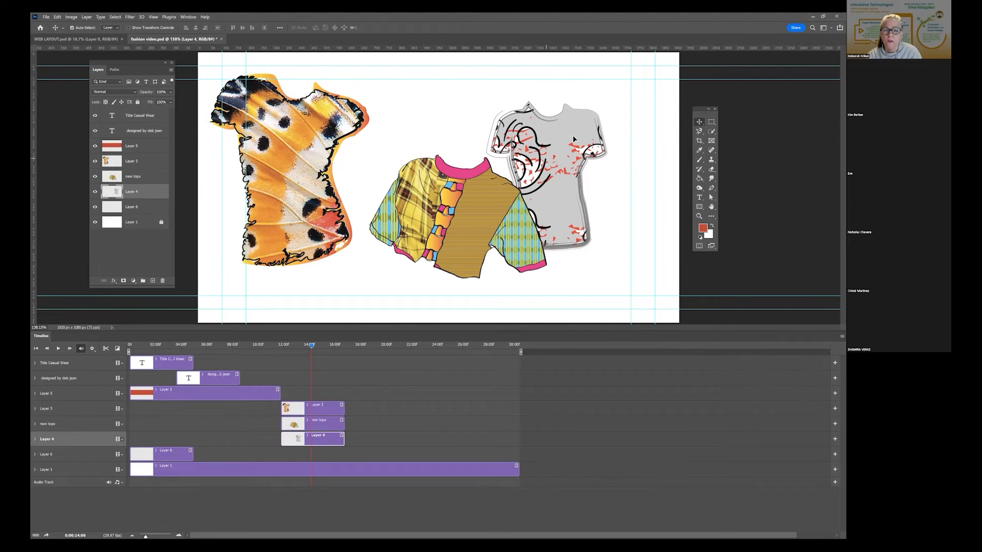
drag(574, 139, 597, 127)
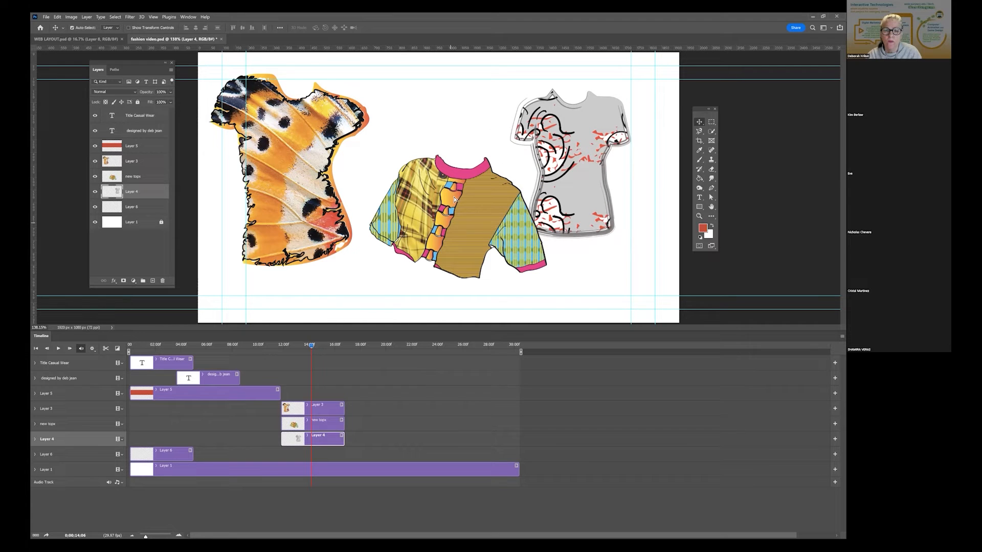
- Raise the new tops shirt slightly and shift the orange Layer 3 shirt down and toward the canvas centre
drag(455, 200, 451, 188)
click(304, 179)
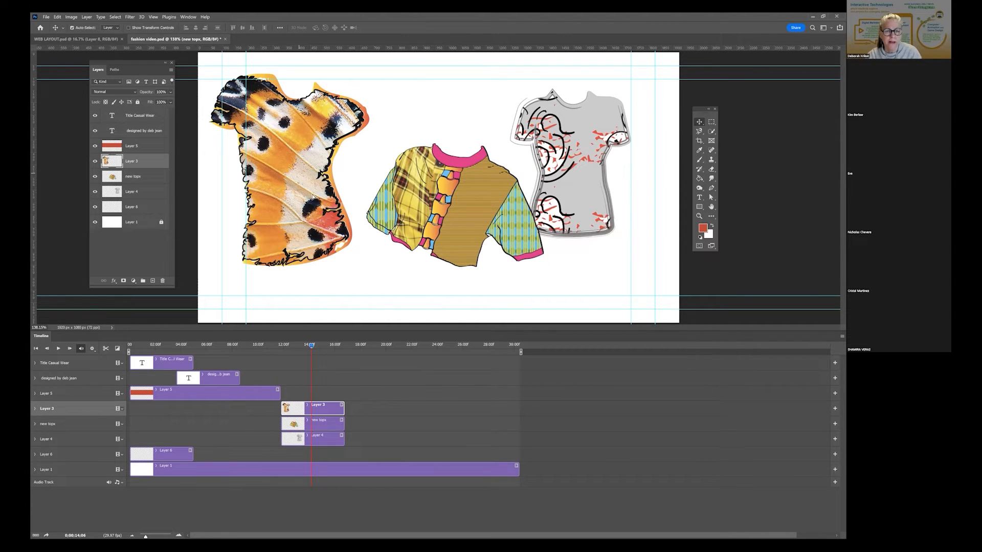
drag(313, 197, 326, 222)
click(464, 194)
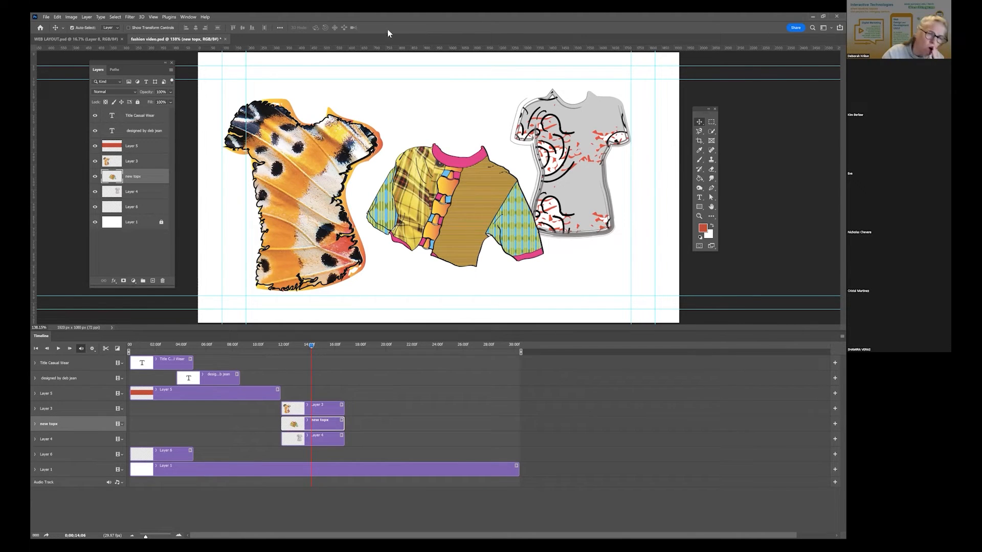
- Trim the starts of the new tops and Layer 4 clips to about 13 and 14 seconds for staggered entrances
drag(309, 346, 265, 362)
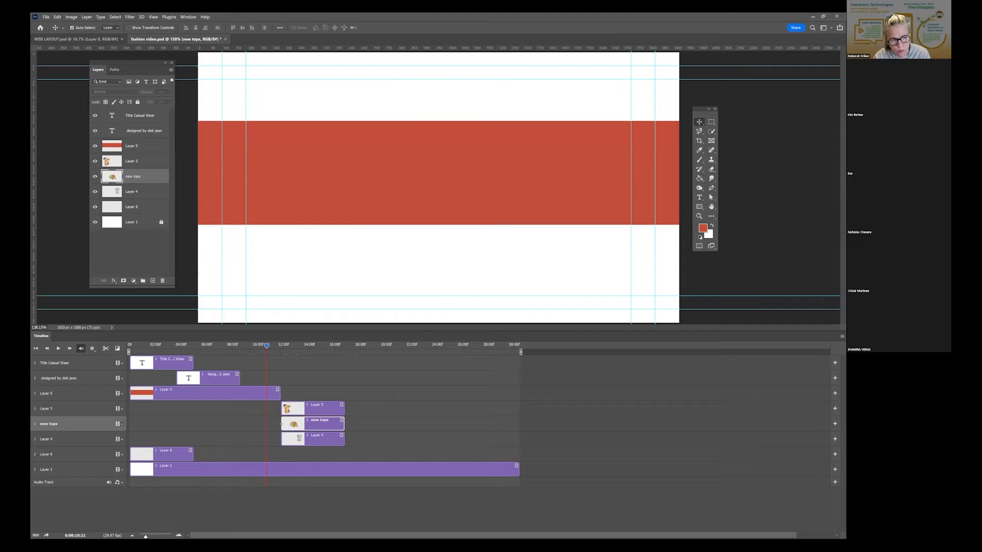
drag(282, 424, 293, 424)
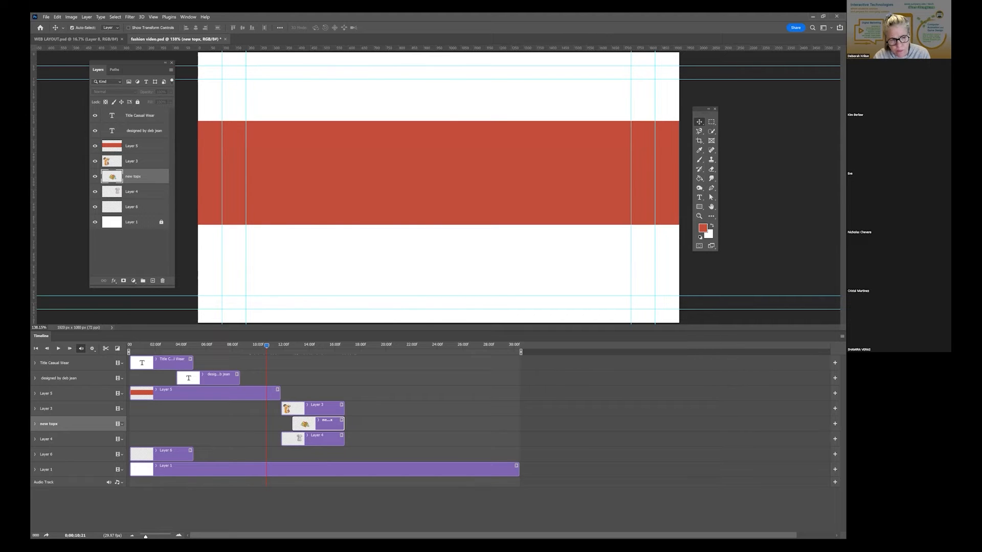
drag(282, 439, 309, 439)
mouse_move(268, 341)
mouse_down()
mouse_move(318, 349)
mouse_move(267, 349)
mouse_up()
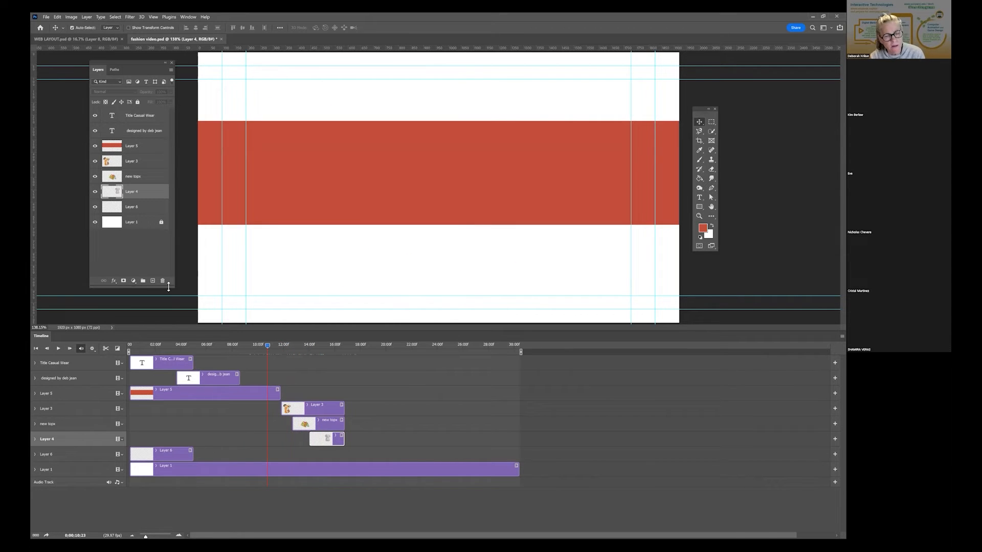
- Apply a 1-second Fade transition to the start of the Layer 3, new tops and Layer 4 clips
click(117, 349)
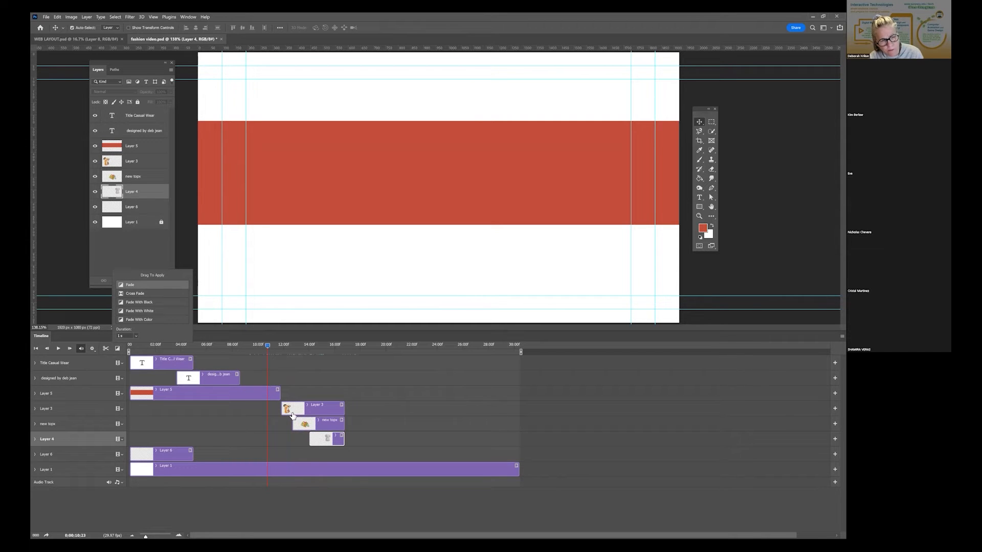
drag(292, 415, 289, 413)
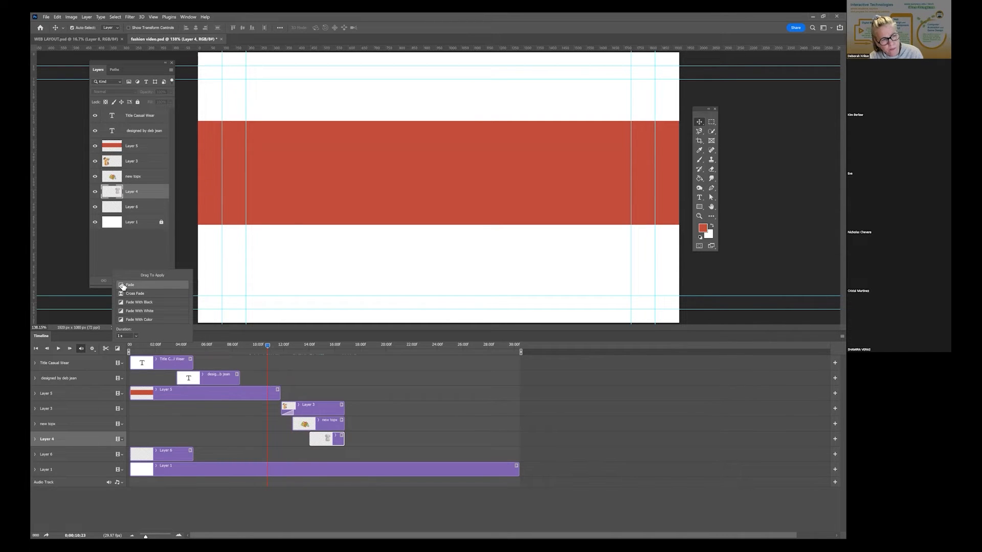
drag(297, 433, 297, 430)
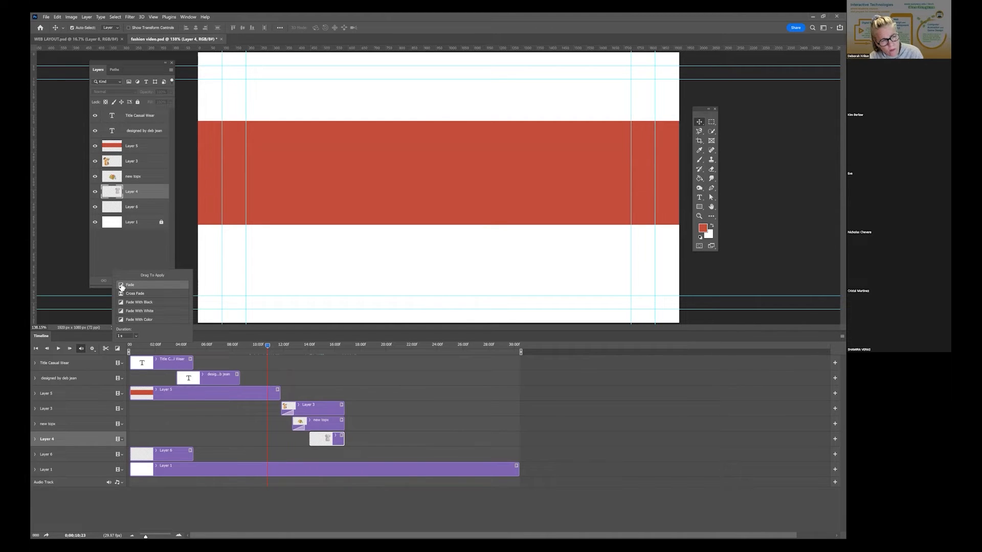
drag(130, 285, 313, 440)
- Play back the shirt section of the timeline from about 11 seconds to preview the fade-ins
click(271, 336)
key(space)
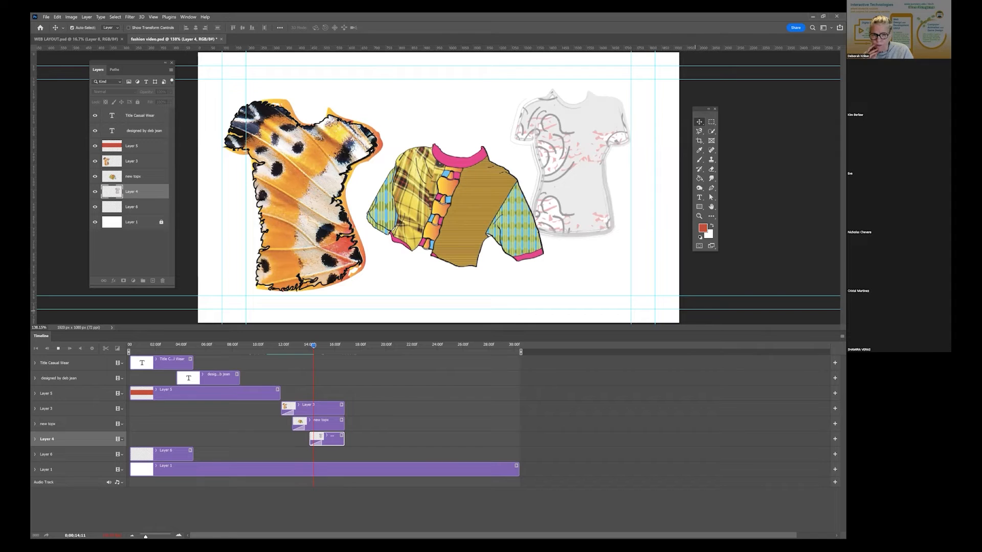
key(space)
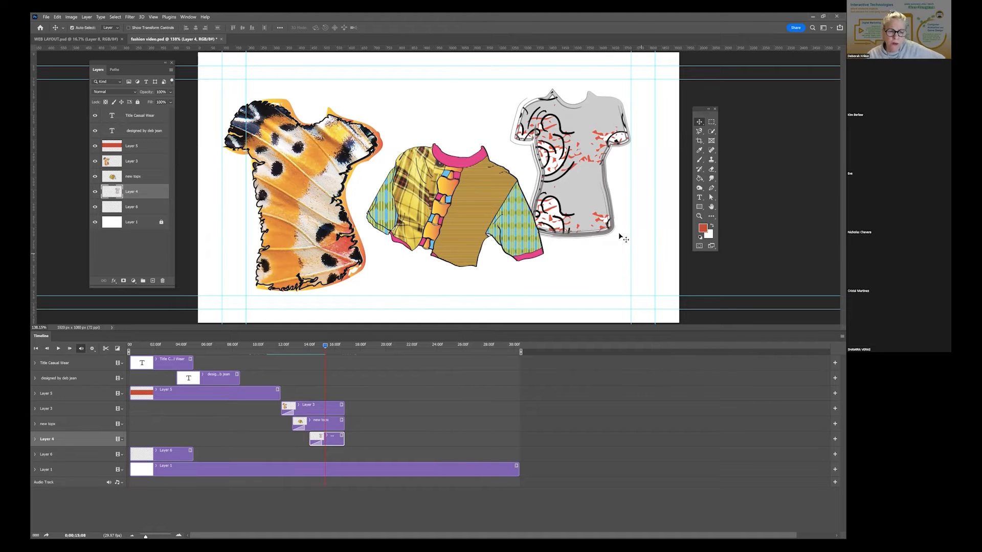
drag(326, 344, 378, 356)
mouse_move(286, 351)
mouse_down()
mouse_move(267, 351)
mouse_move(293, 351)
mouse_move(277, 351)
mouse_up()
key(space)
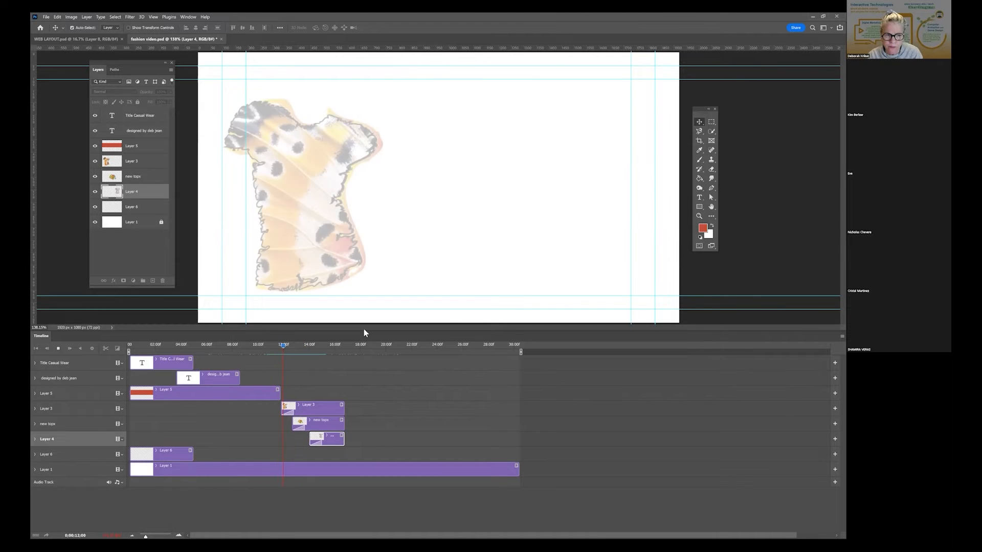
key(space)
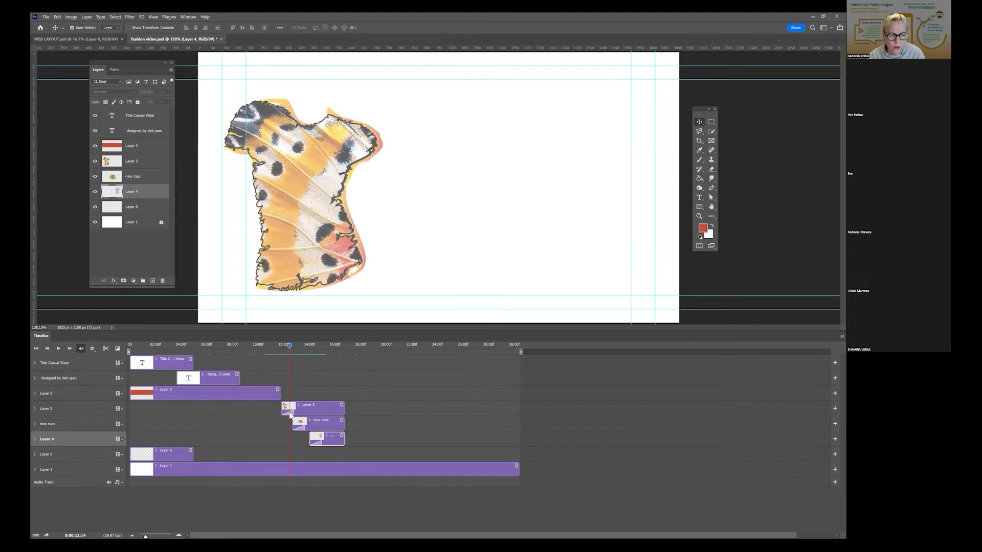
mouse_move(291, 340)
mouse_down()
mouse_move(329, 344)
mouse_move(273, 343)
mouse_move(303, 342)
mouse_move(290, 343)
mouse_up()
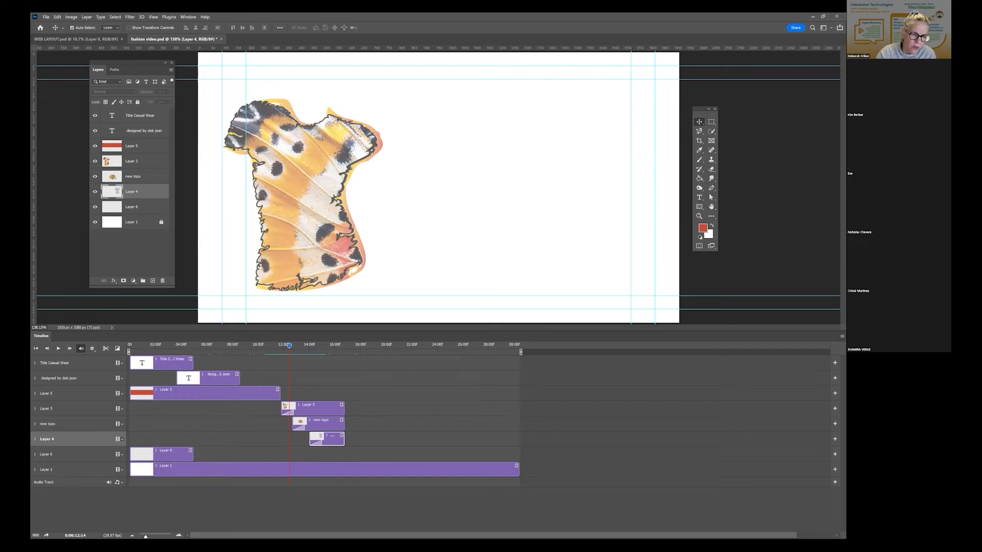
- Delete the fade transitions from the Layer 3, new tops and Layer 4 clips
click(291, 412)
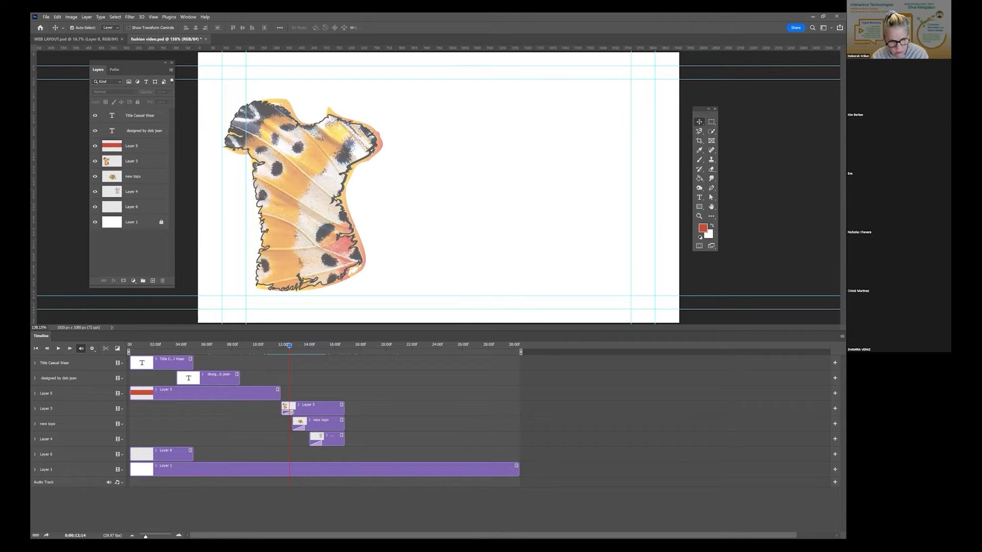
key(Delete)
click(299, 428)
key(Delete)
click(316, 443)
key(Delete)
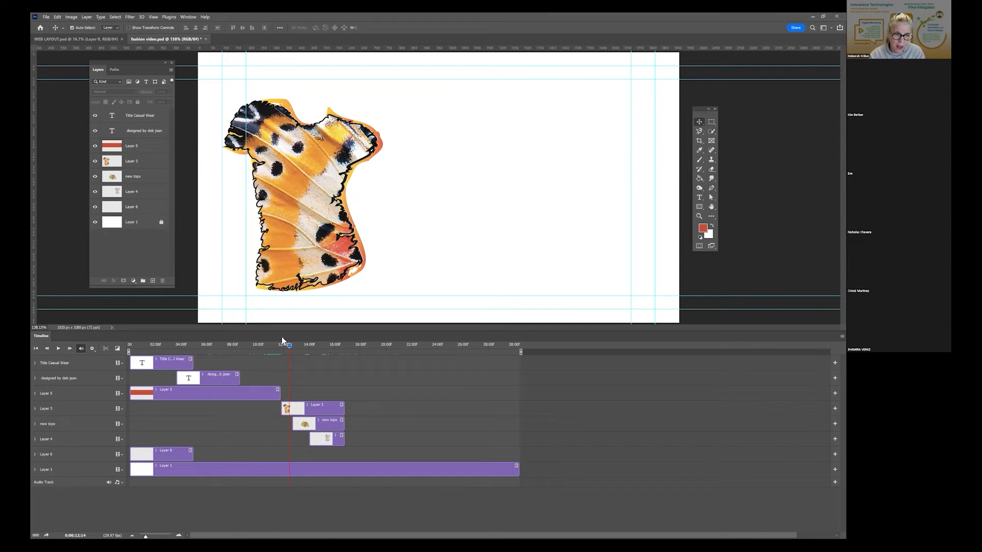
- Select the Layer 3 clip and scrub from about 10 to 15 seconds to check the shirts' staggered entrances
drag(286, 347, 258, 348)
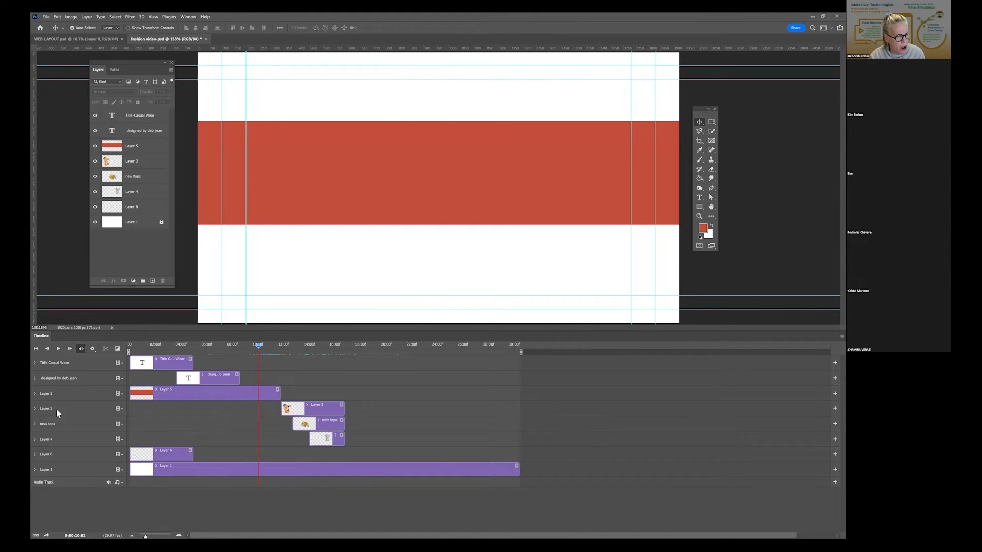
click(311, 409)
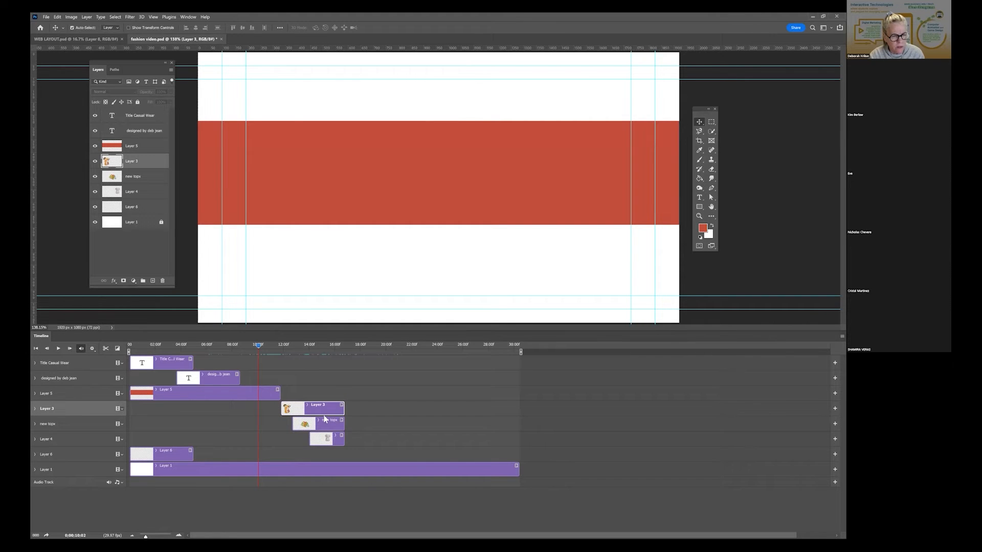
drag(259, 345, 322, 345)
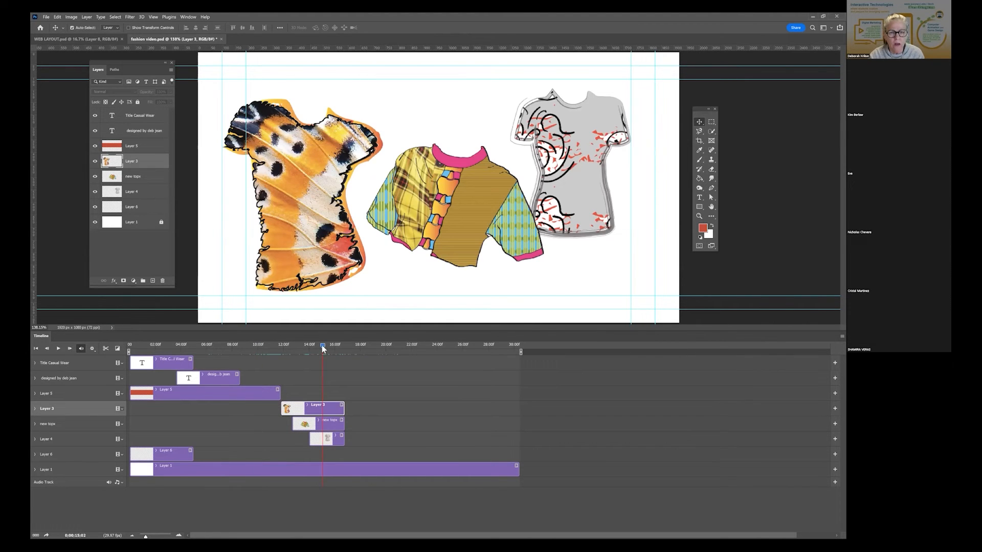
- Return the playhead to about 14 seconds and expand the new tops layer's animation properties
drag(320, 347, 306, 347)
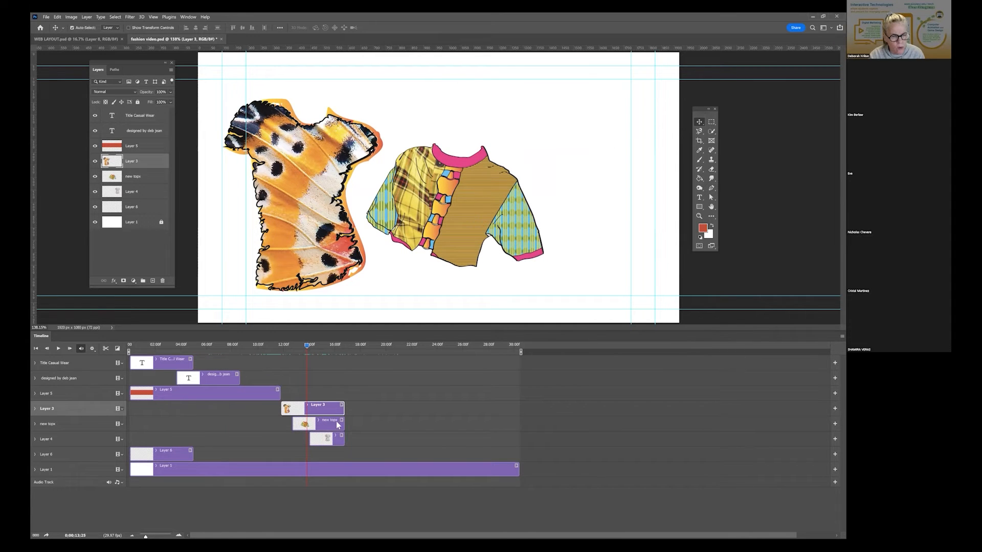
click(38, 422)
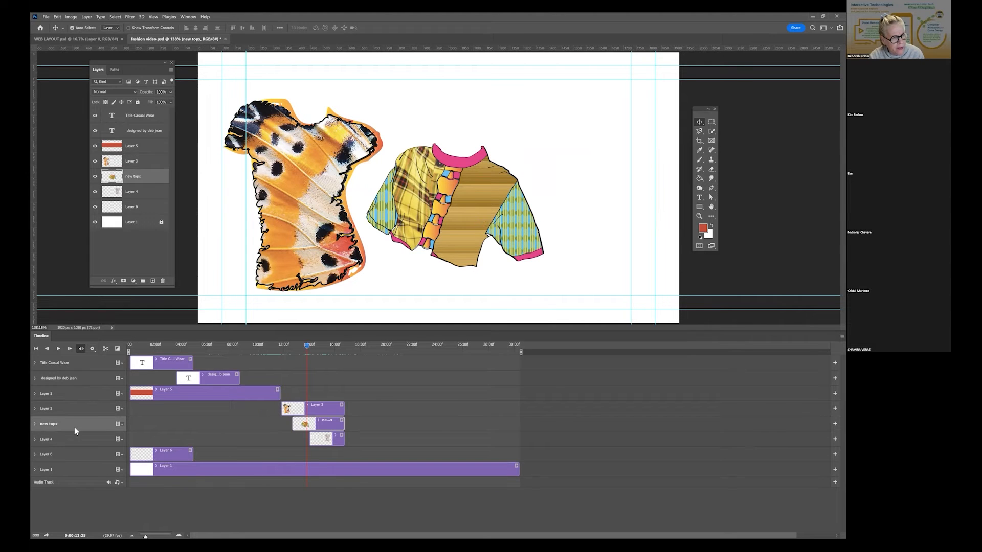
click(35, 423)
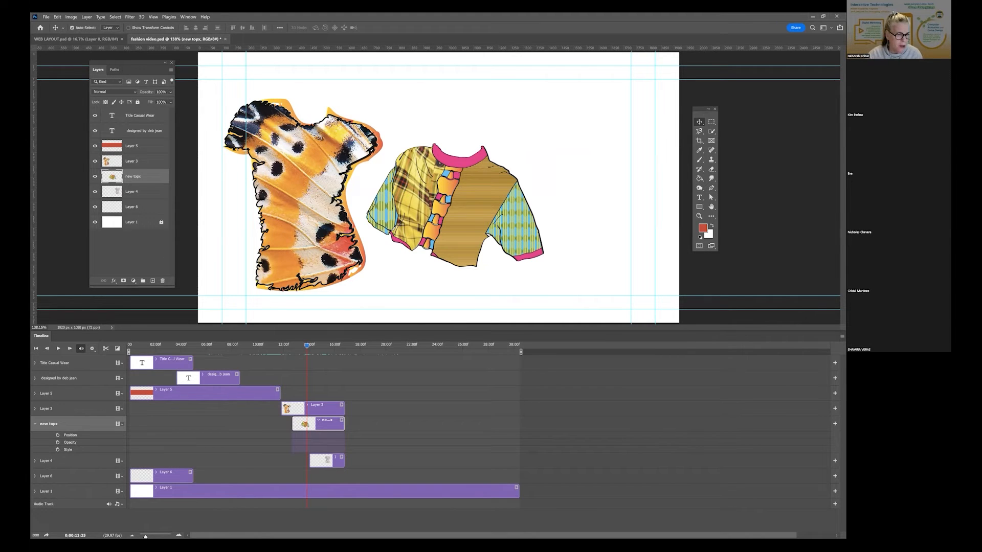
- Apply a clockwise Rotate motion to the Layer 3 clip without changing its other motion settings
click(343, 407)
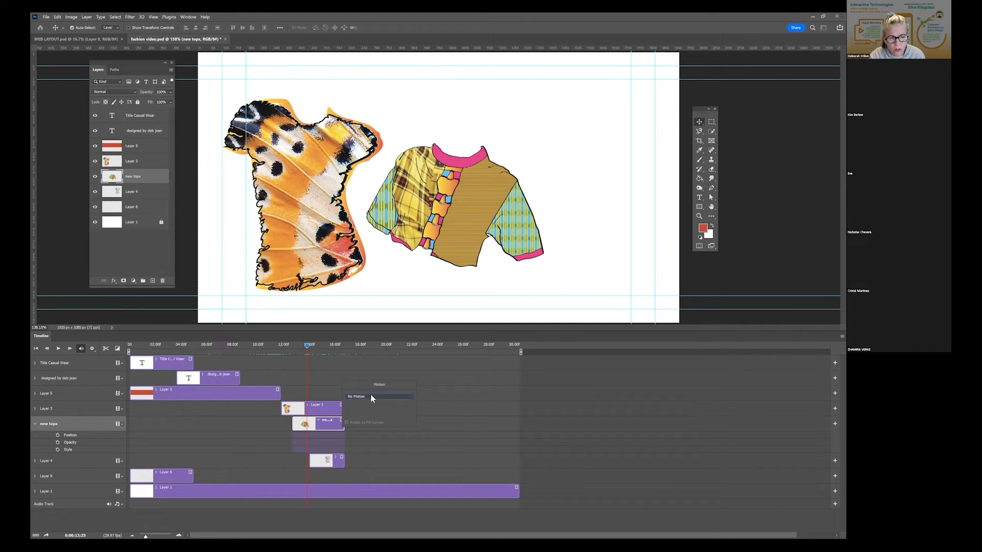
click(370, 396)
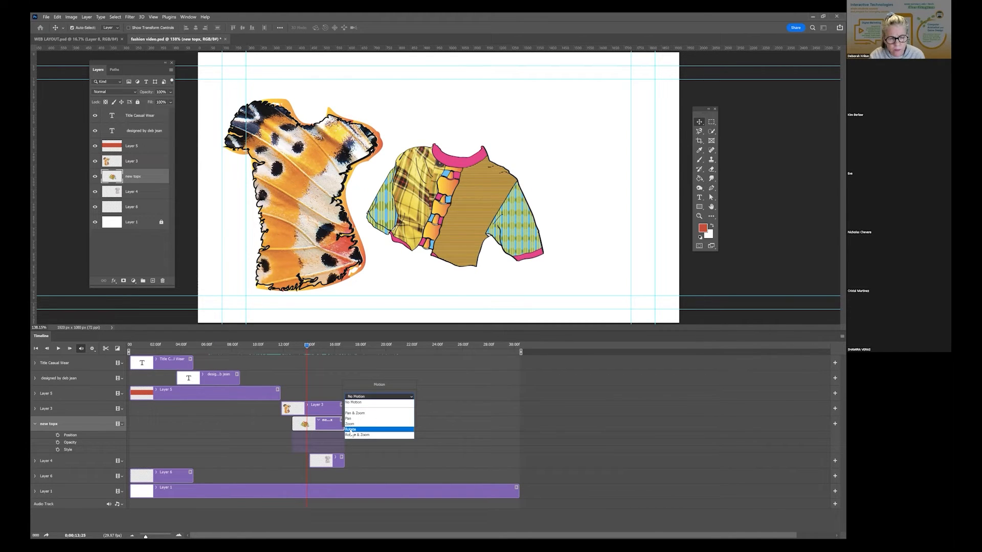
click(351, 430)
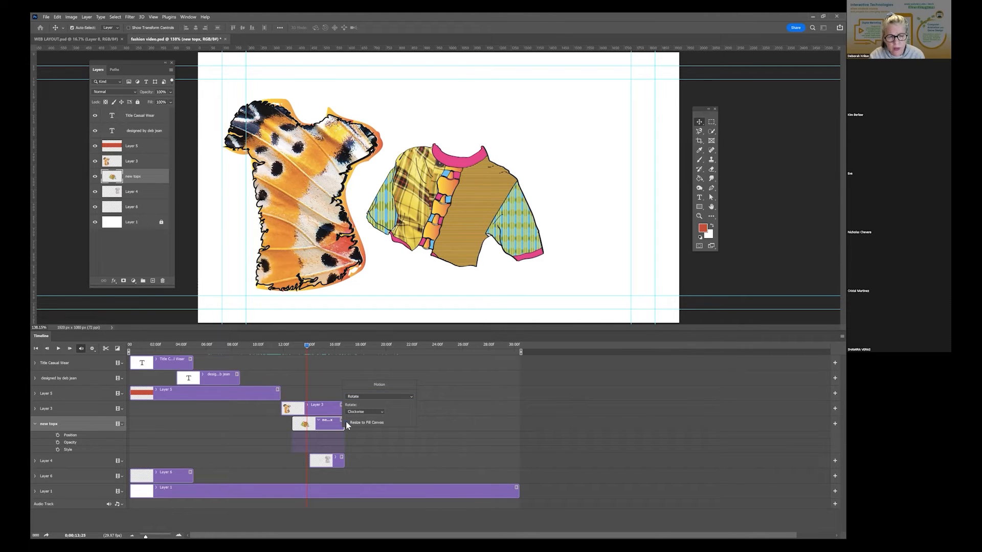
click(553, 400)
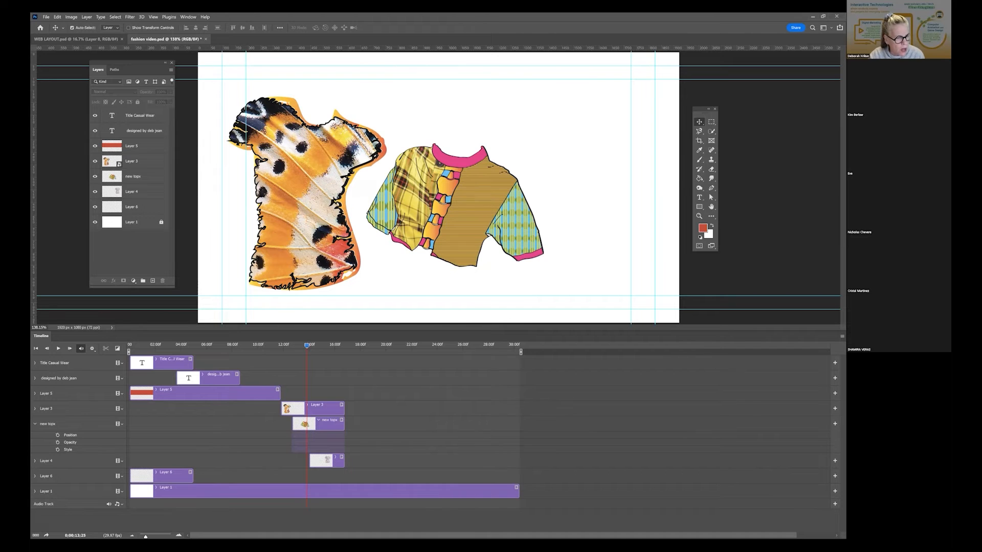
- Delete the rotation keyframes from Layer 3 and turn off its Transform animation
click(35, 408)
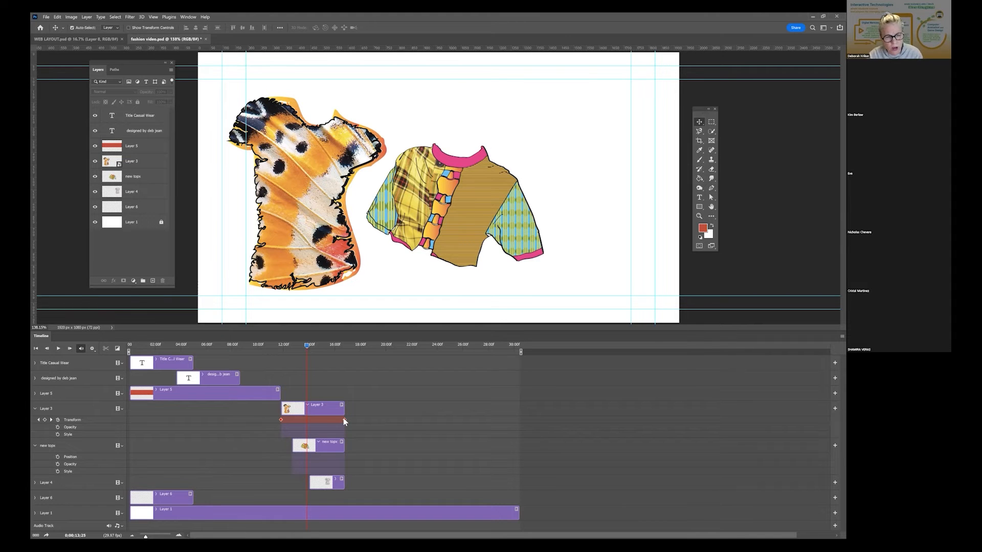
drag(345, 421, 283, 419)
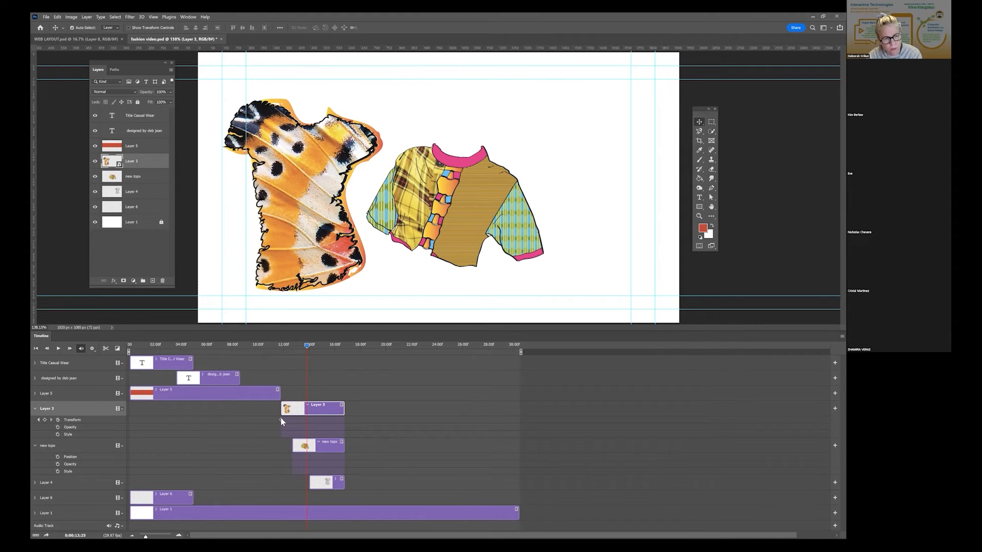
click(57, 420)
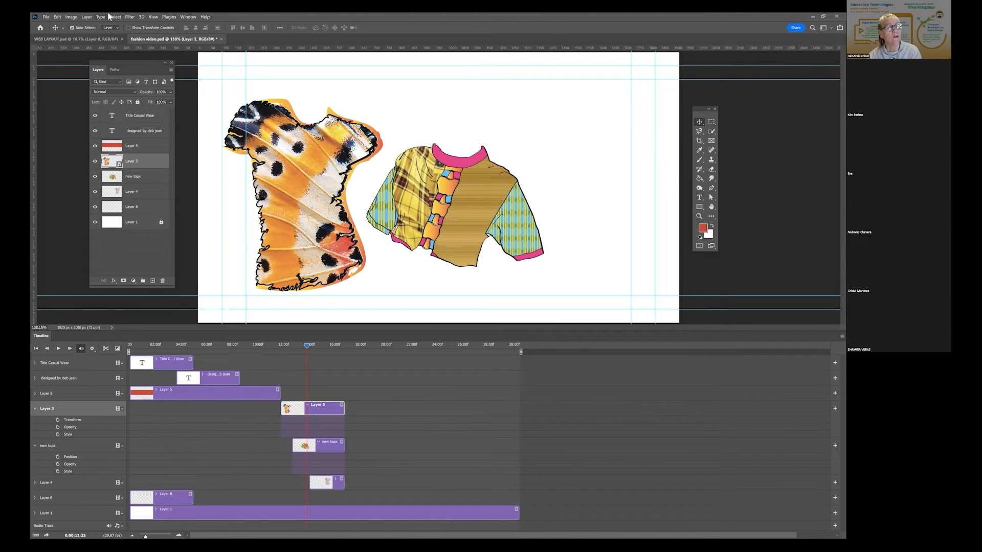
click(87, 18)
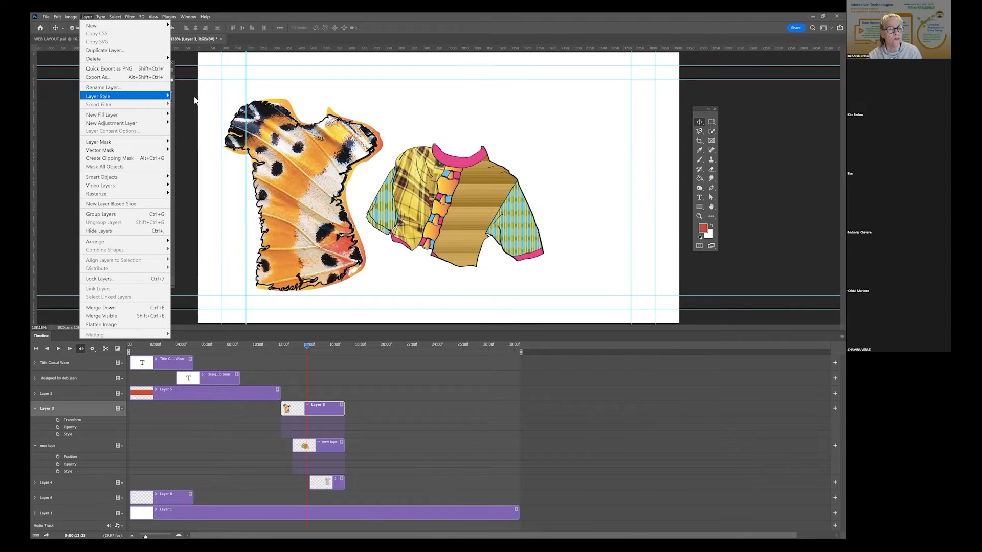
mouse_move(91, 99)
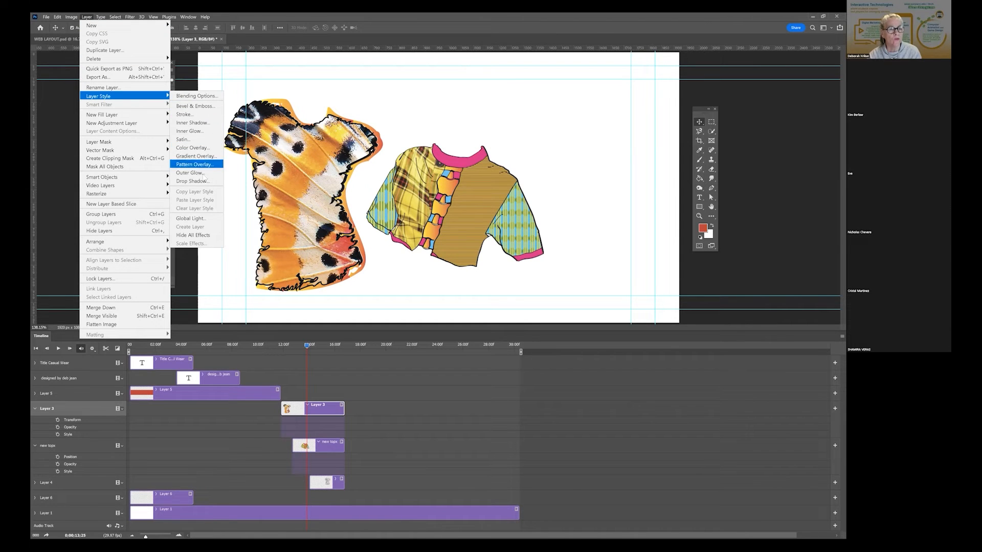
click(183, 62)
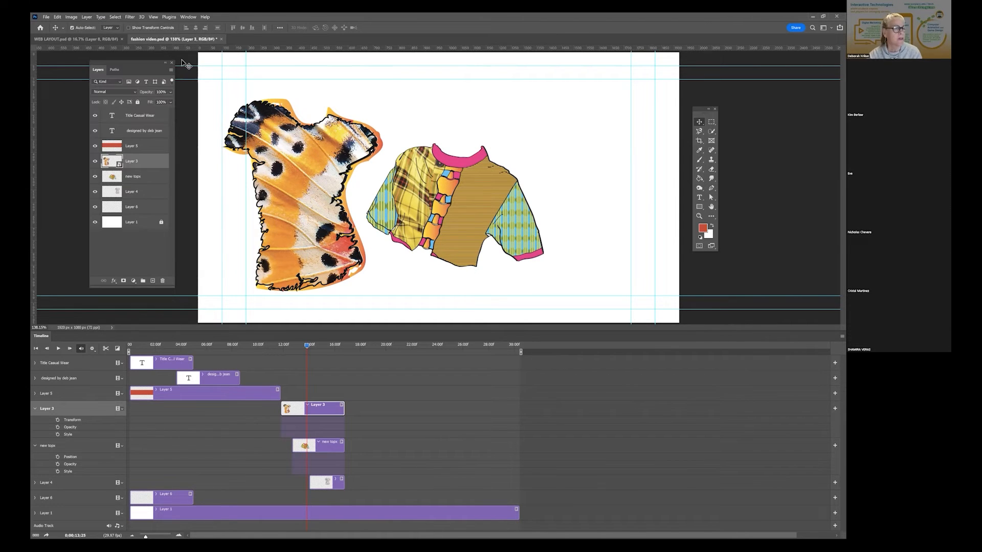
- Add a Drop Shadow layer style to the new tops layer and keep the shirt visible beside the settings
click(144, 178)
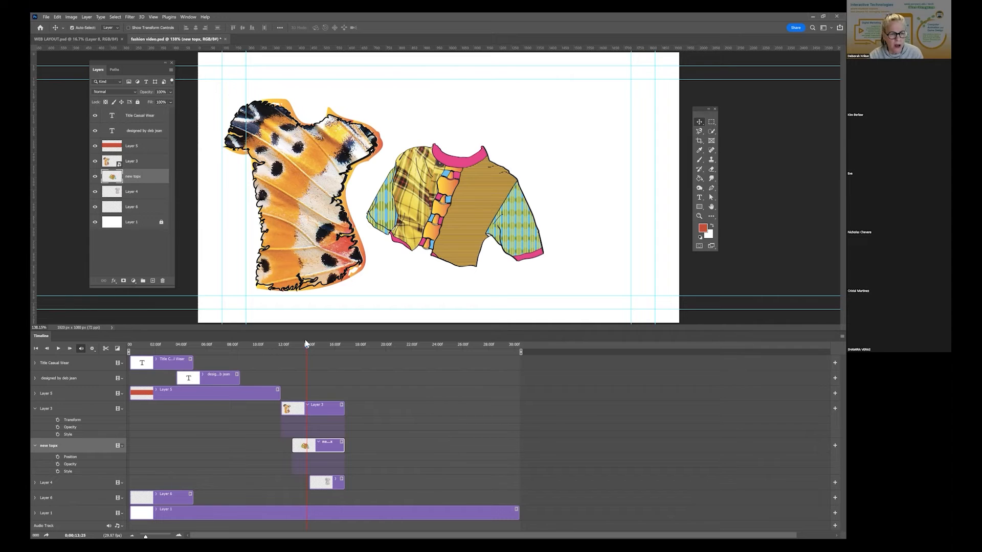
drag(307, 347, 304, 348)
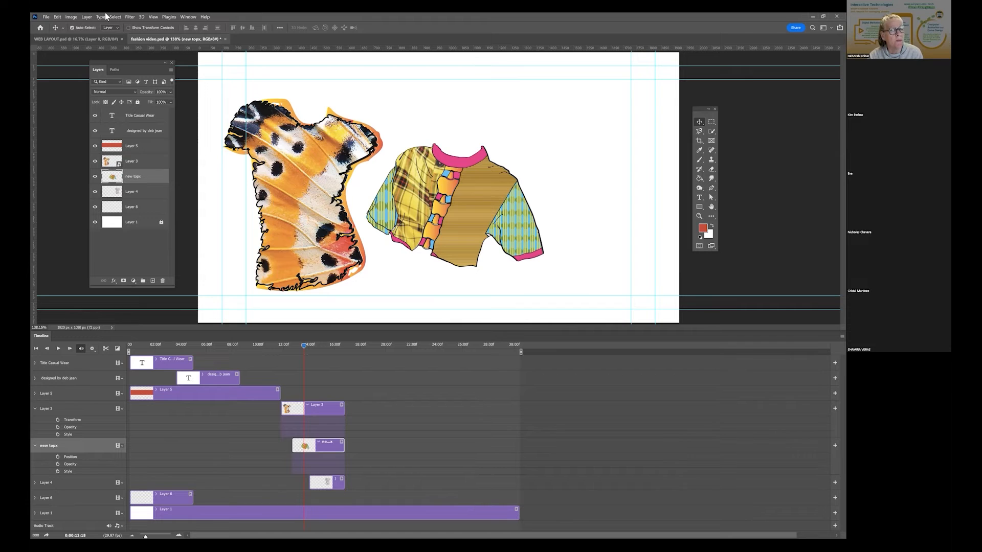
click(87, 17)
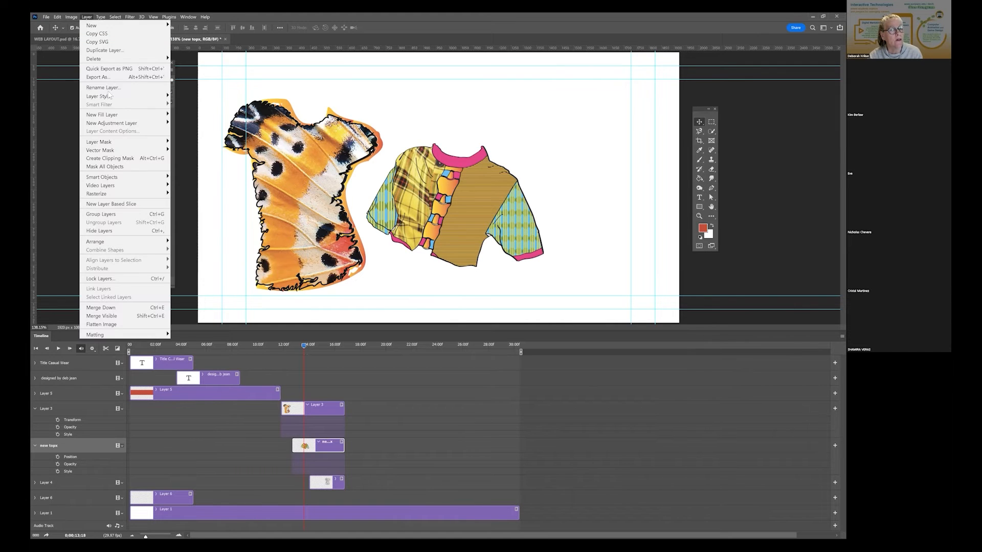
mouse_move(109, 95)
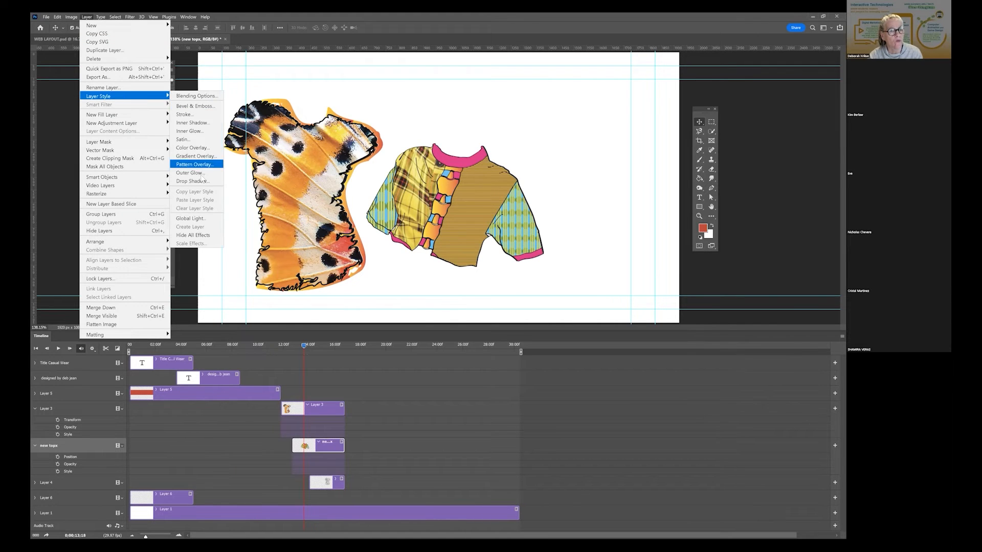
click(196, 180)
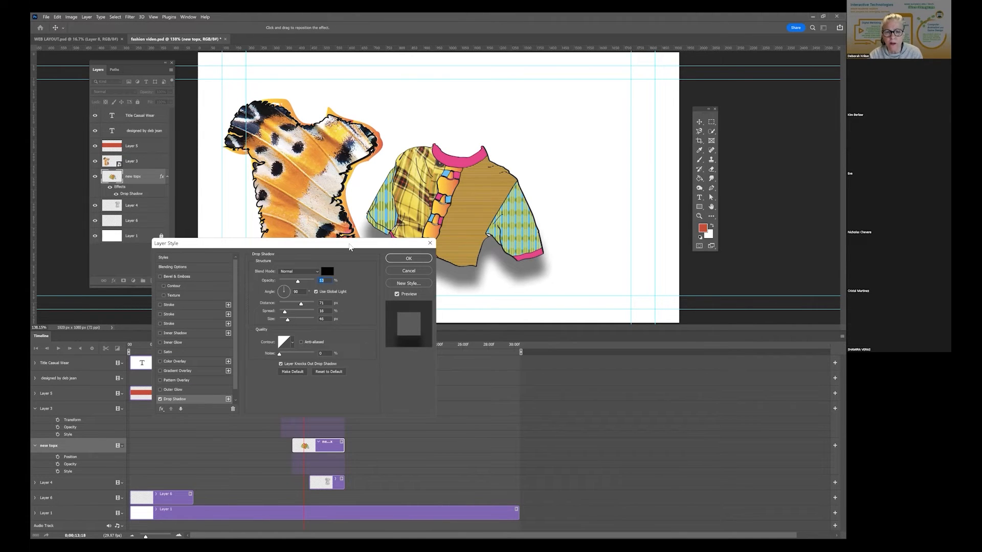
drag(349, 247, 677, 308)
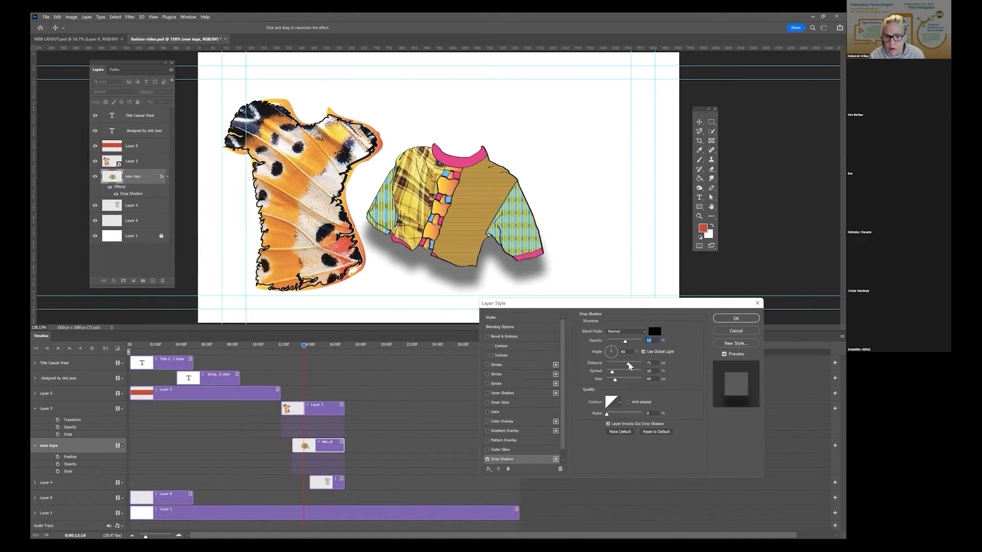
- Set the new tops drop shadow to about 18 px distance, 5% spread, 11 px size and 0% opacity, and apply it
drag(628, 364, 612, 365)
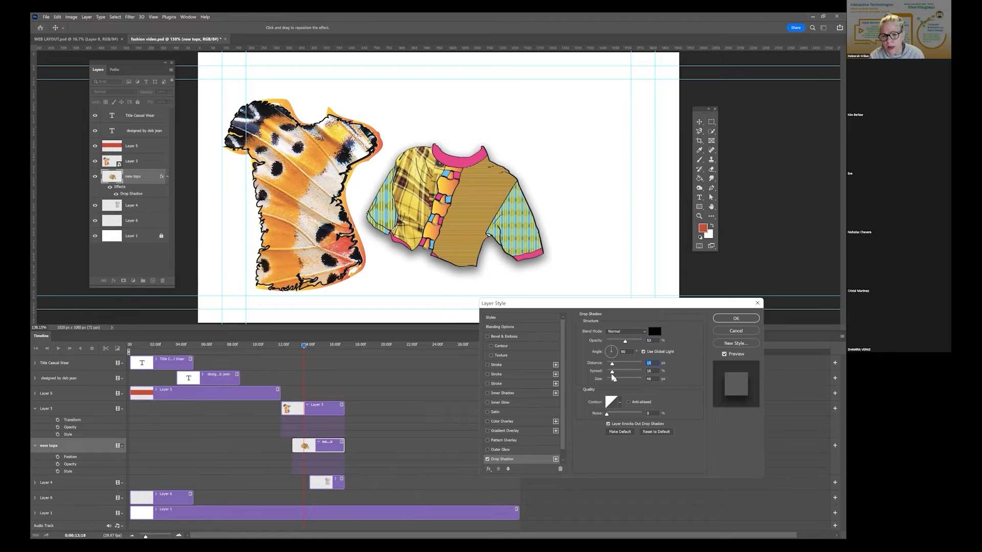
drag(610, 382, 599, 382)
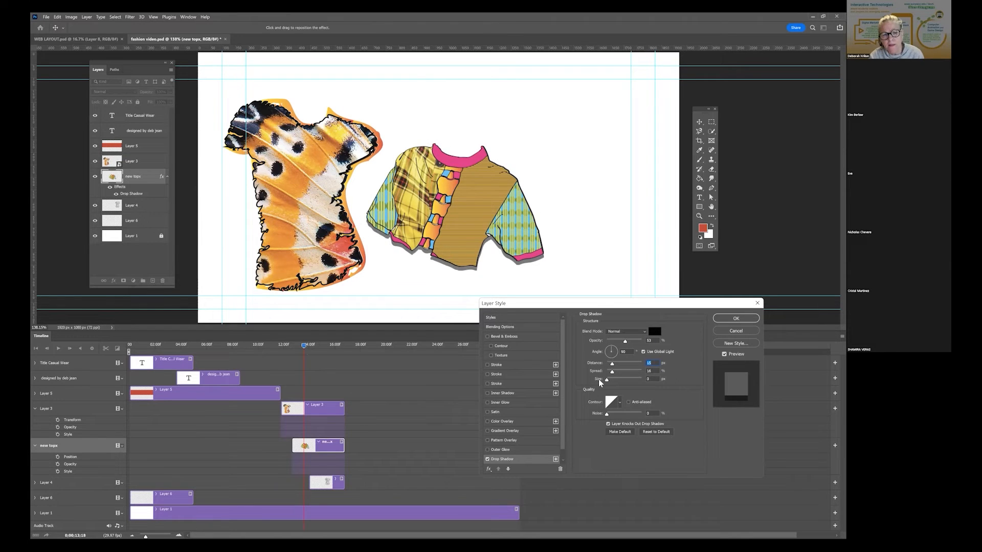
click(607, 380)
mouse_move(607, 380)
mouse_down()
mouse_move(646, 373)
mouse_move(606, 376)
mouse_move(621, 367)
mouse_move(613, 366)
mouse_up()
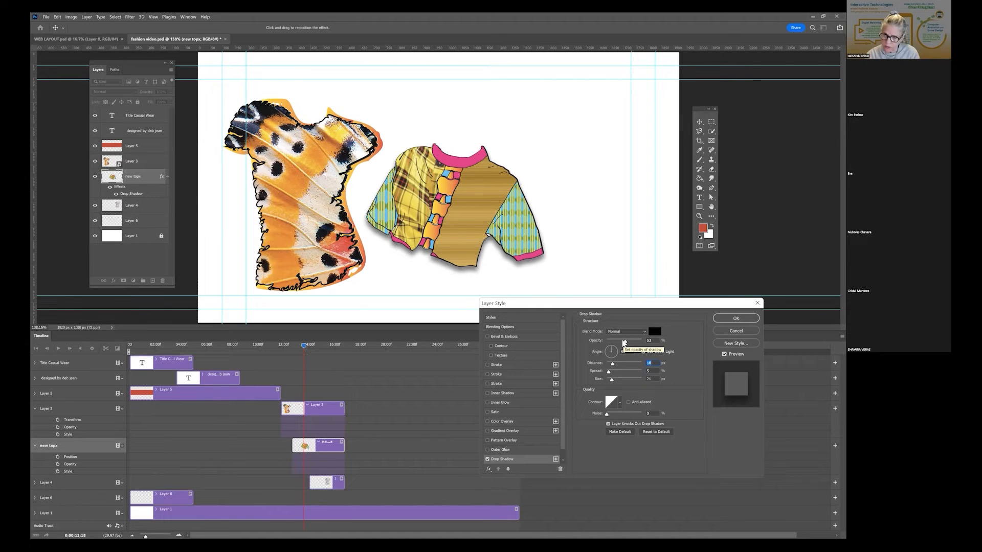
drag(623, 341, 501, 347)
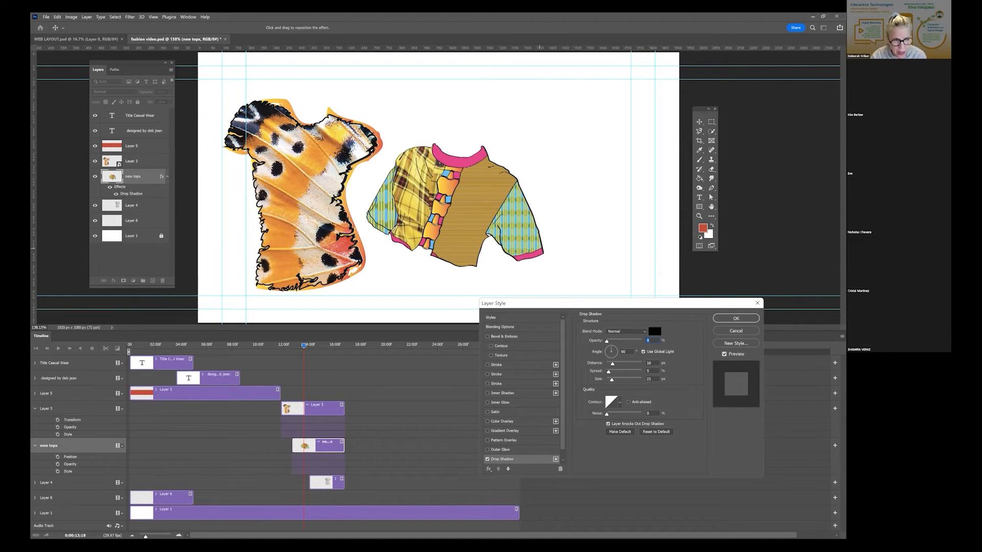
key(Return)
- Add a Style keyframe to the new tops layer at the start of its clip, at 12:20
drag(302, 347, 290, 351)
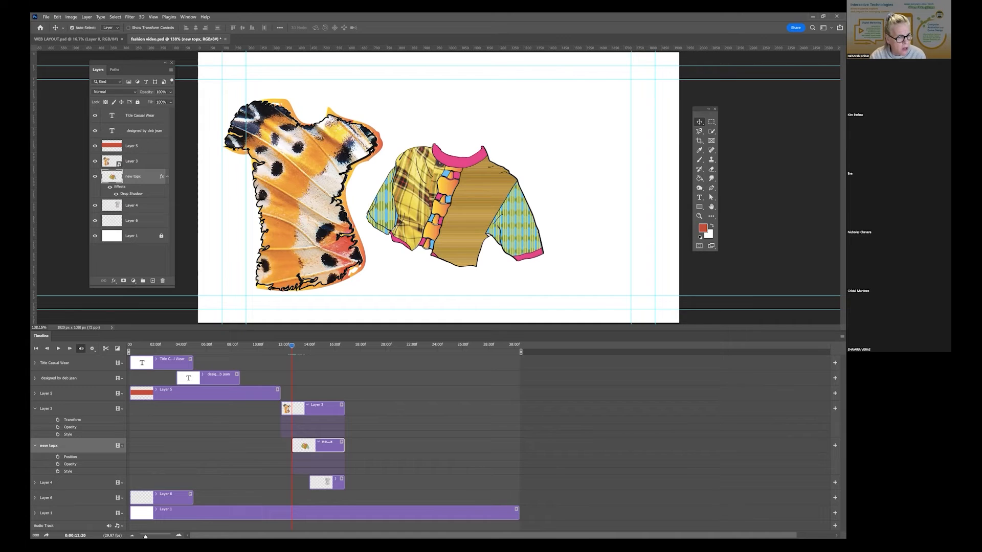
click(58, 471)
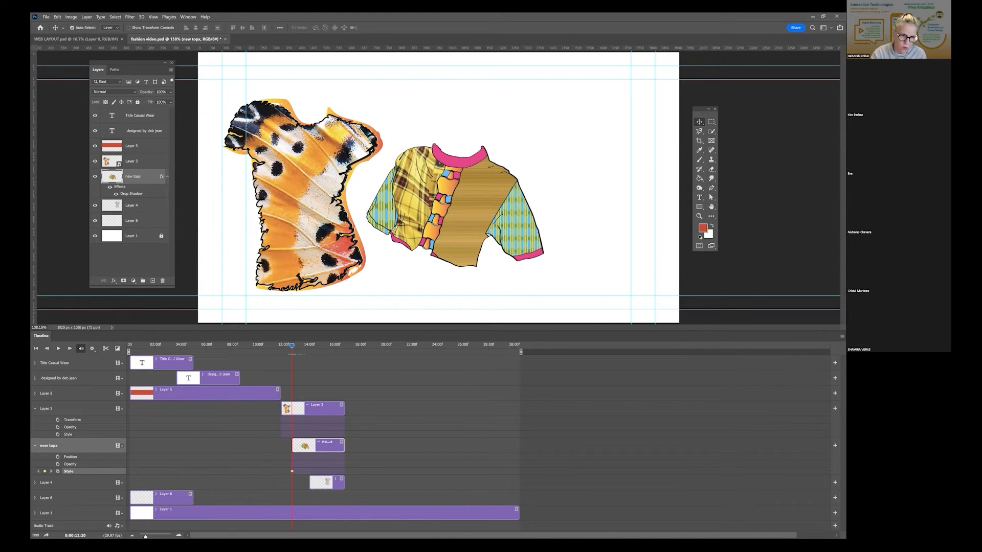
- Place the playhead at 14:17, select the grey shirt on Layer 4 and shift its clip to start at about 16 seconds
drag(289, 348, 316, 347)
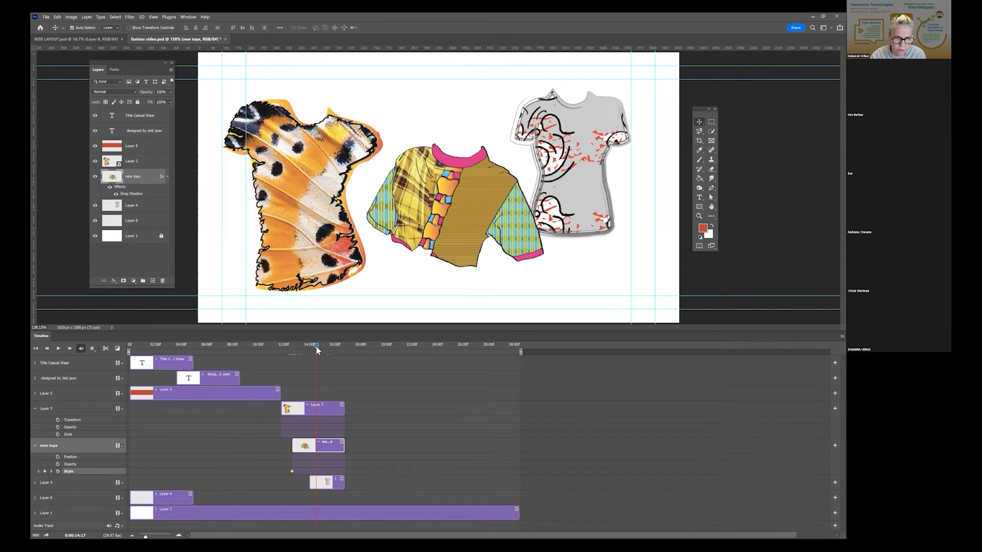
click(578, 164)
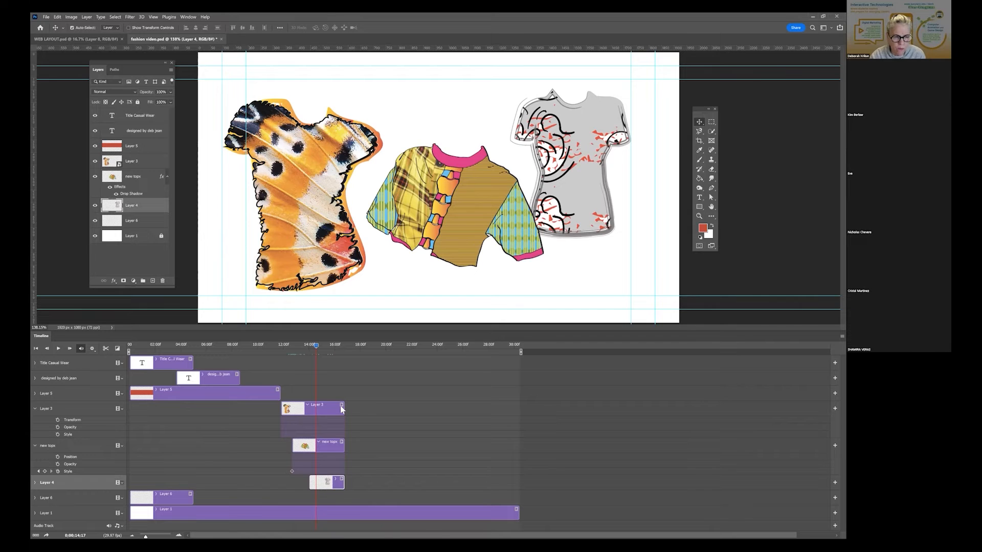
key(ctrl+z)
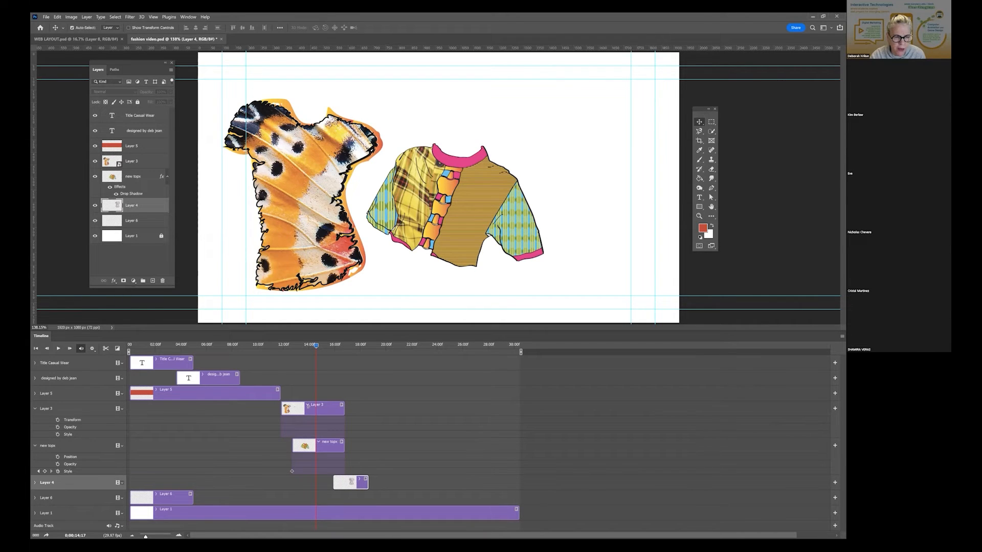
- Trim the Layer 3 clip to end at about 14:00, and set the new tops drop shadow opacity to 61% at 0:00:14:17 as a Style keyframe
drag(343, 408, 309, 409)
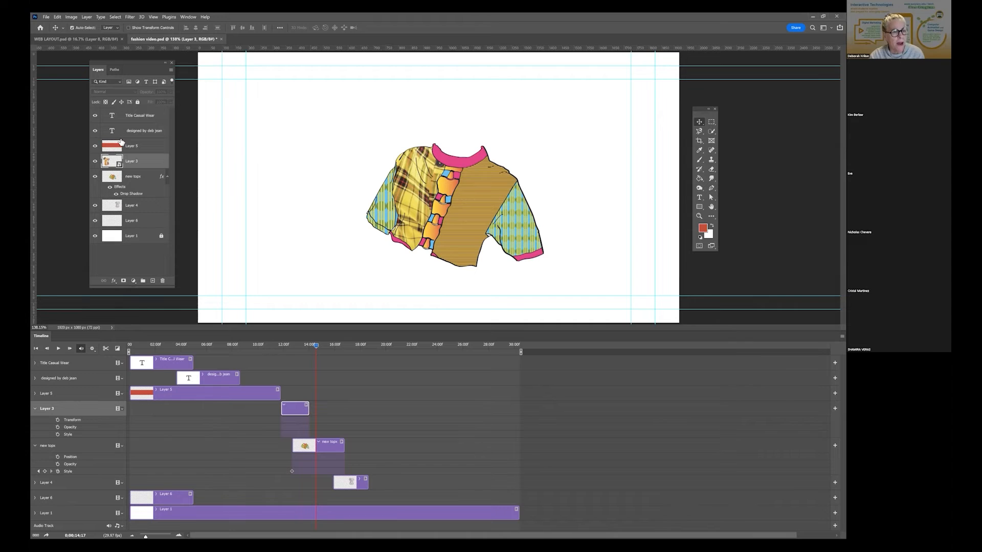
click(131, 195)
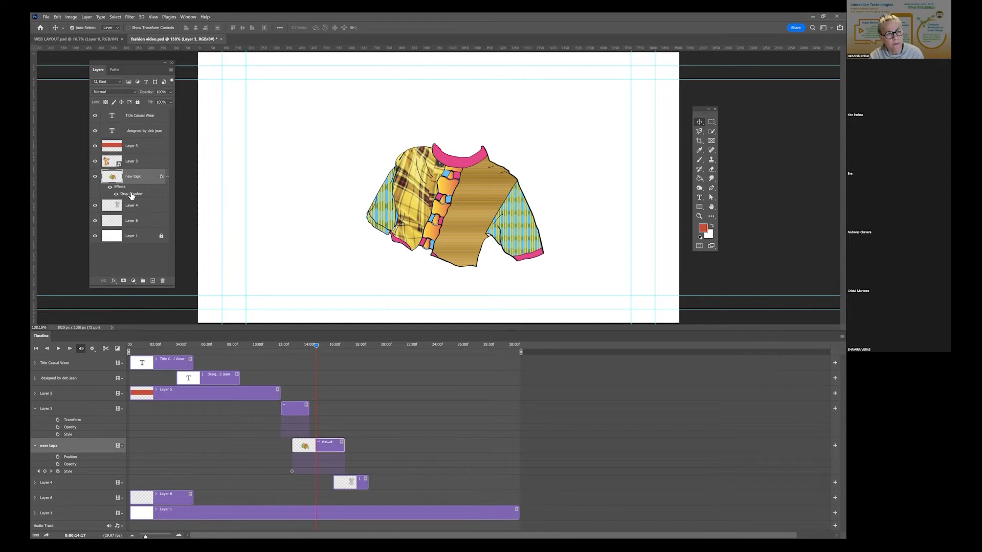
double_click(132, 195)
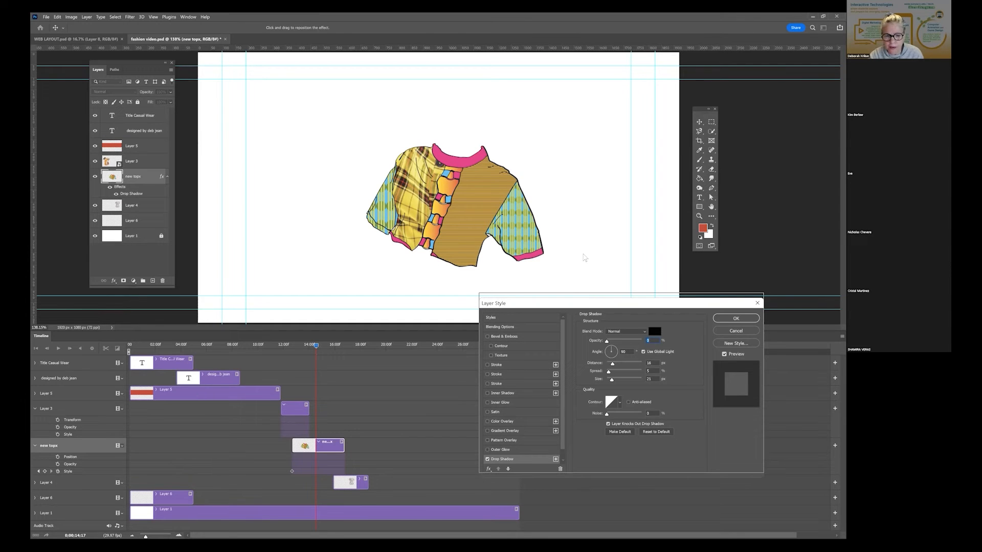
drag(591, 303, 583, 254)
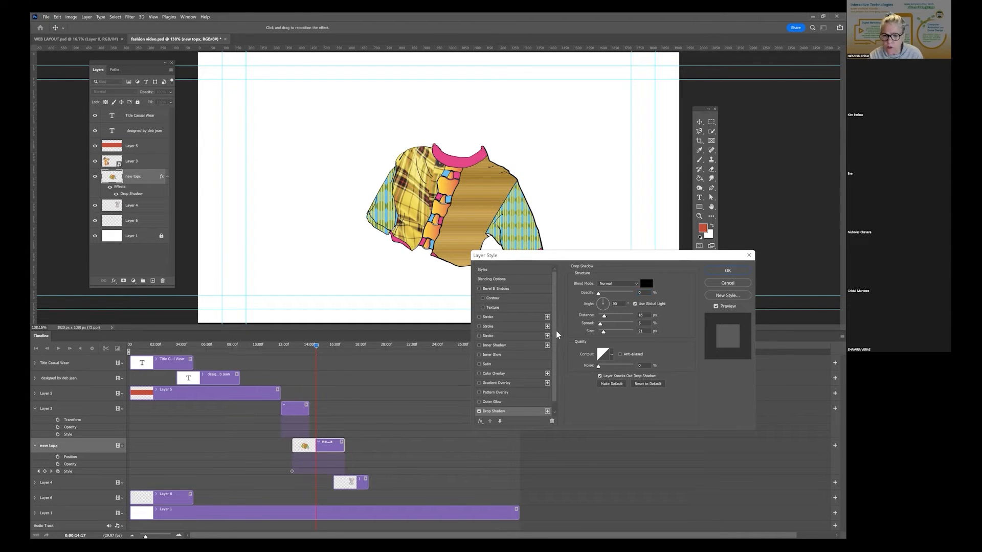
drag(598, 294, 620, 295)
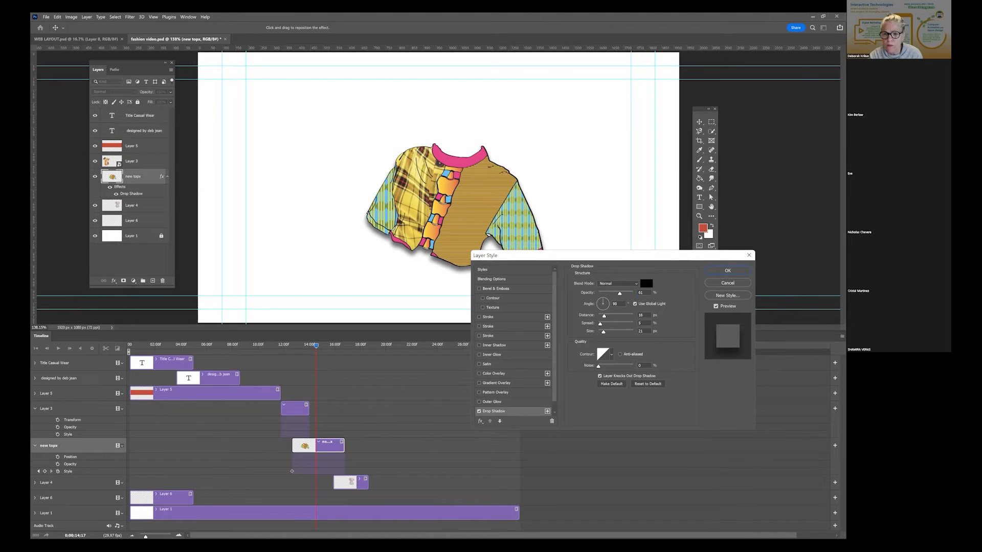
click(728, 271)
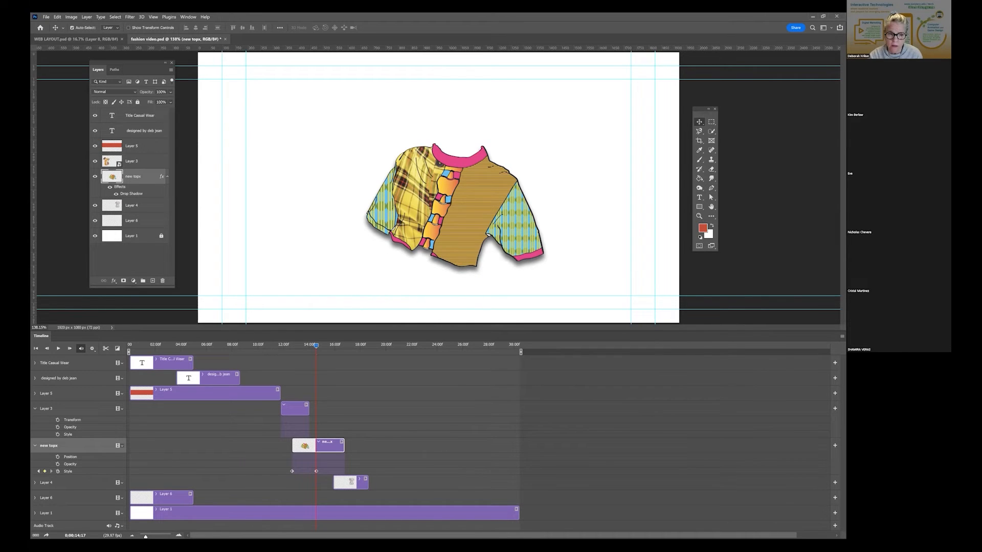
- Play the timeline from about 11 seconds and scrub back to review the drop shadow animation on the new tops layer
click(273, 345)
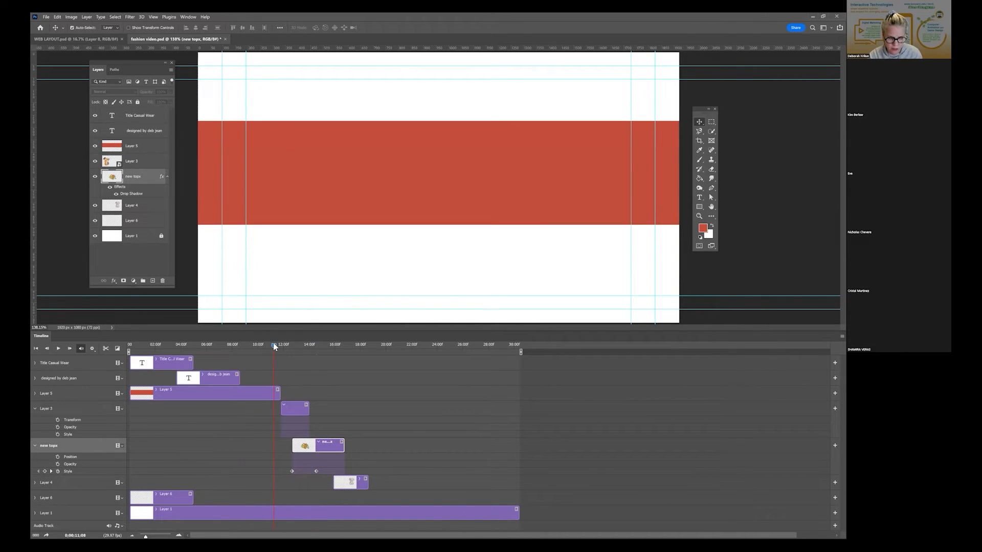
key(space)
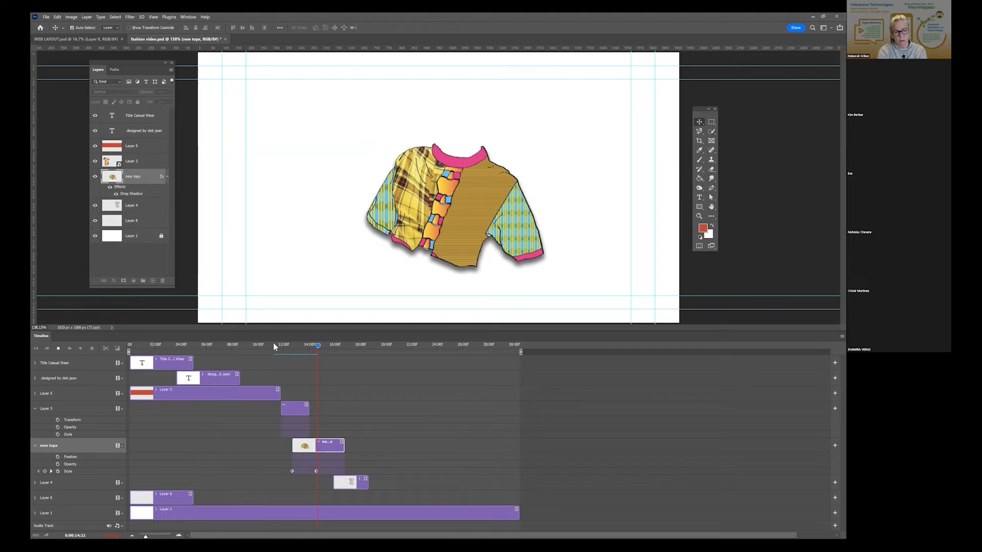
key(space)
mouse_move(322, 344)
mouse_down()
mouse_move(293, 340)
mouse_move(323, 342)
mouse_move(308, 345)
mouse_up()
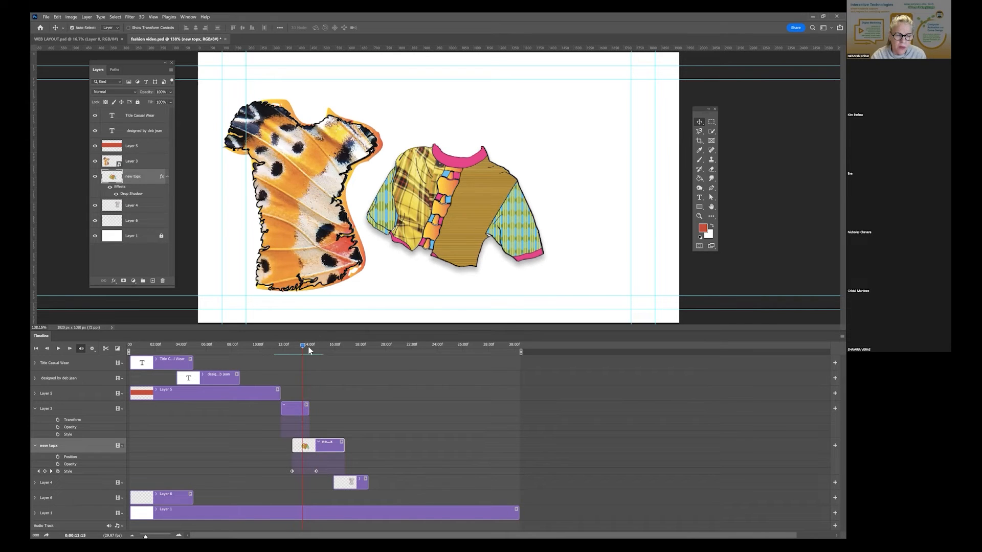
- Extend the butterfly top's Layer 3 clip so that it ends together with the new tops clip
click(317, 249)
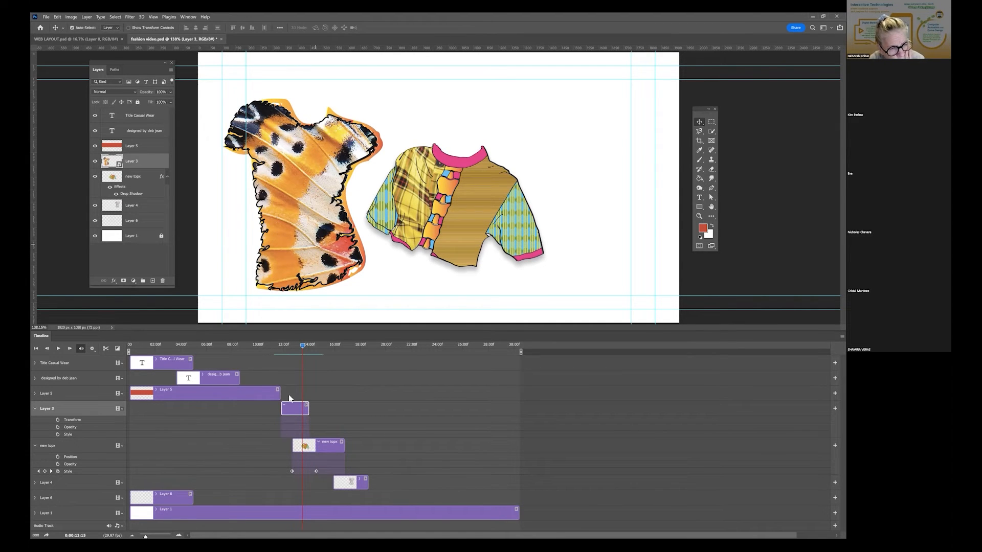
click(291, 346)
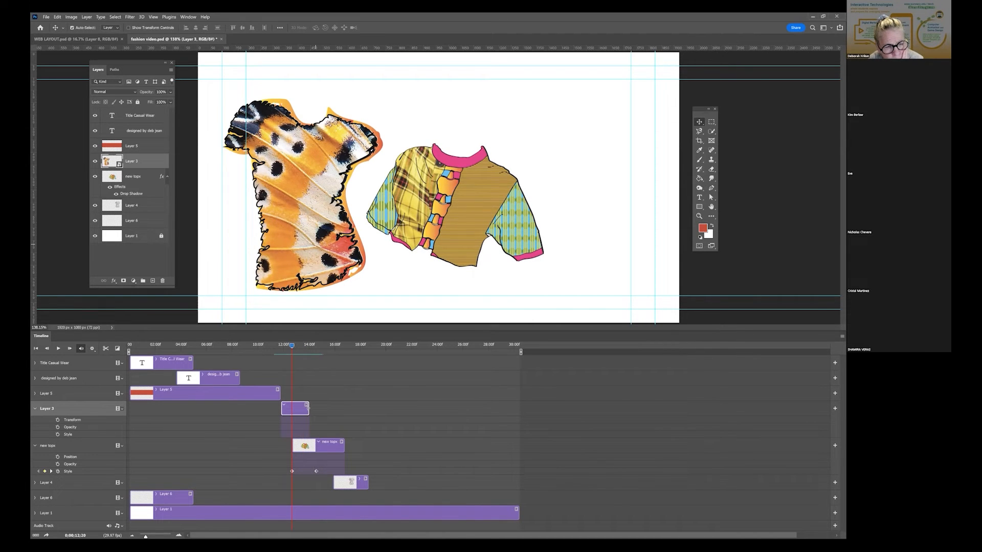
drag(347, 411, 344, 409)
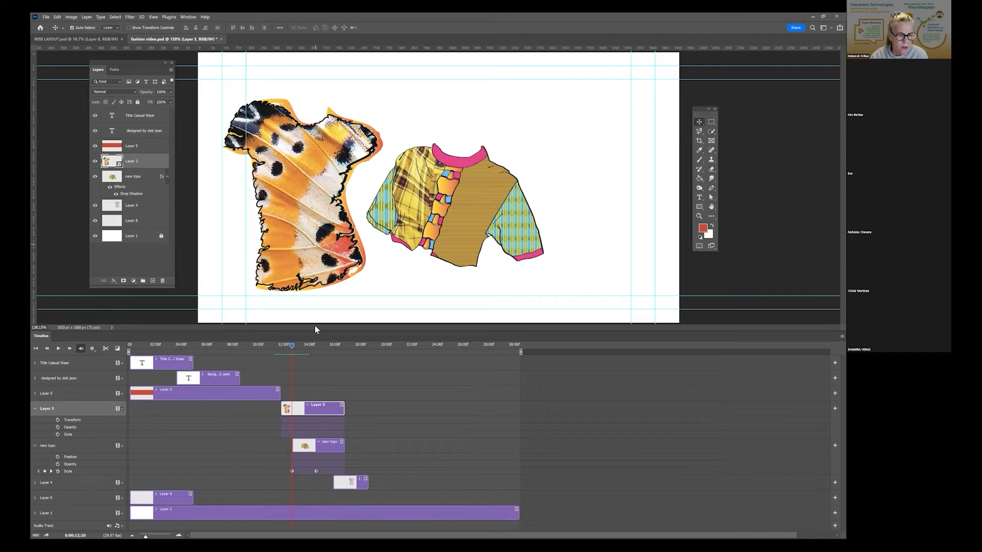
- Add a Transform keyframe at the start of the Layer 3 clip and move the butterfly top up until it is mostly above the canvas
drag(292, 346, 280, 345)
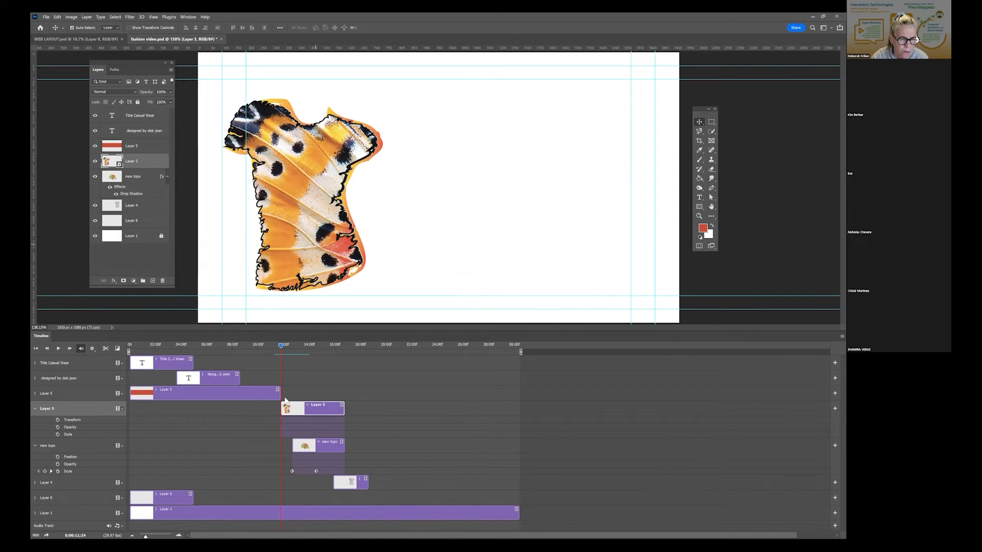
click(57, 419)
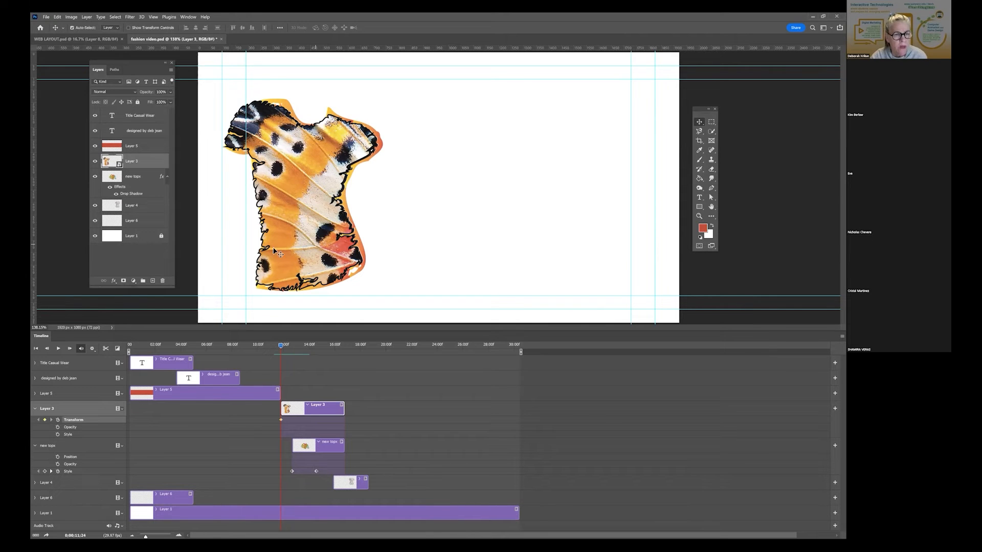
drag(303, 252, 293, 32)
drag(297, 74, 295, 51)
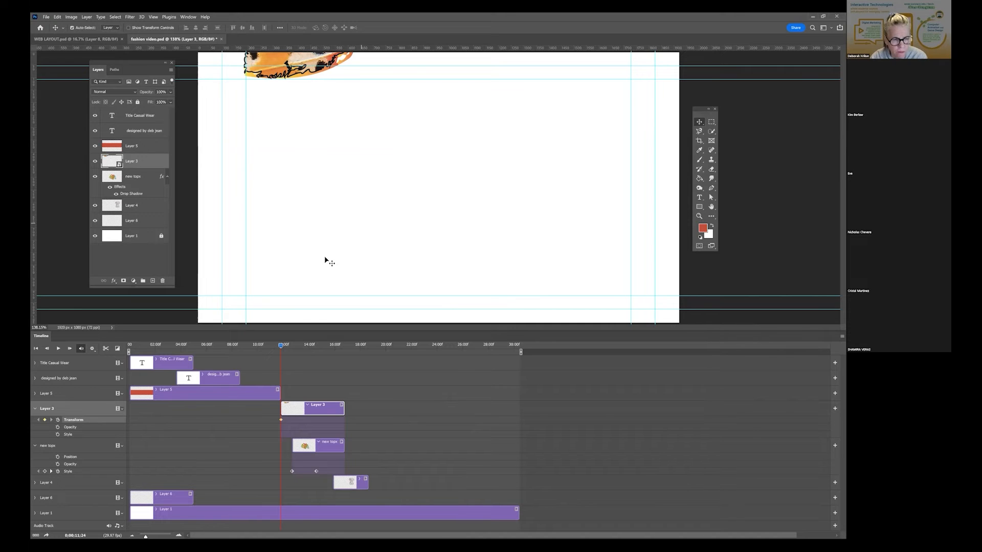
- At 0:00:13:08, move the butterfly top back down onto the canvas for a second Transform keyframe, and scrub back through the motion
drag(280, 346, 299, 348)
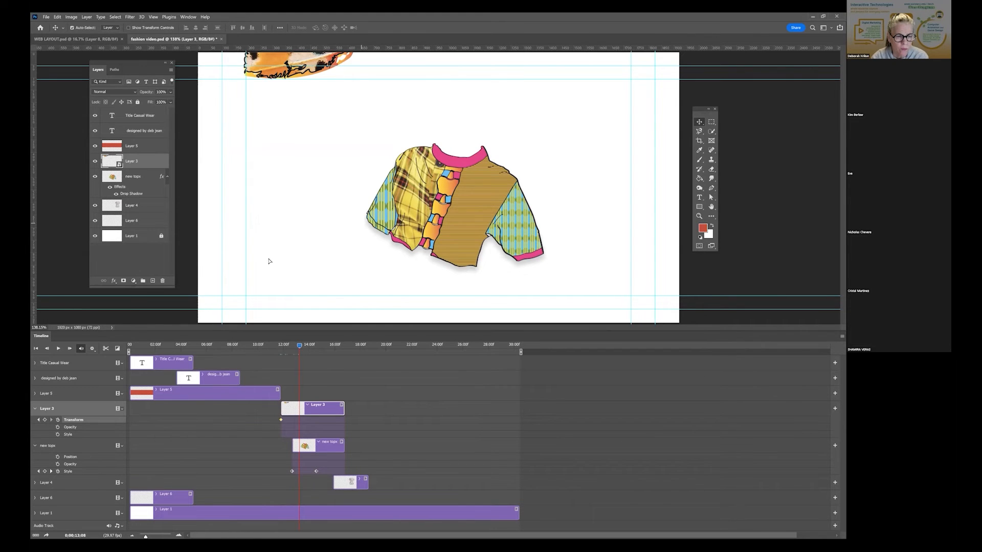
drag(273, 62, 269, 261)
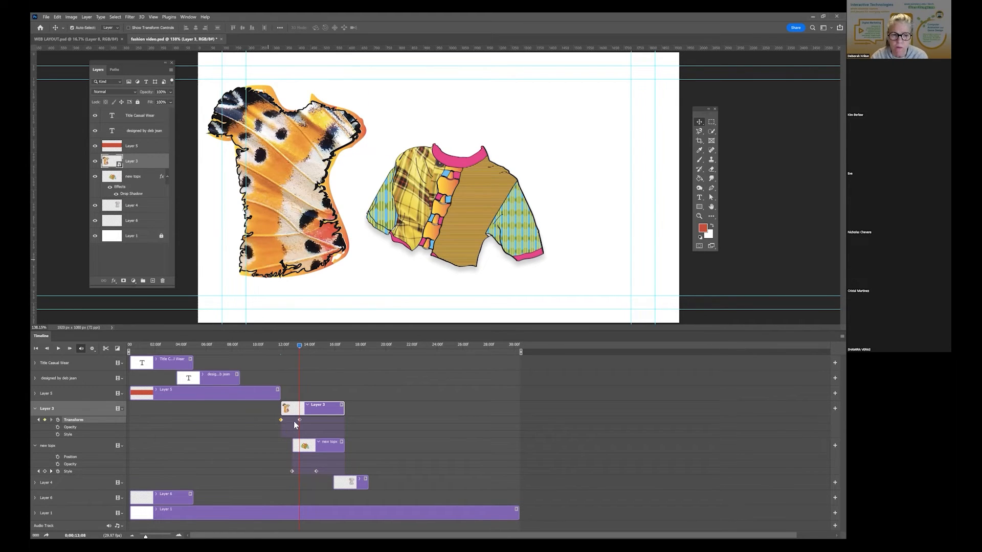
mouse_move(294, 344)
mouse_down()
mouse_move(239, 345)
mouse_move(340, 359)
mouse_move(243, 358)
mouse_move(316, 359)
mouse_move(287, 360)
mouse_up()
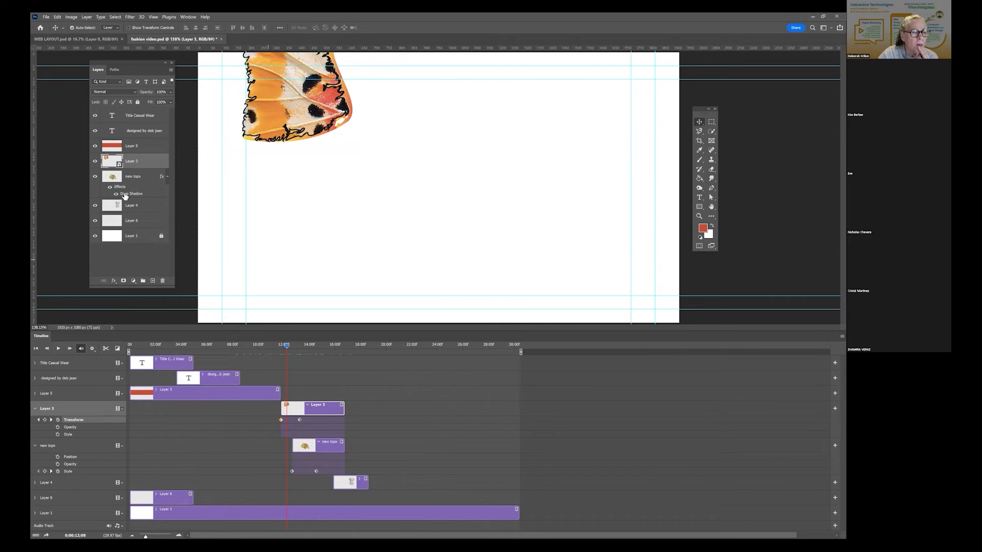
- Copy the drop shadow effect from the new tops layer to Layer 3 and Layer 4
click(128, 196)
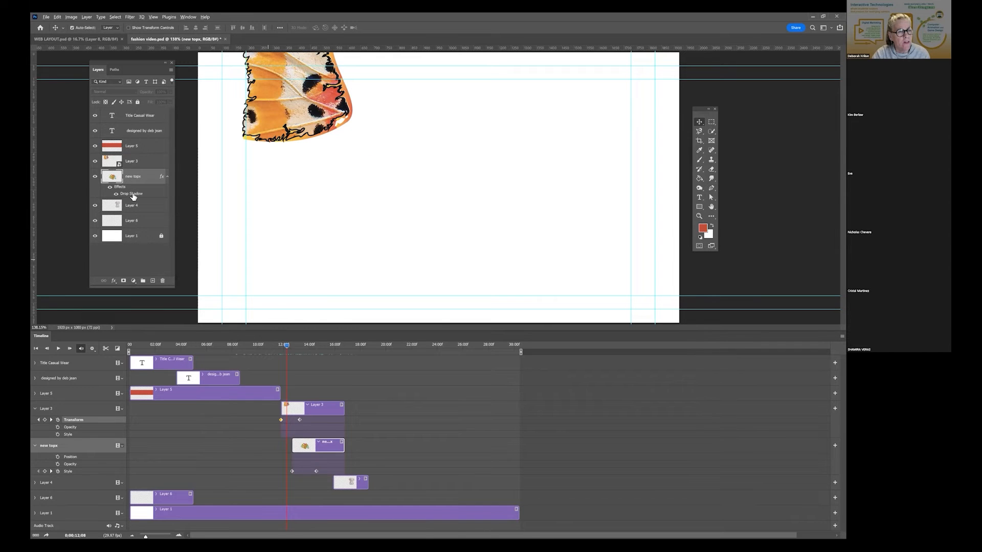
drag(133, 197, 154, 162)
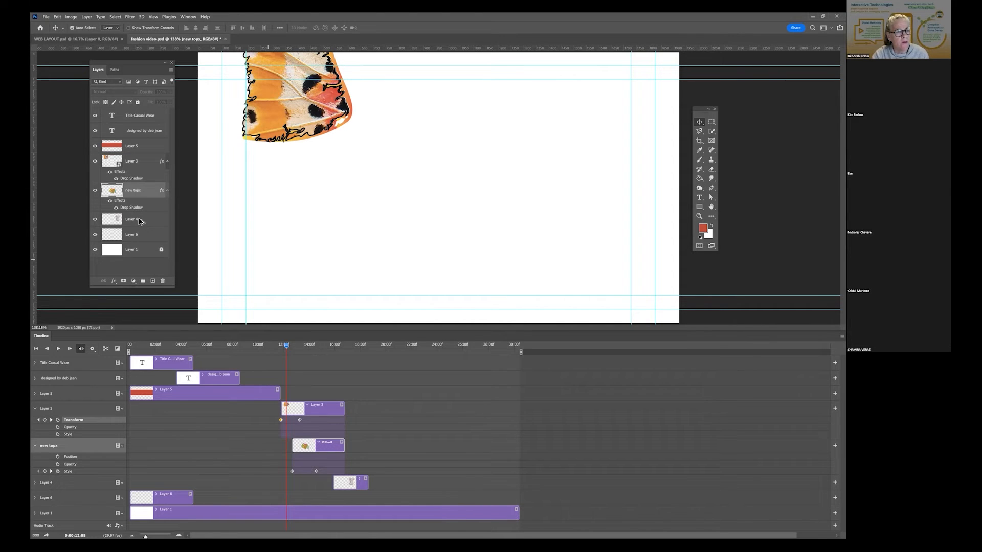
drag(141, 221, 141, 222)
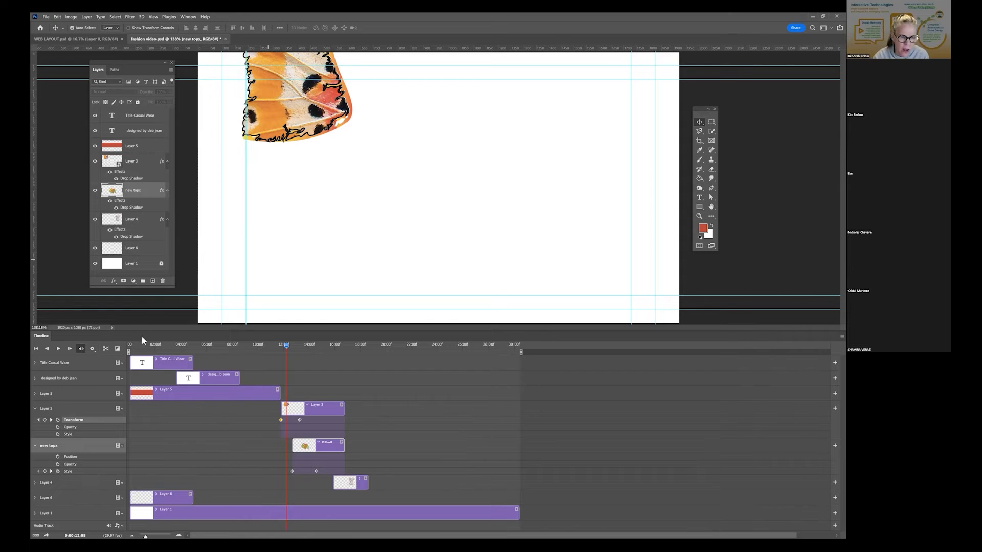
- Shift the Layer 4 clip to start with the Layer 3 clip, and extend it to the same end point
drag(283, 346, 342, 359)
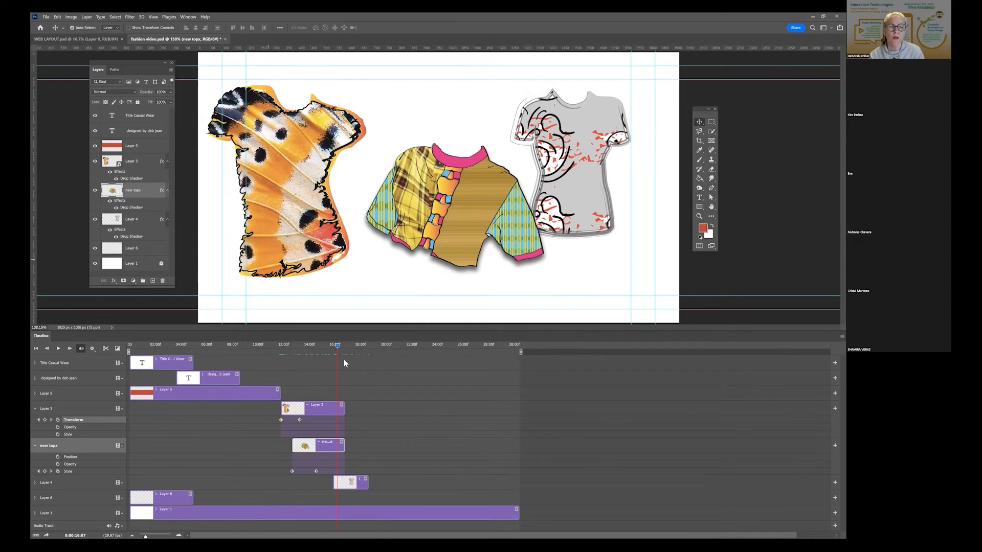
click(351, 482)
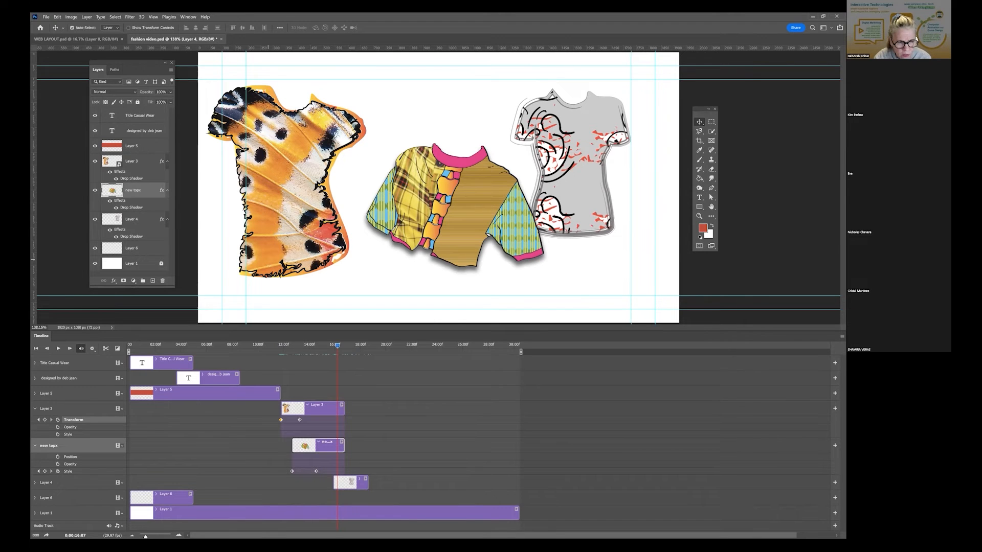
drag(351, 483, 299, 482)
drag(316, 482, 345, 482)
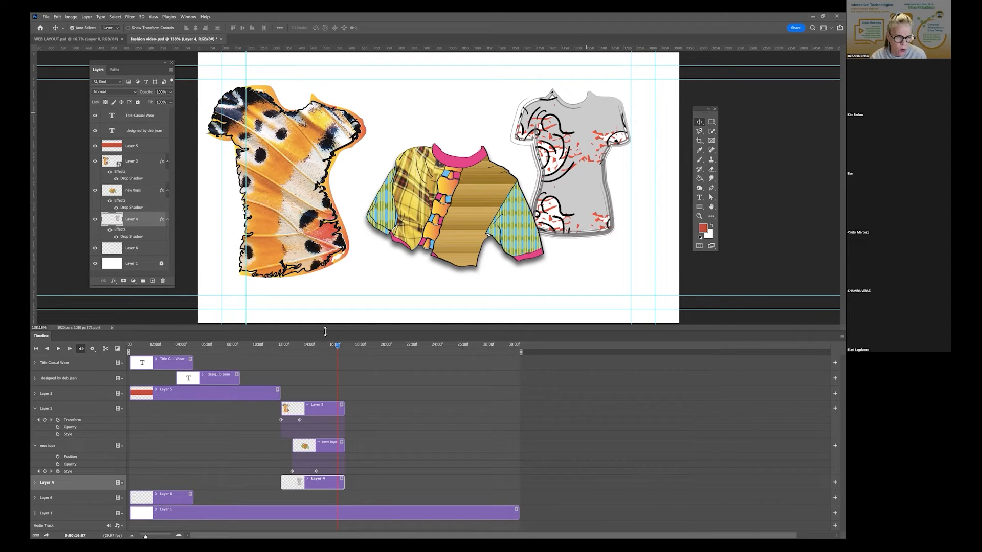
- Add a Position keyframe at the start of the Layer 4 clip and move the gray top down mostly below the canvas
drag(336, 346, 280, 357)
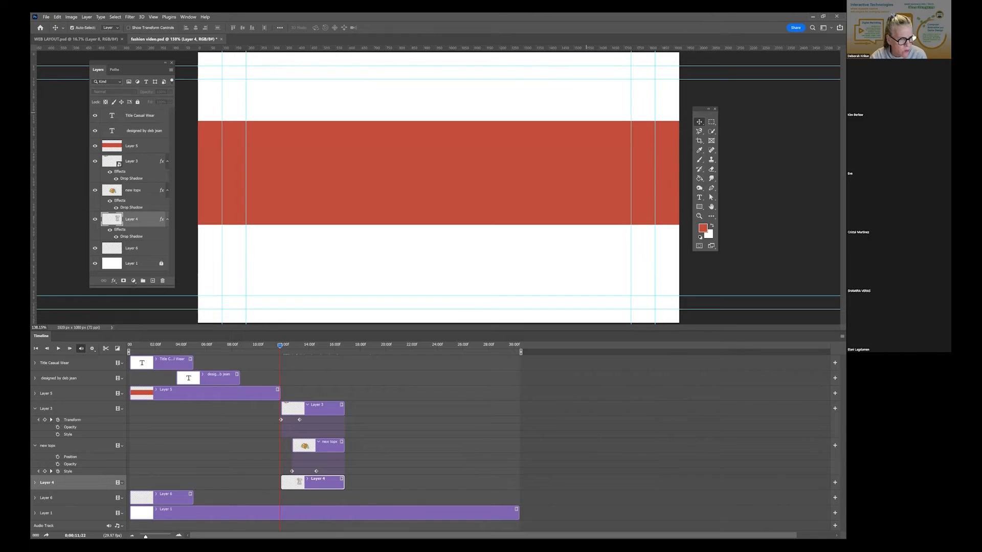
click(35, 483)
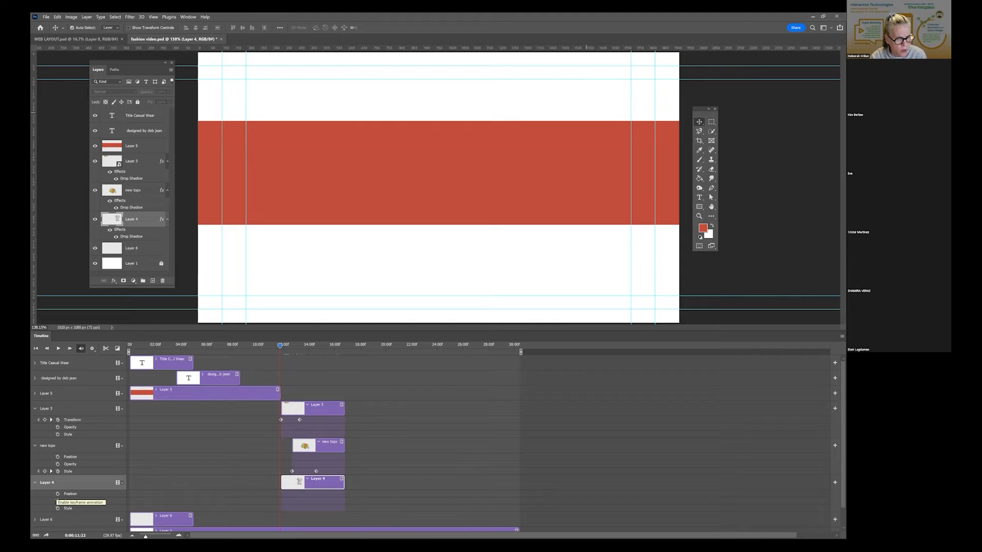
drag(280, 347, 281, 348)
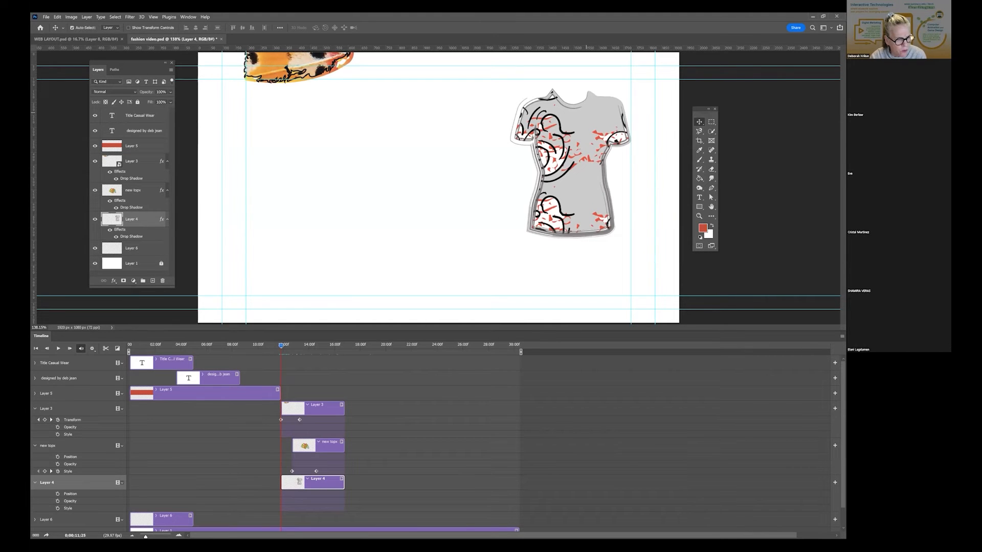
click(58, 494)
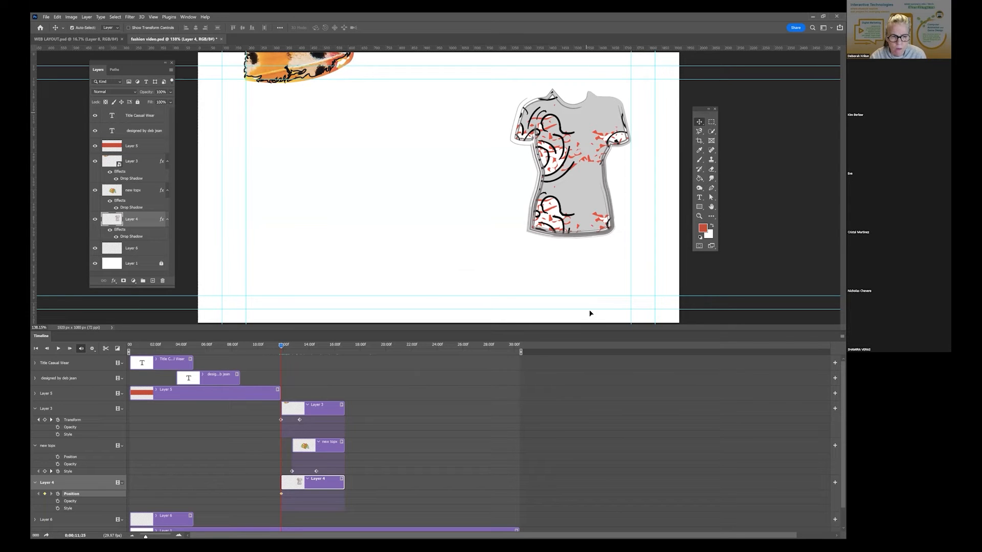
drag(586, 112, 590, 316)
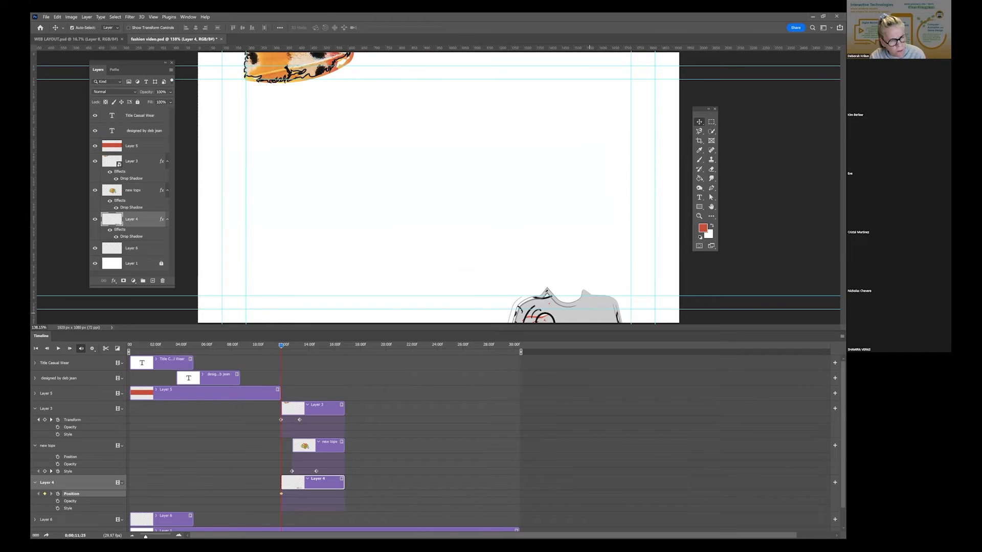
- At Layer 3's second Transform keyframe, move the gray top back up beside the other tops for a second Position keyframe
drag(280, 346, 292, 346)
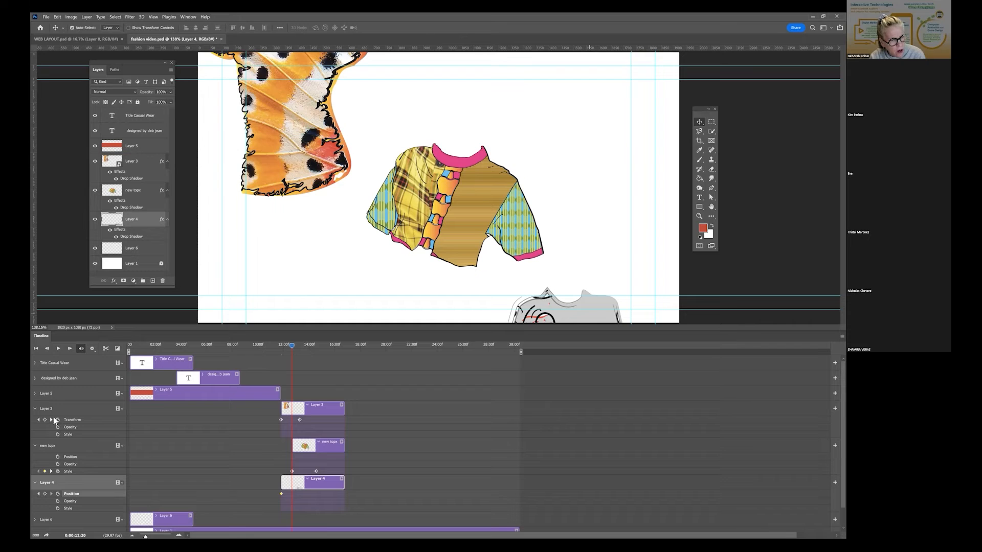
click(51, 420)
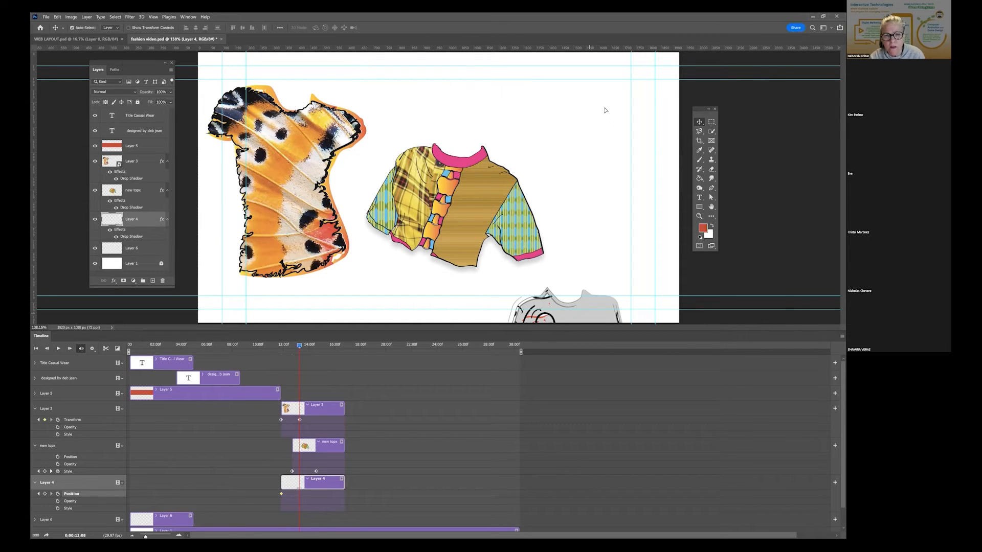
drag(590, 313, 599, 140)
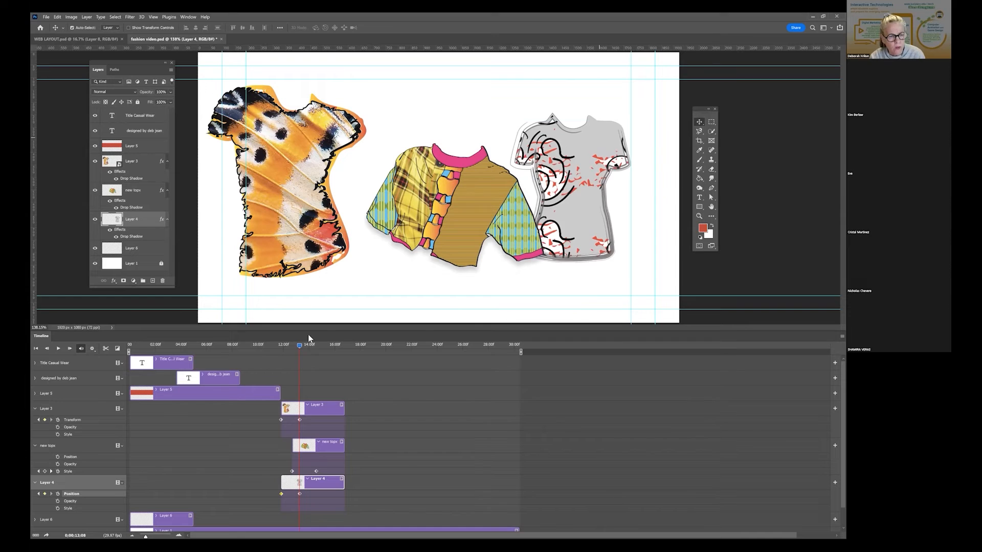
- Play the timeline from about 10 seconds to review the three tops' entrance animations
drag(298, 346, 259, 346)
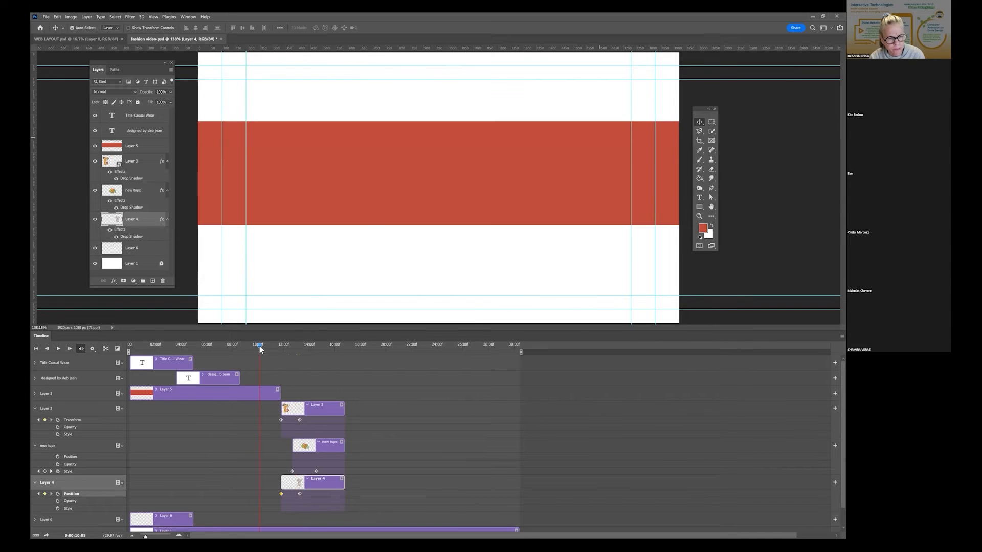
key(space)
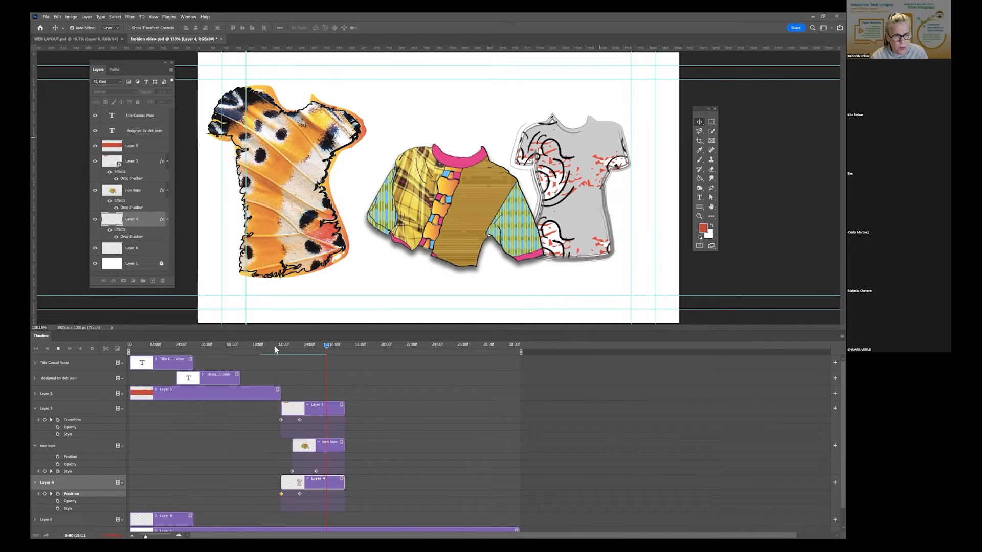
key(space)
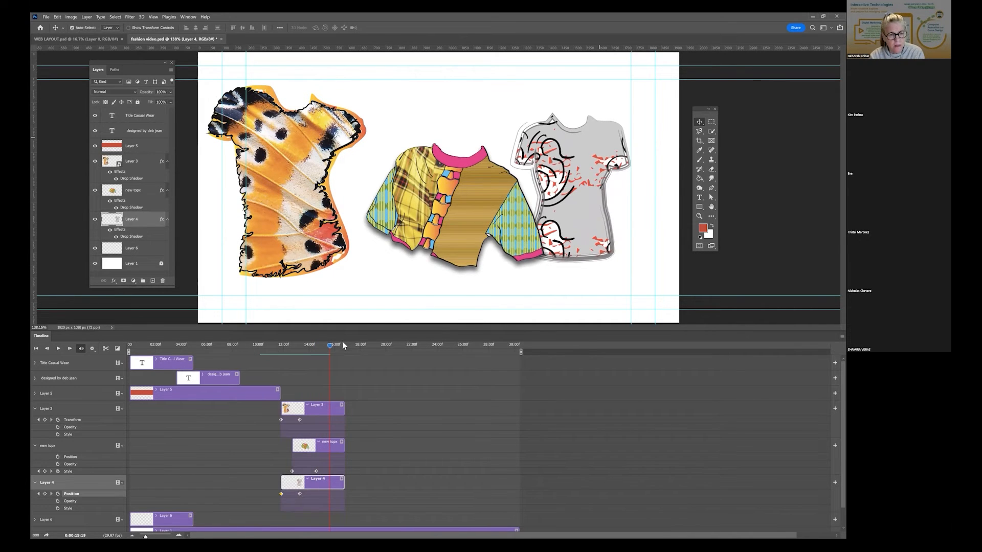
- At the start of the timeline, add a Position keyframe to Layer 5 and move the red band right until only its edge shows
drag(329, 344, 137, 354)
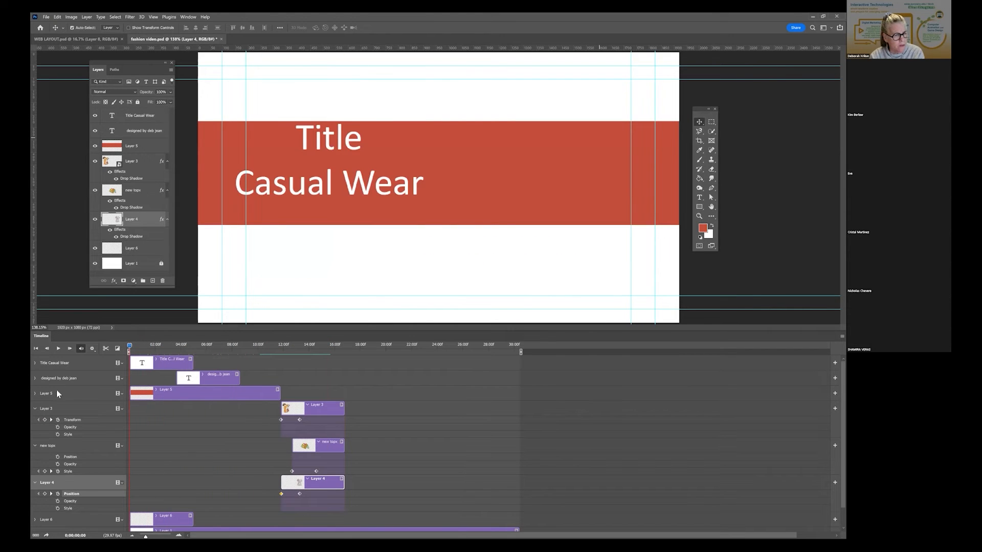
click(33, 393)
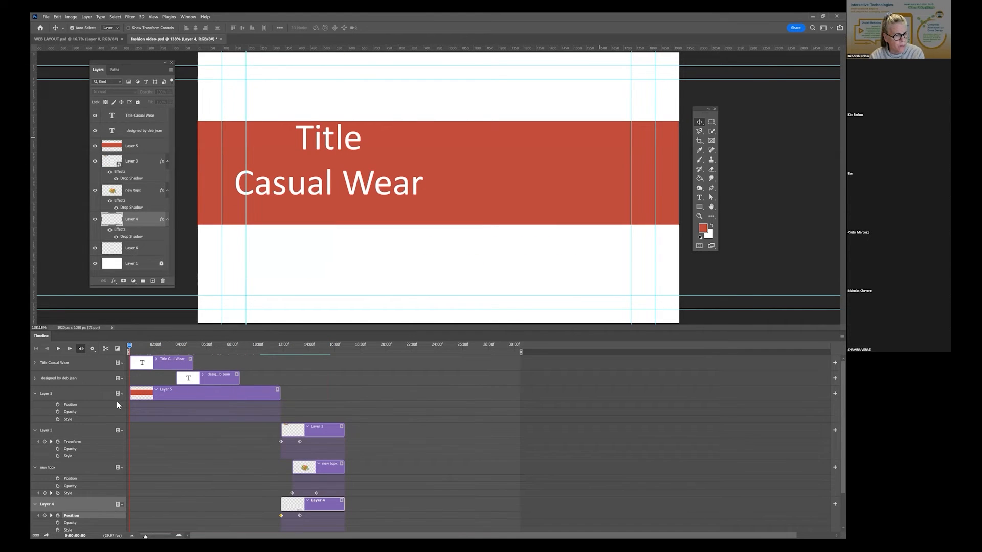
click(57, 404)
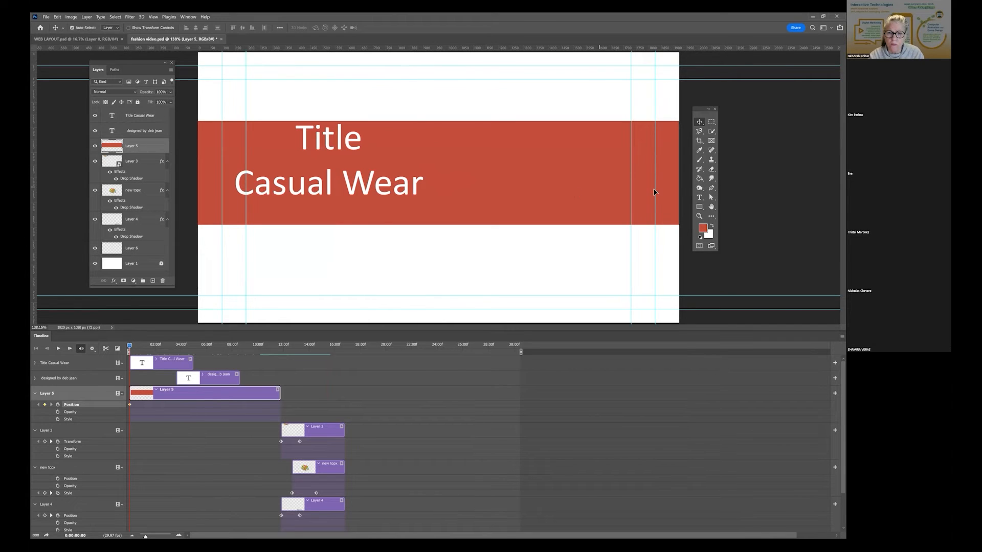
drag(222, 199, 539, 202)
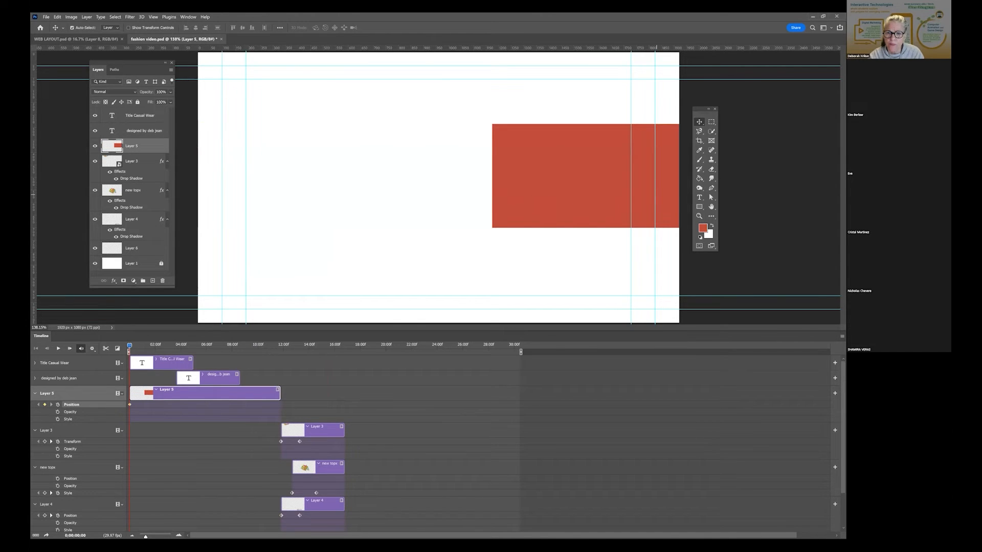
click(685, 200)
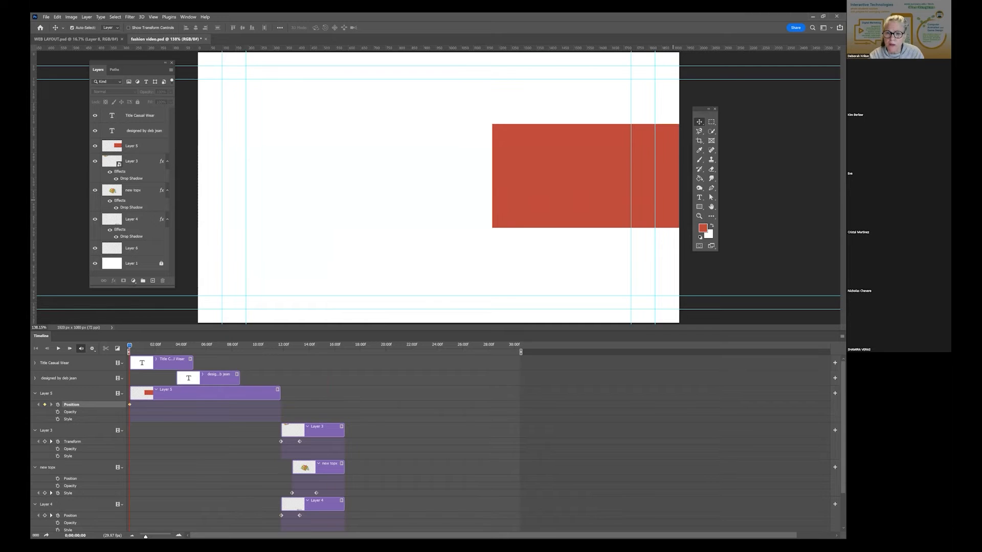
drag(517, 192, 684, 198)
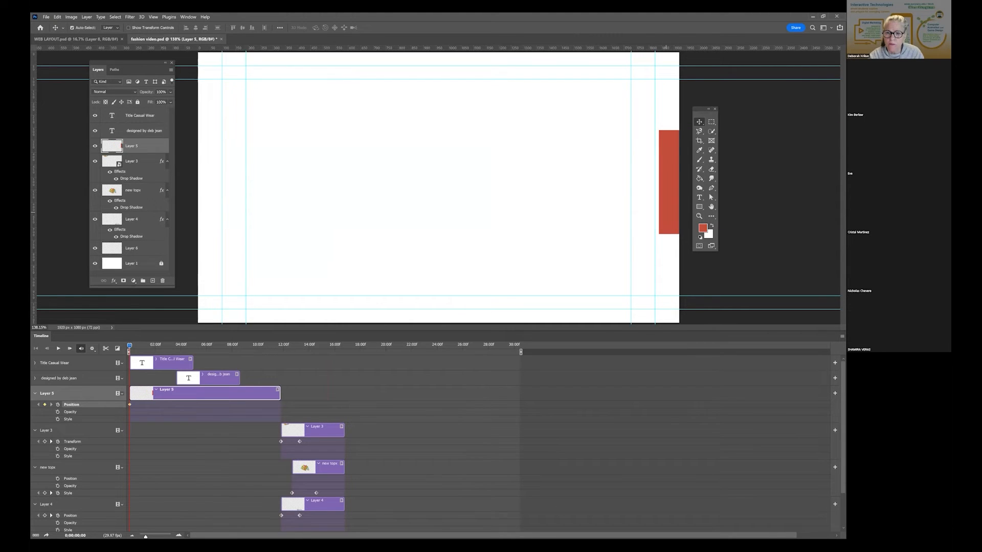
key(shift+Up)
drag(665, 209, 650, 209)
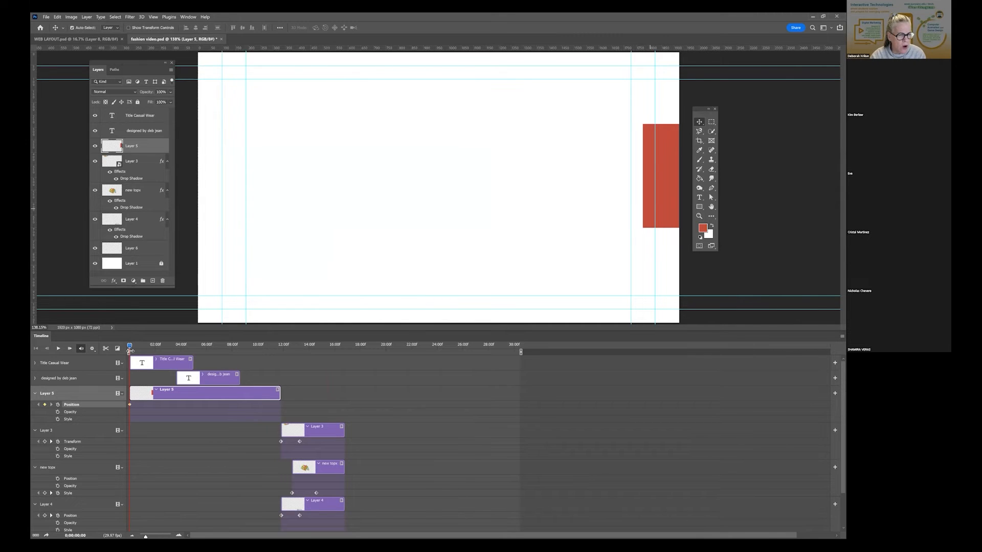
- At about 6 seconds, start the designer credit clip and move the red band back across the canvas for Layer 5's second Position keyframe
drag(128, 346, 201, 360)
click(203, 356)
click(234, 377)
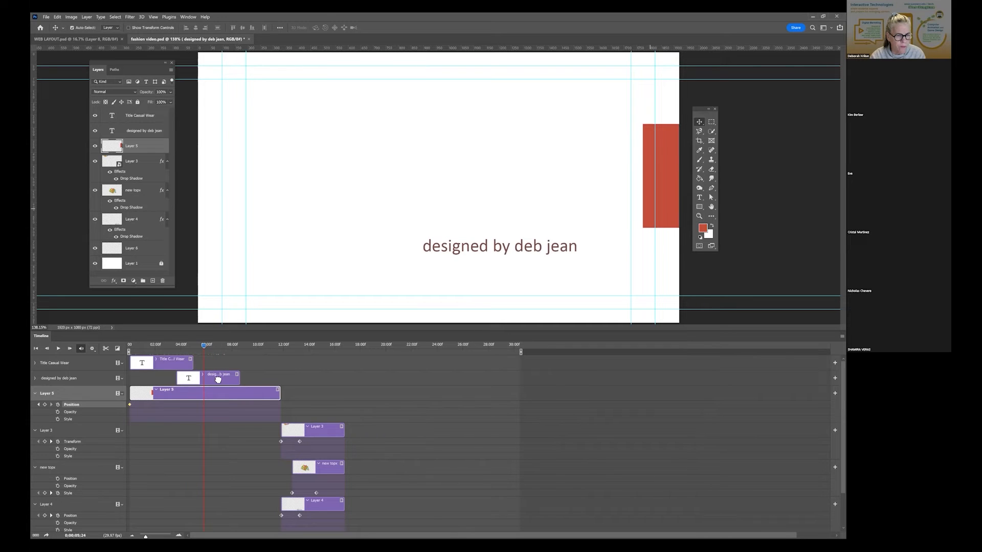
drag(218, 379, 245, 379)
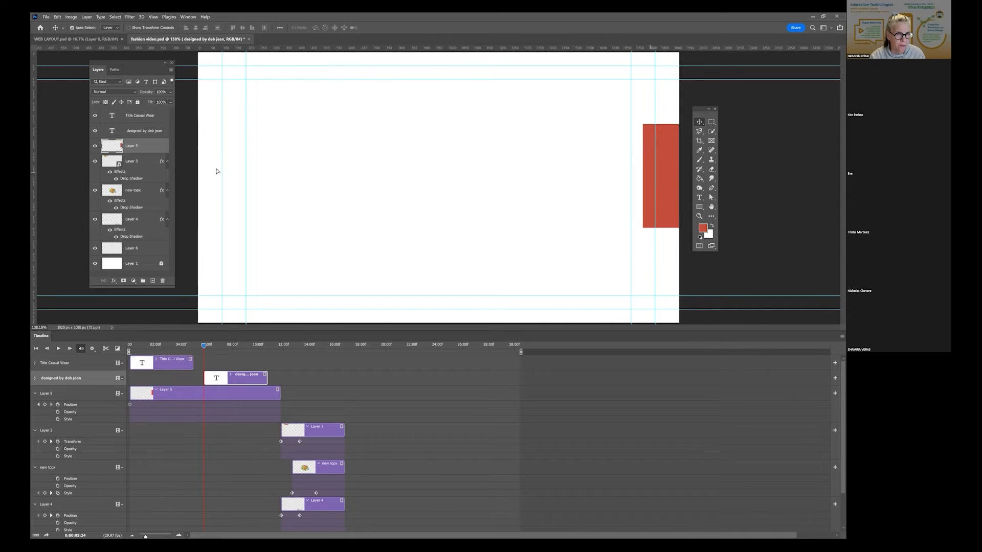
drag(216, 169, 216, 168)
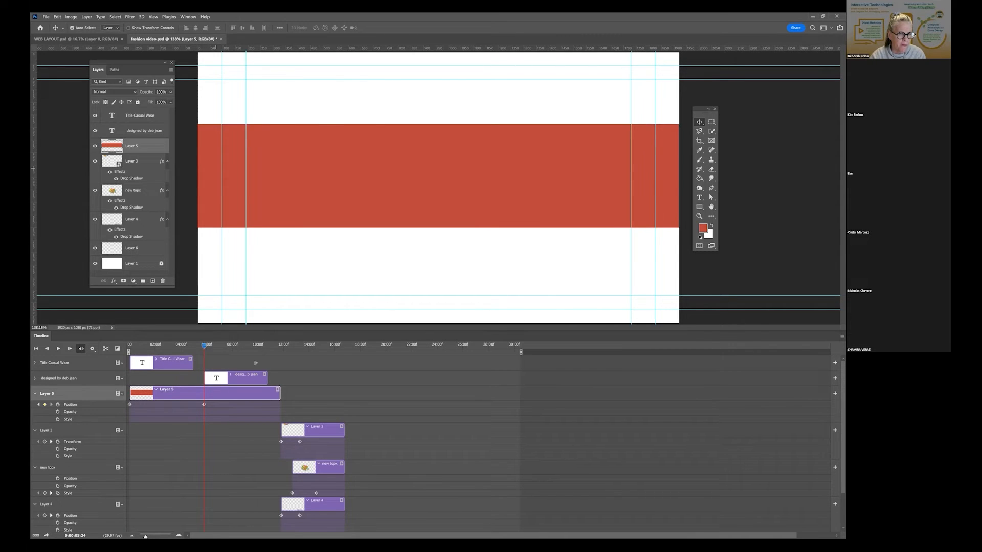
- Extend the Title Casual Wear clip to about 10 seconds and nudge the title text slightly lower within the red band
drag(255, 363, 255, 362)
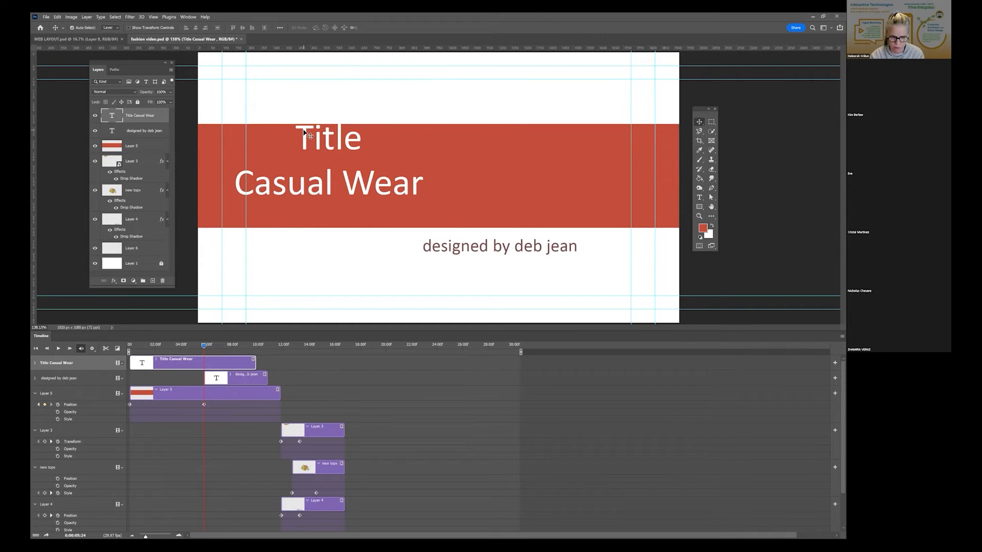
key(Up)
key(Up)
key(Up)
key(Up)
key(Up)
key(Up)
key(Up)
key(Down)
key(Down)
key(Down)
key(Down)
key(Down)
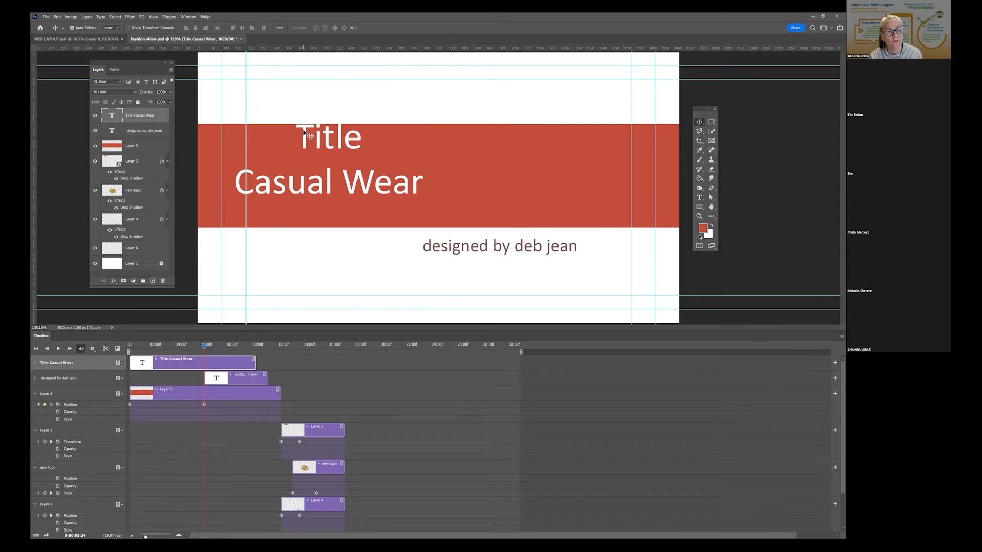
key(Down)
key(Down)
key(Down)
key(Down)
key(Down)
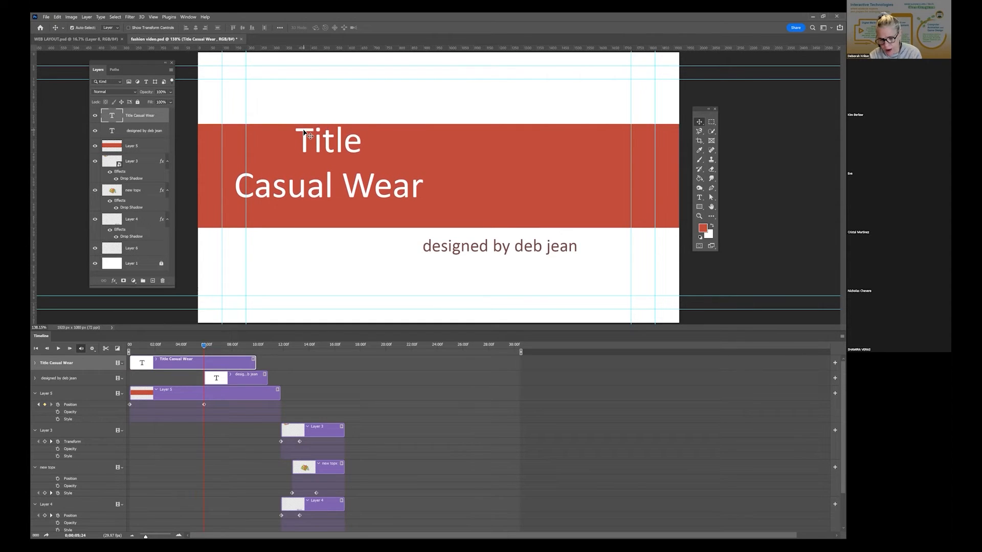
key(Down)
key(Down)
key(Down)
key(Down)
key(Down)
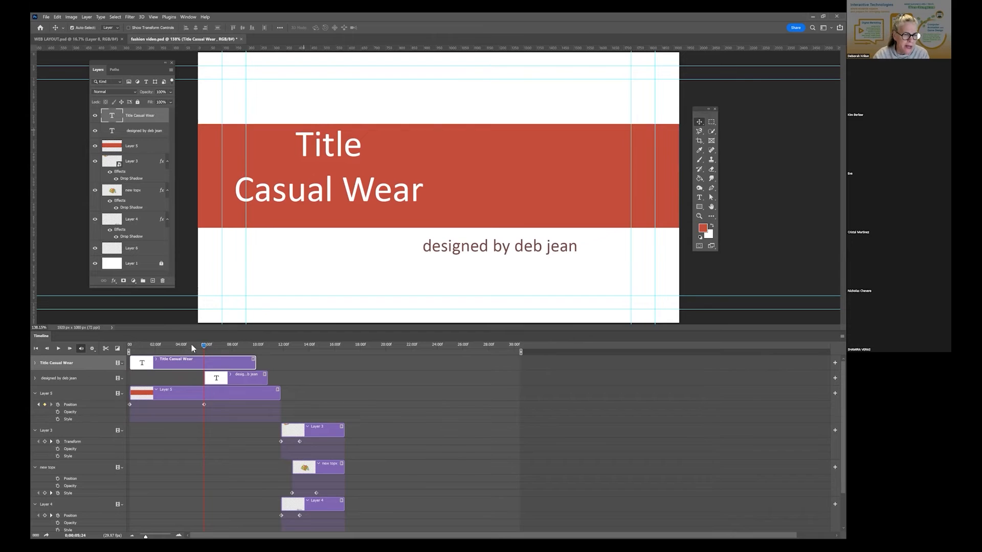
- Preview the opening briefly from the start, and apply a Fade transition to the beginning of the designer credit clip
drag(205, 347, 109, 349)
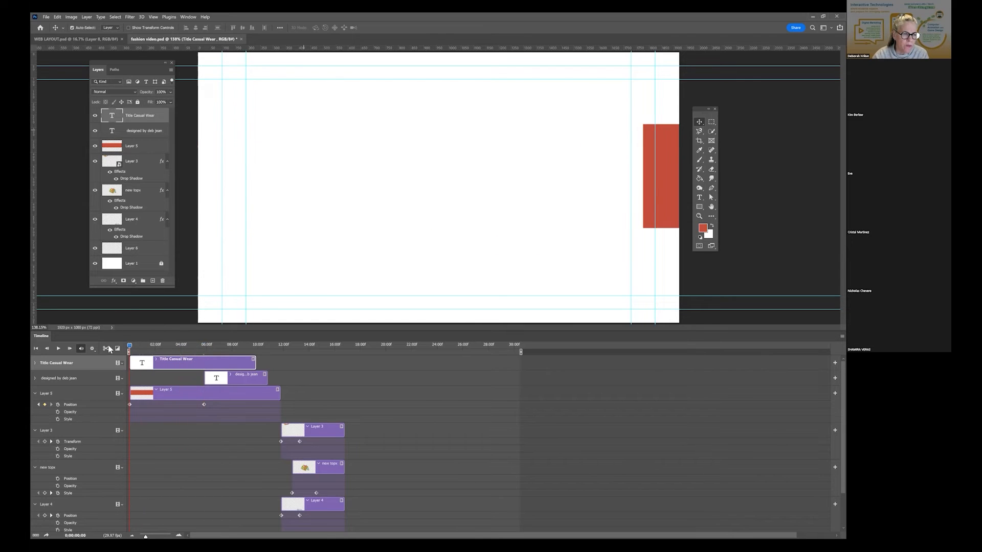
click(59, 350)
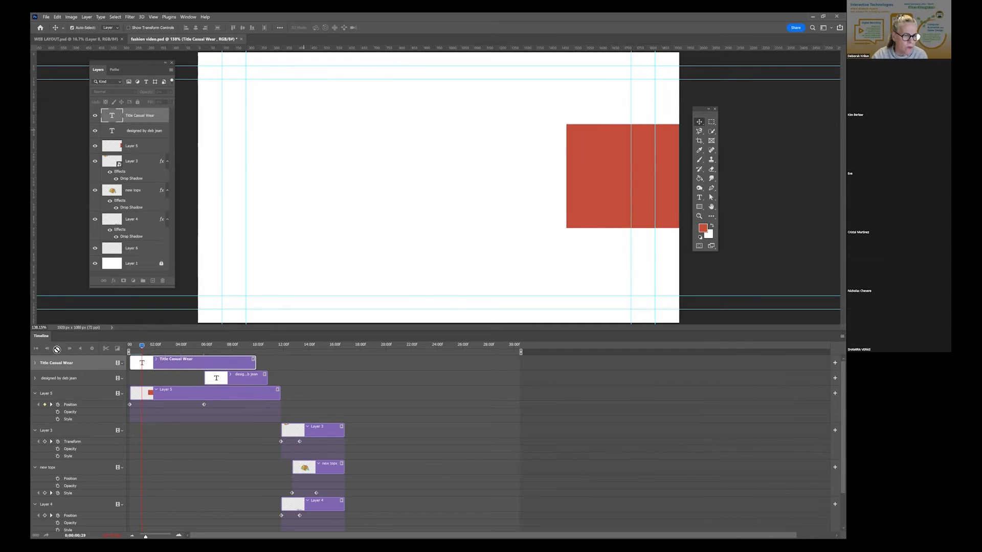
click(57, 350)
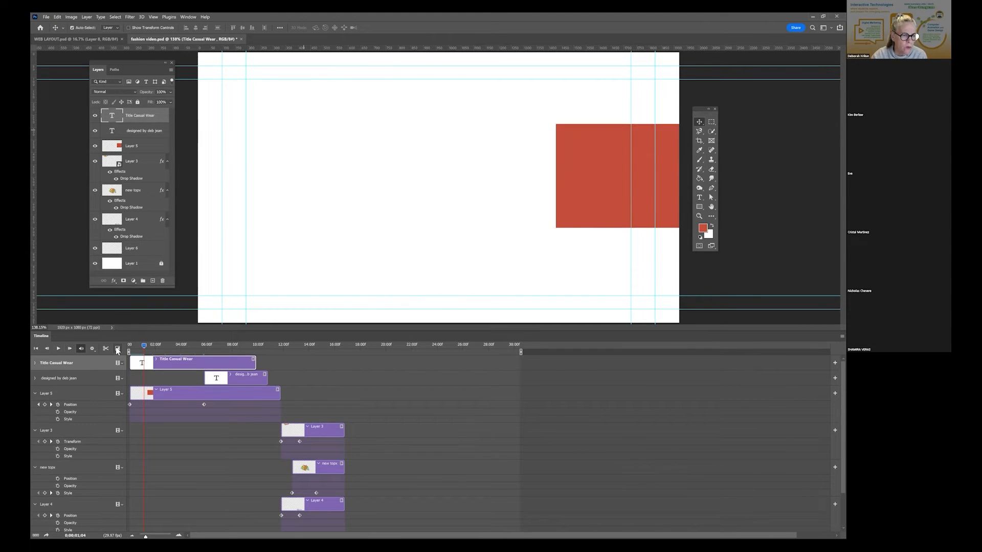
click(117, 349)
drag(123, 287, 210, 383)
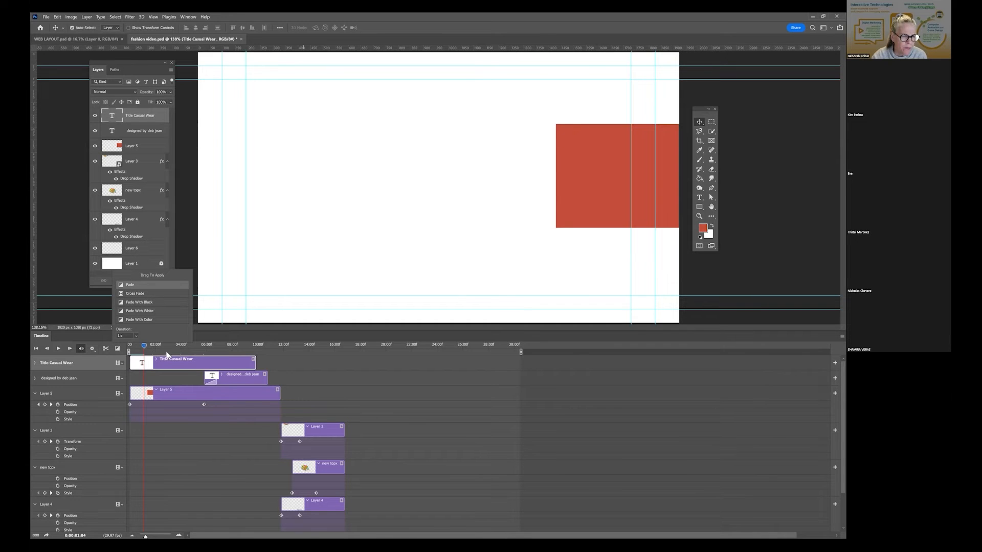
- Play the timeline from the start and again from about 12 seconds to review the title, band and tops animations
drag(143, 346, 129, 345)
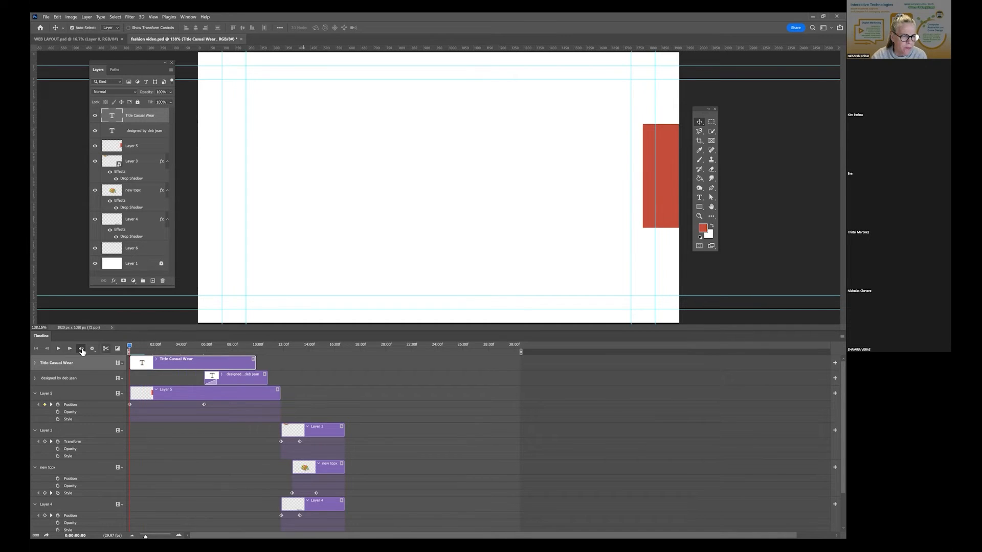
click(58, 348)
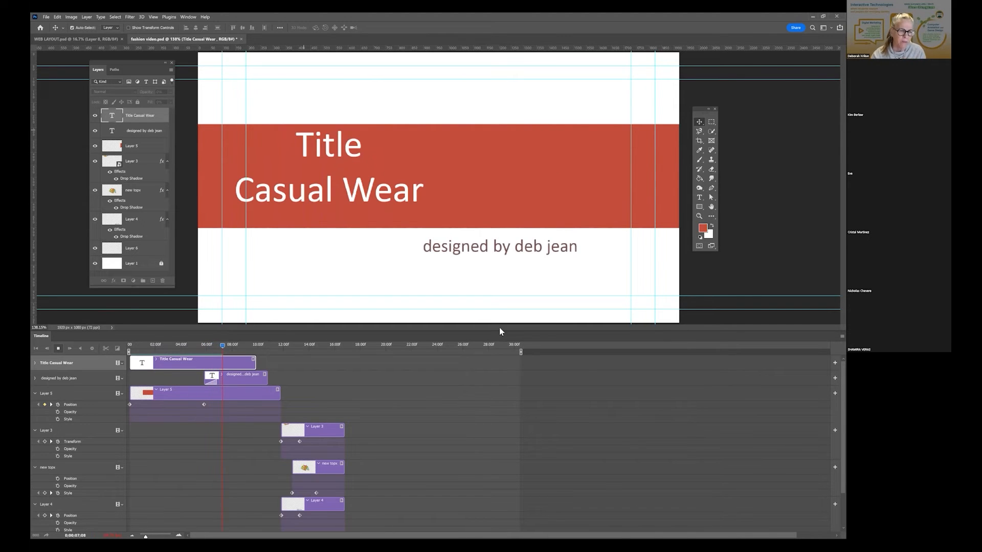
drag(227, 342, 278, 345)
key(space)
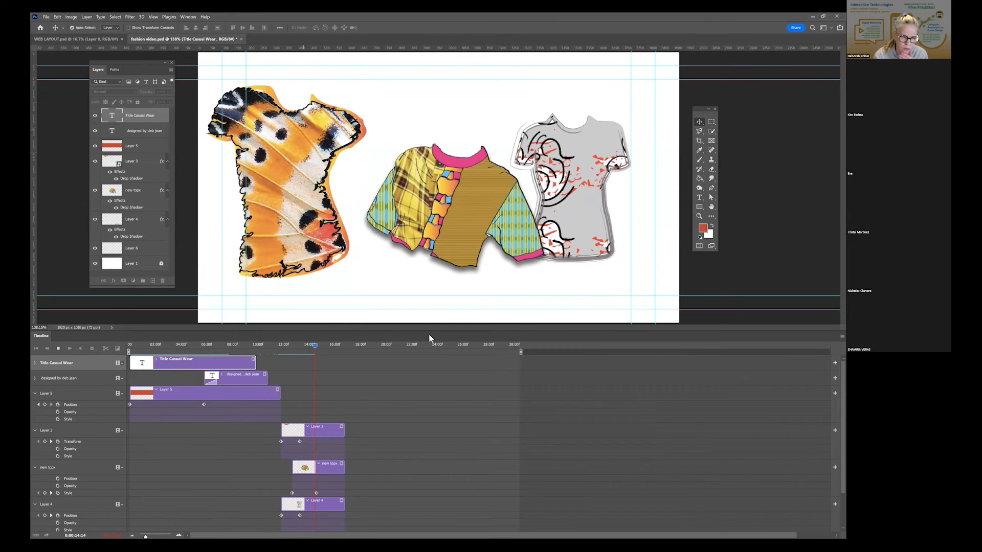
click(322, 346)
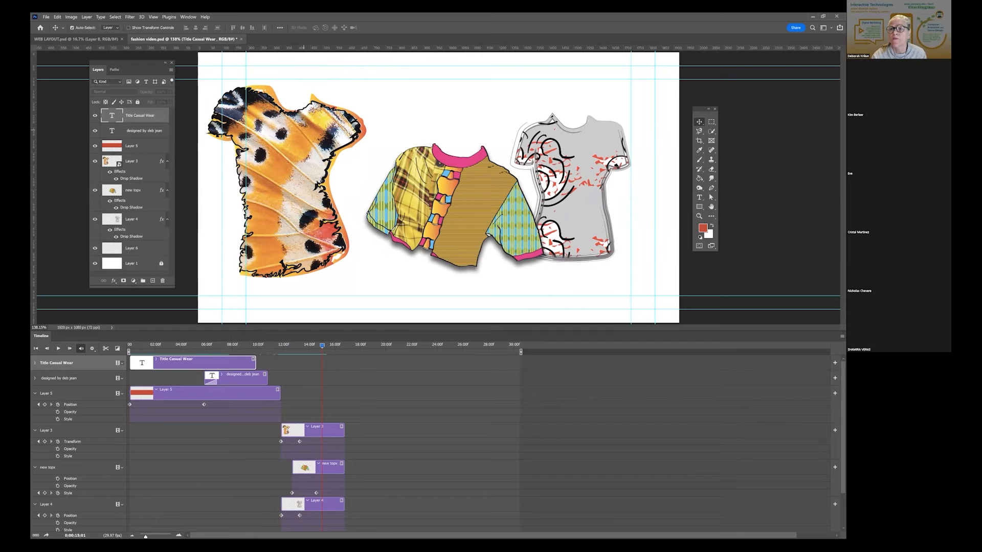
drag(322, 344, 328, 372)
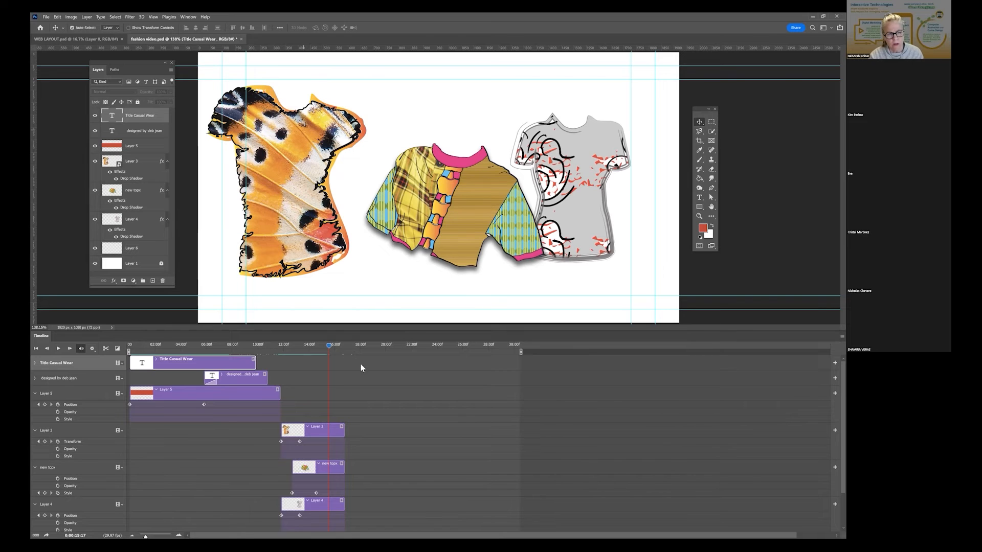
mouse_move(326, 346)
mouse_down()
mouse_move(339, 348)
mouse_move(328, 349)
mouse_up()
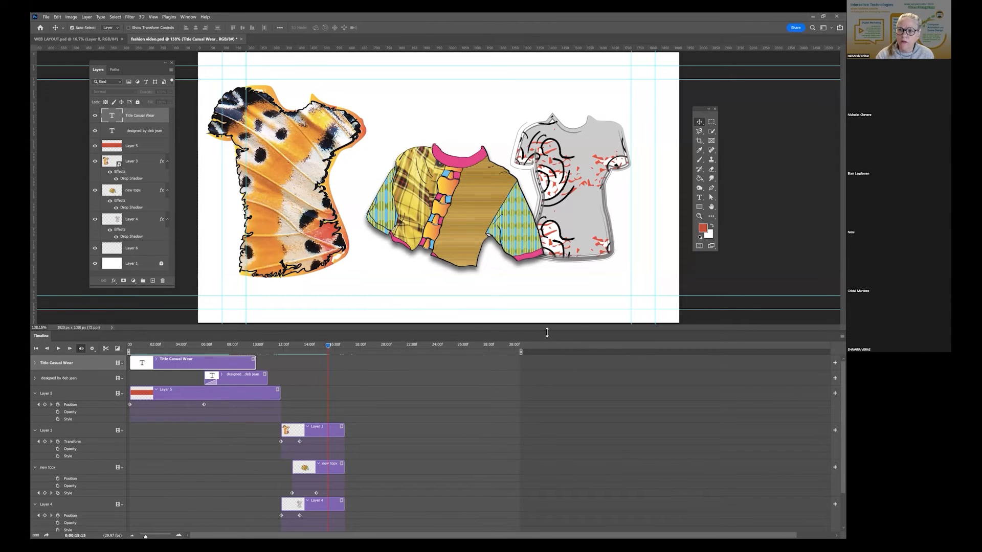
- Extend the Layer 5 clip to the end of the video and add a Position keyframe just after the tops' clips end, near 17 seconds
drag(547, 332, 549, 274)
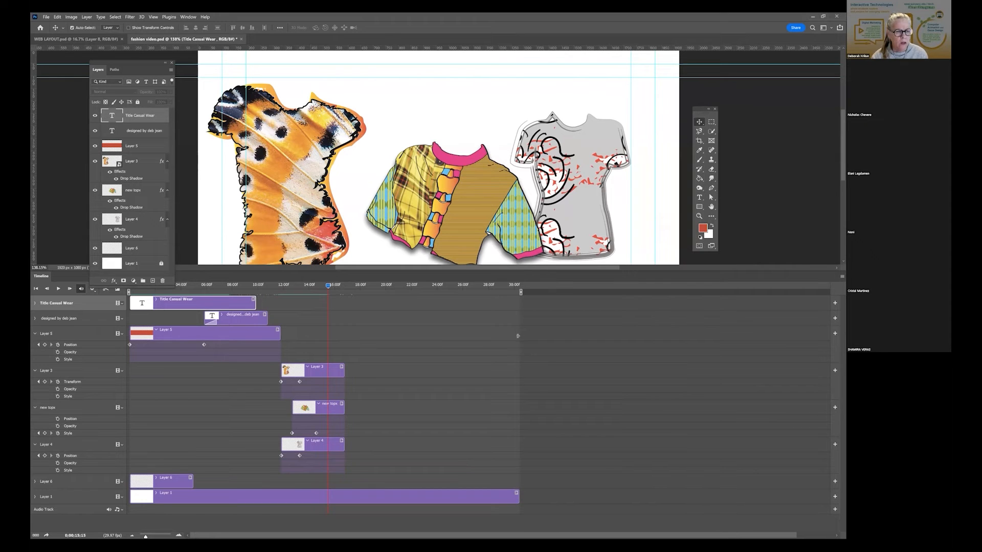
drag(279, 334, 518, 334)
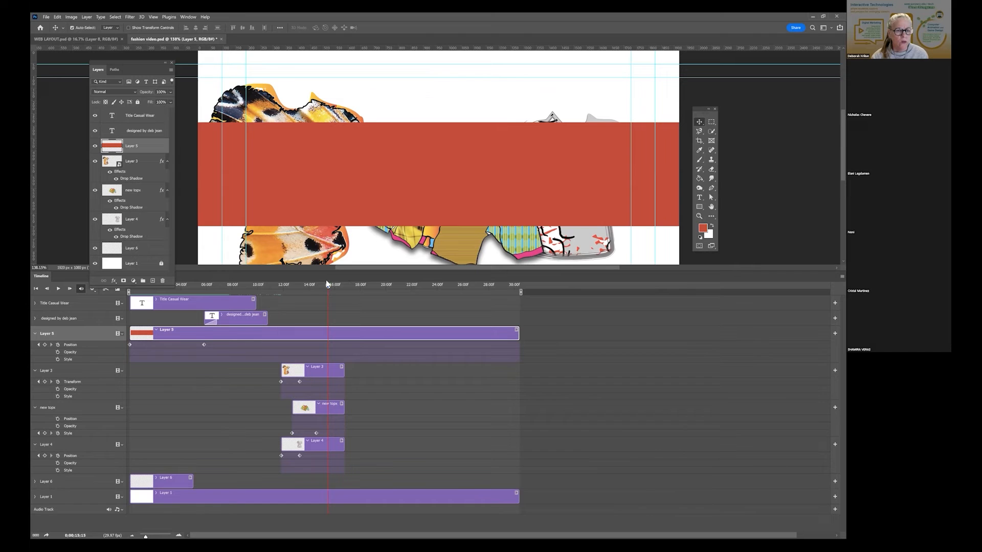
drag(327, 285, 345, 305)
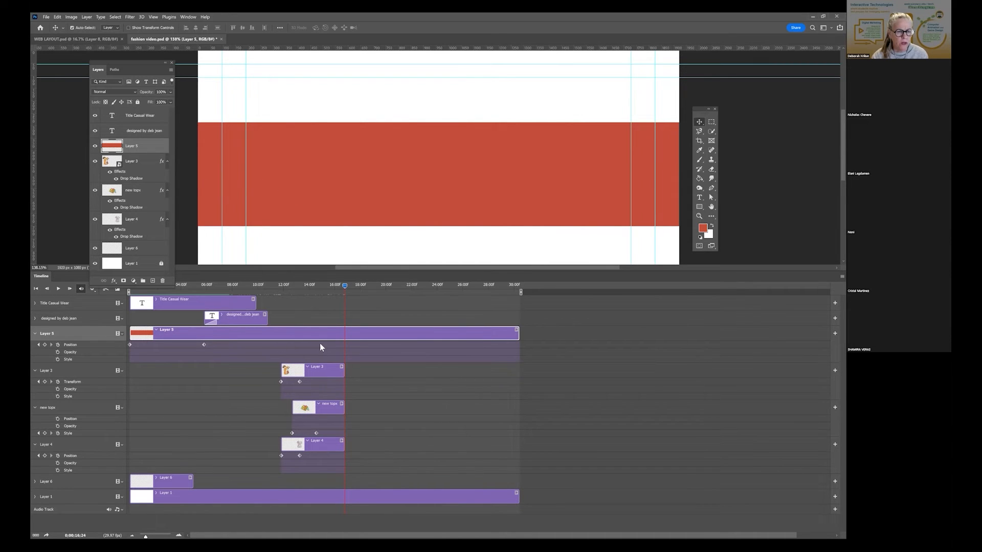
drag(345, 286, 311, 286)
click(346, 285)
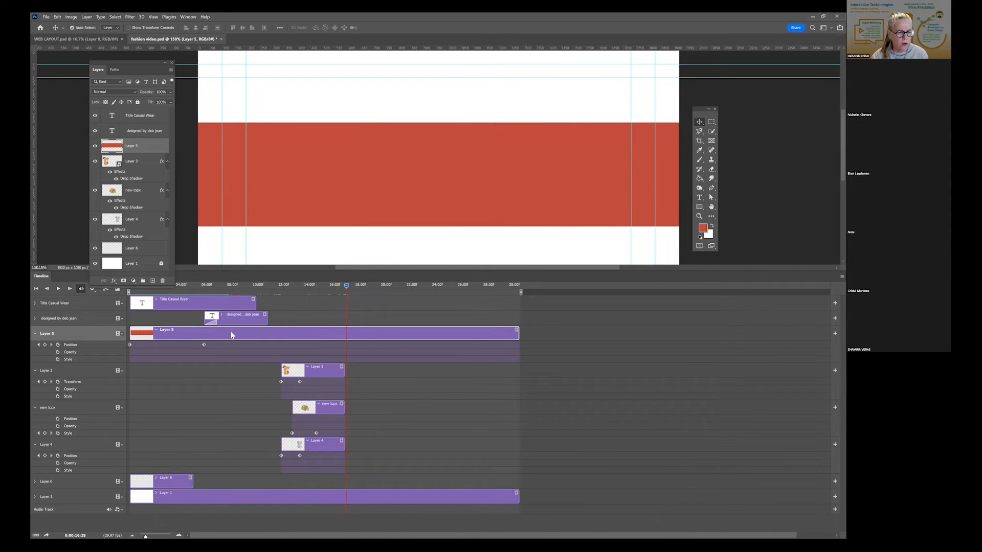
click(45, 345)
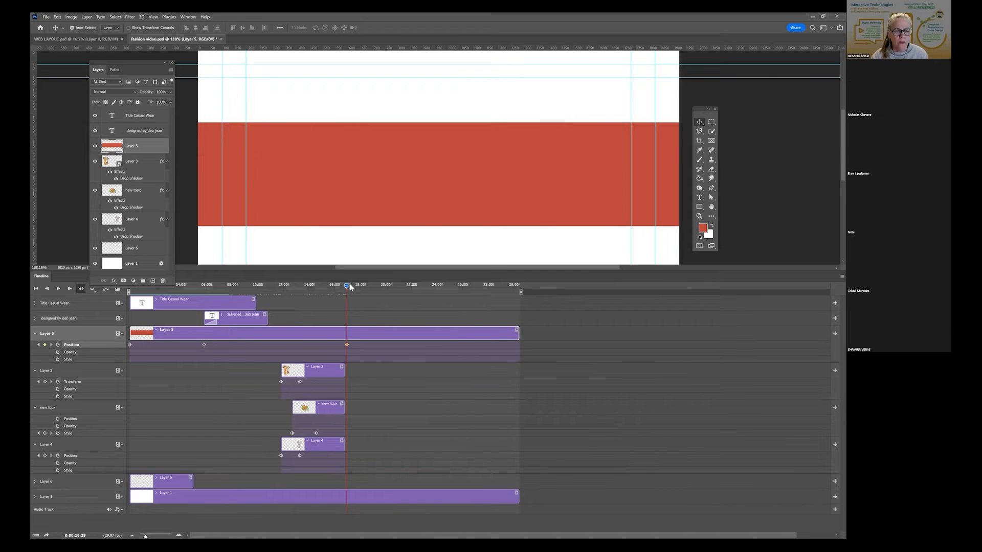
- At the end of the timeline, move the red band left mostly off the canvas for a final Position keyframe, and check the movement
drag(307, 289, 488, 311)
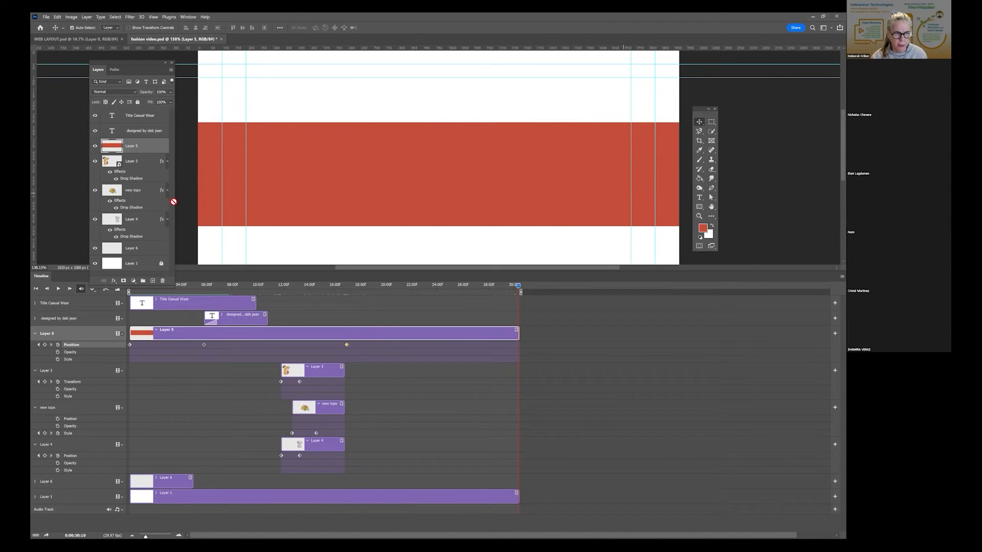
drag(174, 202, 206, 202)
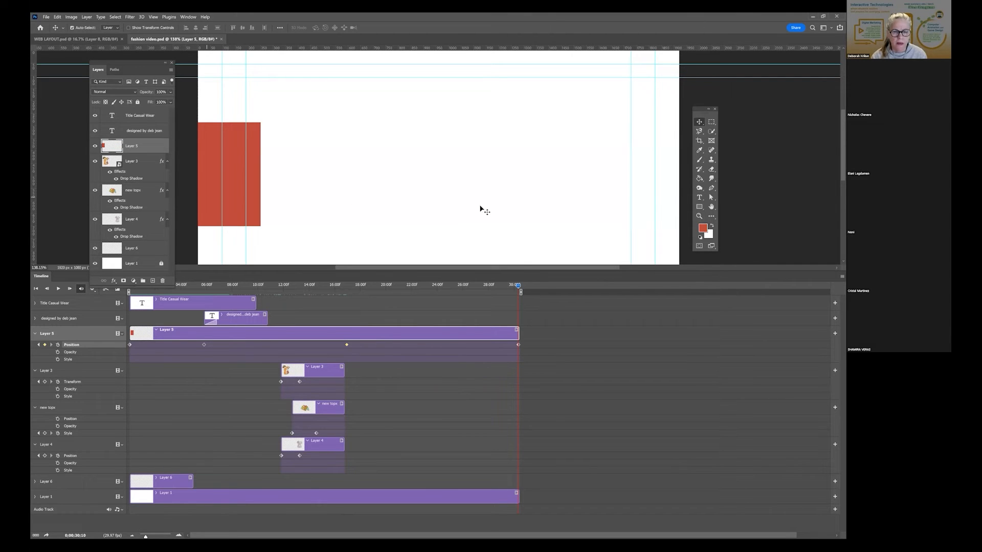
drag(519, 286, 443, 296)
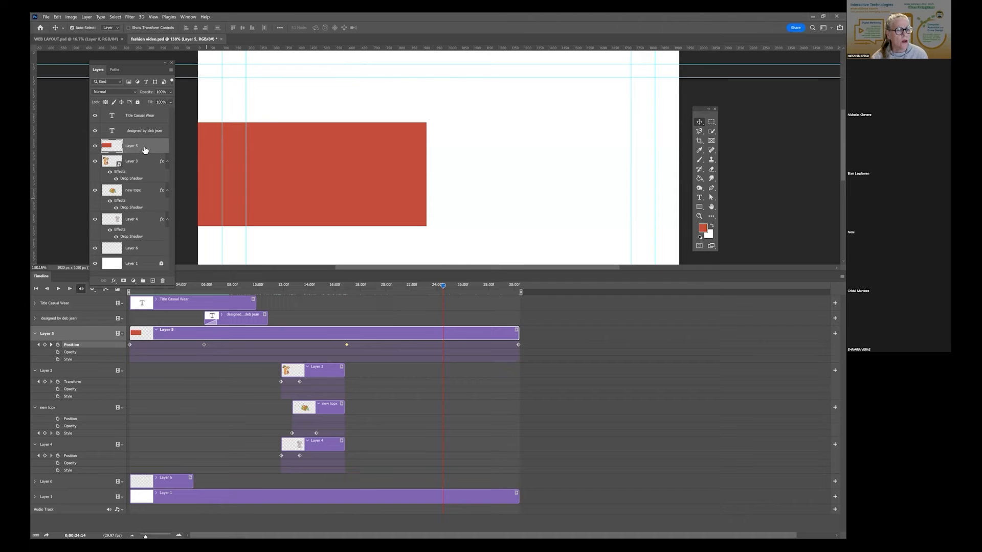
- Move Layer 5 beneath the tops' layers, and extend the Layer 3, new tops and Layer 4 clips to about 25, 28 and 29.5 seconds
drag(145, 208, 145, 243)
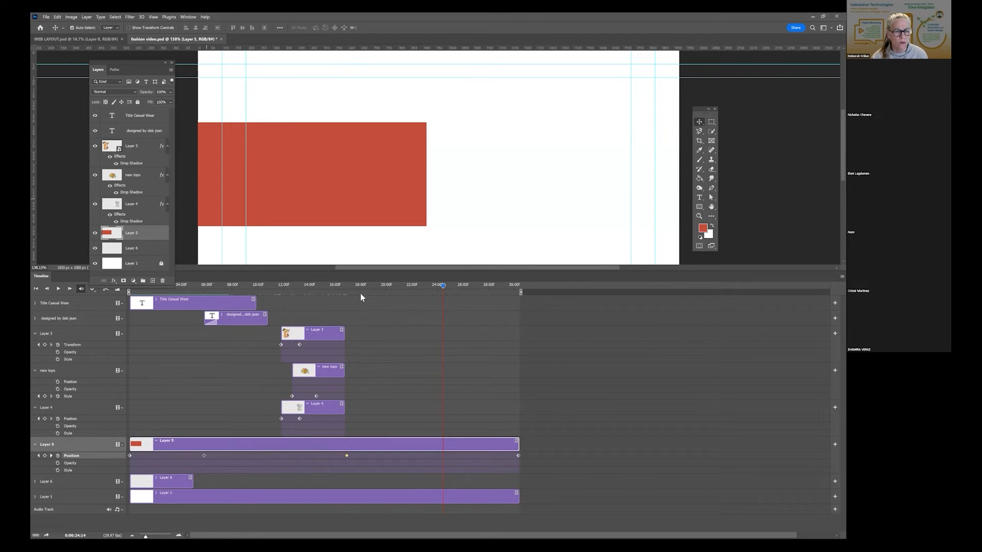
drag(430, 289, 401, 299)
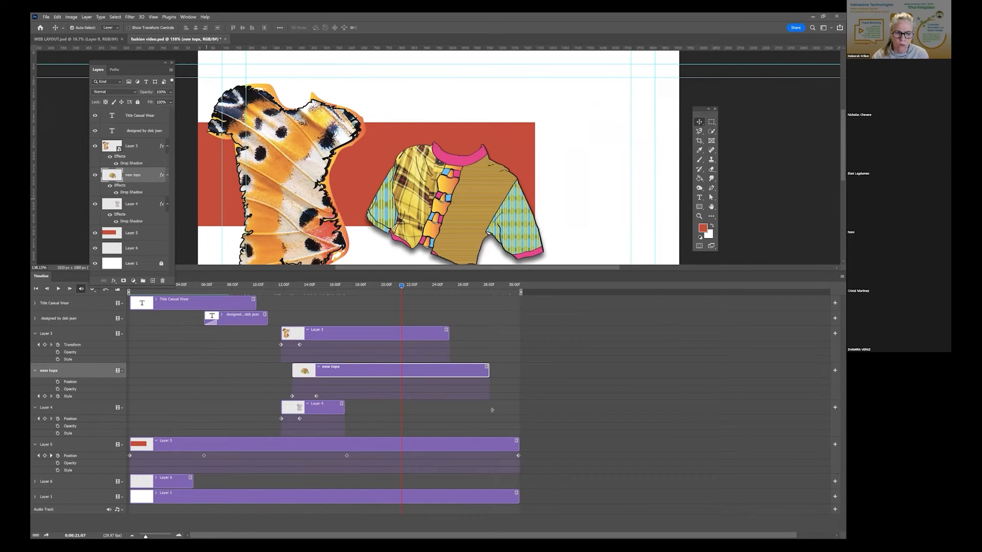
drag(509, 410, 510, 409)
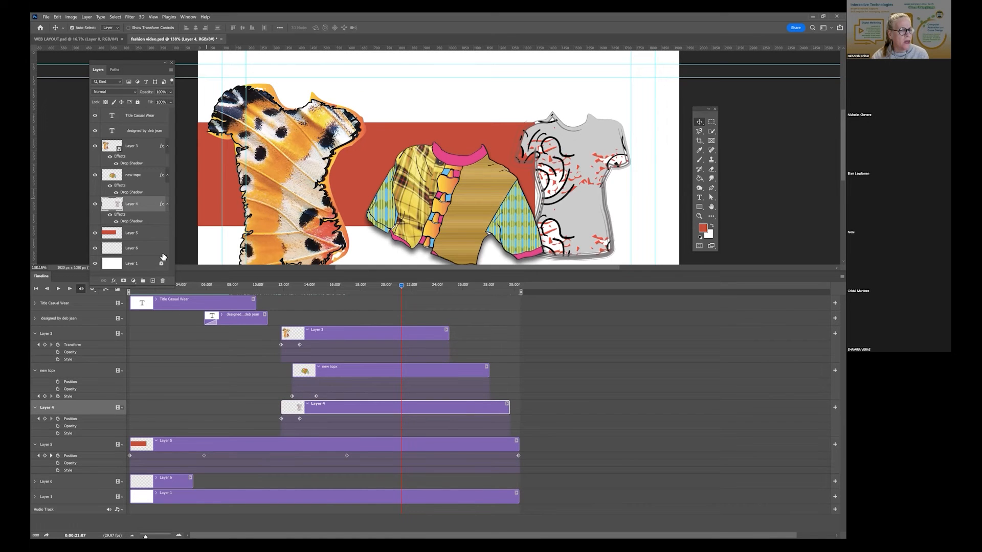
- Add a Fade transition to the start of the Title Casual Wear, Layer 3, new tops, Layer 4 and Layer 5 clips
click(78, 101)
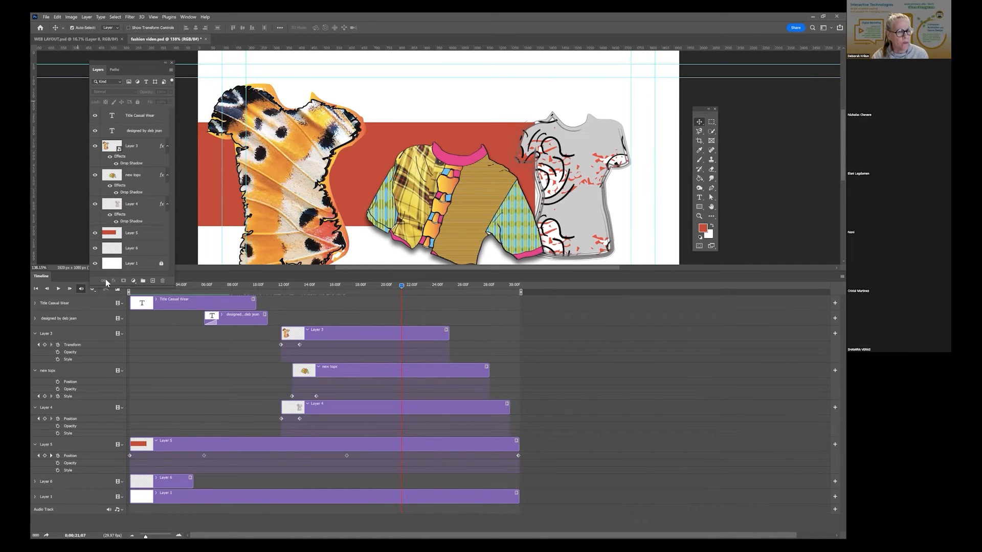
click(166, 63)
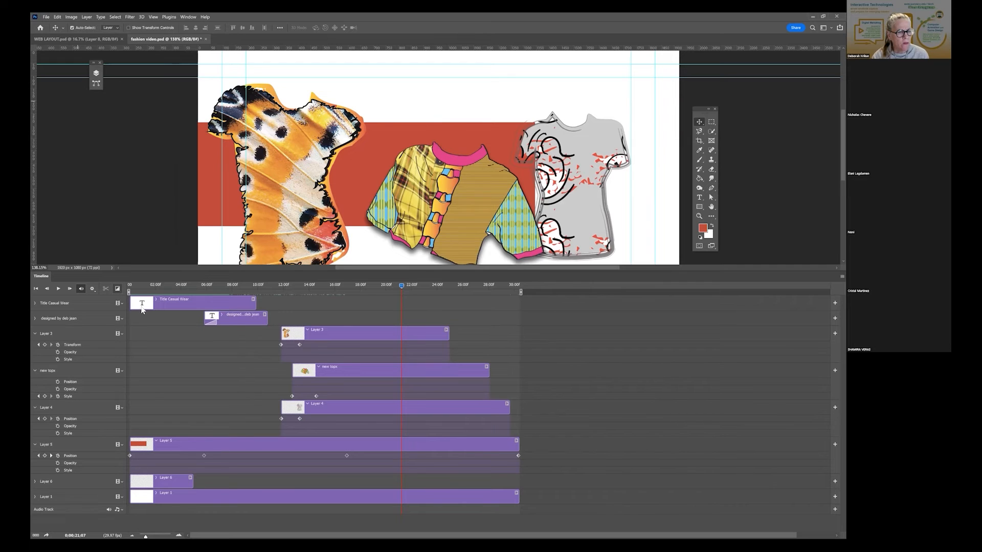
click(117, 288)
drag(122, 225, 143, 312)
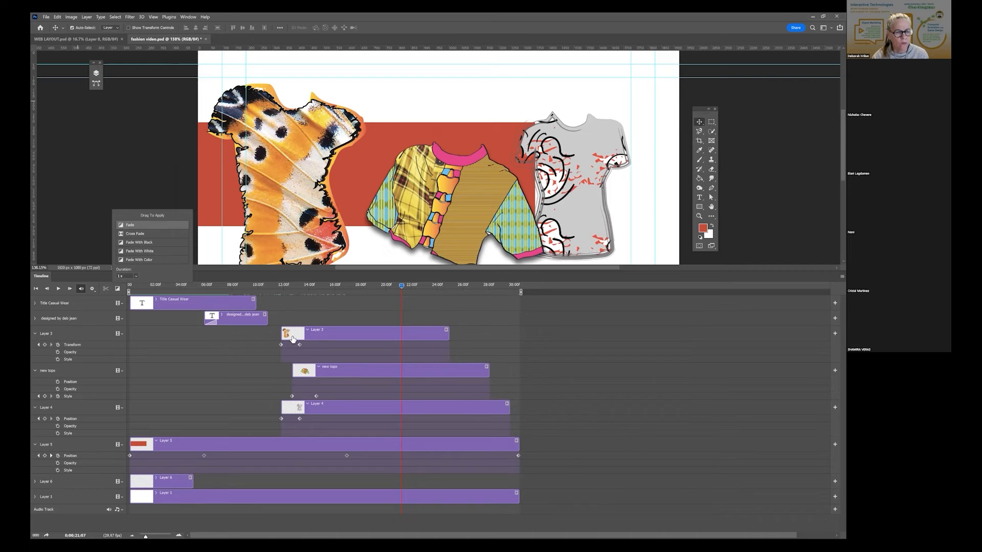
drag(292, 339, 292, 340)
drag(122, 229, 298, 369)
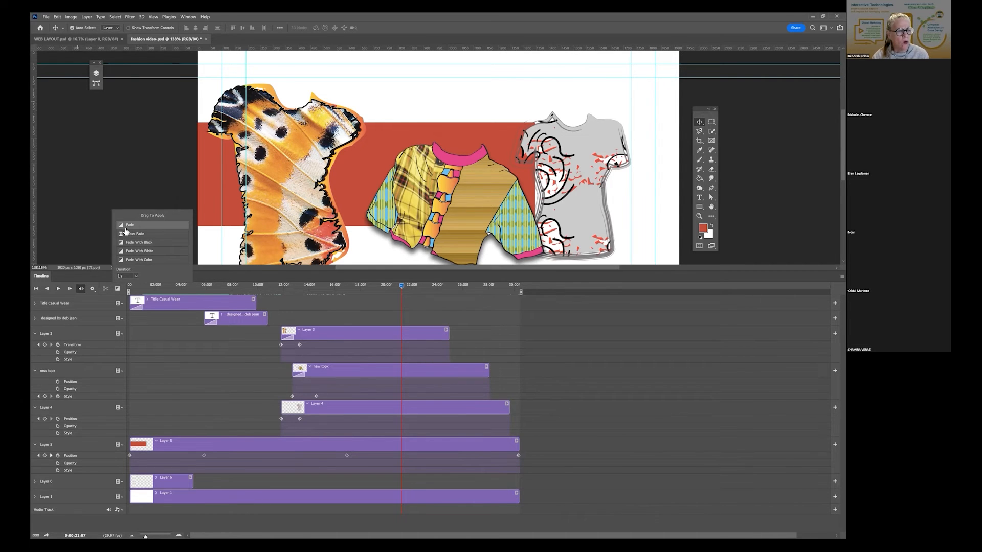
mouse_move(122, 229)
mouse_down()
mouse_move(270, 404)
mouse_move(289, 409)
mouse_up()
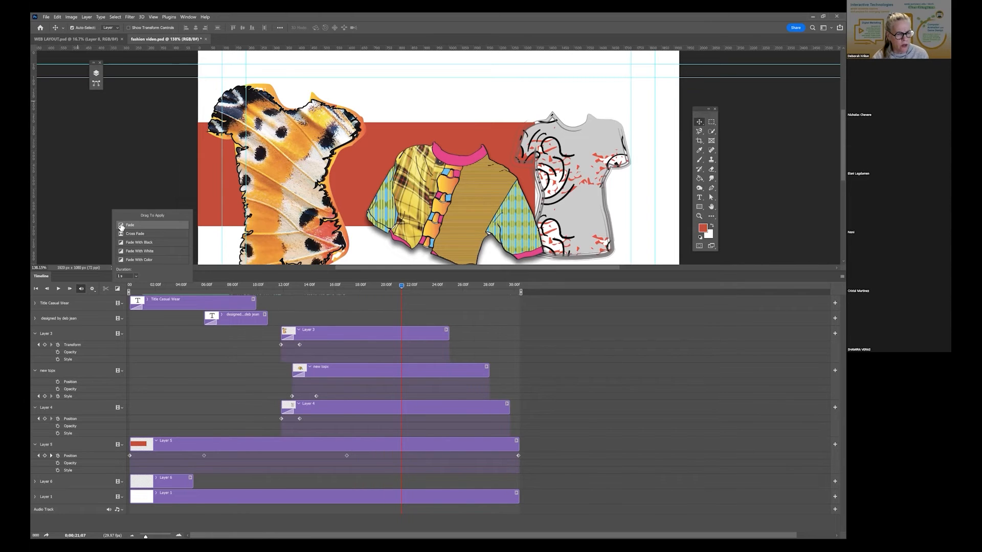
drag(152, 435, 151, 436)
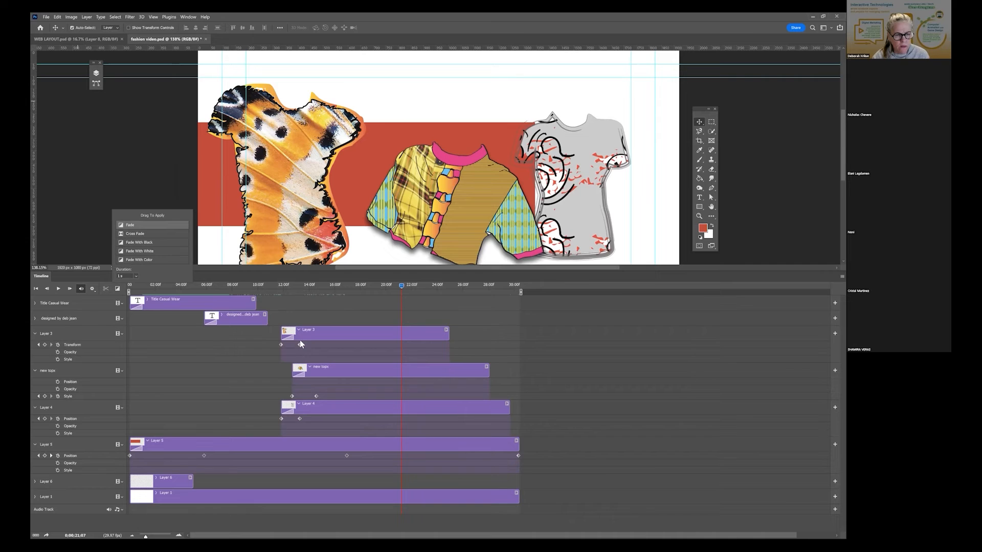
- Move the second keyframes of Layer 3, new tops and Layer 4 to about 17, 18.5 and 25 seconds, and check the slower movement
drag(300, 344, 336, 345)
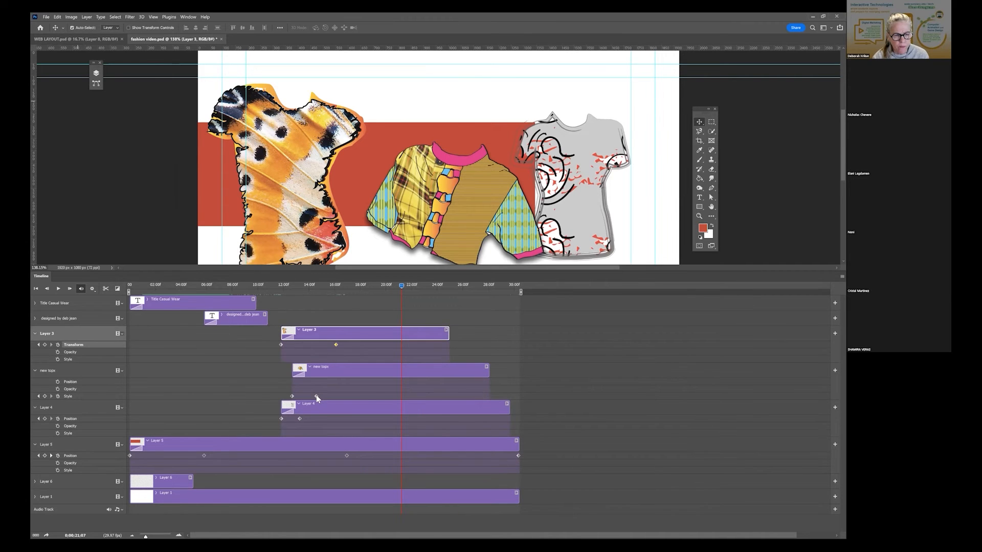
drag(367, 394, 367, 396)
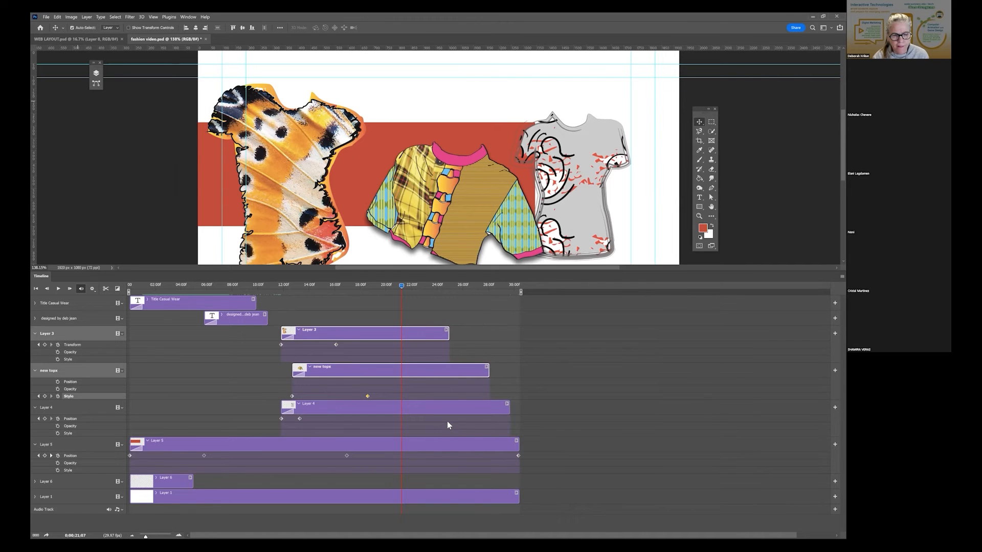
drag(453, 420, 455, 419)
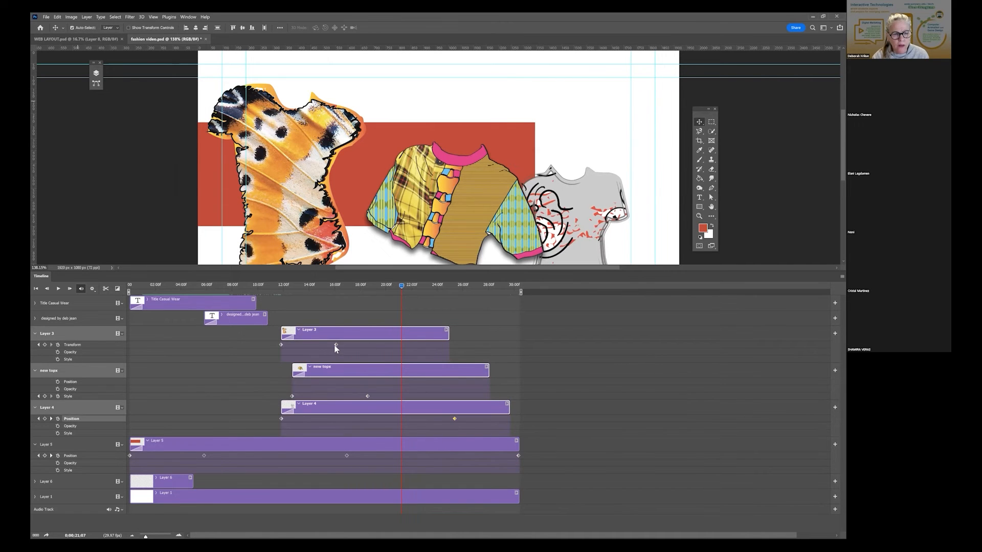
drag(346, 344, 347, 344)
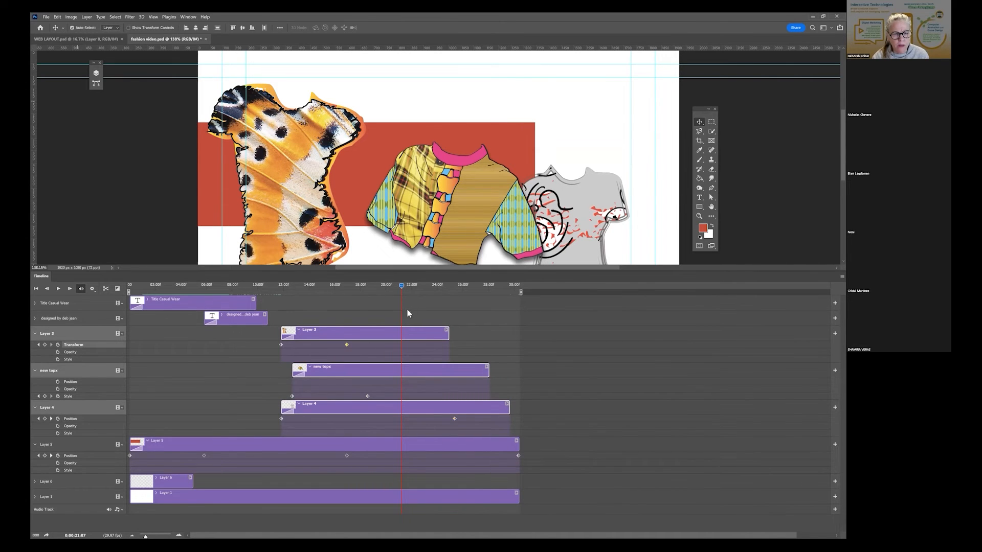
drag(394, 287, 416, 284)
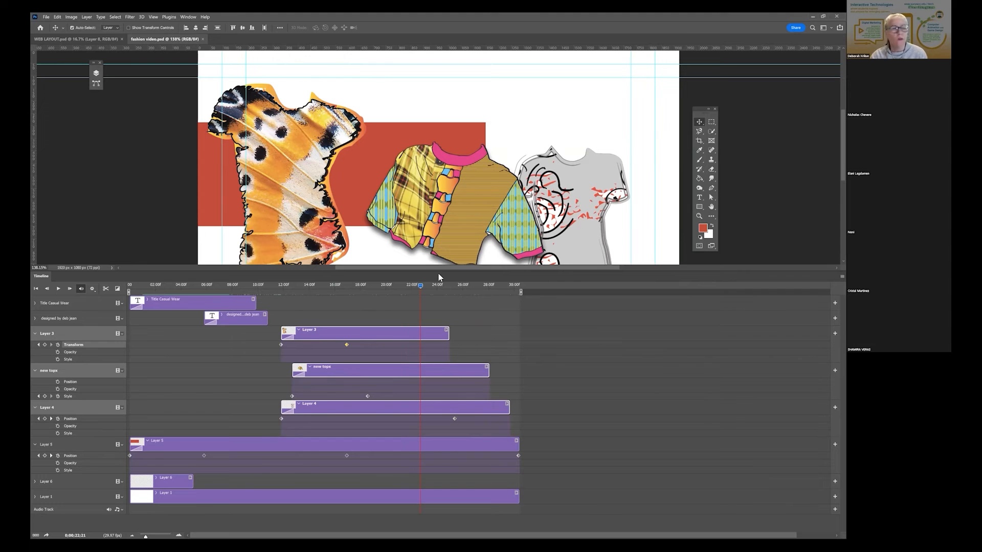
- Start a video render of the project and name the output file fashion roughcut.mp4
click(45, 17)
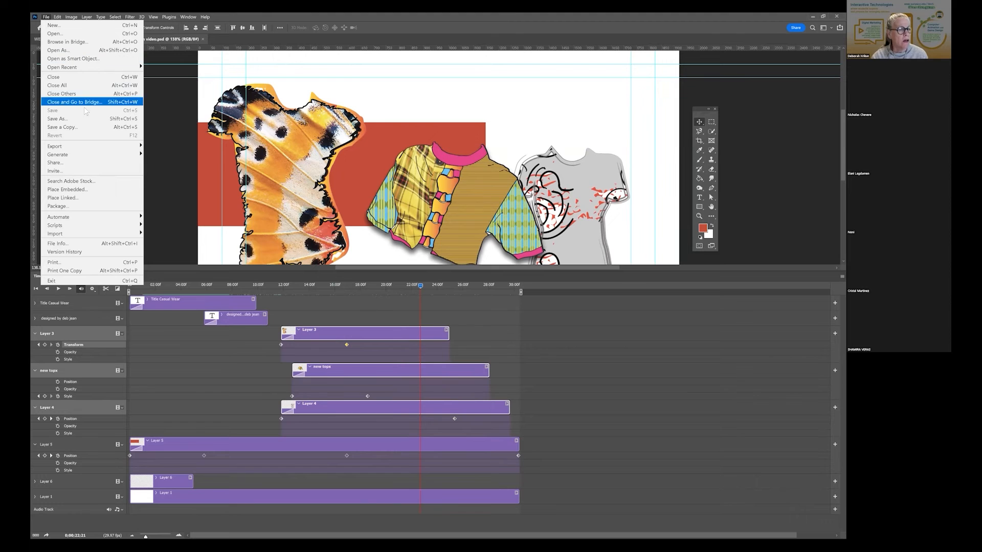
mouse_move(54, 147)
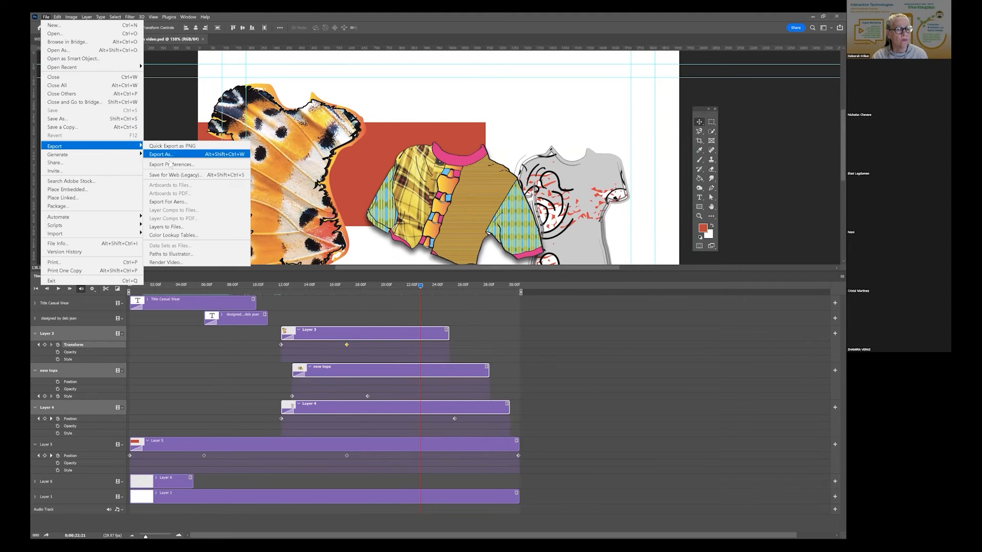
click(193, 262)
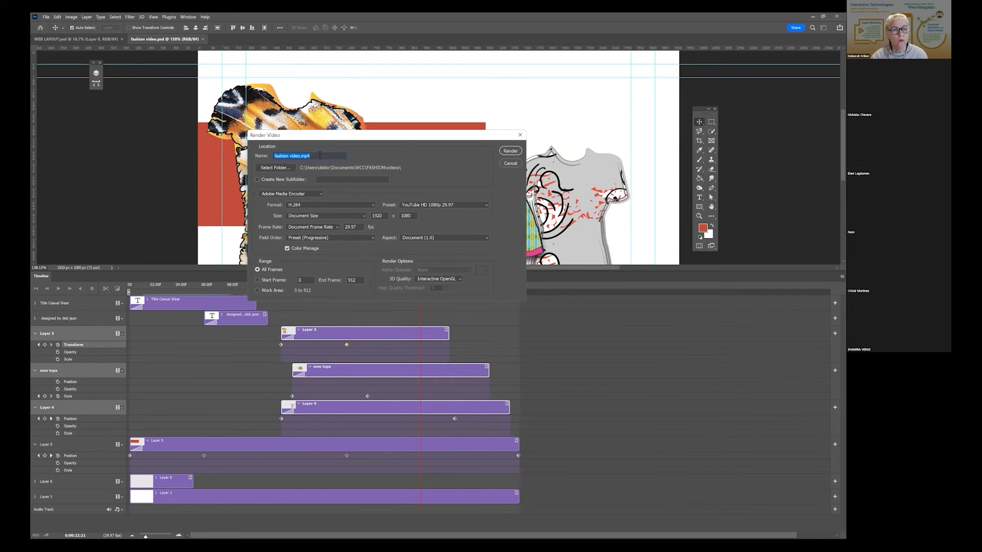
click(291, 156)
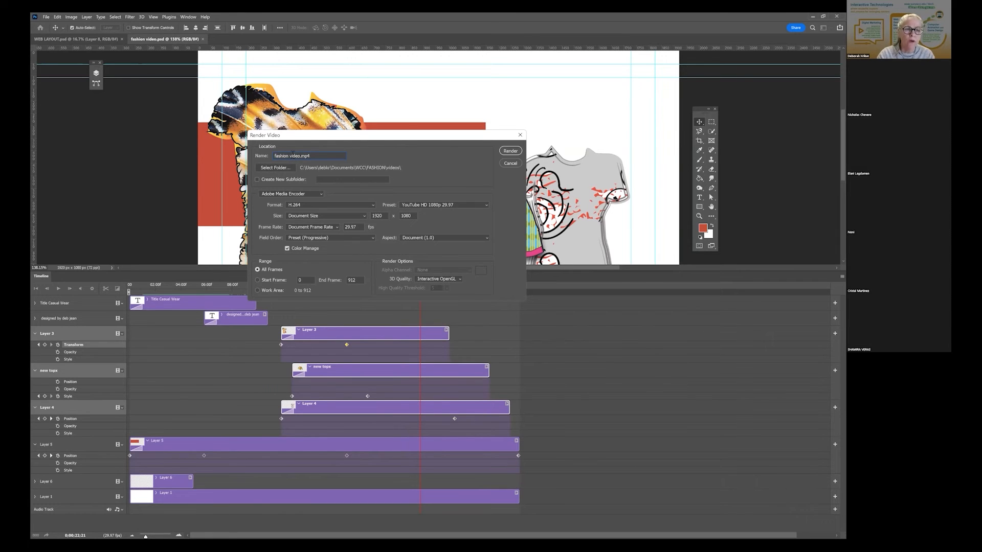
key(BackSpace)
key(BackSpace)
key(BackSpace)
key(BackSpace)
key(BackSpace)
text(roughcut)
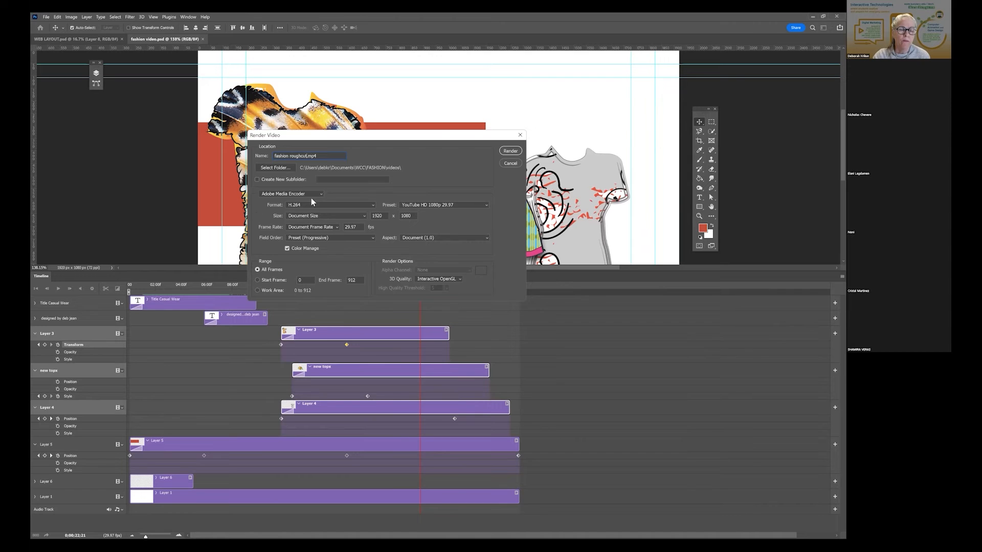
- Render the video in H.264 format with the YouTube HD 1080p 29.97 preset
click(311, 205)
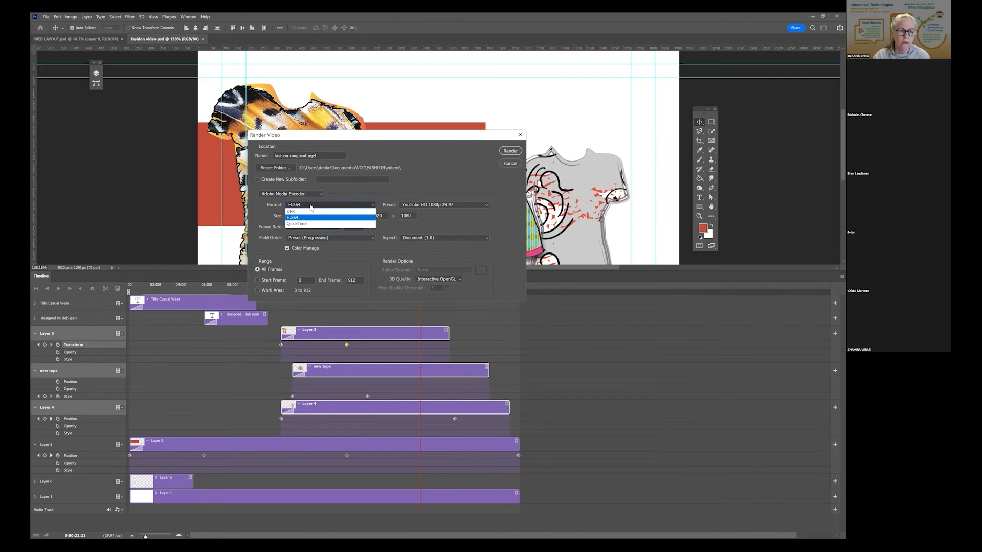
click(298, 218)
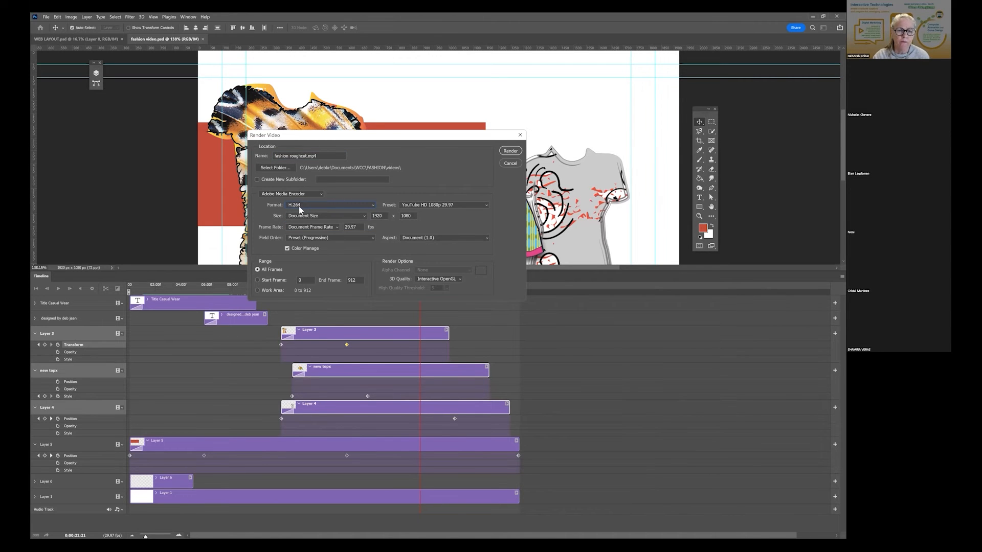
click(432, 204)
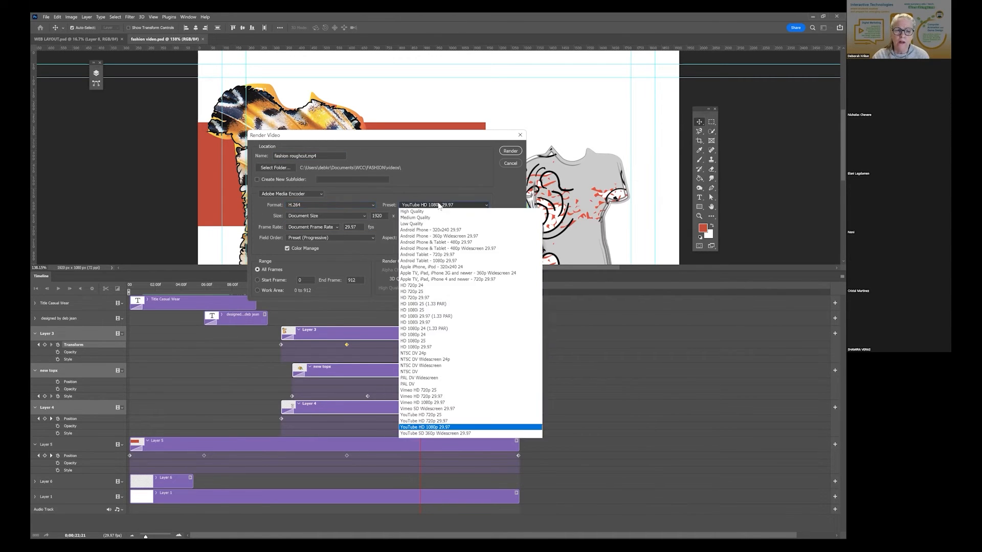
click(439, 427)
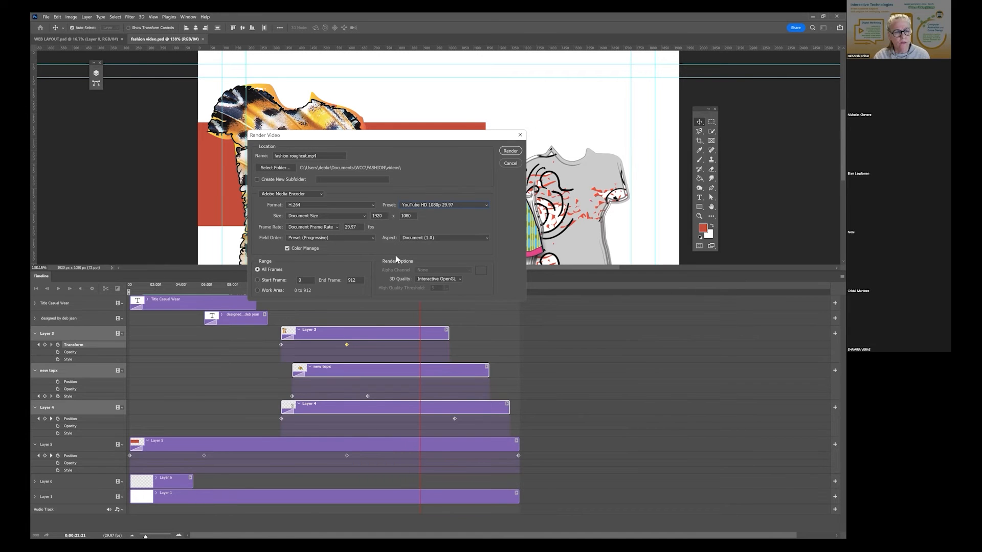
click(513, 152)
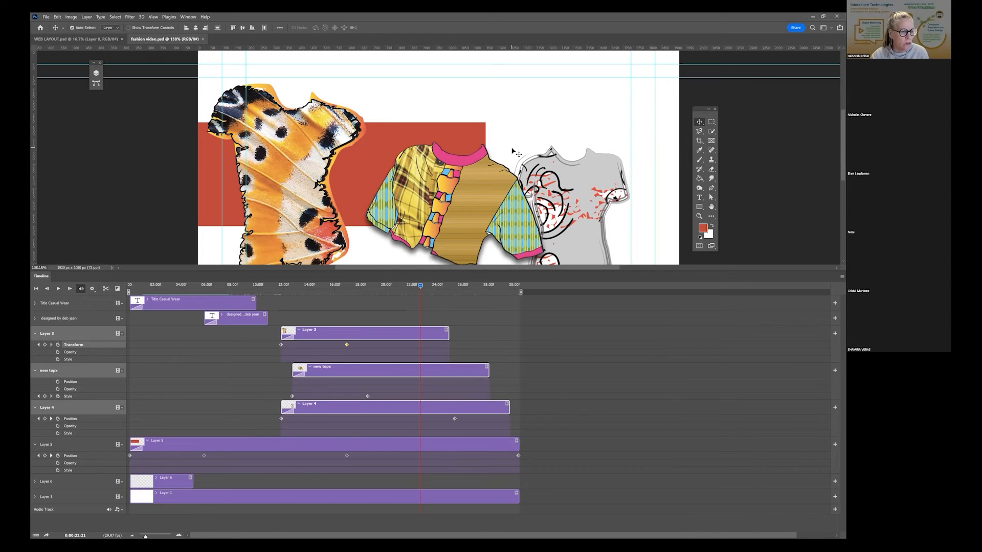
- Play the animation from the start, enlarge the canvas area, and review the tops' entrance from about 11 seconds
click(36, 289)
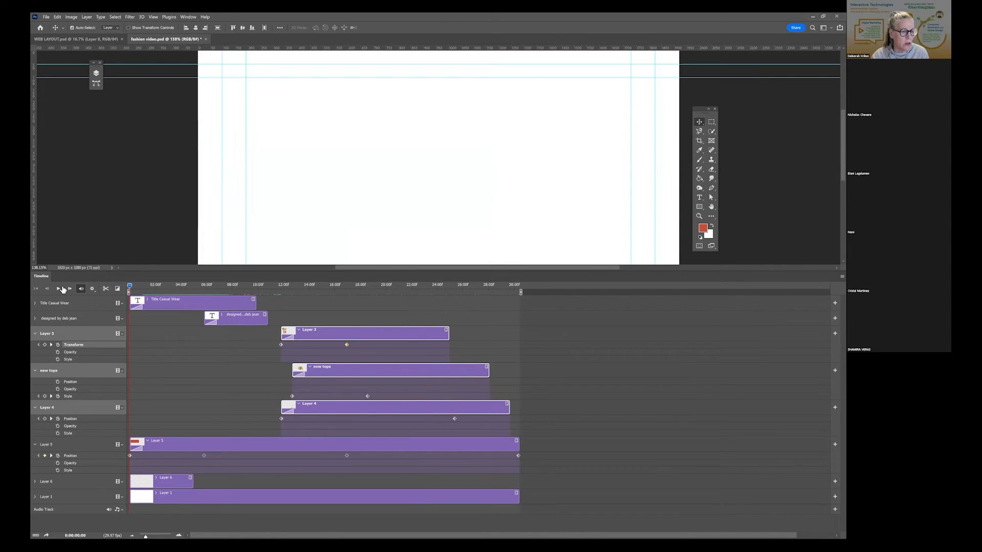
click(58, 289)
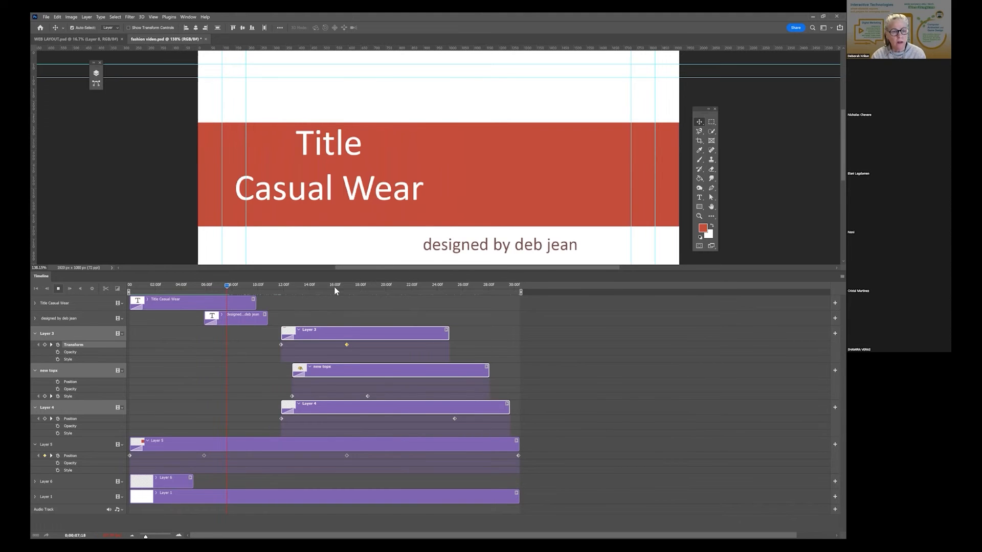
key(space)
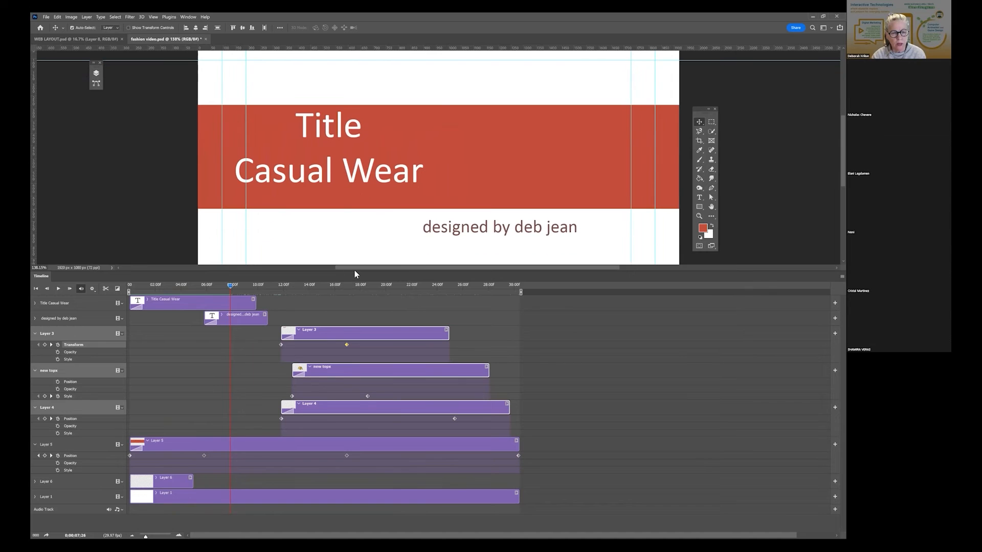
drag(356, 272, 344, 348)
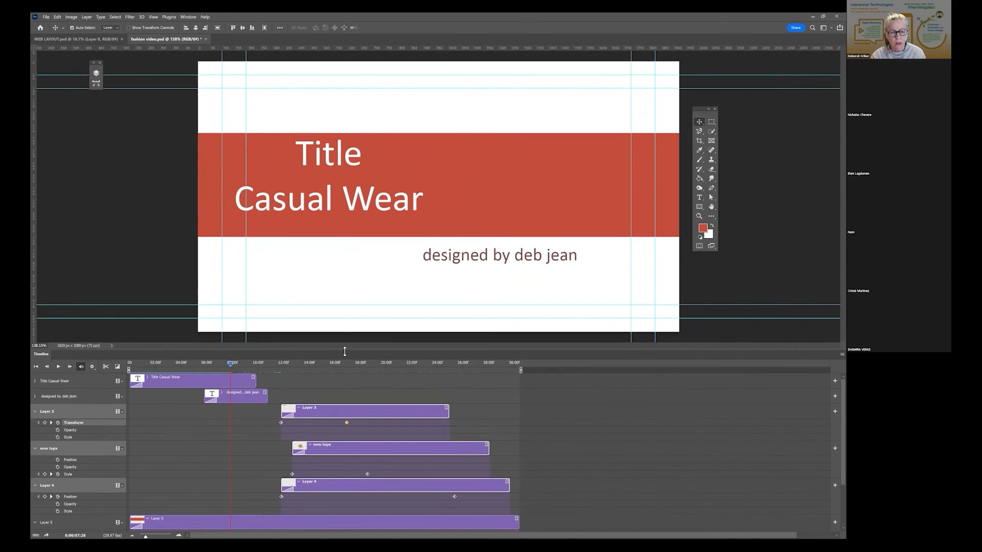
click(230, 362)
click(271, 361)
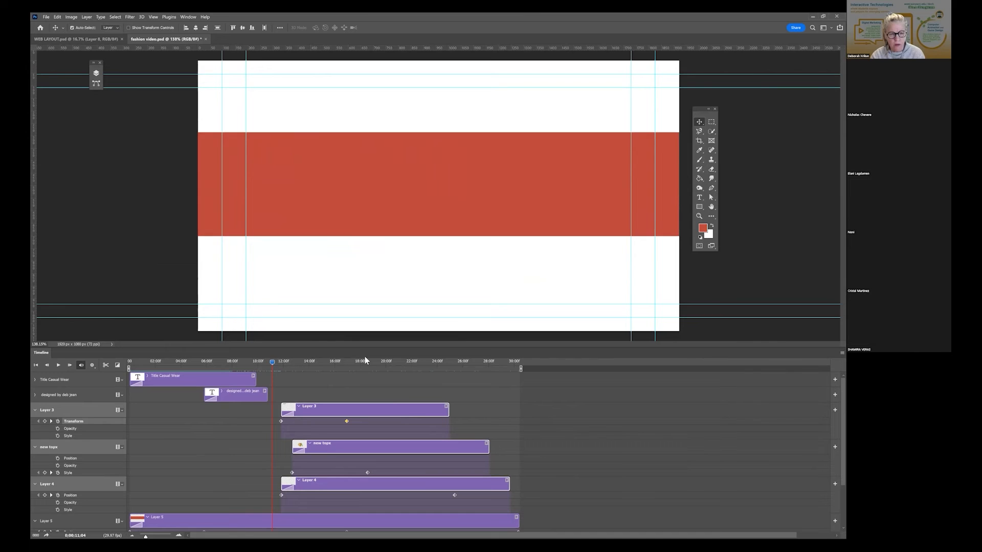
key(space)
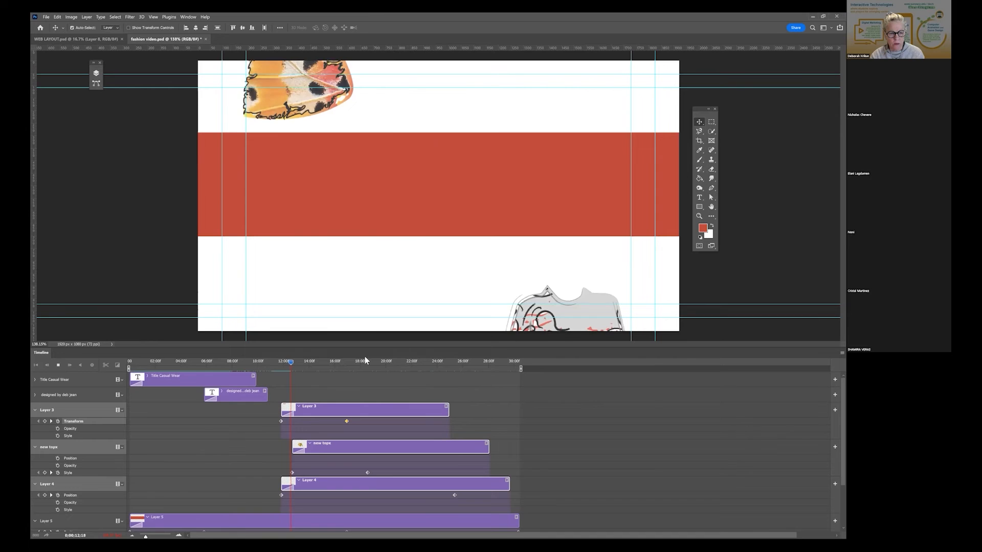
click(305, 362)
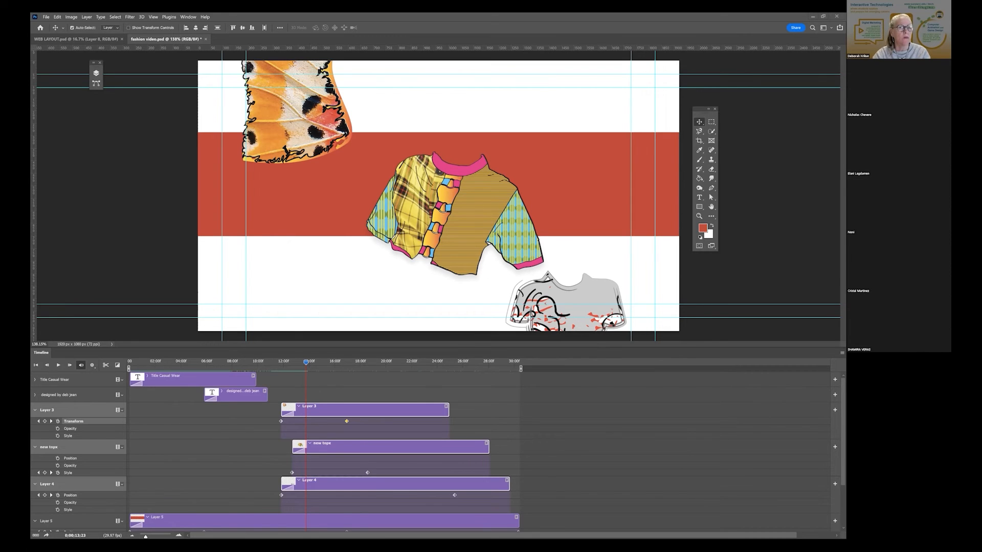
- Open the forest JPG image from the ILLUS DESIGNS folder
click(46, 17)
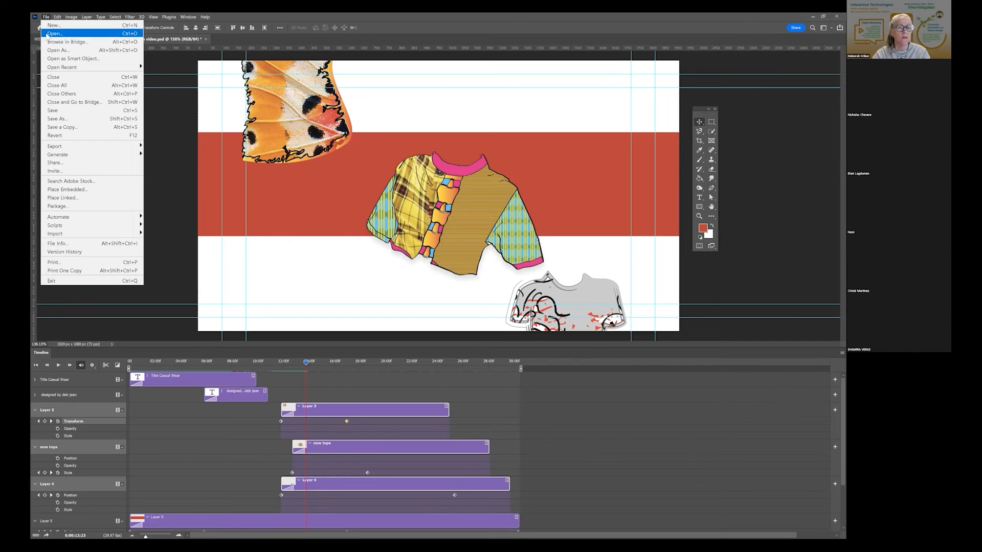
key(Escape)
key(ctrl+o)
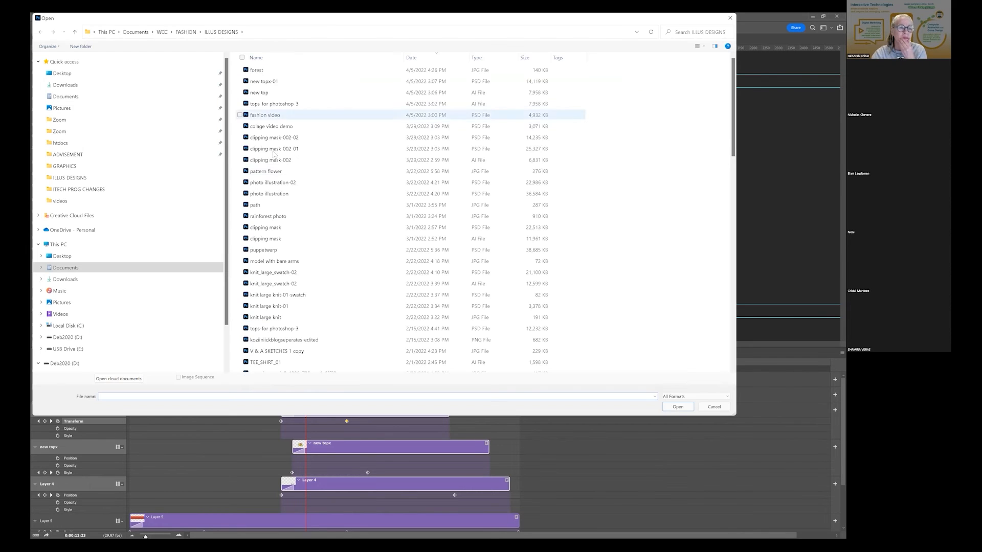
click(256, 70)
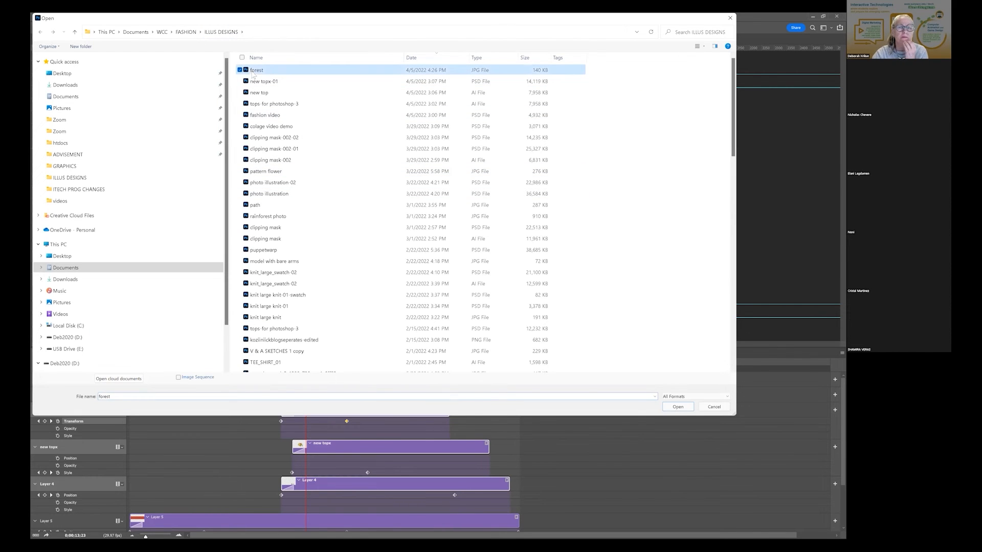
click(677, 407)
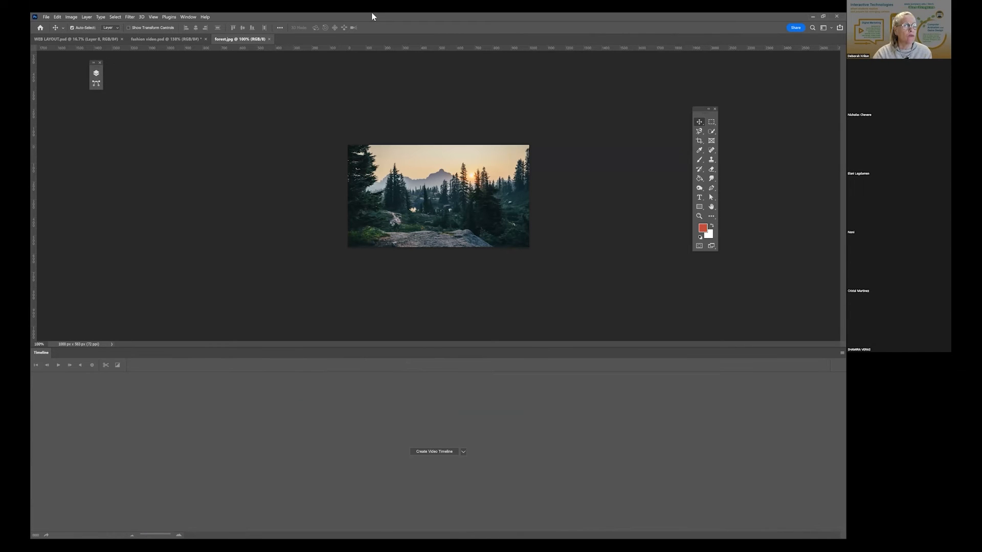
- Check the forest image's dimensions with its width and height shown in pixels
click(73, 18)
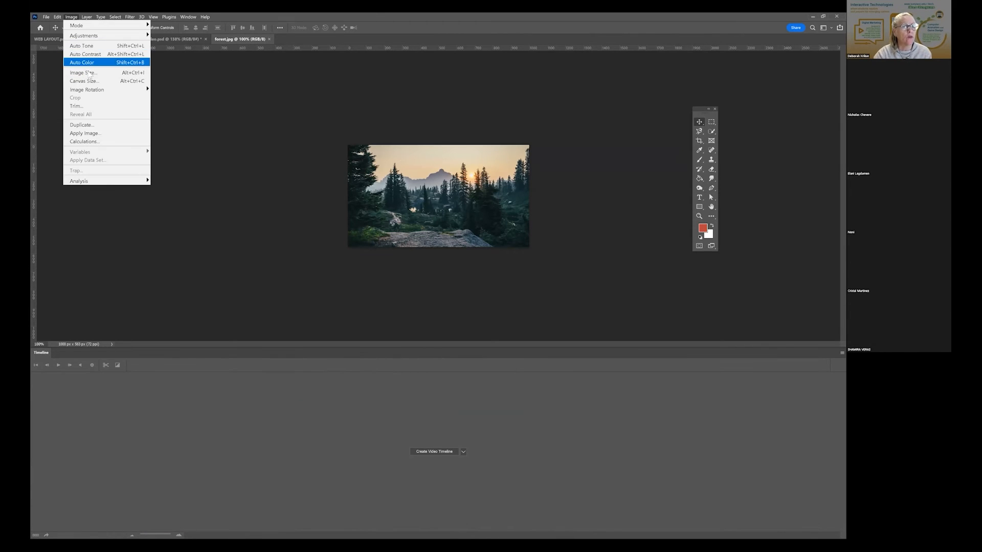
click(83, 73)
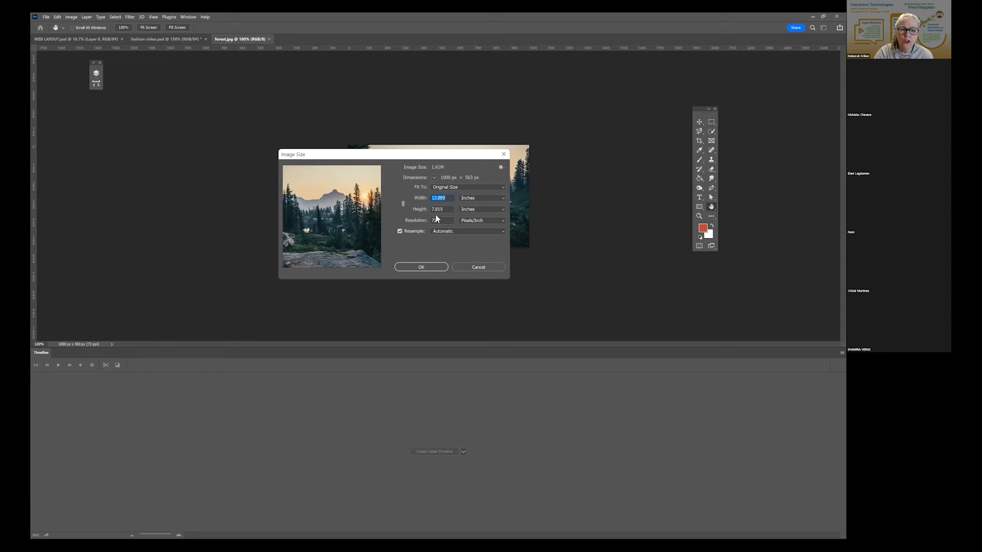
click(475, 199)
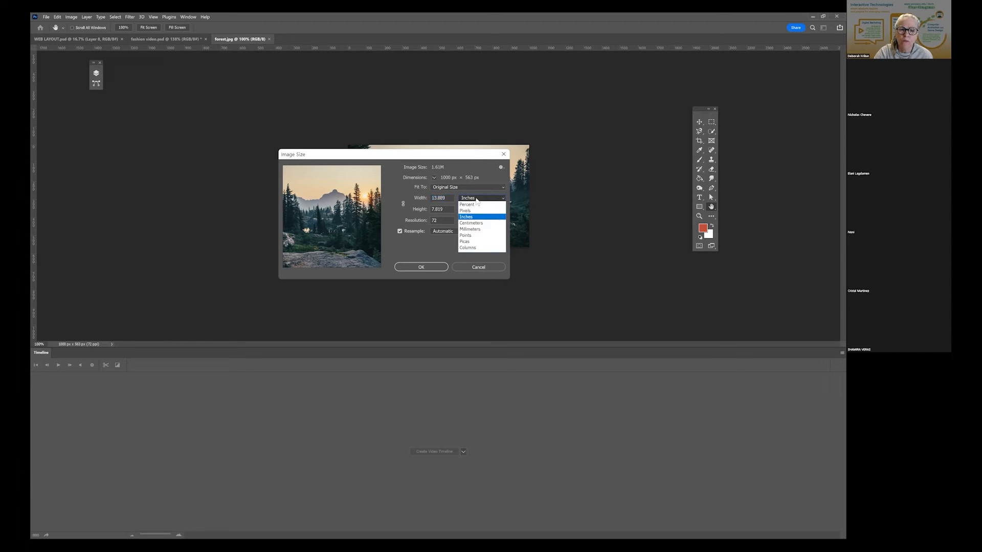
click(472, 209)
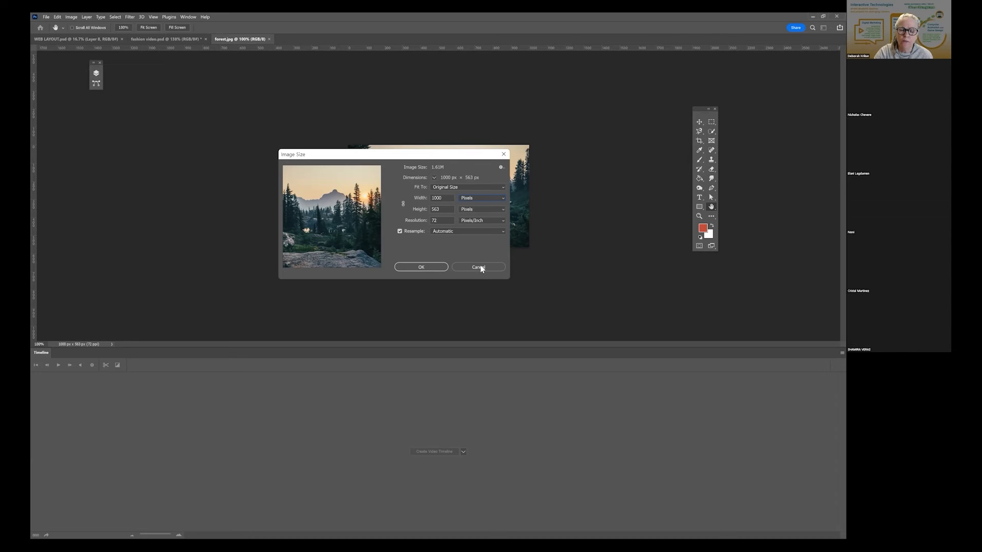
click(414, 266)
- Copy the forest image from its own floating window into the fashion video document and move it to the lower-left part of the canvas
drag(235, 40, 483, 239)
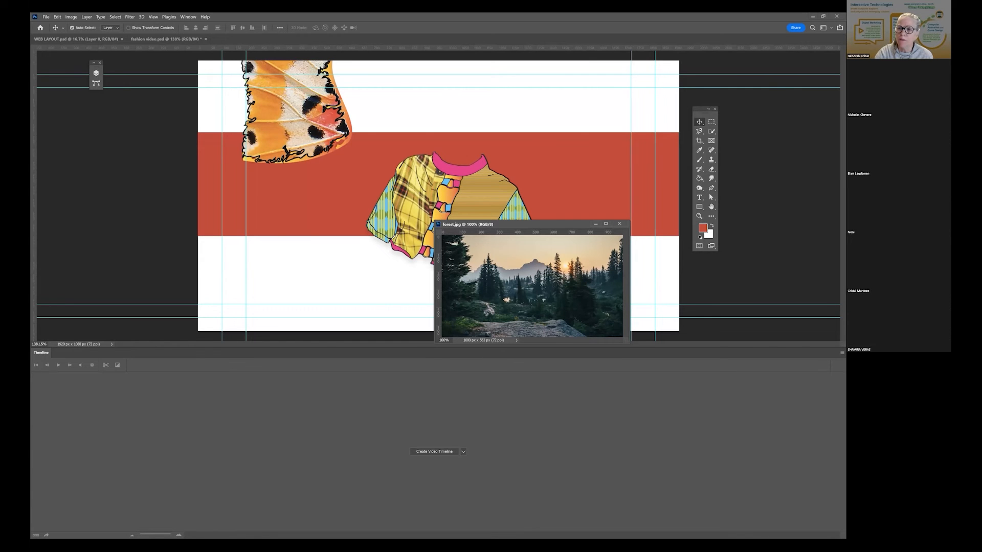
drag(518, 285, 514, 149)
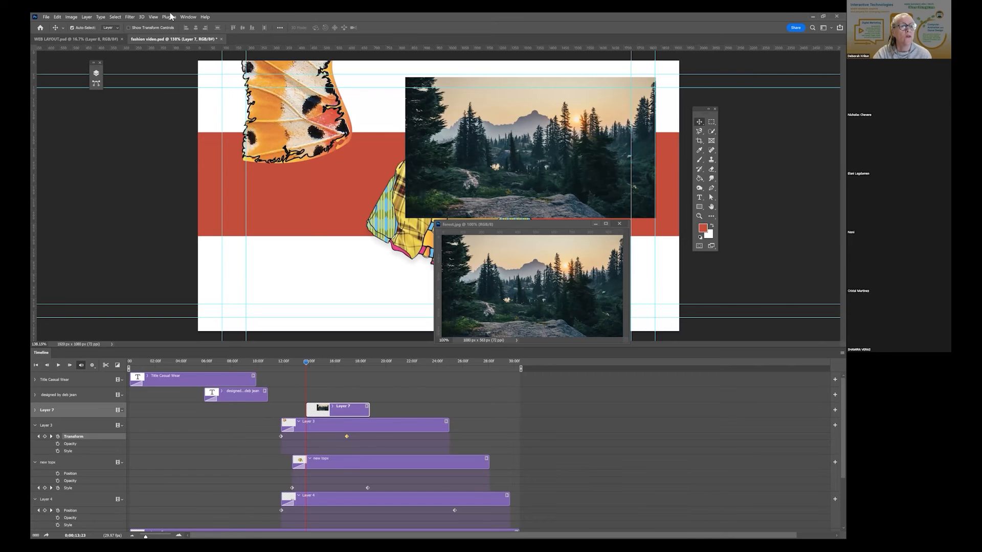
click(153, 17)
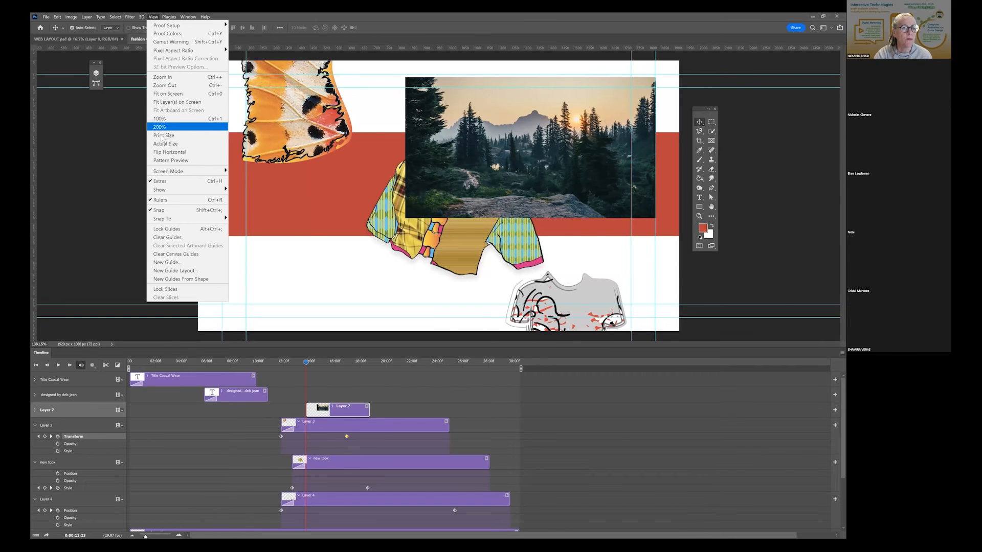
click(169, 95)
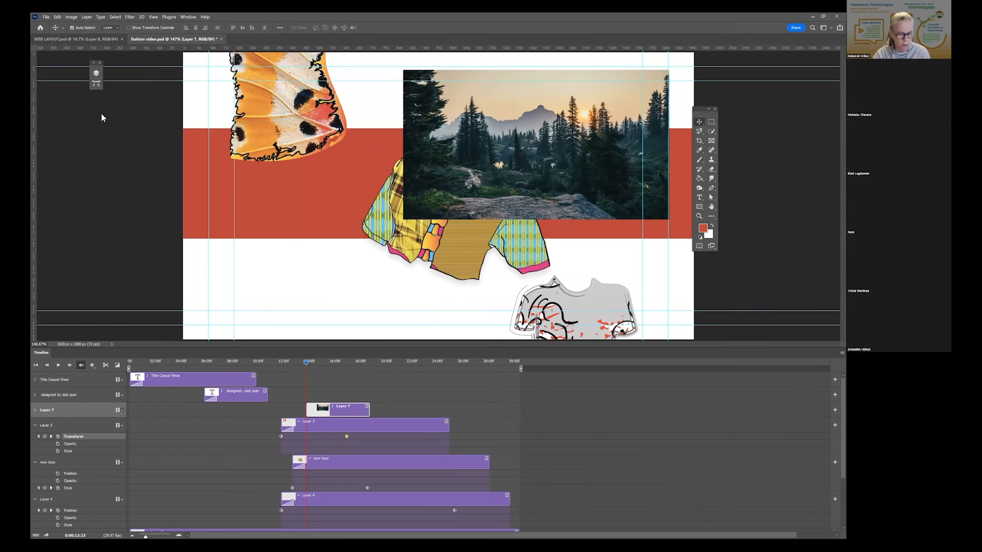
key(z)
drag(333, 175, 325, 196)
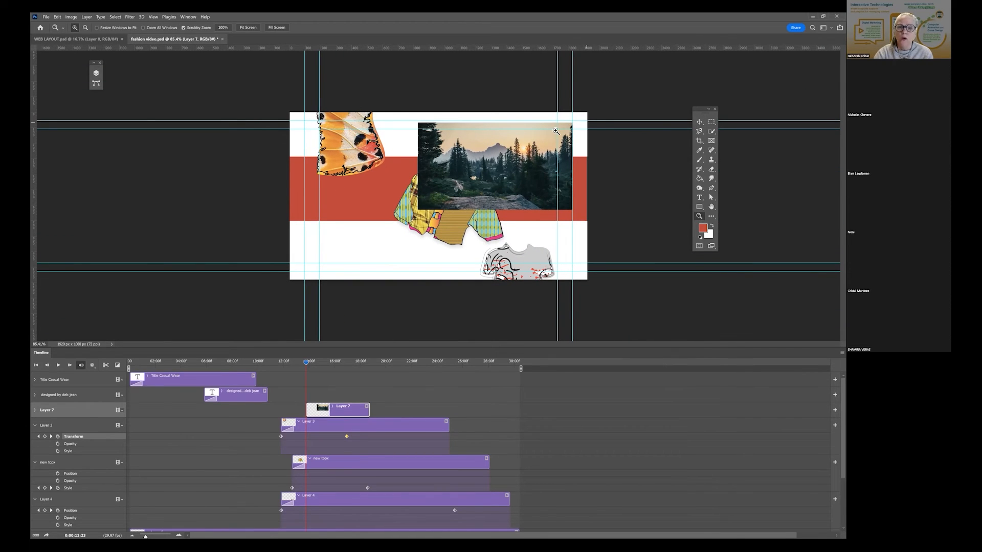
click(699, 122)
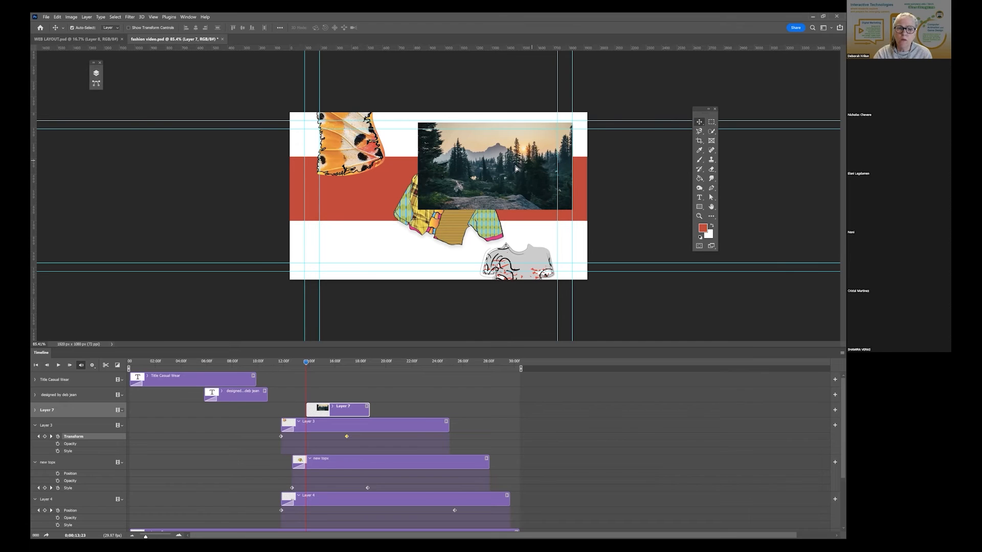
drag(443, 205, 360, 236)
- Examine the placed forest picture's detail at high magnification, up to 500%, and return to the 100% view
key(z)
click(360, 239)
click(361, 243)
click(363, 244)
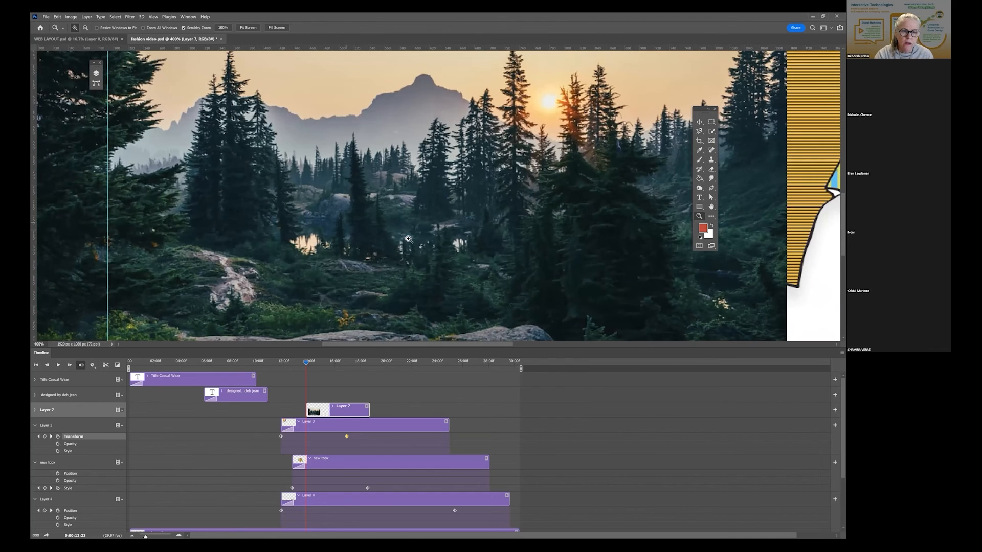
drag(340, 244, 613, 227)
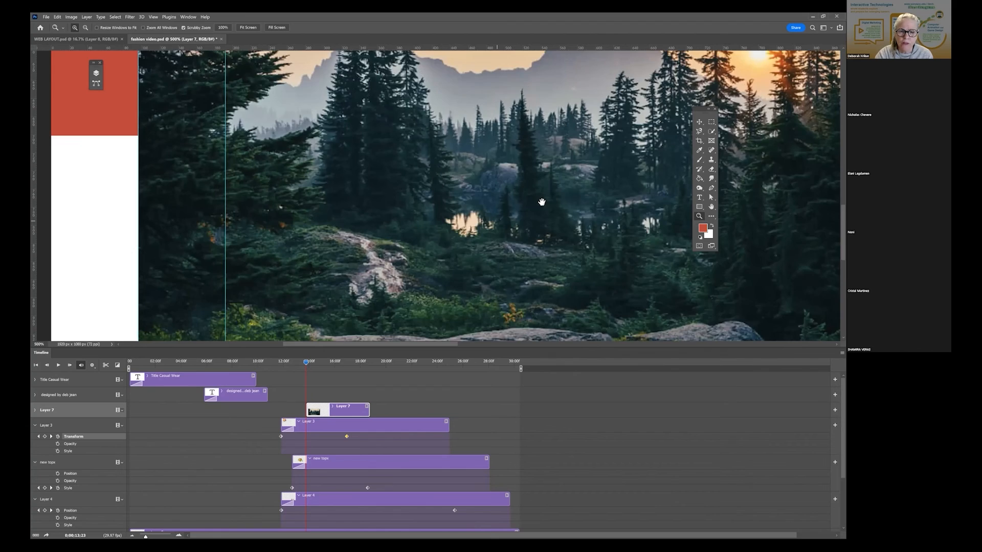
scroll(527, 225, down, 3)
click(153, 18)
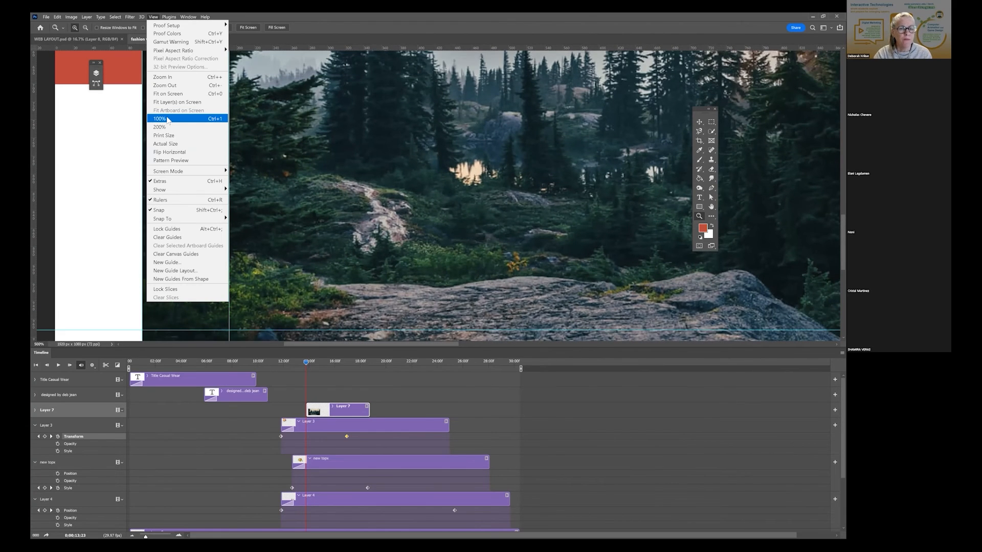
click(168, 119)
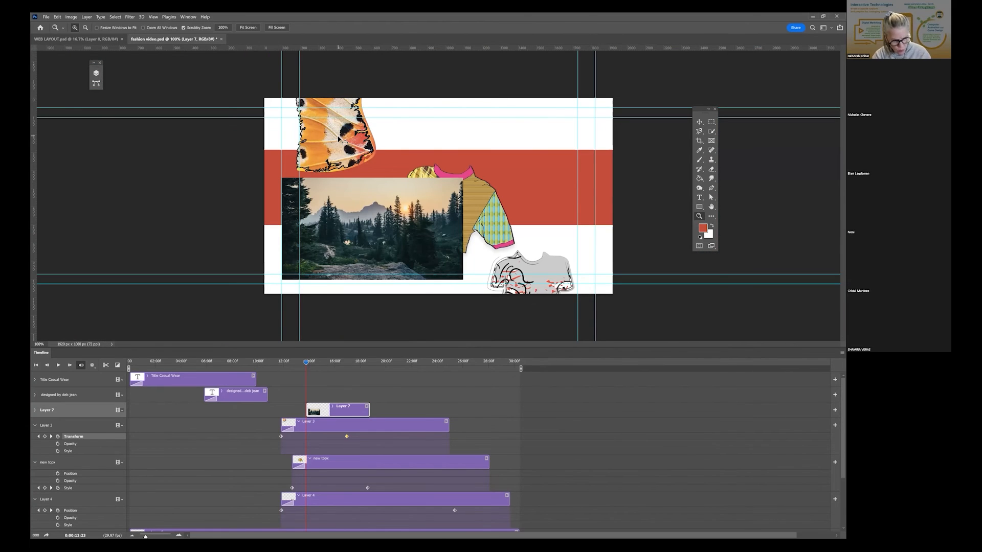
- Scale the forest layer up with Free Transform so it covers the whole video canvas
key(ctrl+t)
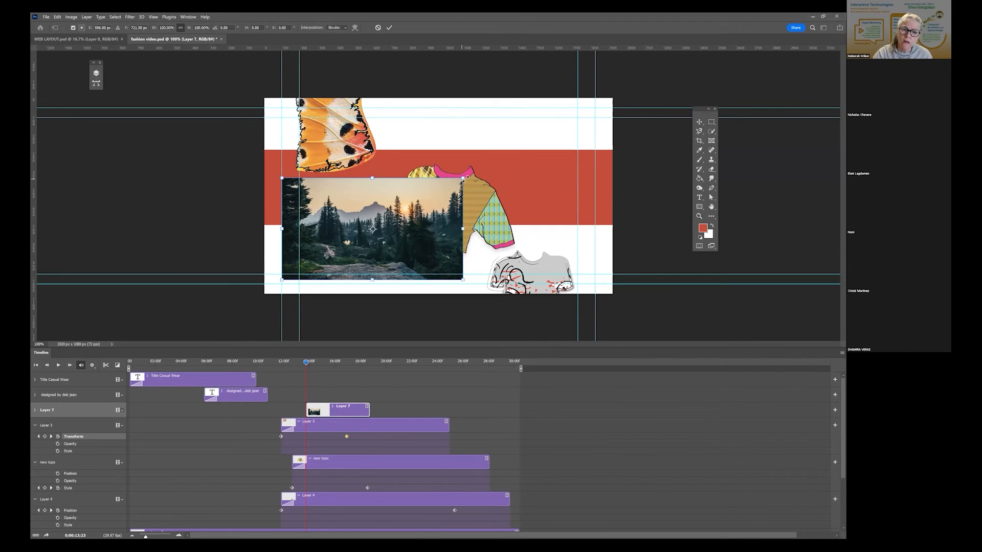
drag(623, 130, 633, 127)
drag(283, 281, 261, 301)
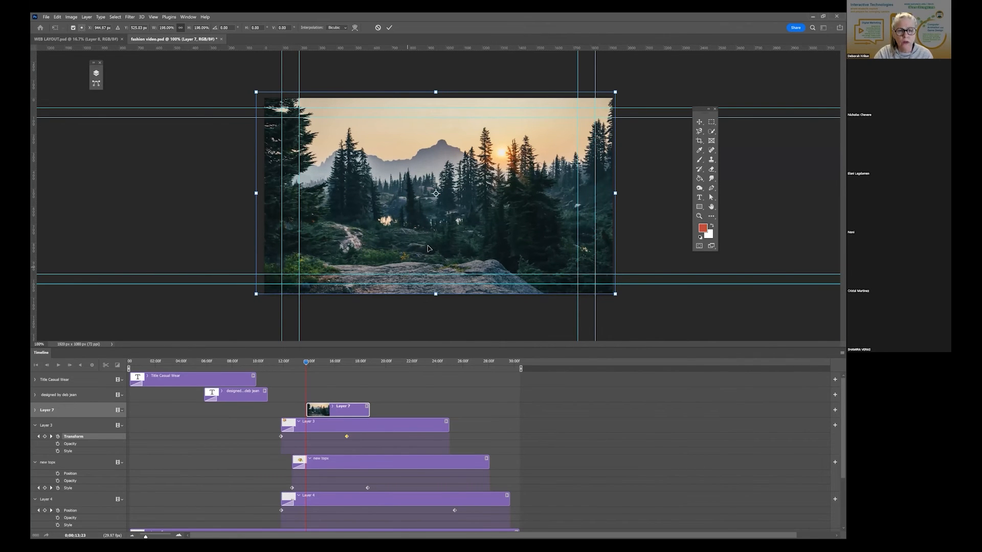
key(Return)
key(z)
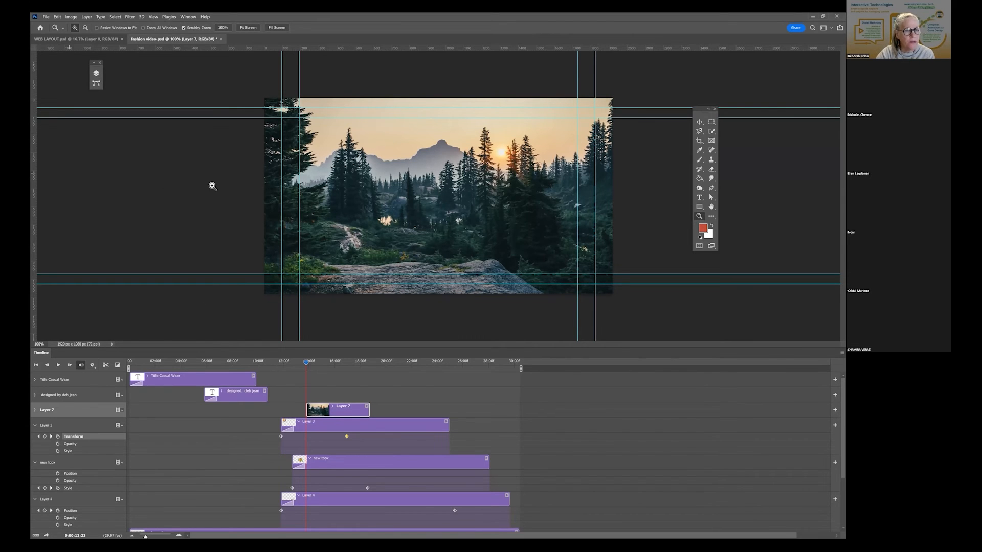
- Reorder the forest layer between the clothing tops and the red band, and extend its clip to start at about 10 seconds
click(95, 73)
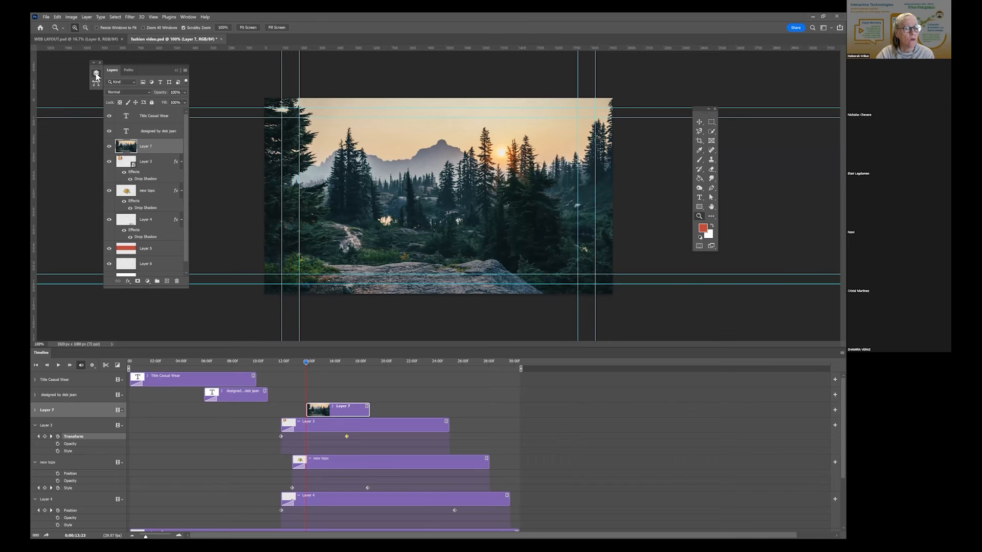
drag(153, 156, 153, 257)
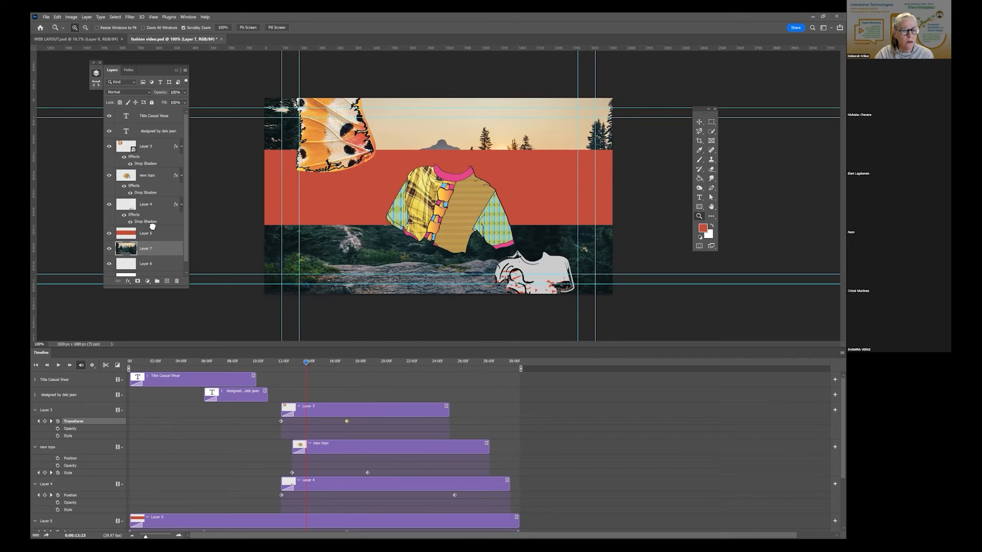
drag(152, 226, 152, 227)
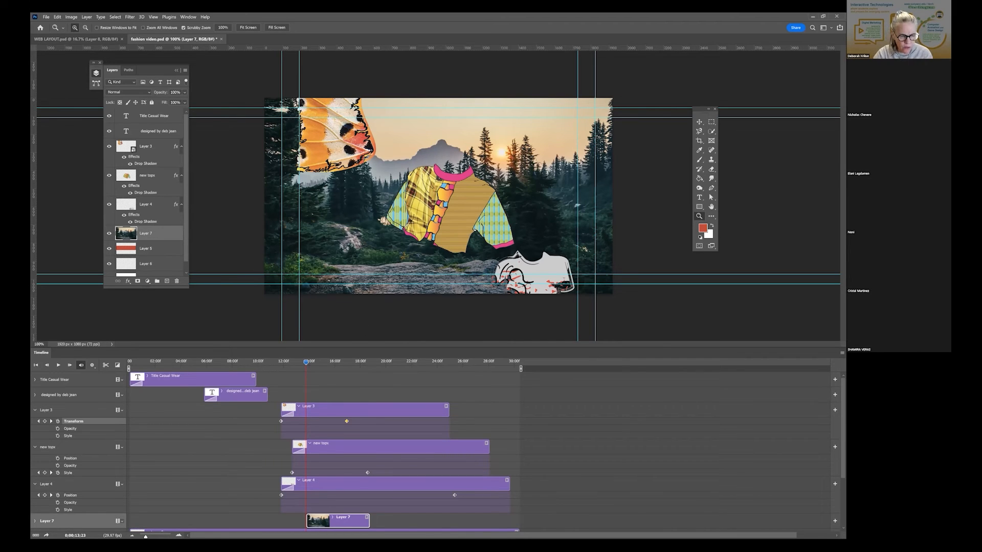
drag(307, 521, 257, 521)
- Shift the red band's position keyframes earlier on the timeline, with the last one at about 10 seconds
scroll(388, 450, down, 3)
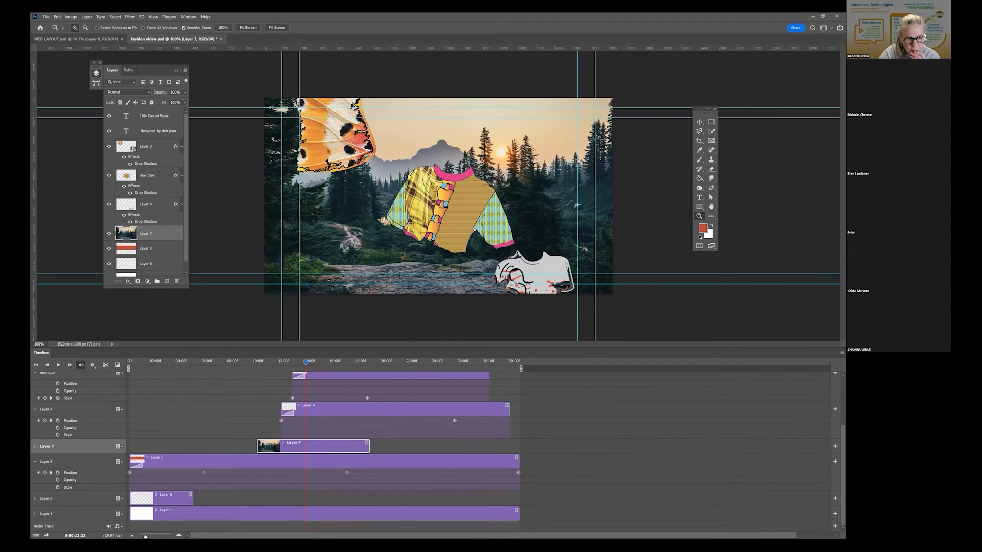
drag(347, 473, 239, 473)
drag(517, 474, 285, 472)
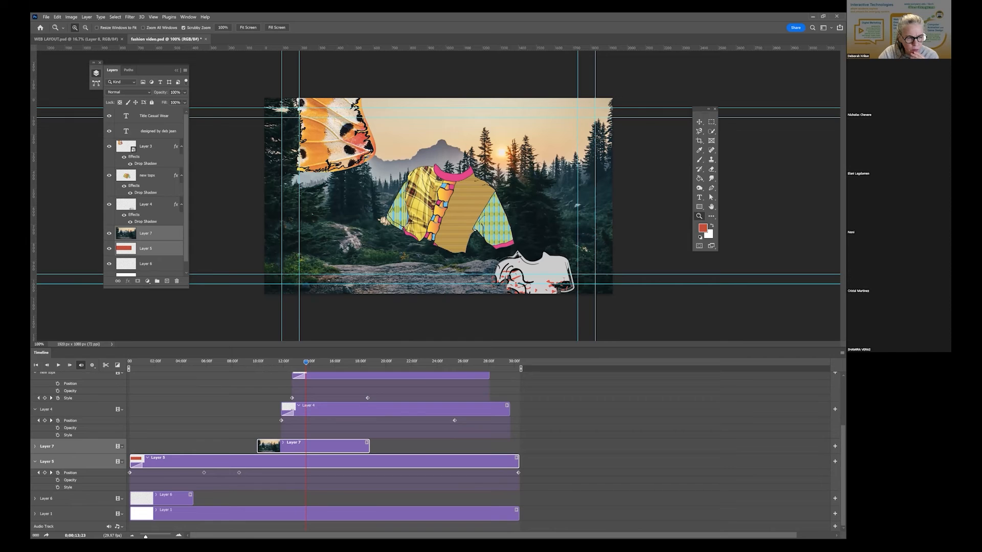
key(ctrl+z)
key(ctrl+z)
- Hide Layer 3, new tops and Layer 4, and select only the forest layer, viewed at 200%
click(109, 147)
click(109, 175)
click(109, 204)
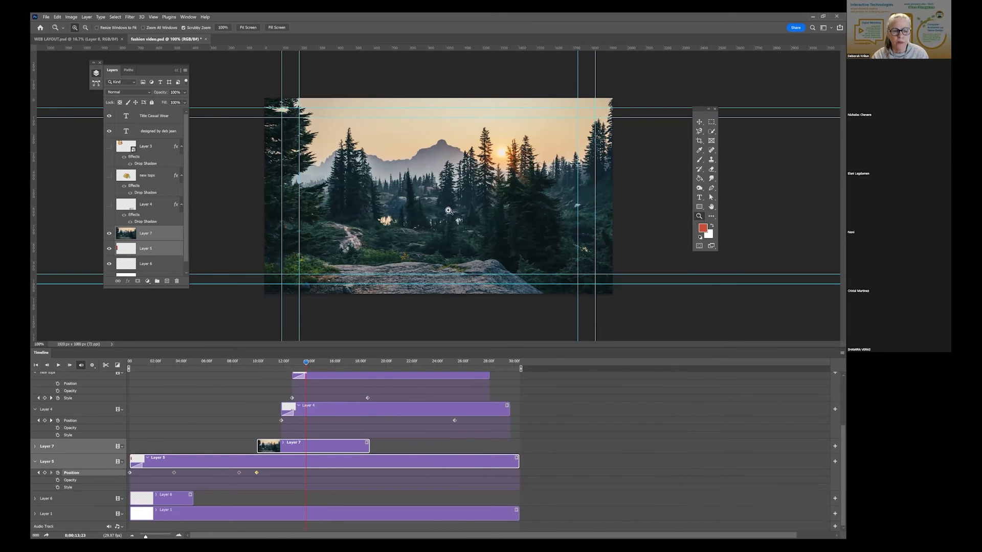
ctrl+click(406, 241)
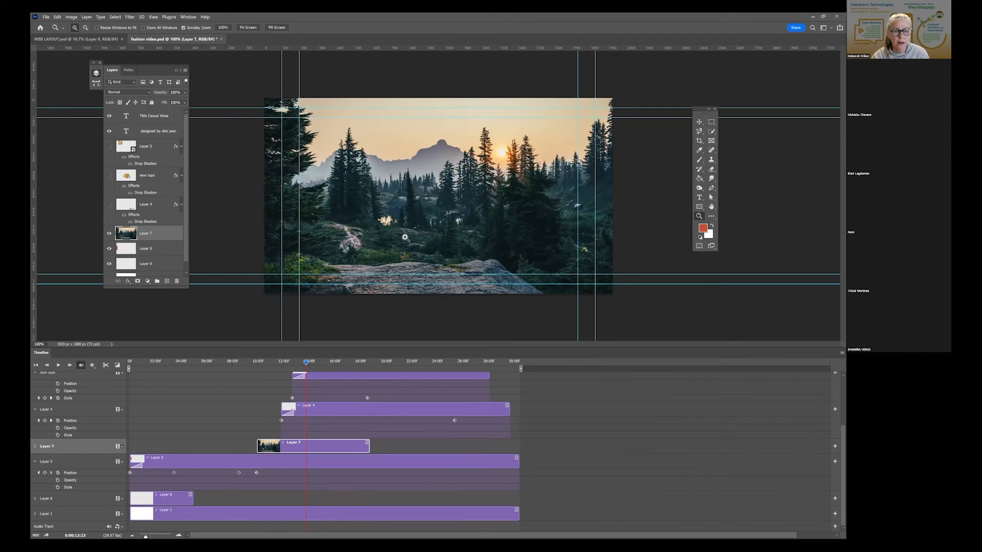
drag(449, 210, 520, 208)
click(519, 207)
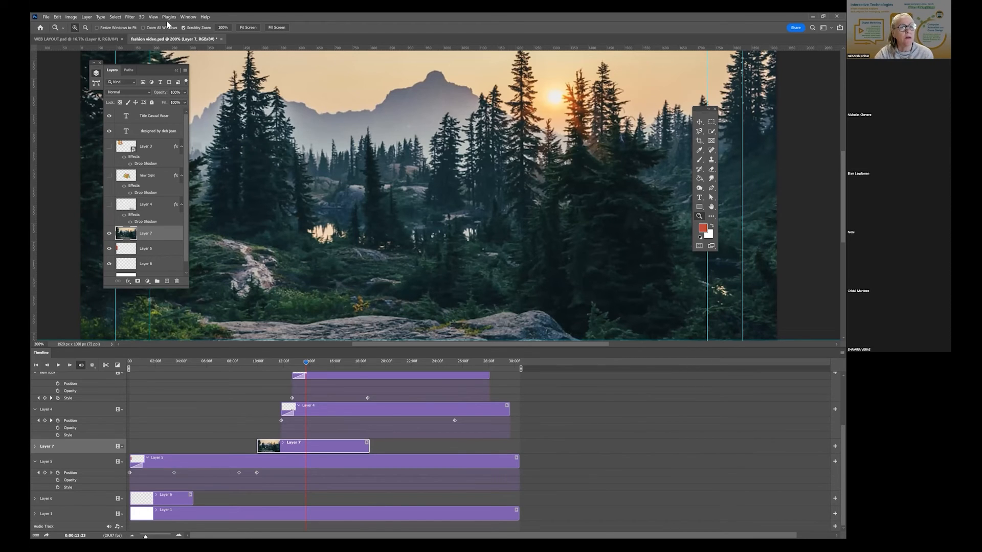
- Open the Filter Gallery for the forest layer and inspect the Cutout effect across its preview
click(131, 18)
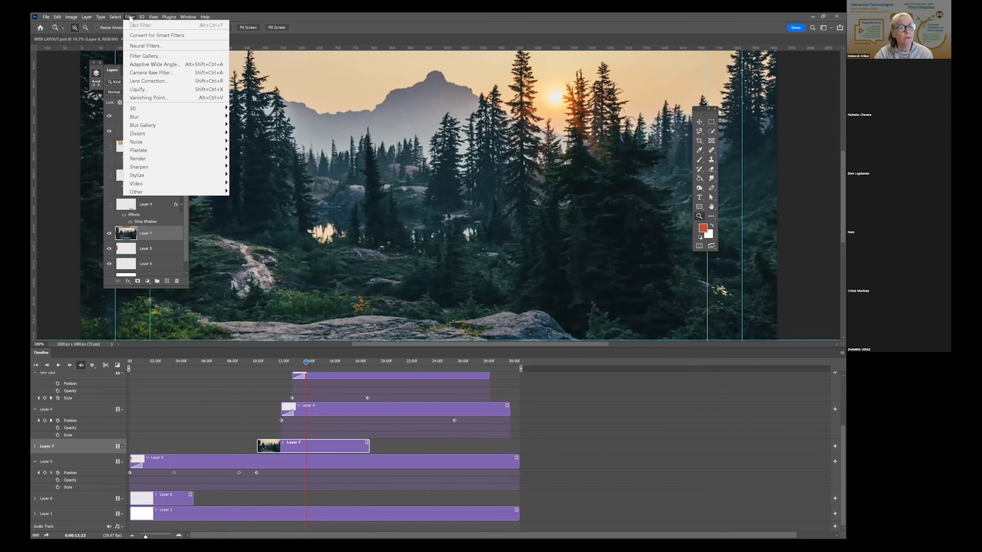
click(133, 57)
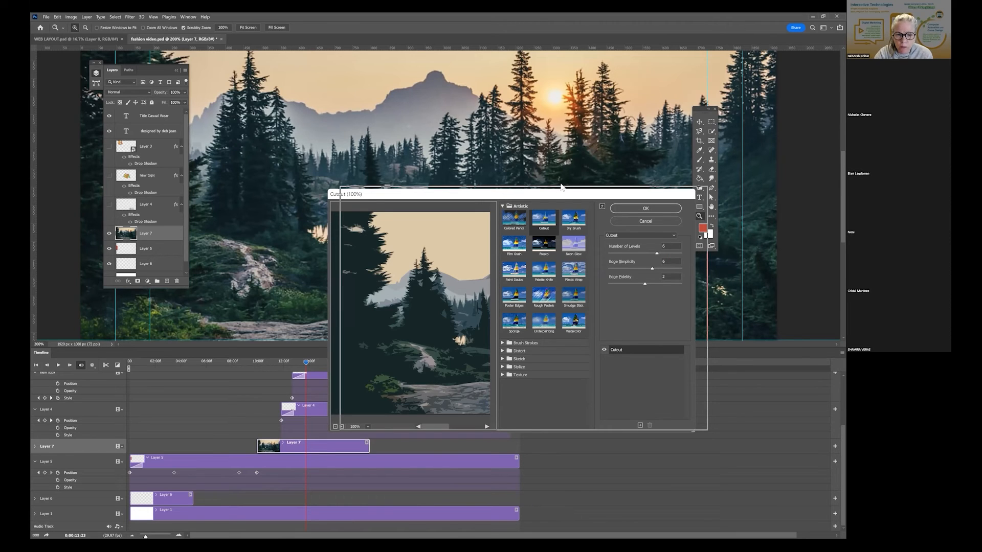
drag(505, 196, 505, 159)
drag(456, 285, 491, 282)
drag(426, 283, 467, 290)
drag(410, 300, 312, 299)
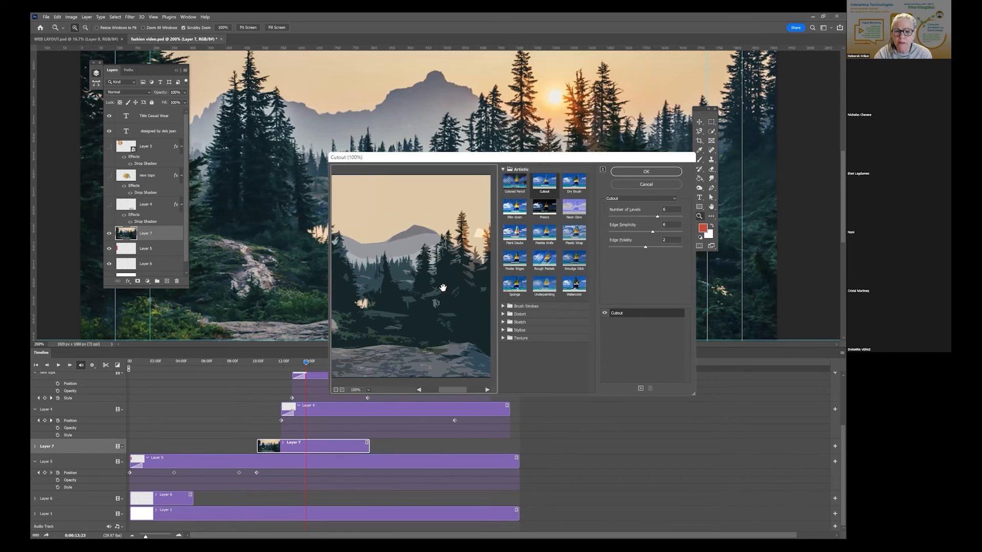
drag(466, 284, 407, 284)
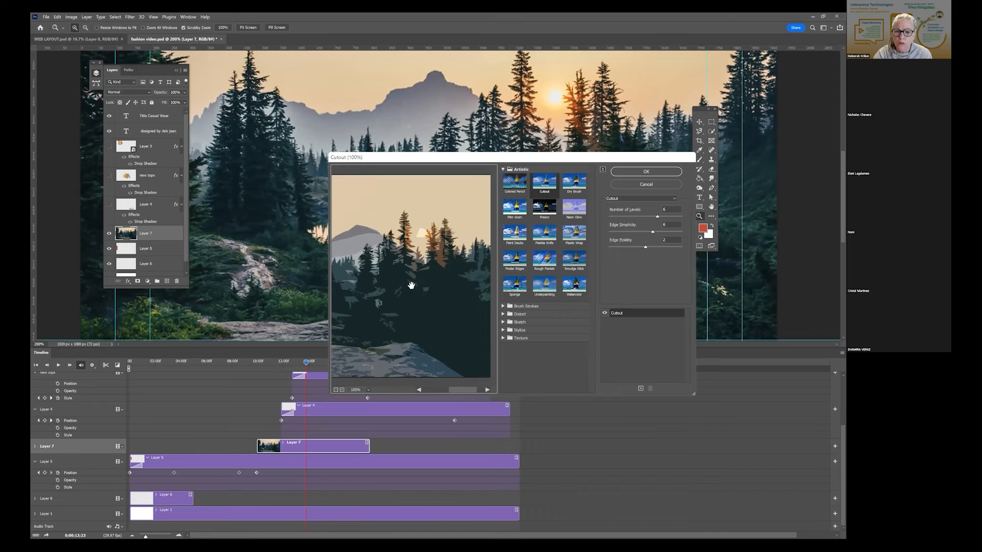
drag(617, 158, 613, 154)
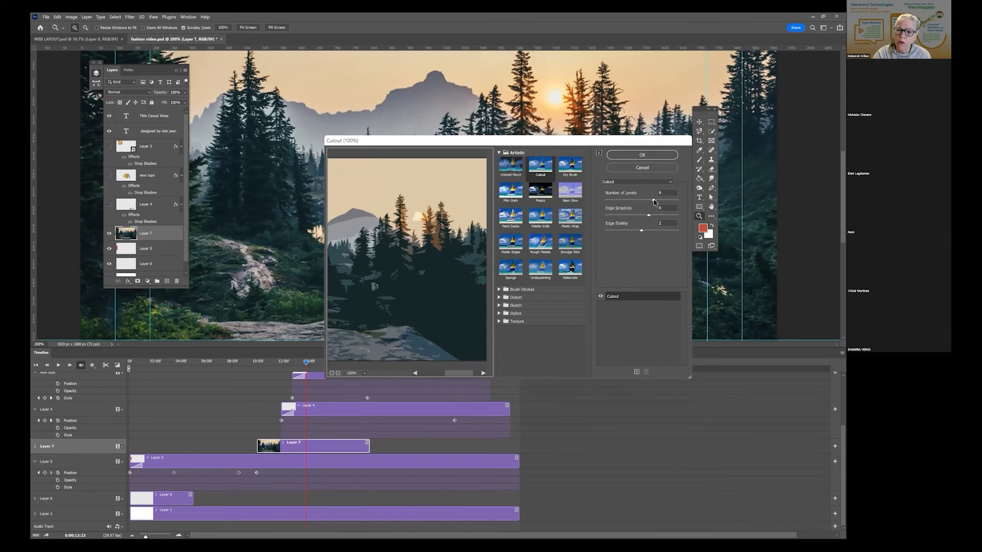
- Set the Cutout filter to 8 levels, edge simplicity 0 and edge fidelity 3, and check the preview
drag(654, 200, 678, 200)
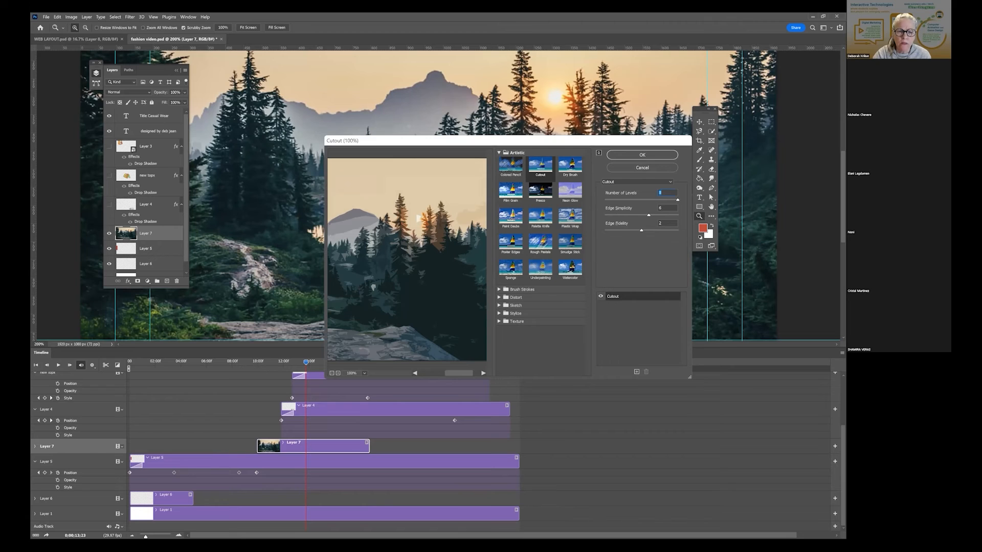
drag(648, 218, 604, 217)
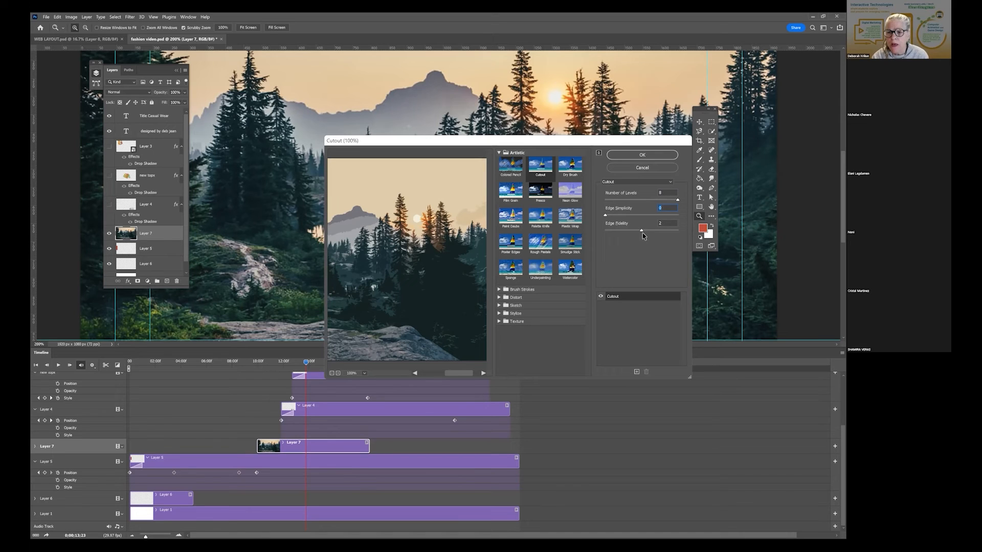
drag(642, 231, 574, 236)
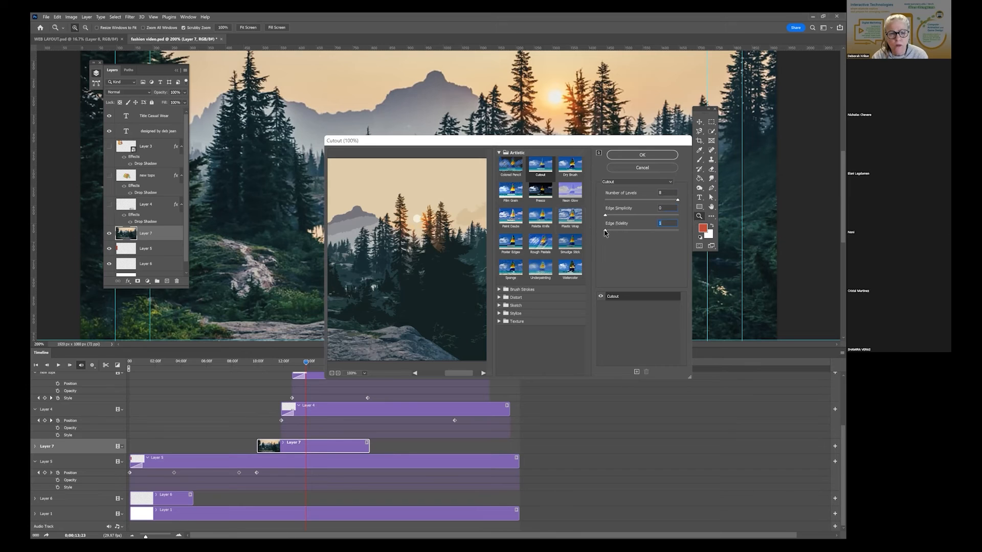
drag(605, 231, 678, 231)
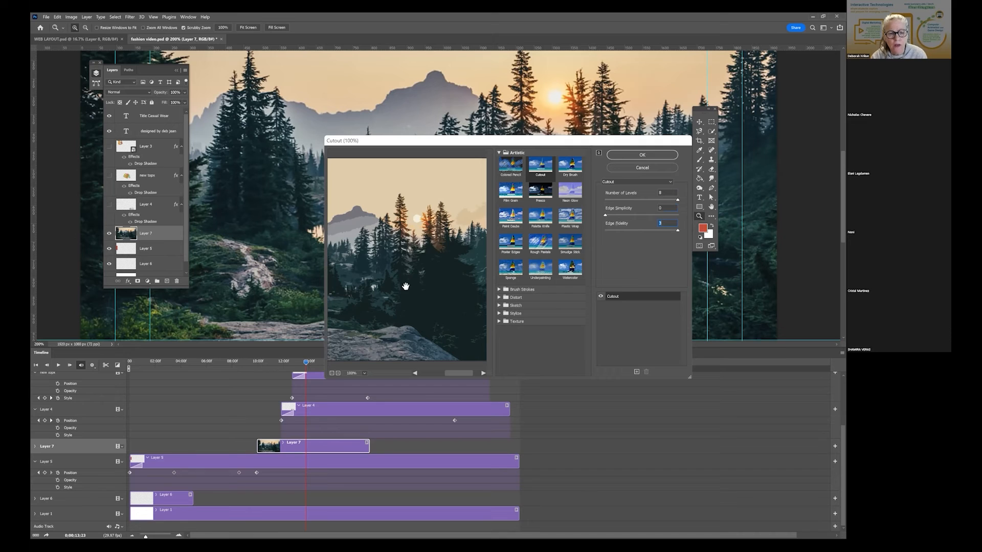
drag(406, 287, 485, 264)
drag(387, 273, 287, 301)
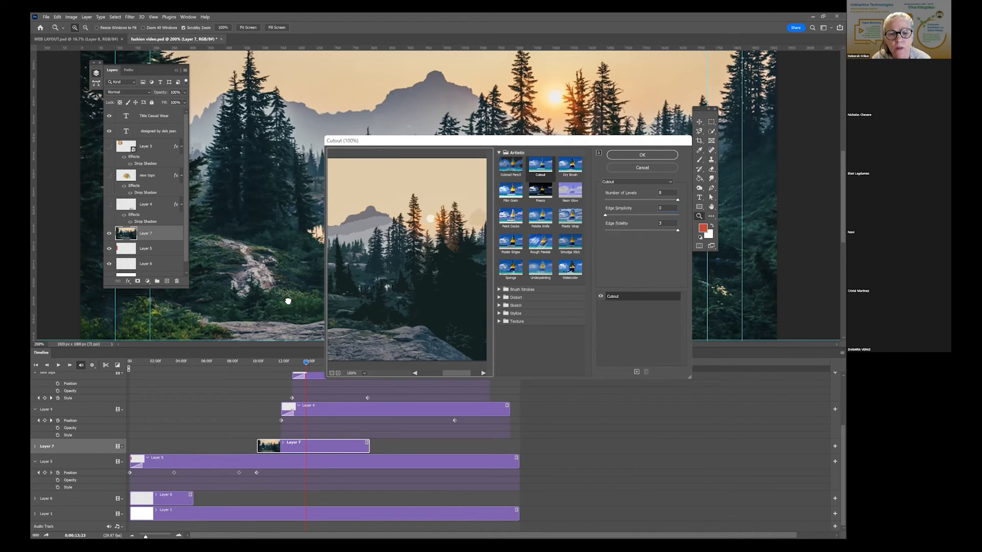
- Try the Cutout filter at 2 levels, inspect the preview, and return it to 8 levels
drag(417, 279, 424, 276)
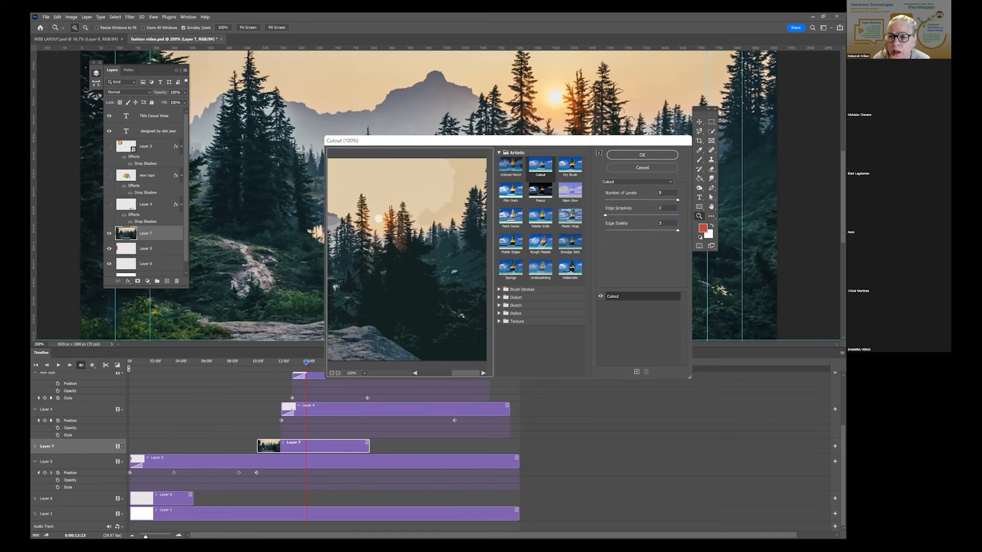
drag(677, 200, 569, 204)
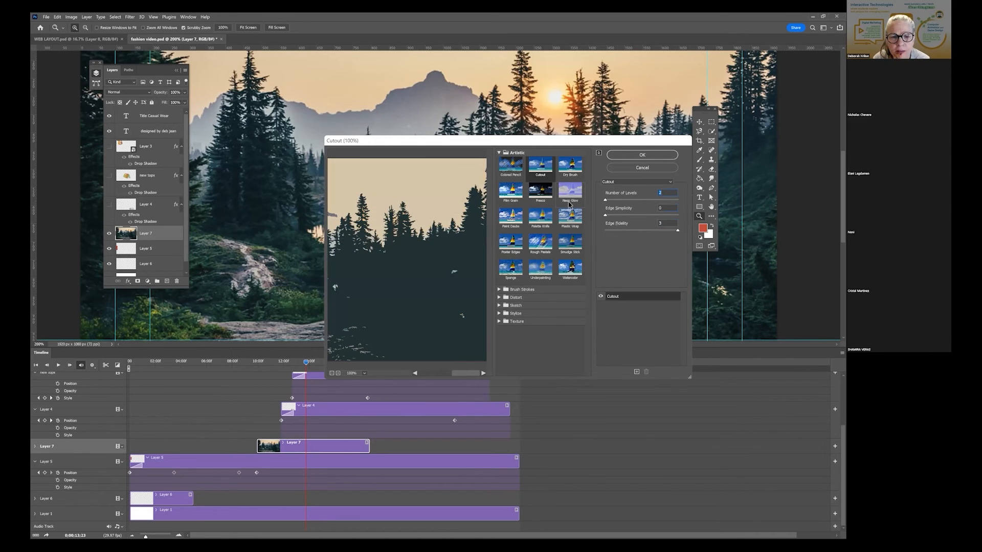
drag(330, 289, 445, 269)
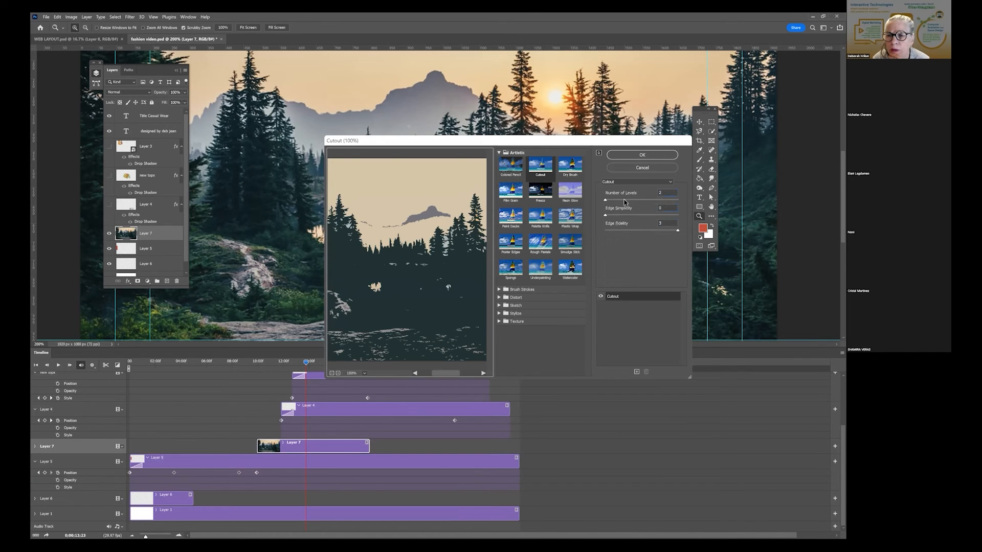
drag(606, 200, 677, 200)
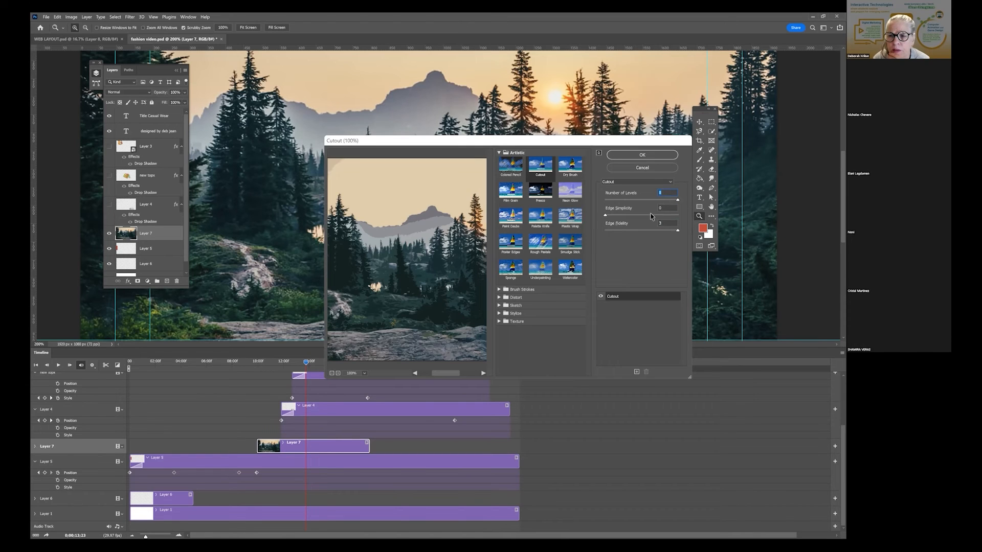
drag(451, 236, 369, 239)
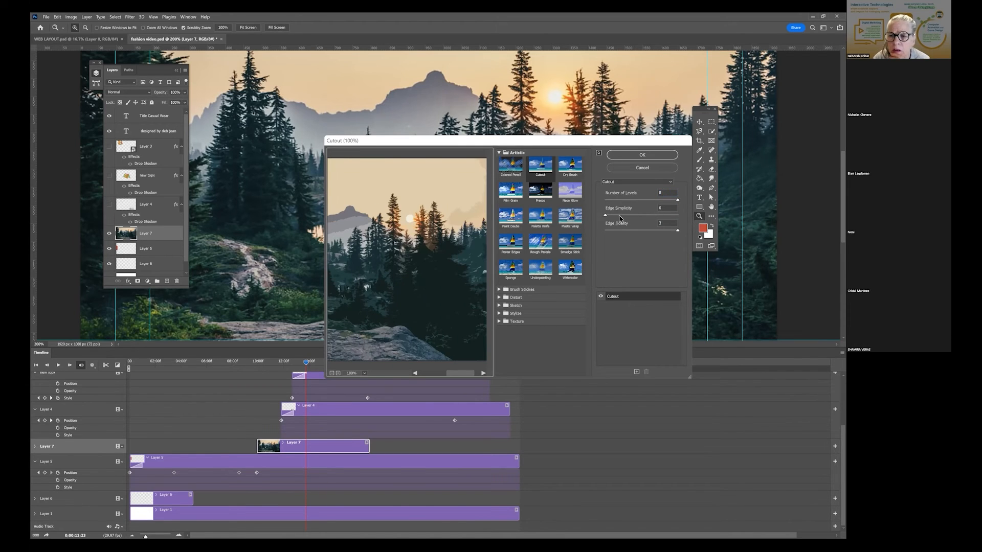
- Try the Cutout filter at edge simplicity 10 and return it to 0
drag(605, 216, 627, 216)
text(10)
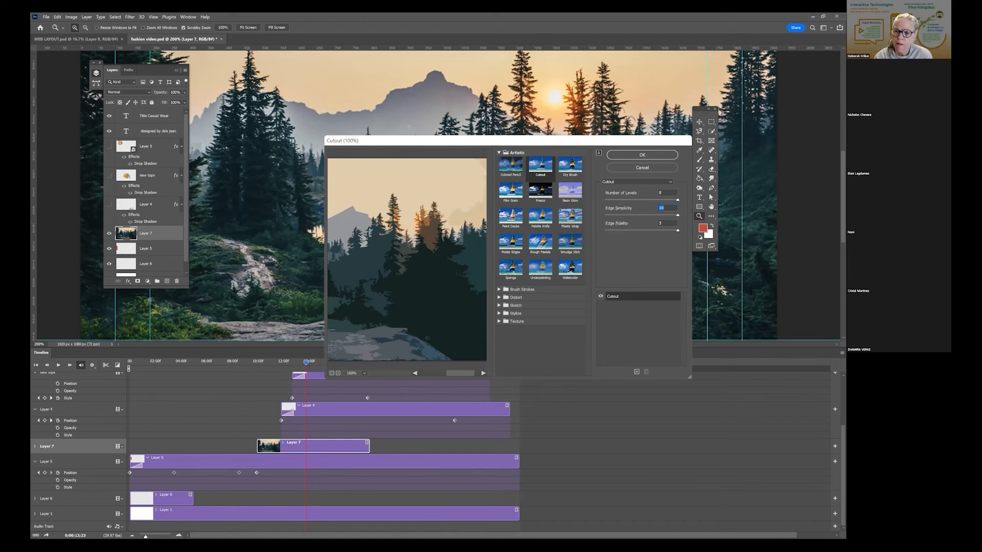
text(0)
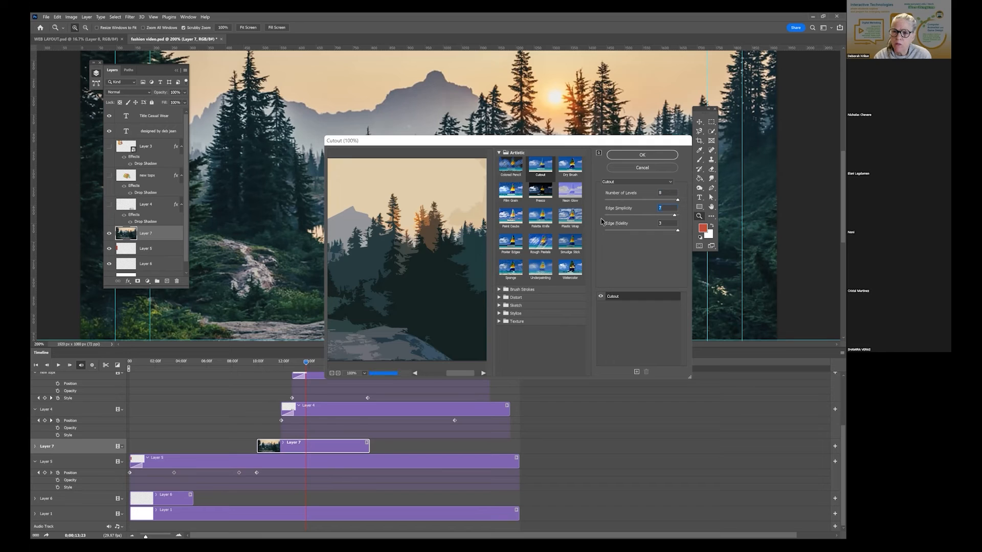
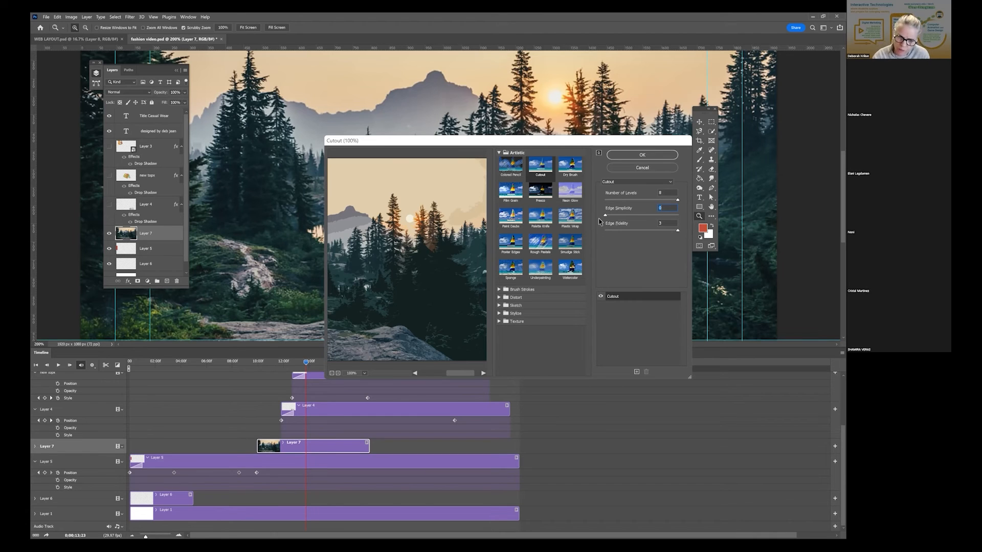
- Apply the Cutout filter to the forest layer and show Layer 3, new tops and Layer 4 again
drag(553, 141, 513, 97)
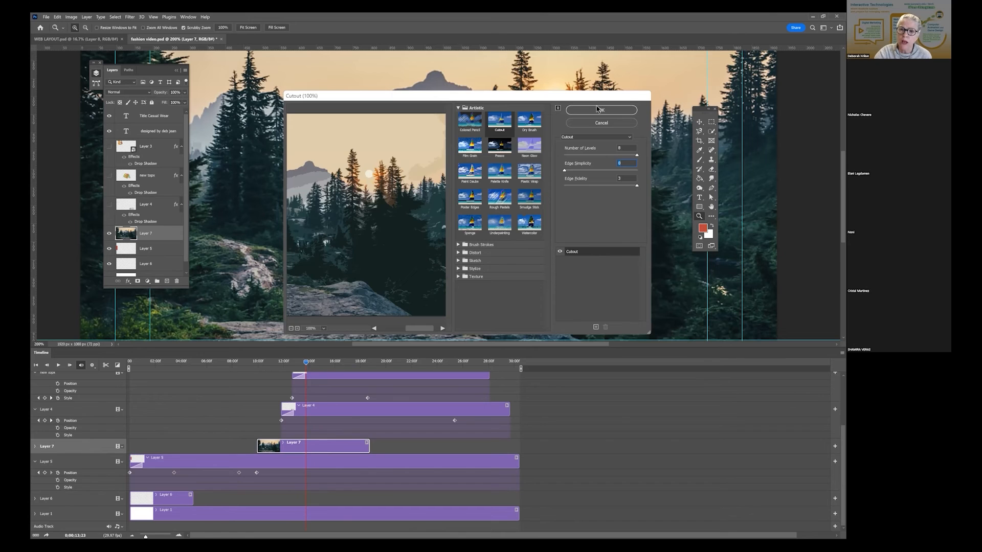
click(596, 110)
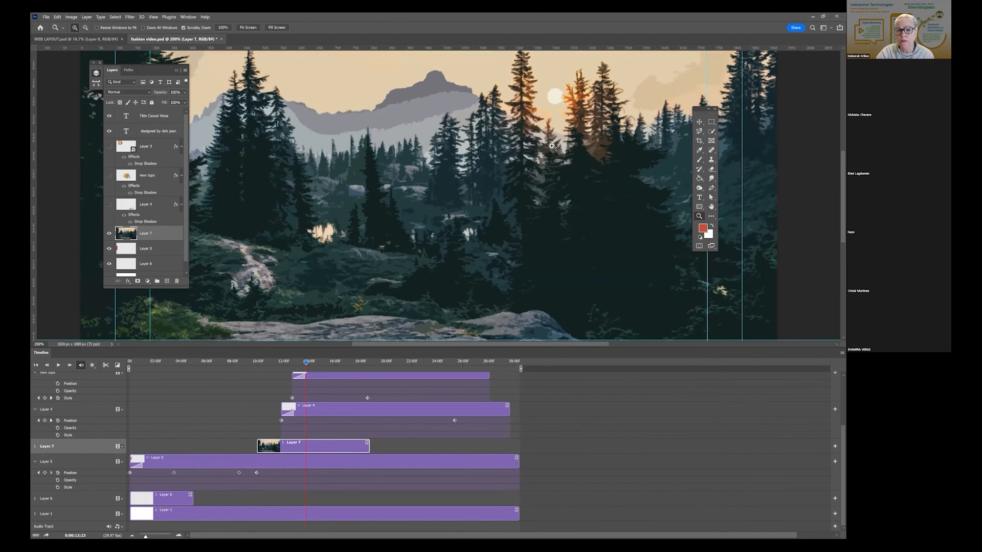
mouse_move(419, 125)
mouse_down()
mouse_move(403, 134)
mouse_move(413, 131)
mouse_up()
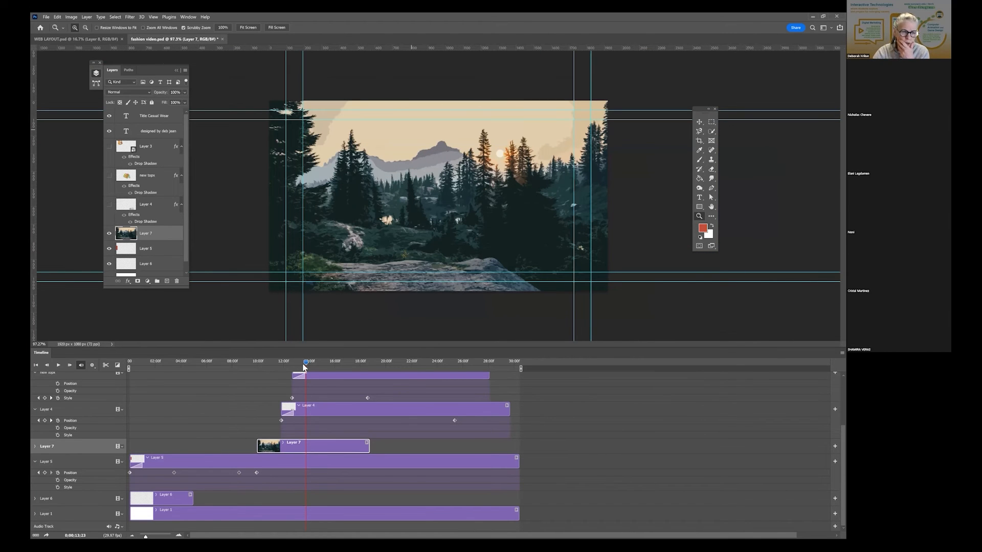
drag(109, 146, 109, 210)
drag(307, 364, 332, 363)
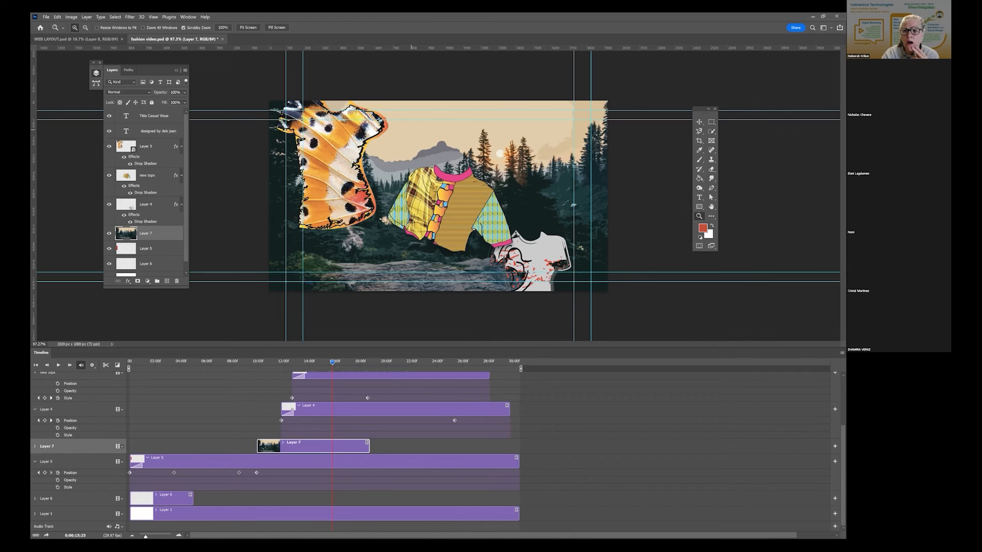
- Select the new tops layer and move the timeline to its first style keyframe
key(v)
click(458, 211)
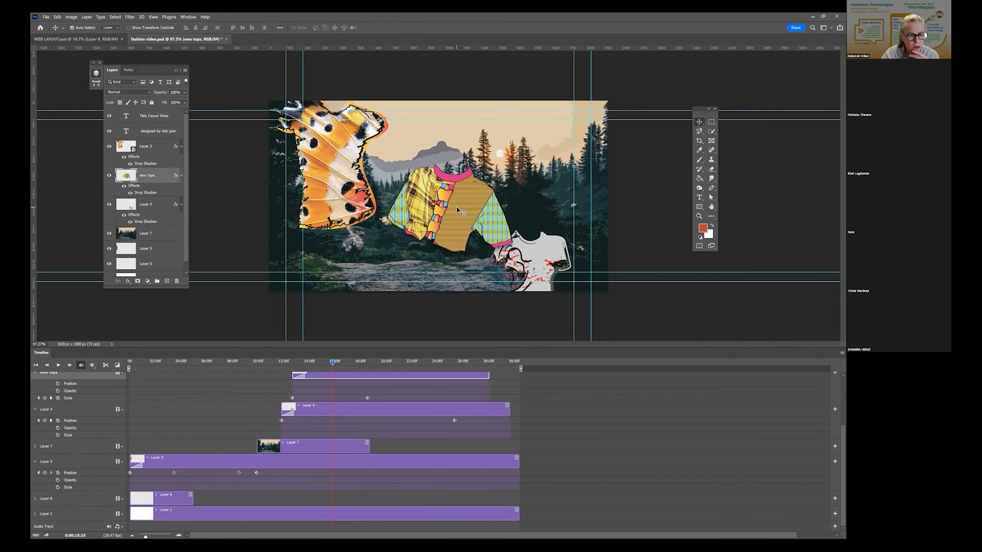
scroll(330, 385, up, 3)
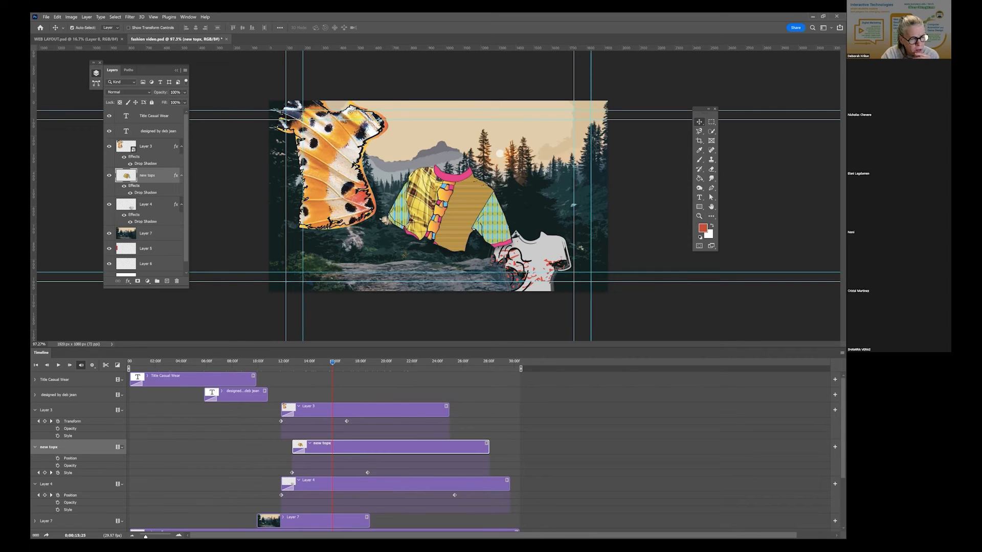
click(38, 473)
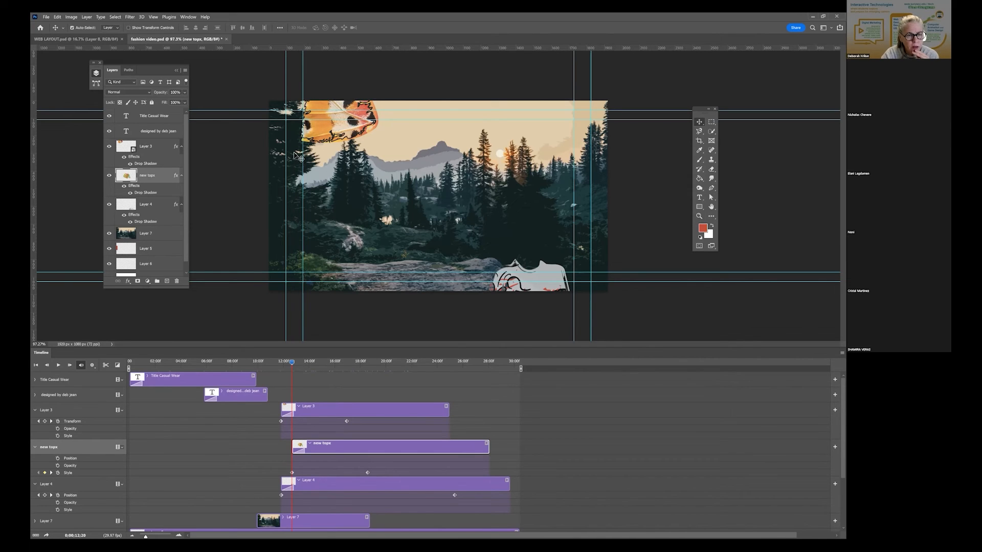
- Delete the fade at the start of the new tops clip and undo the deletion
drag(292, 363, 302, 361)
click(299, 451)
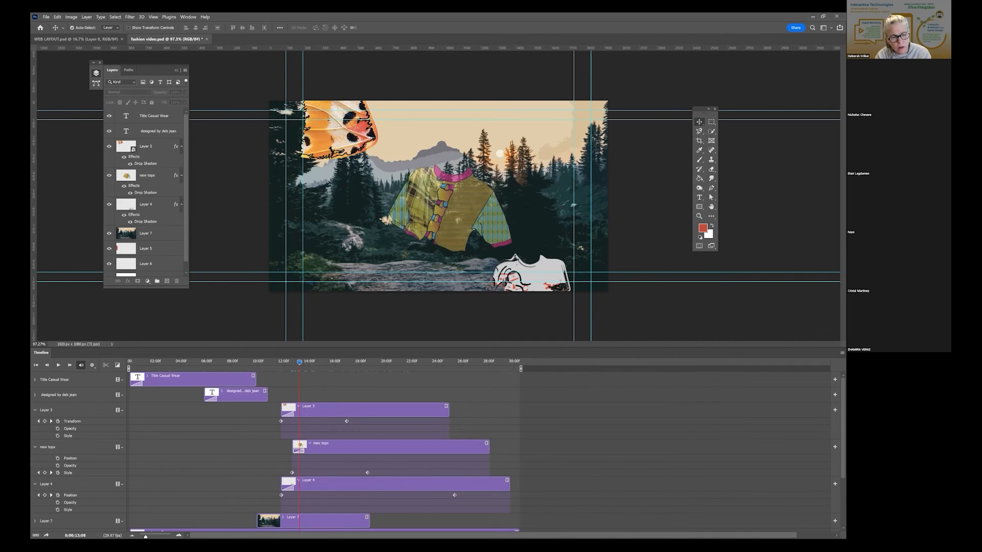
key(Delete)
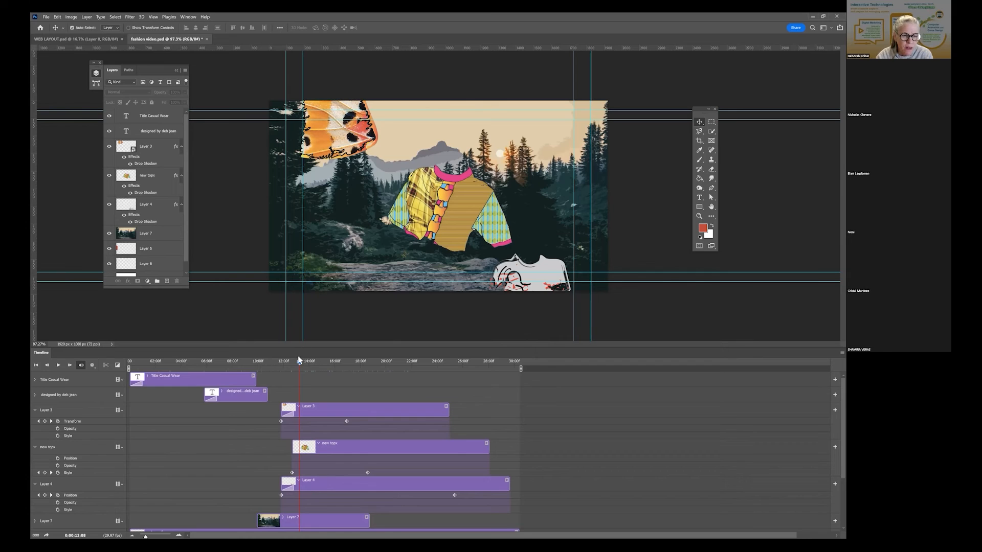
drag(299, 365, 300, 366)
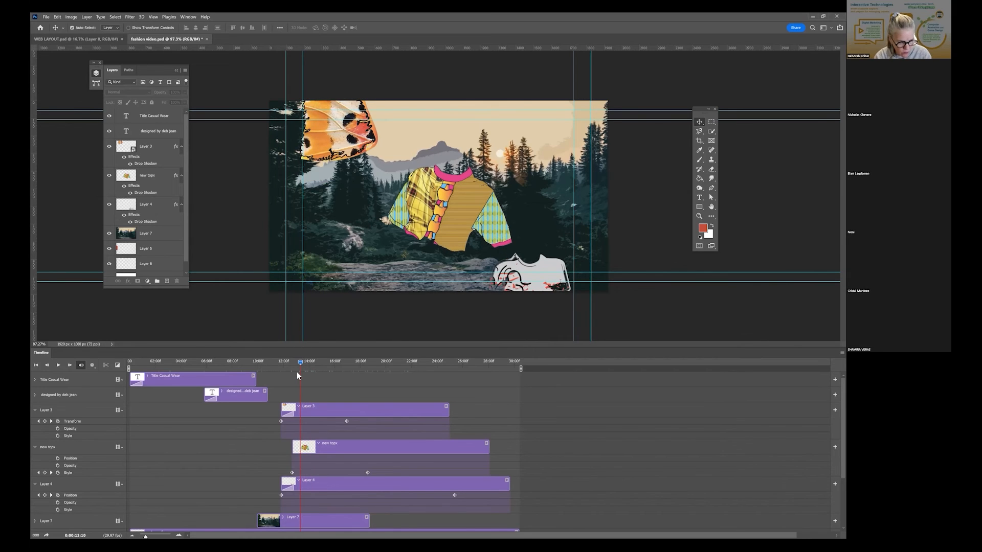
key(ctrl+z)
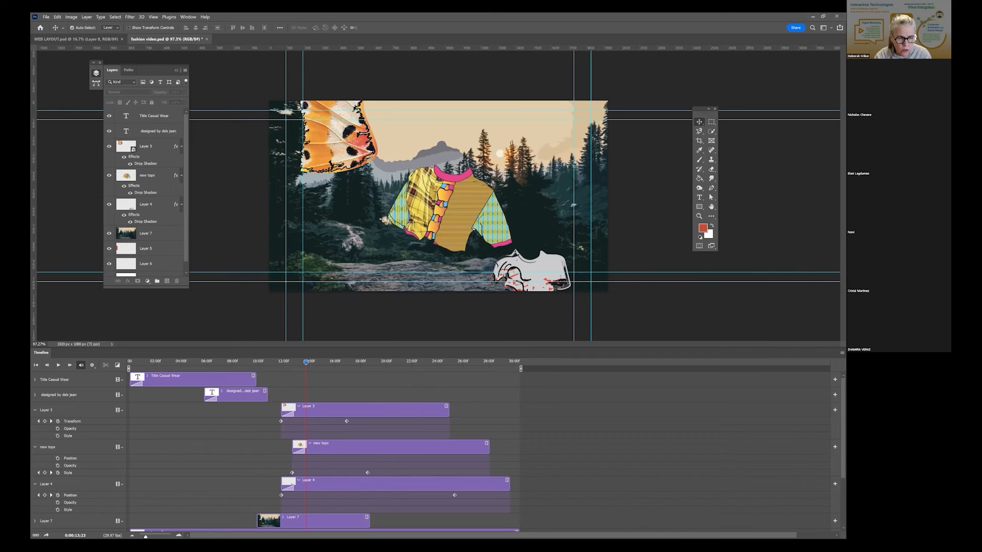
- Lengthen the opening fade of the new tops clip to about 3 seconds and preview the tops up to about 23 seconds
drag(304, 359, 361, 387)
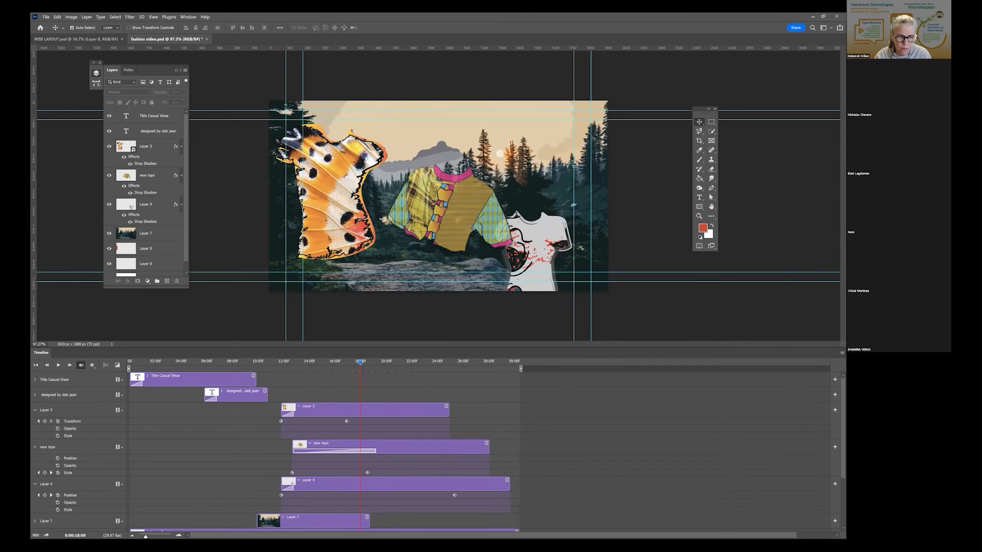
drag(362, 383, 427, 376)
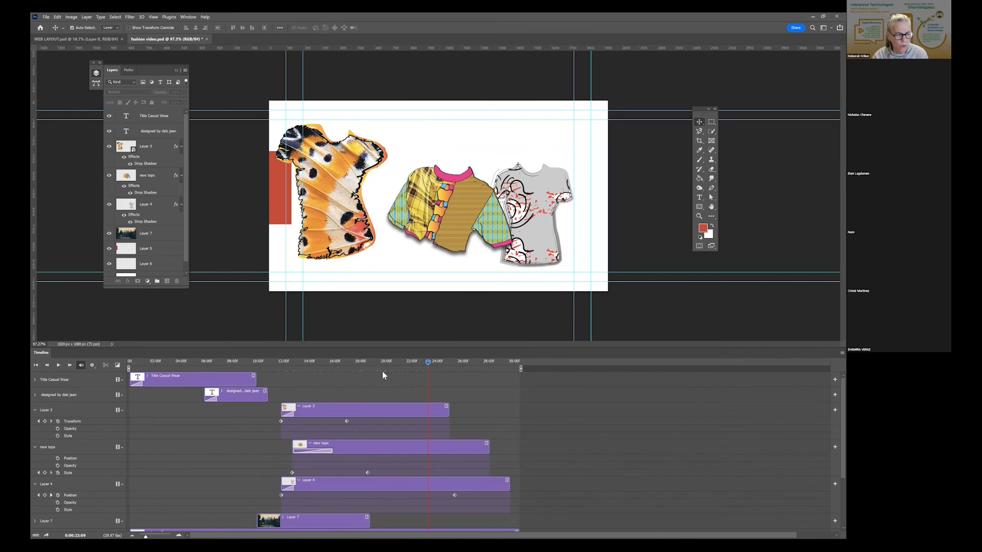
- Apply a clockwise Rotate motion with Resize to Fill Canvas to the Layer 3 clip
click(538, 198)
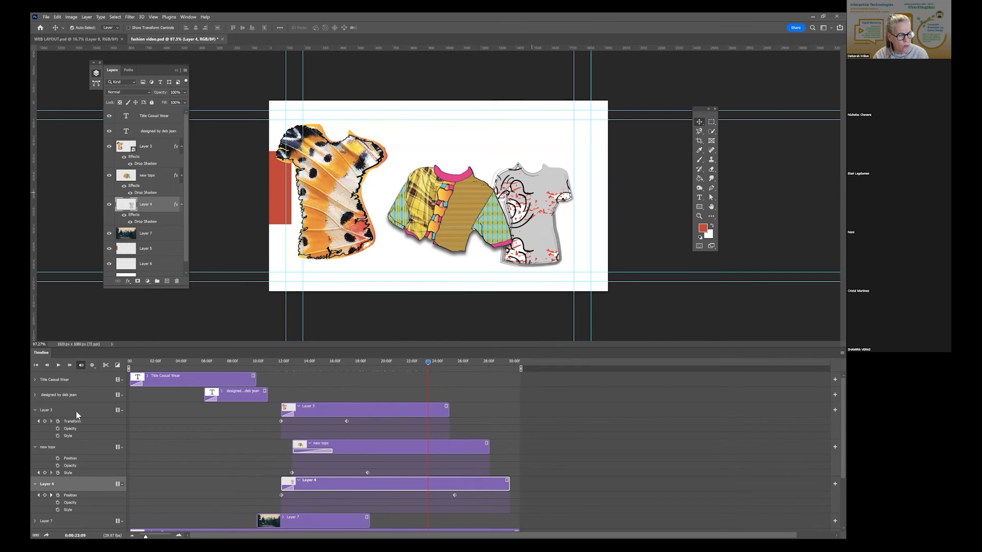
click(445, 408)
click(457, 397)
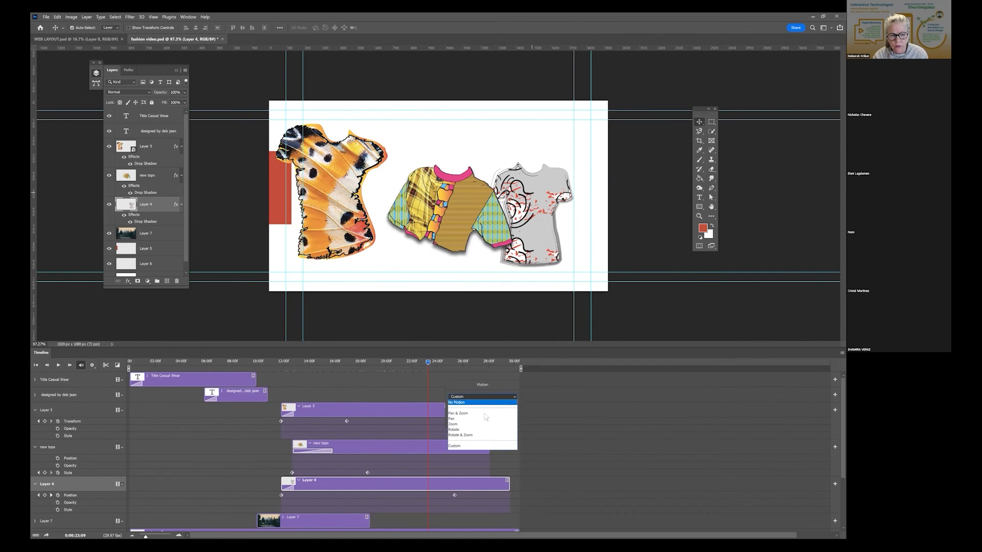
click(458, 429)
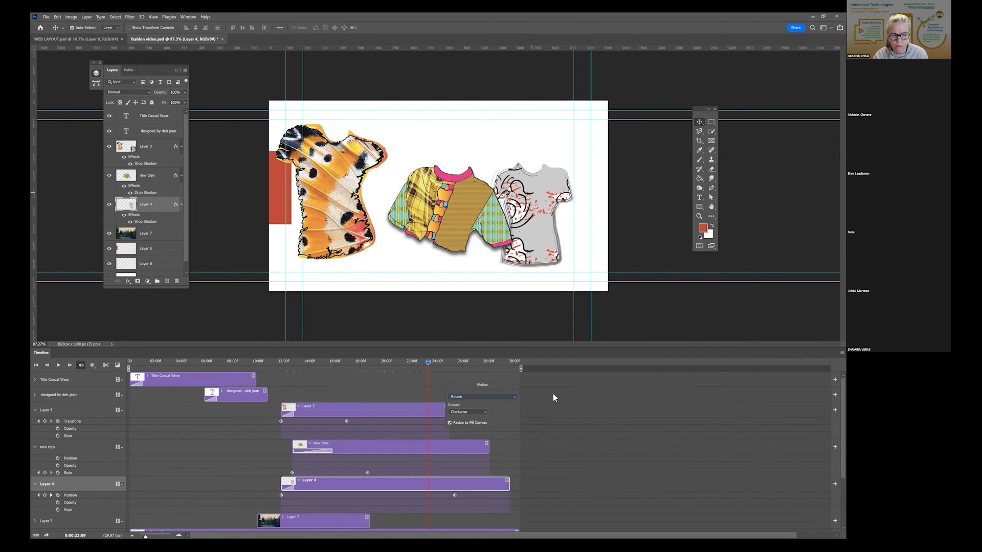
click(454, 416)
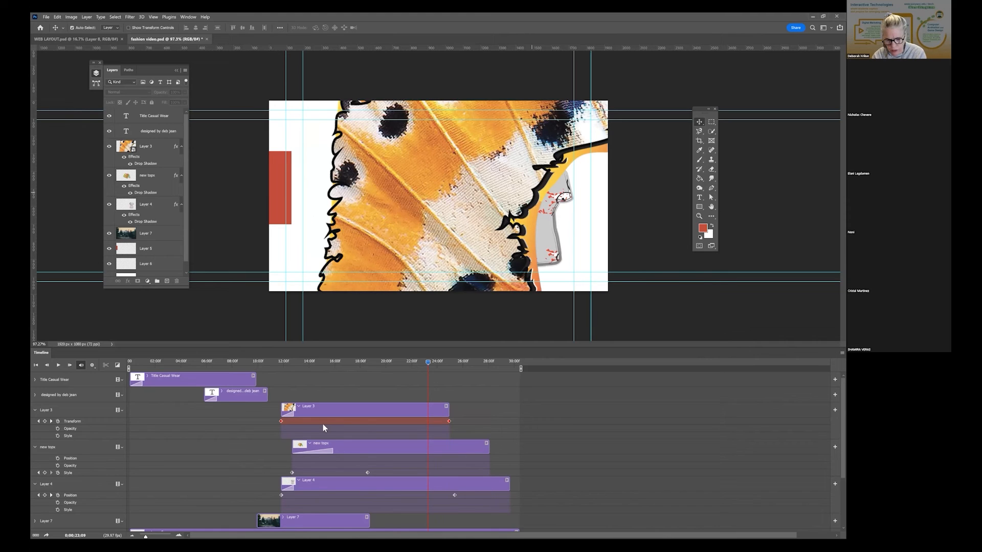
- Delete both Transform keyframes of Layer 3 and move the playhead to the start of its clip at about 12 seconds
click(450, 422)
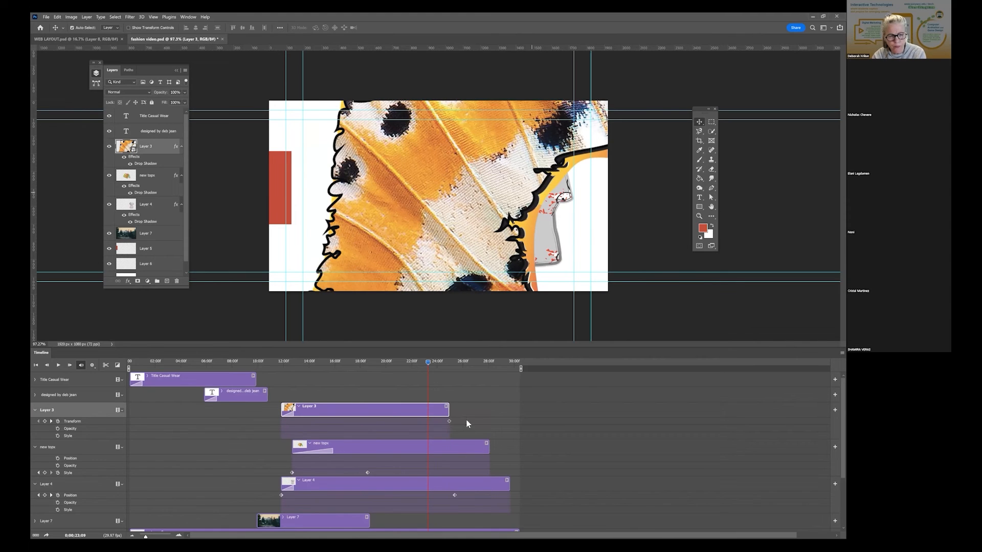
key(ctrl+z)
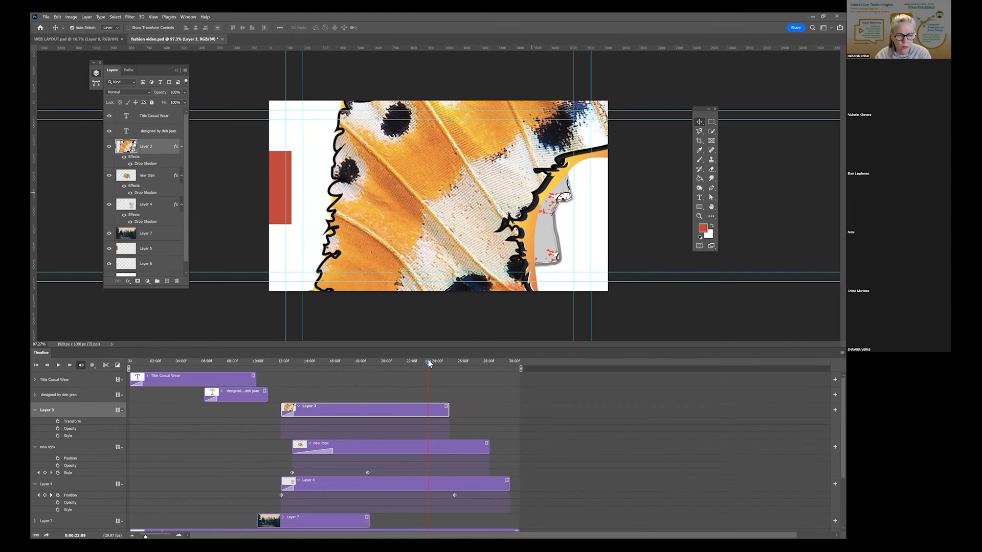
drag(409, 363, 281, 375)
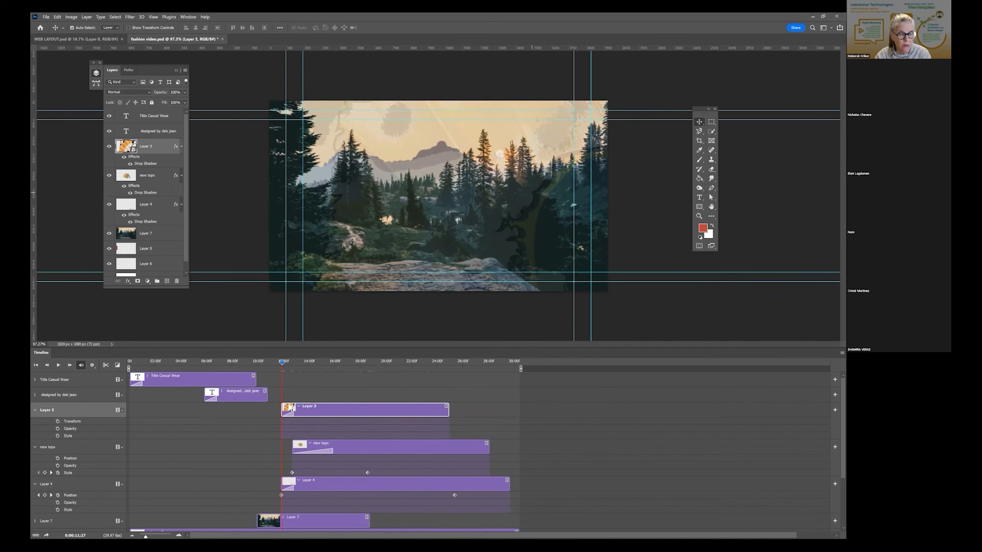
key(ctrl)
key(ctrl+t)
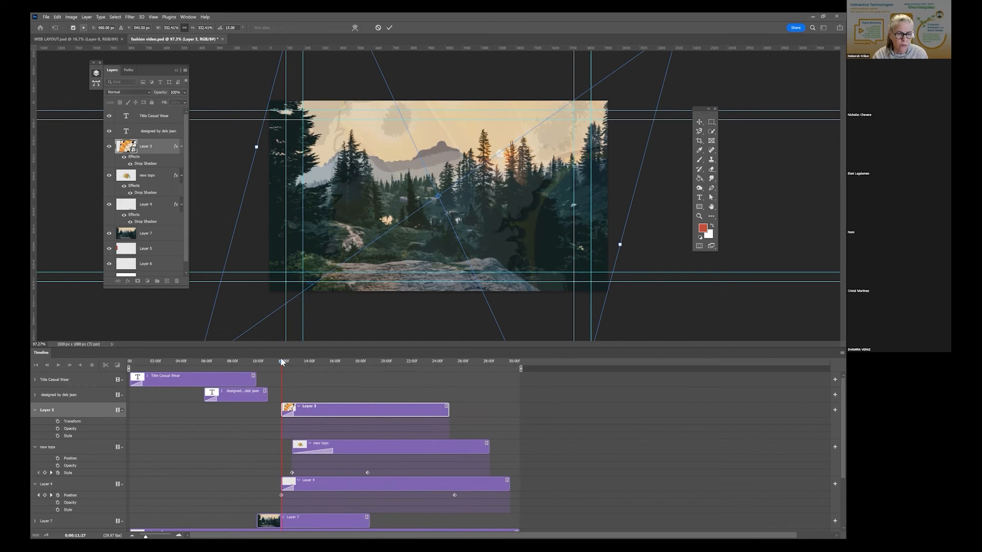
key(Return)
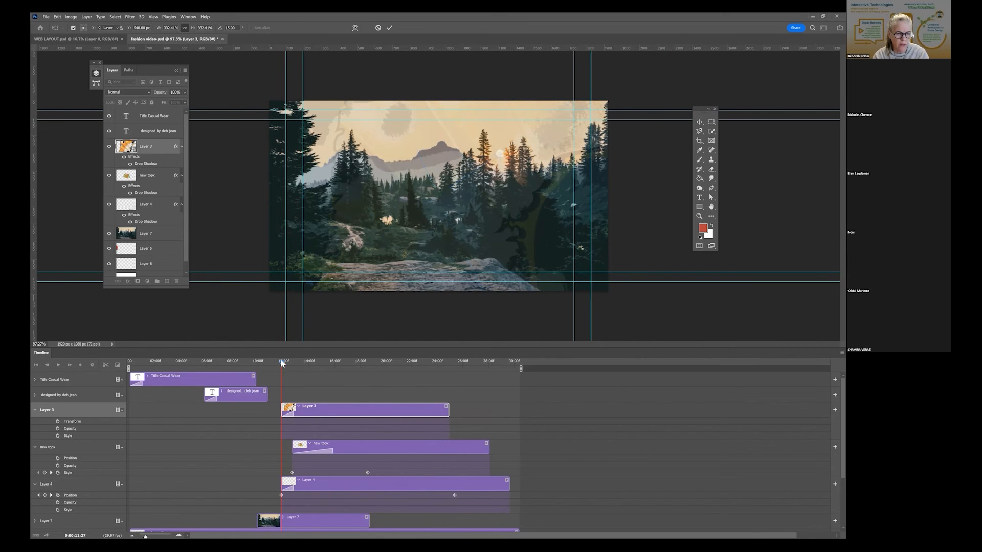
- At about 12.5 seconds, scale the butterfly-patterned top on Layer 3 down to about 110% toward the canvas's lower-left corner
drag(283, 364, 290, 365)
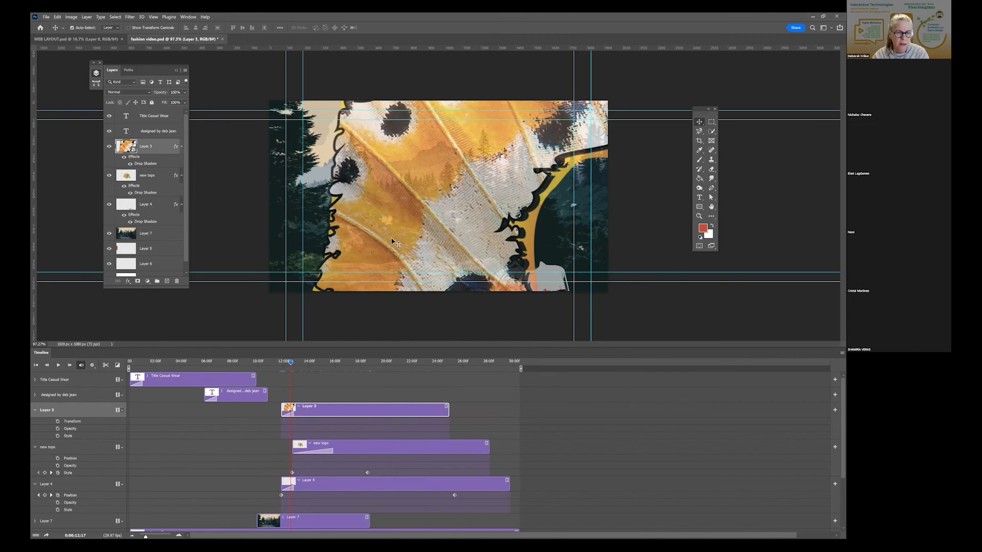
key(ctrl+t)
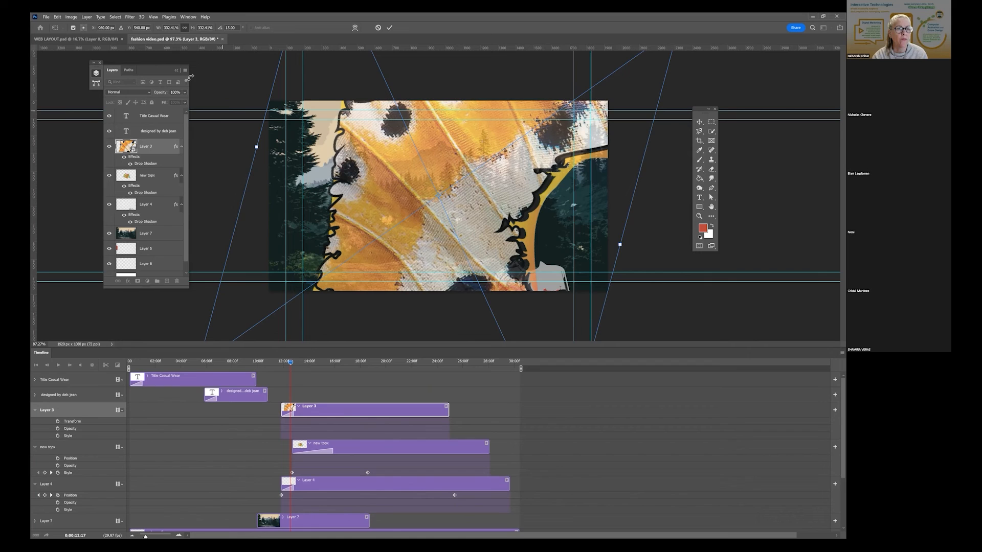
click(153, 17)
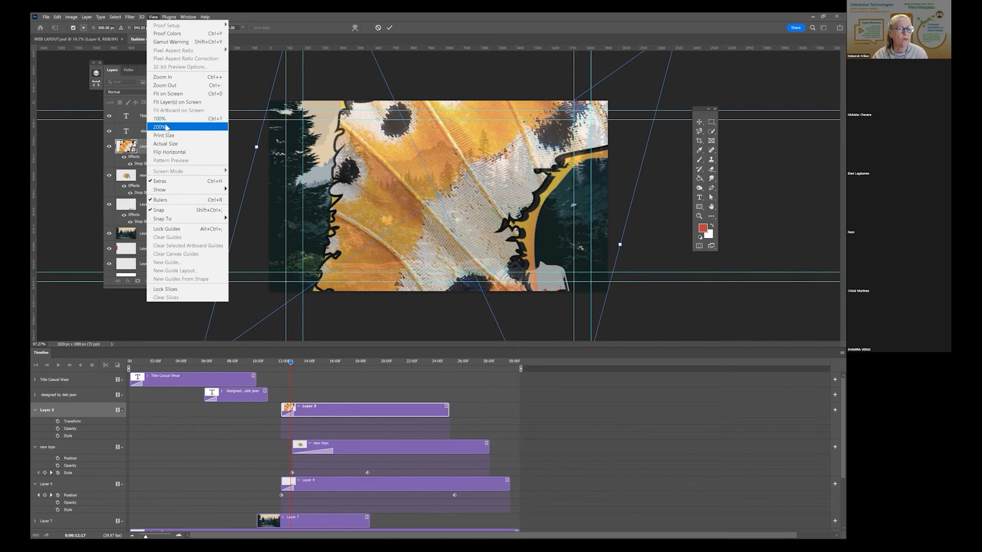
click(168, 120)
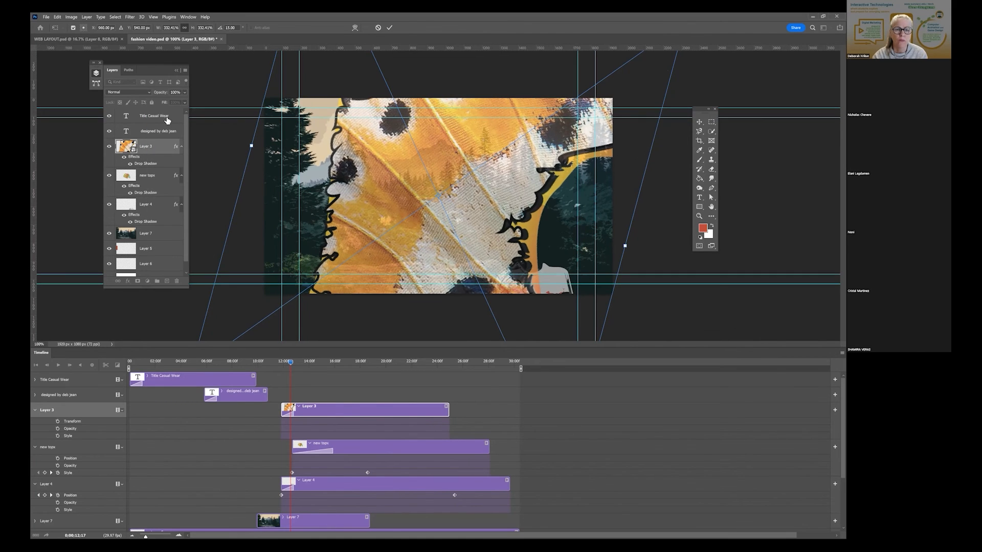
click(154, 17)
click(164, 94)
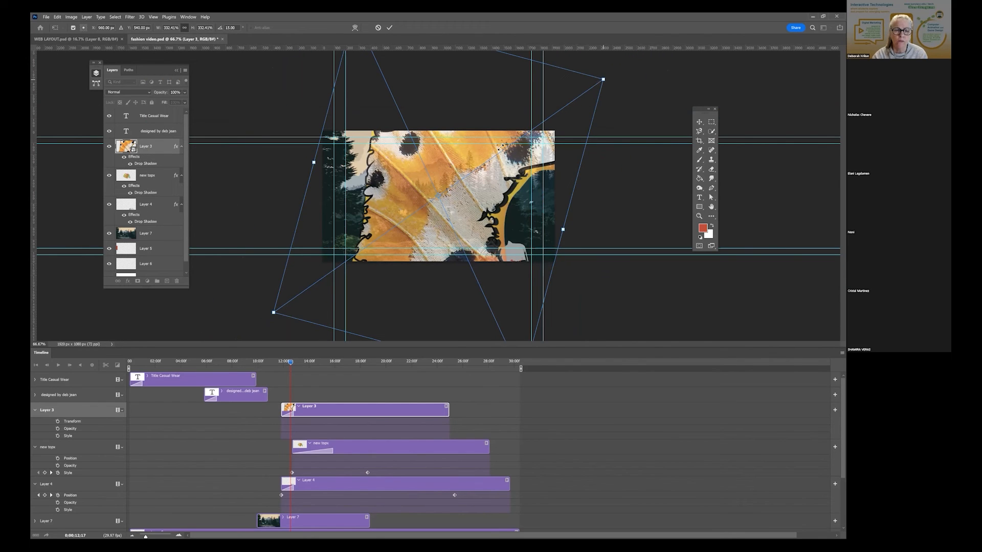
key(ctrl+z)
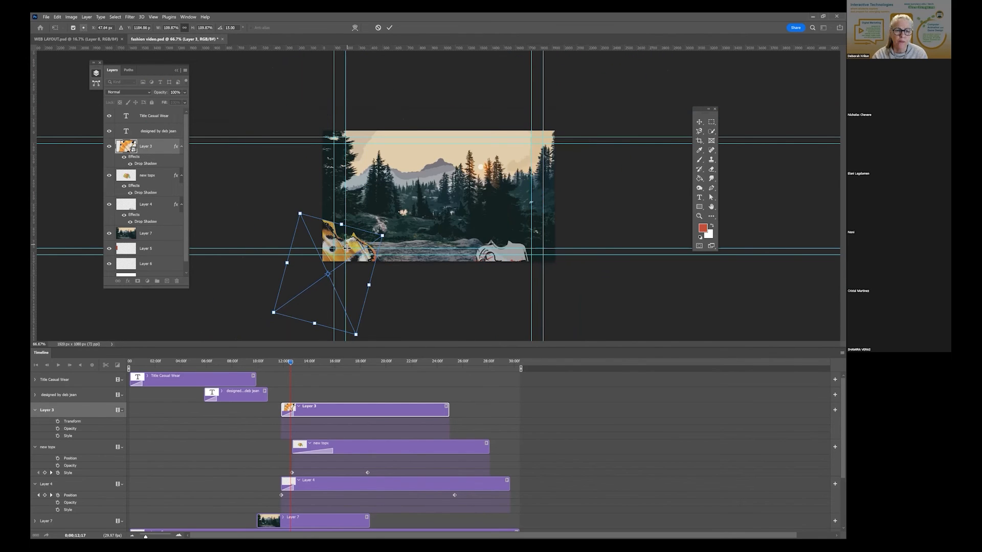
- Apply the transform and clear all guides from the document
click(154, 17)
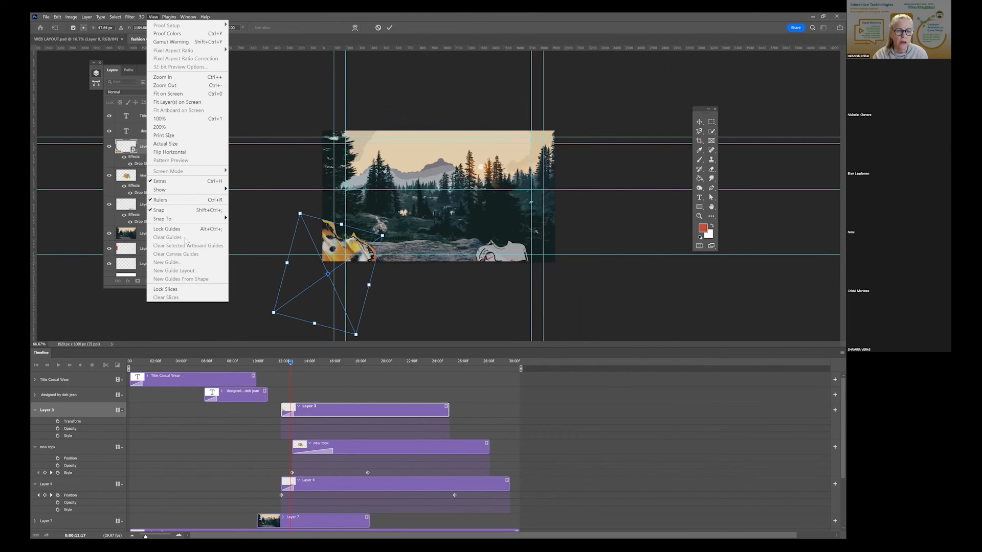
click(329, 273)
key(Return)
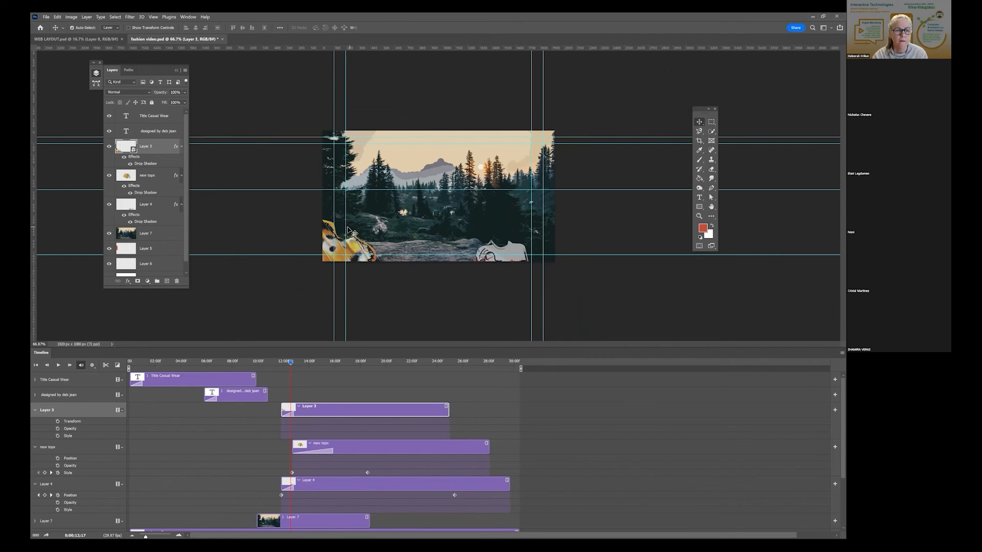
click(154, 17)
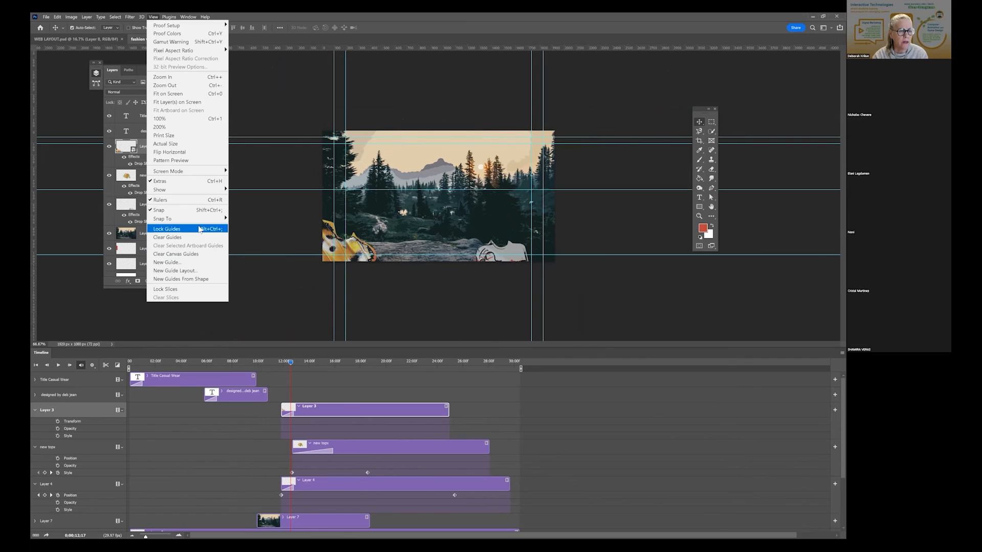
click(189, 235)
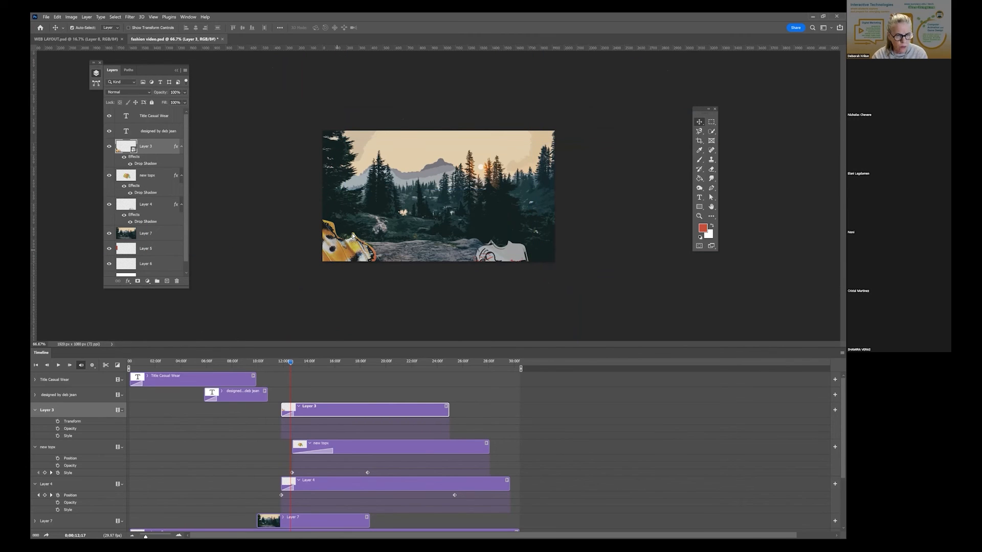
- Move the butterfly top farther off the canvas's lower-left corner and add a Transform keyframe to Layer 3 at about 12.5 seconds
drag(327, 254, 316, 264)
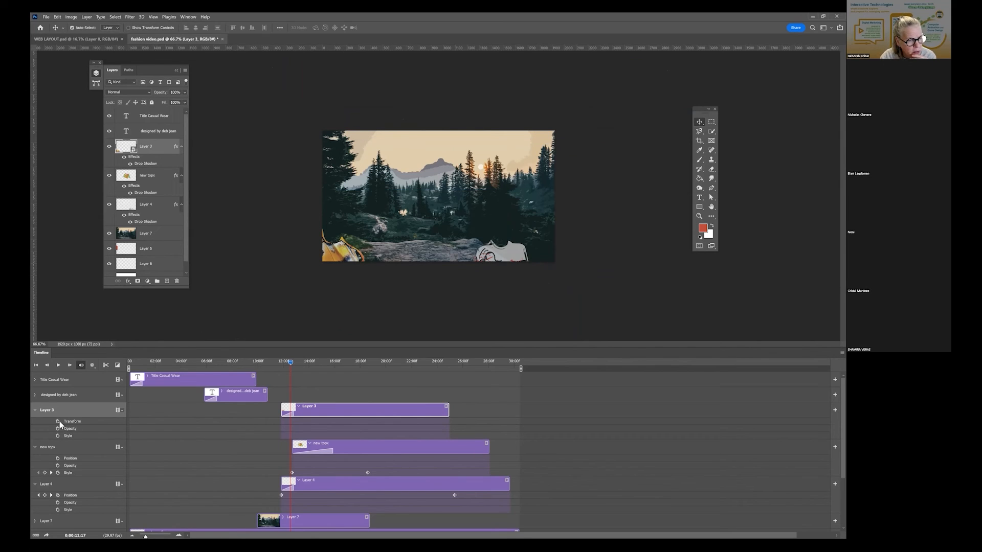
click(58, 422)
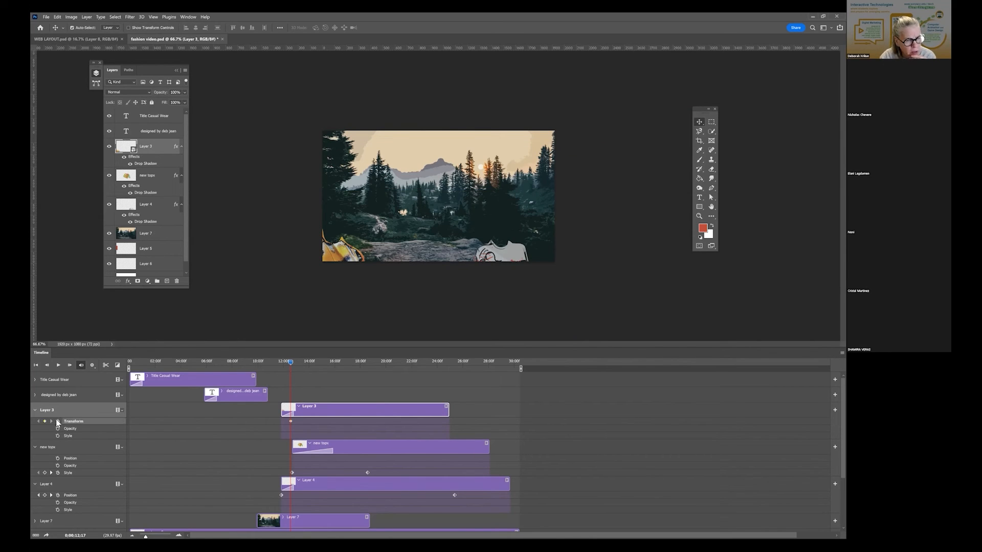
- At about 17 seconds, move the butterfly top onto the canvas beside the plaid jacket and set its rotation to -180 degrees
drag(292, 364, 351, 364)
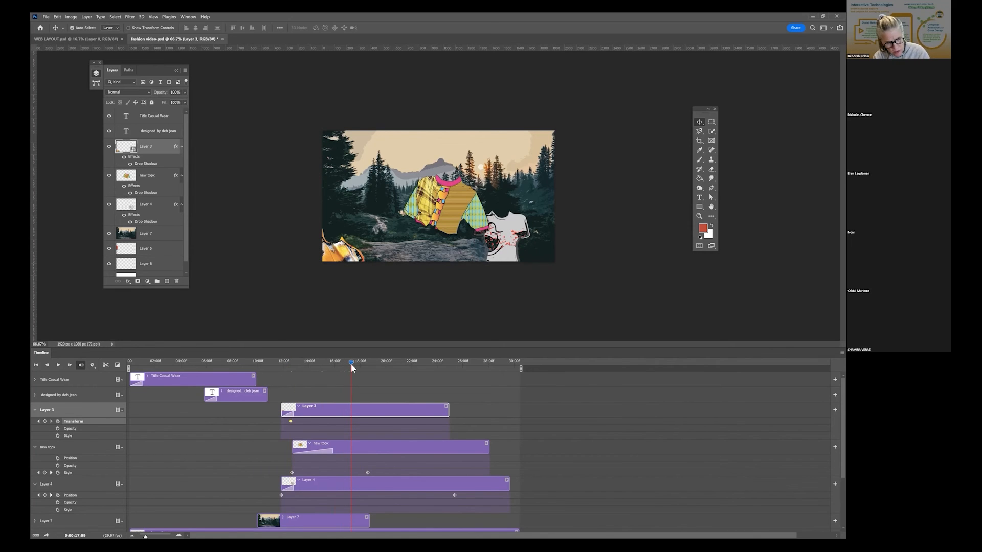
key(ctrl+t)
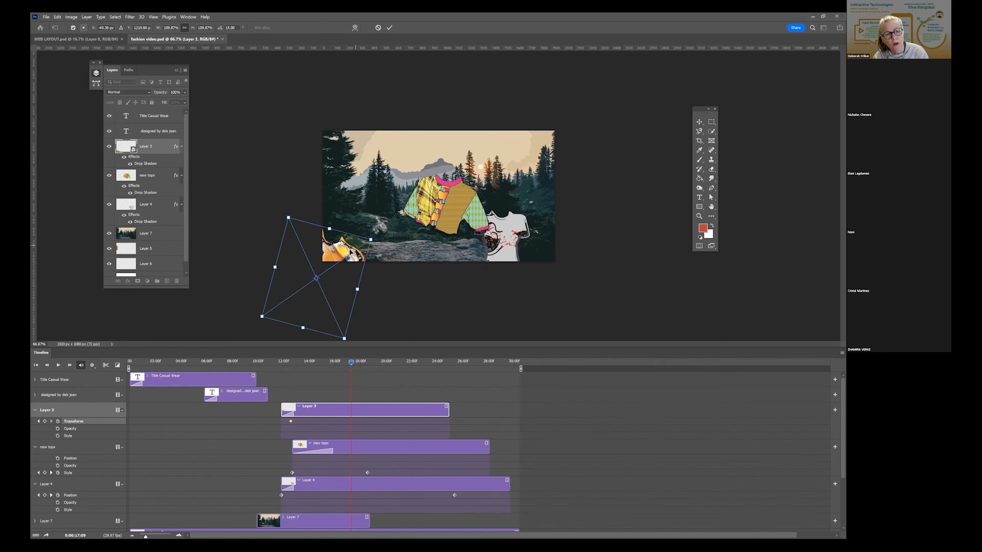
drag(403, 186, 448, 168)
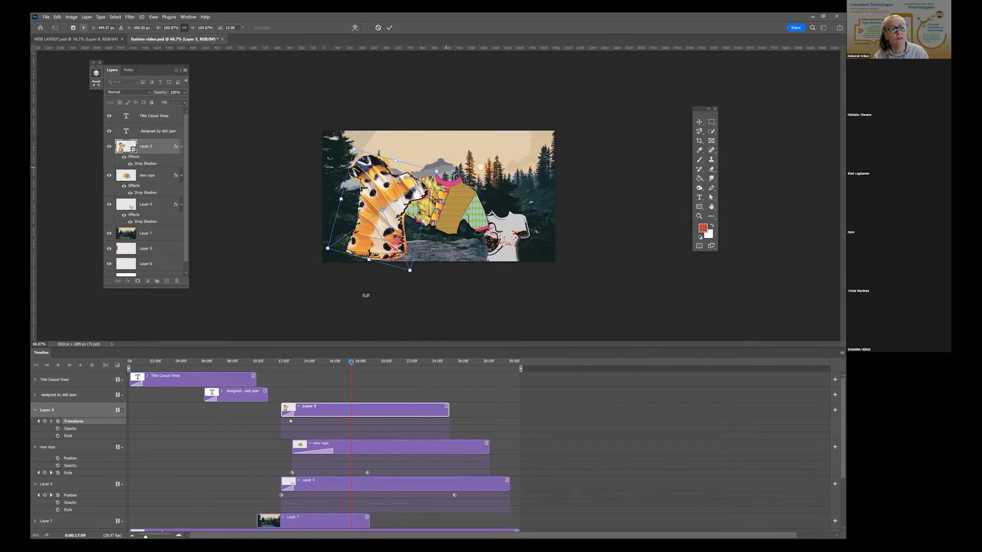
drag(219, 27, 226, 28)
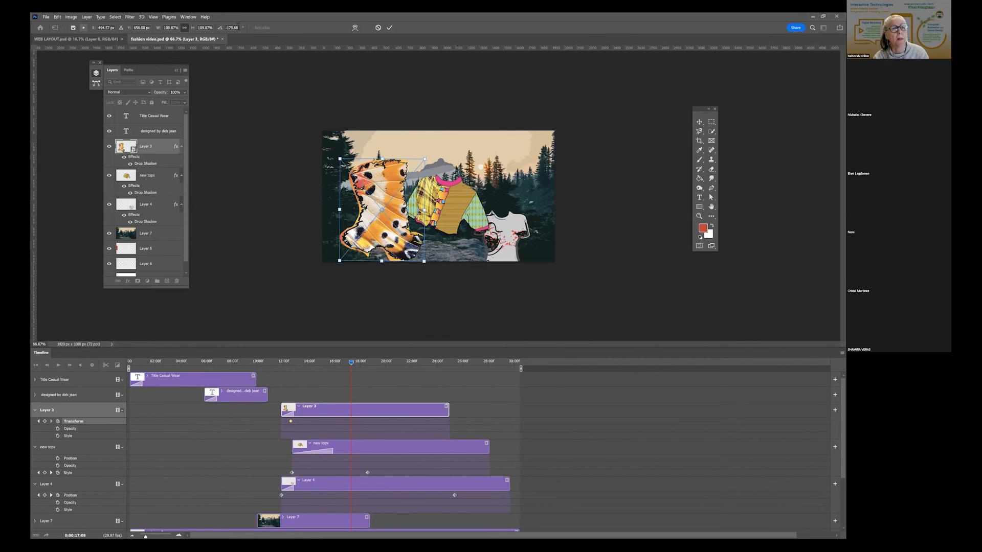
key(BackSpace)
key(BackSpace)
key(BackSpace)
key(BackSpace)
key(BackSpace)
text(80)
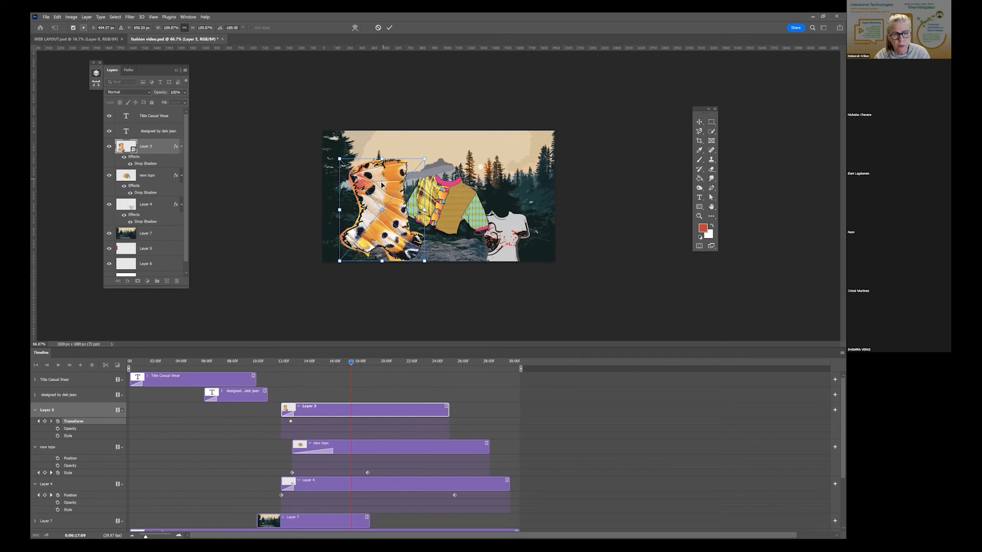
key(Return)
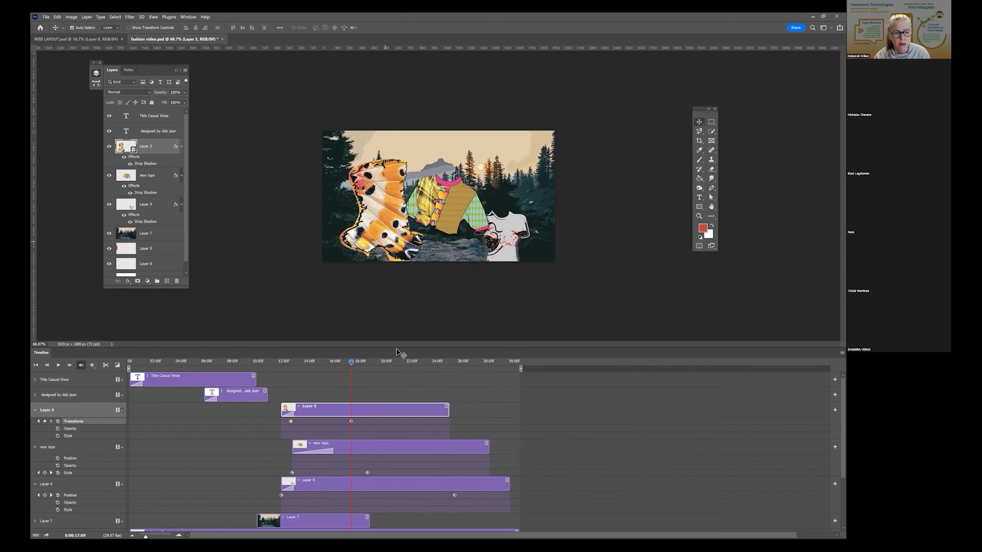
- At about 22 seconds, rotate the butterfly top upright and move it slightly higher on the canvas
drag(352, 364, 413, 363)
key(ctrl+t)
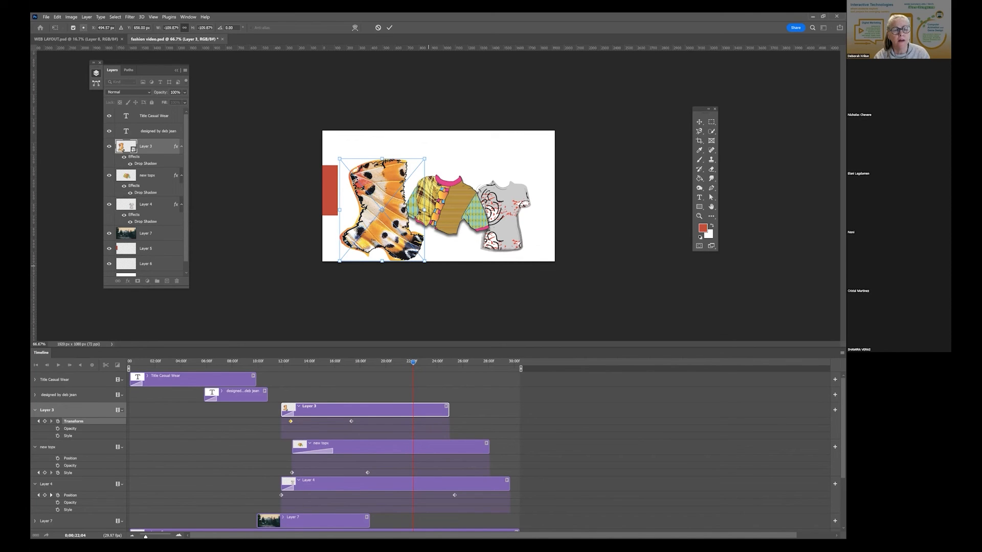
drag(338, 212, 361, 174)
key(Return)
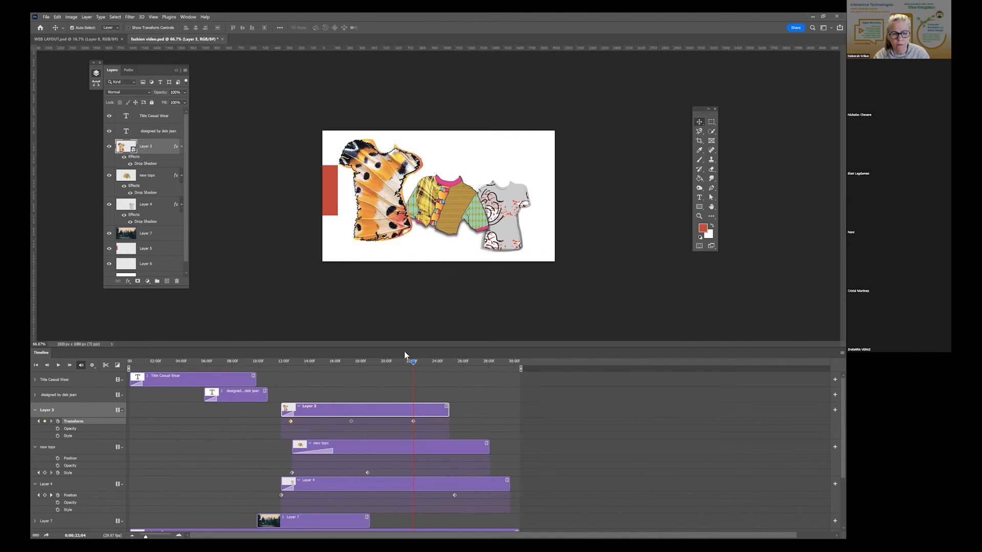
- Review the rotation, and at about 18 seconds rotate the butterfly top to about -101 degrees as an intermediate keyframe
drag(412, 361, 355, 355)
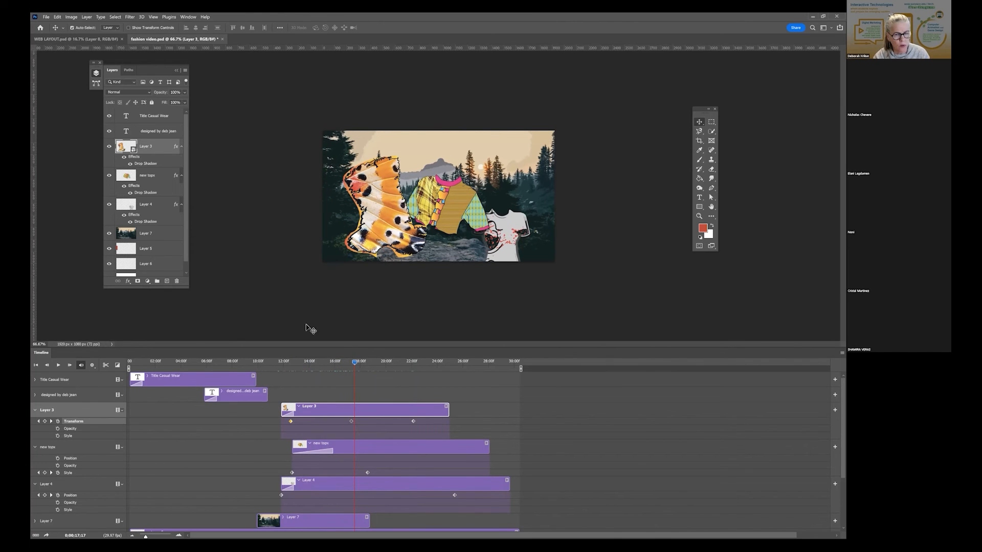
click(357, 362)
drag(357, 363, 364, 362)
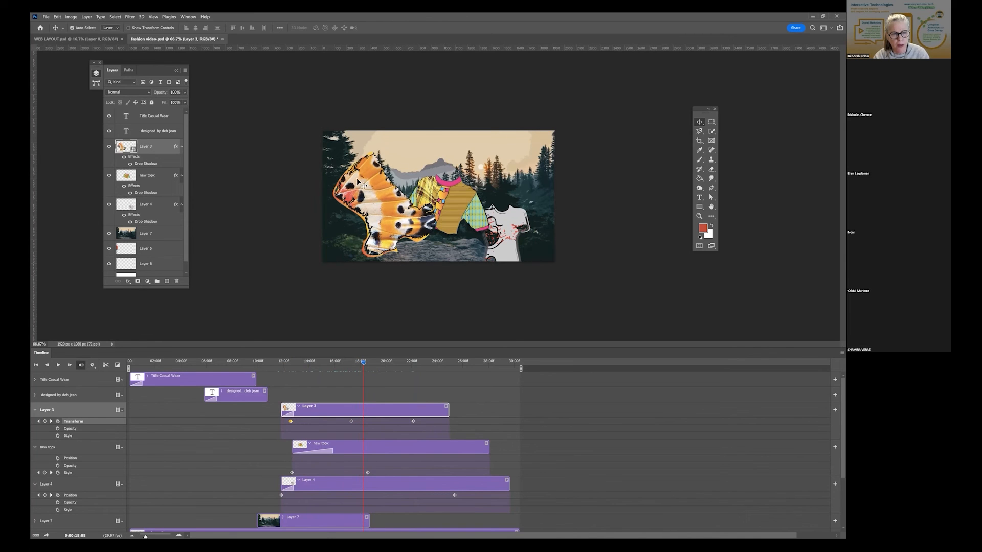
key(ctrl+t)
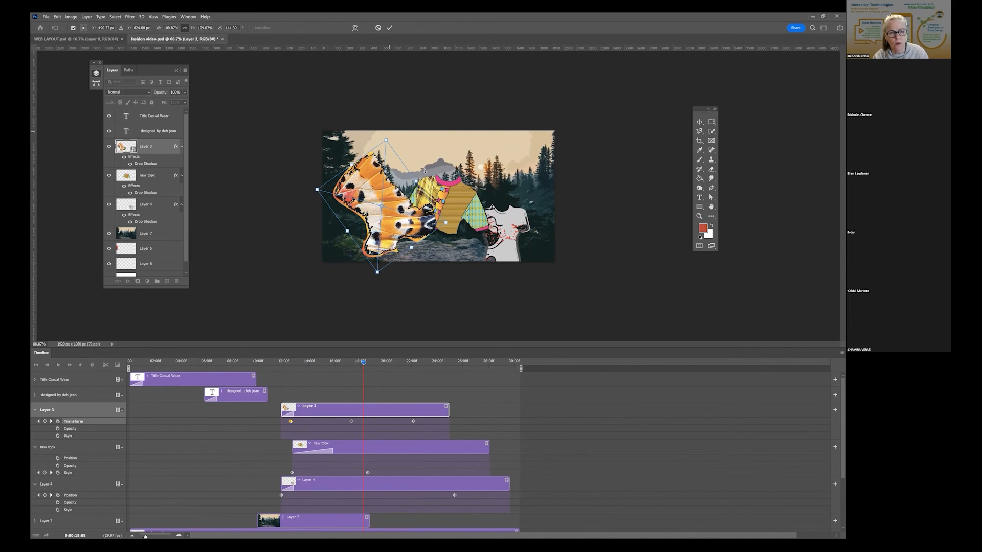
drag(438, 226, 364, 363)
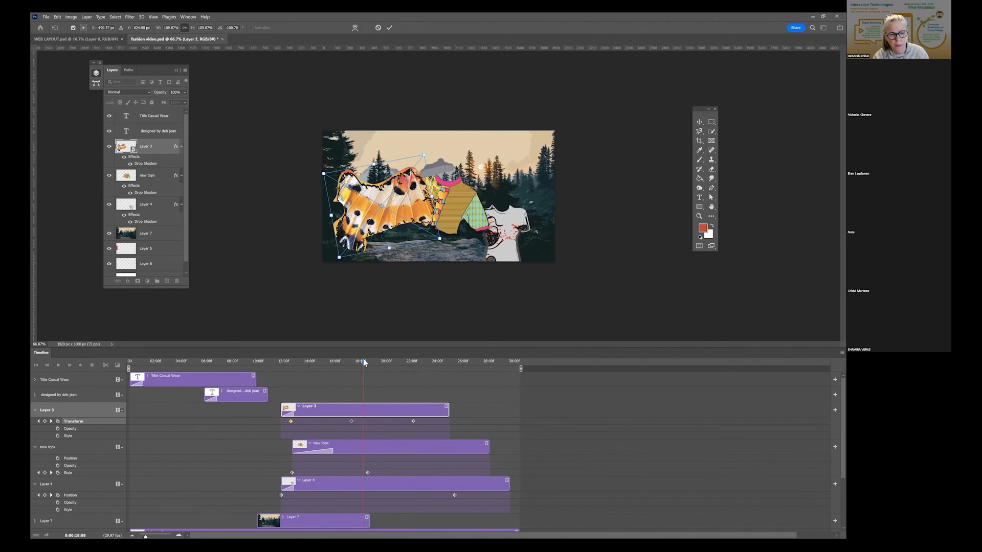
key(Return)
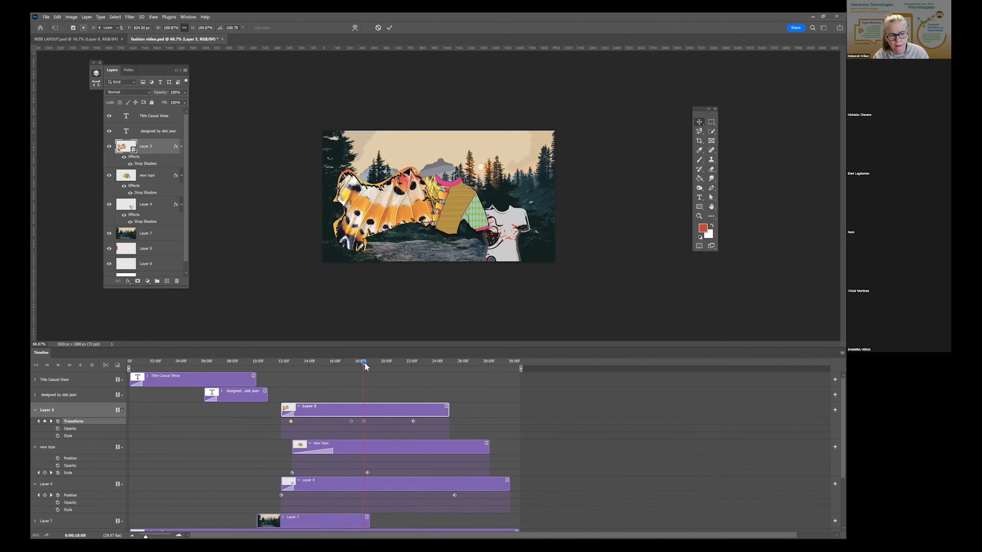
- Shift Layer 3's intermediate Transform keyframe from about 18 to about 20 seconds and go to the last keyframe
drag(363, 363, 400, 362)
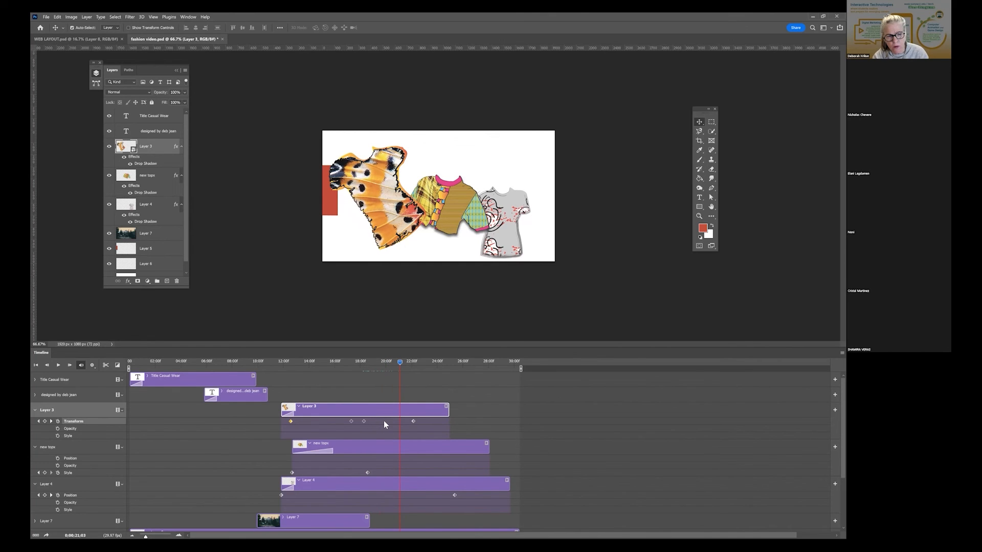
drag(363, 422, 384, 422)
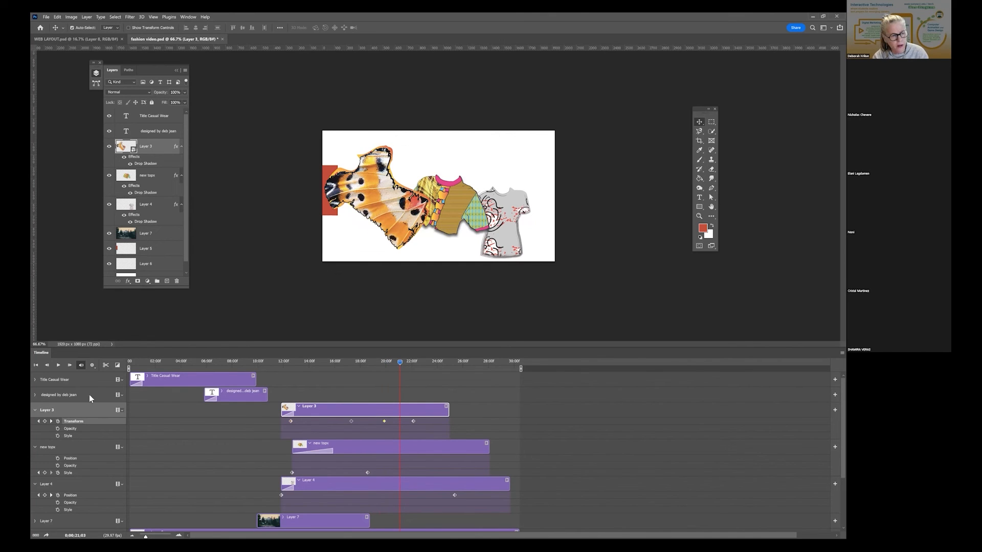
click(51, 422)
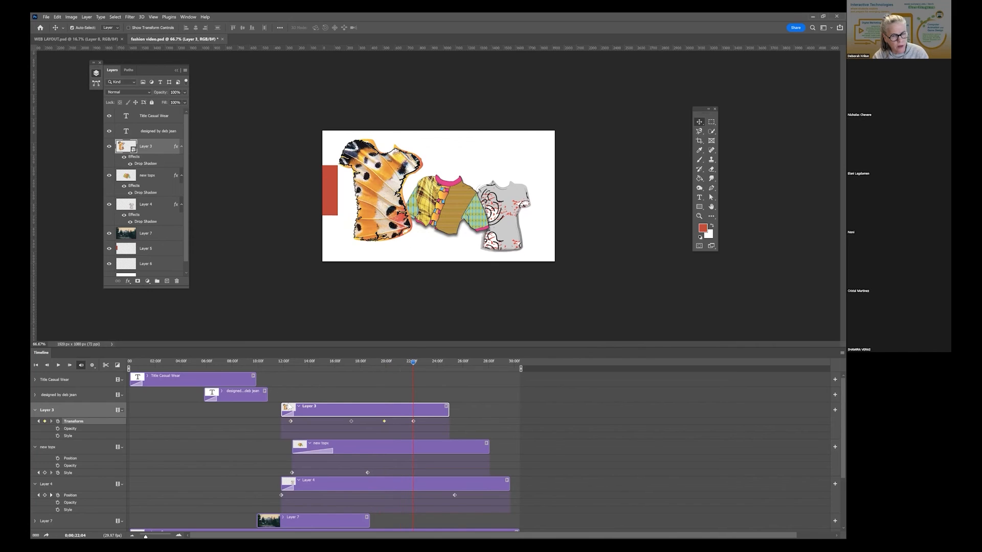
- Extend the Layer 7 forest background clip to the end of the video at about 30 seconds
drag(411, 363, 444, 367)
scroll(462, 427, down, 3)
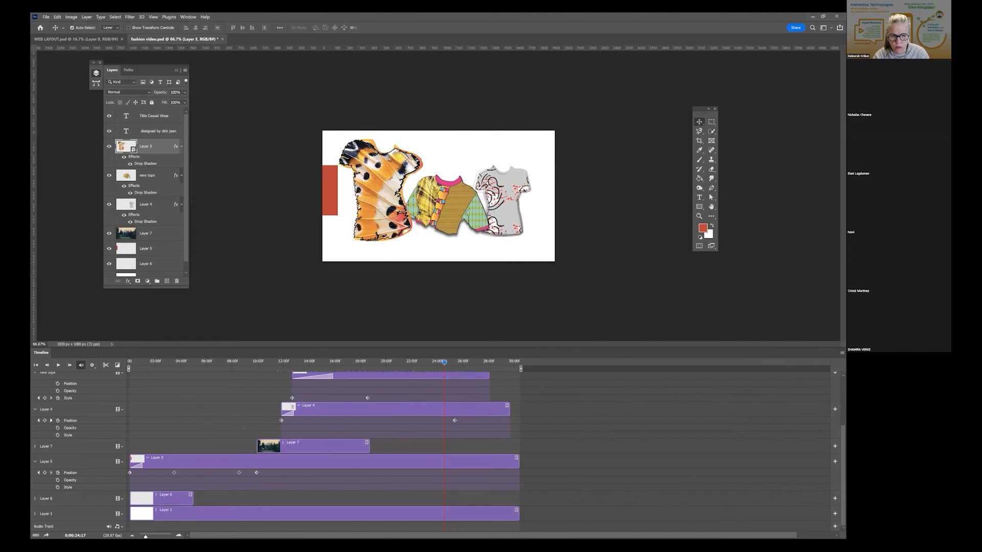
drag(368, 445, 518, 446)
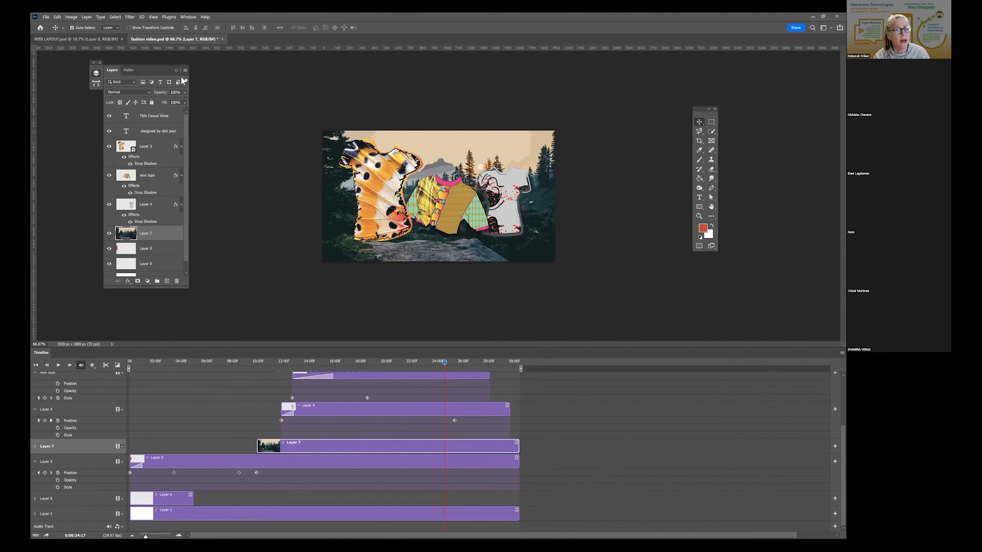
- Add a Fade With Black transition to the end of the Layer 7 clip and lengthen it to about 3.5 seconds
click(117, 368)
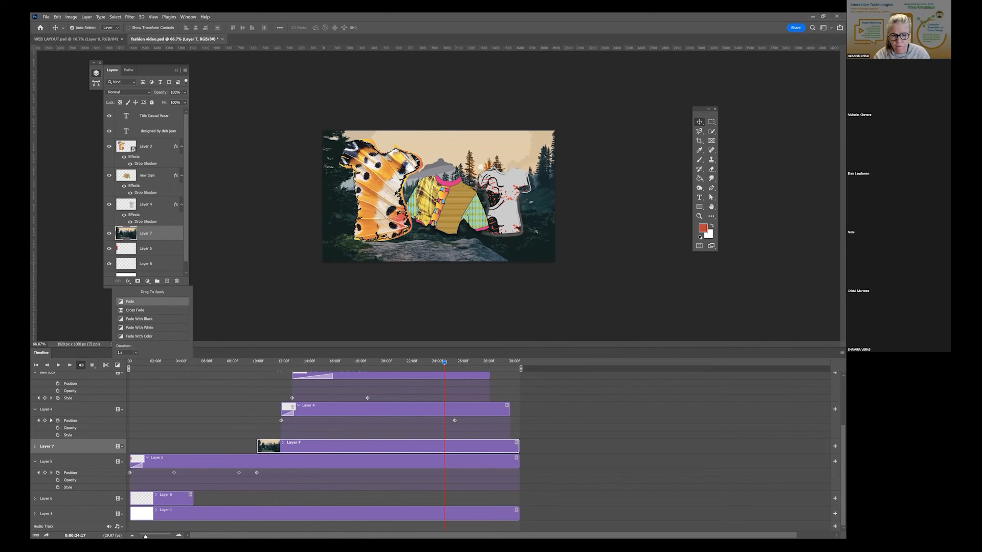
drag(139, 318, 511, 446)
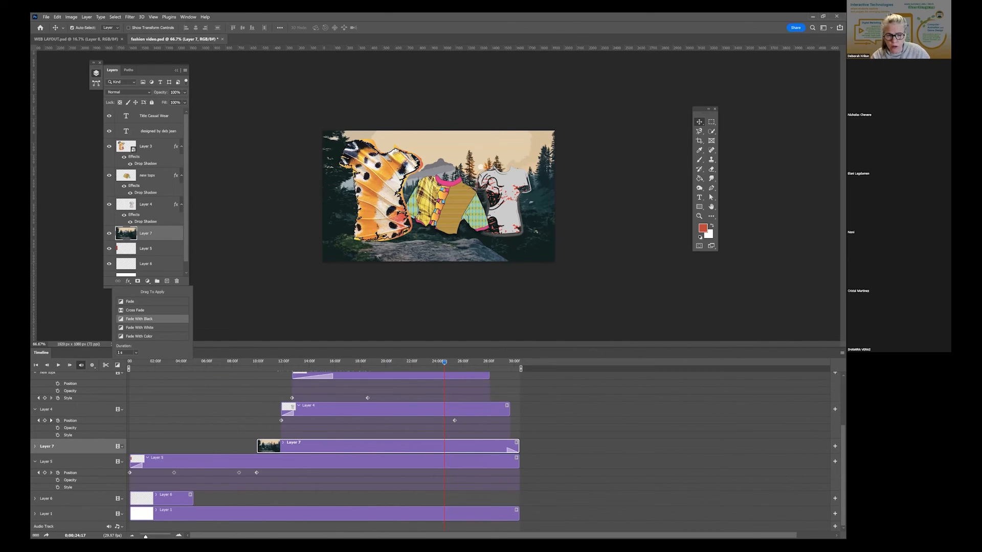
click(450, 362)
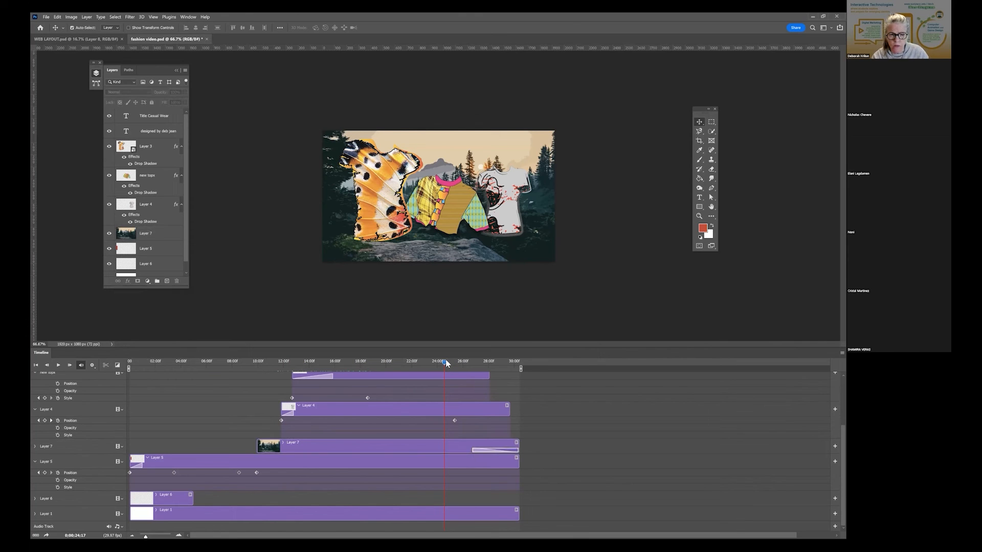
- Preview the closing fade through to the end of the video and save the file
drag(450, 362, 597, 383)
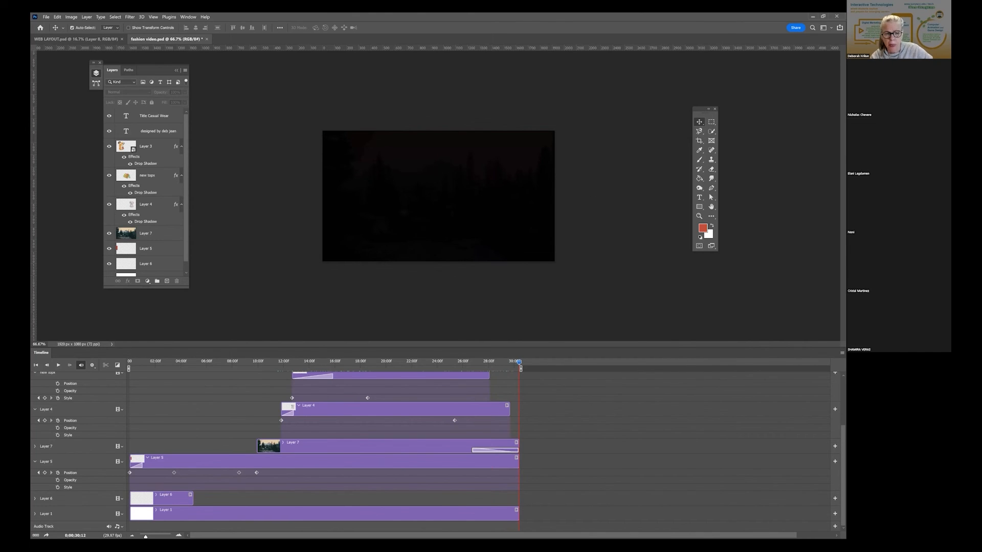
key(ctrl+s)
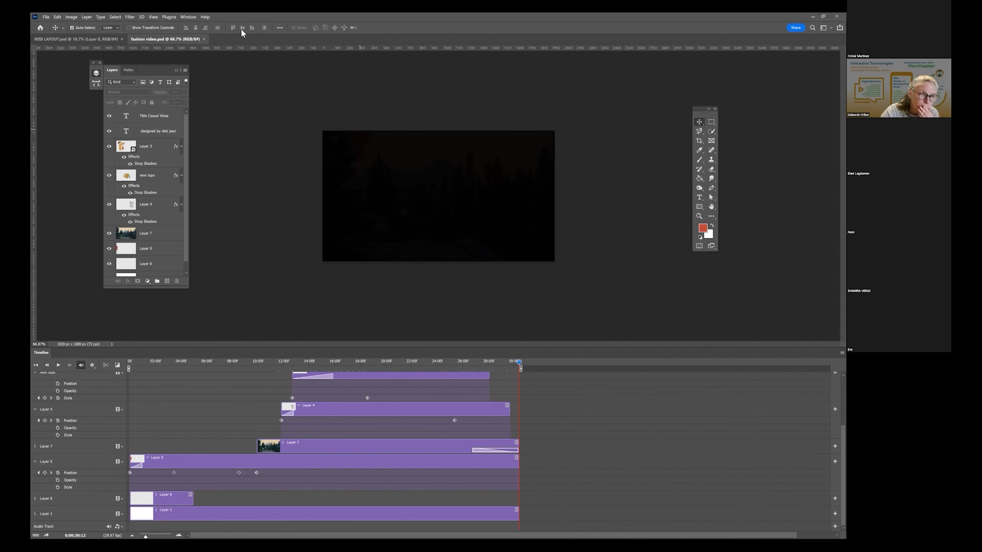
- Open the dress WEBP image from the ILLUS DESIGNS folder
click(47, 17)
key(Escape)
key(ctrl+o)
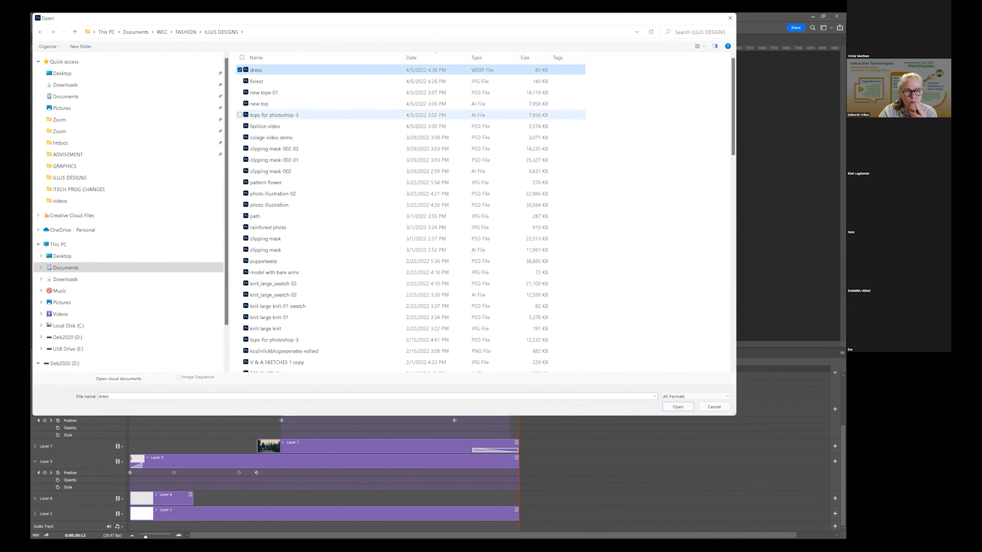
key(Escape)
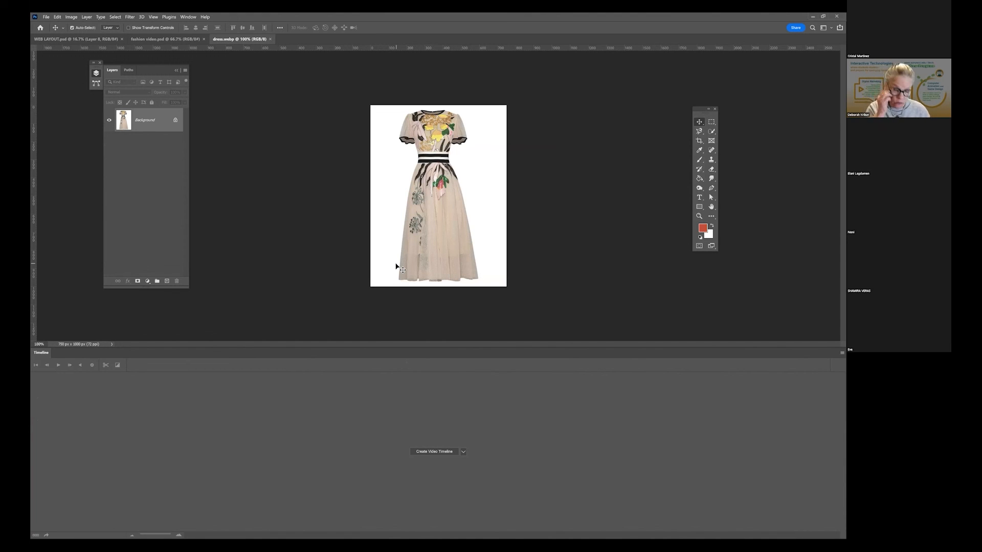
- Convert the dress image's locked Background into an editable layer named Layer 0
key(z)
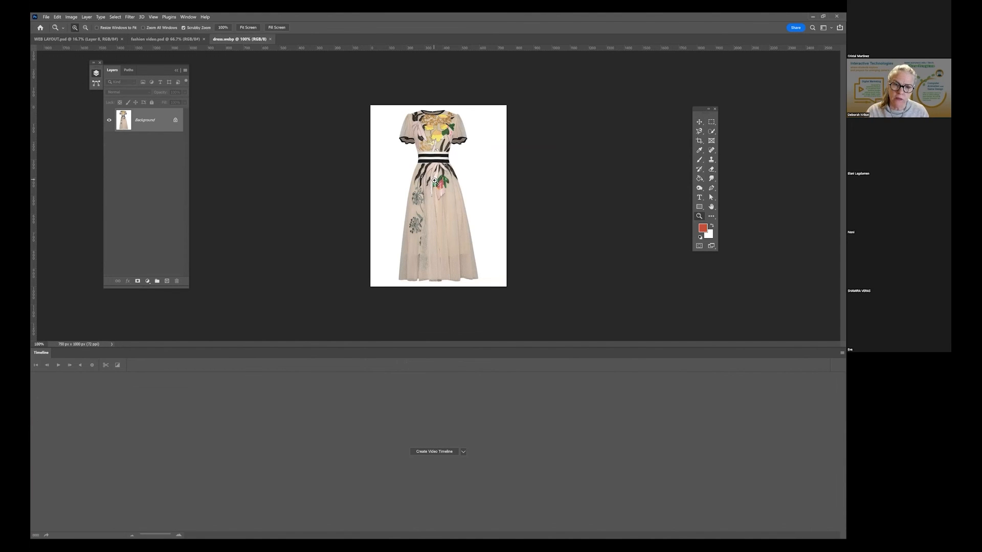
click(435, 182)
drag(449, 179, 465, 203)
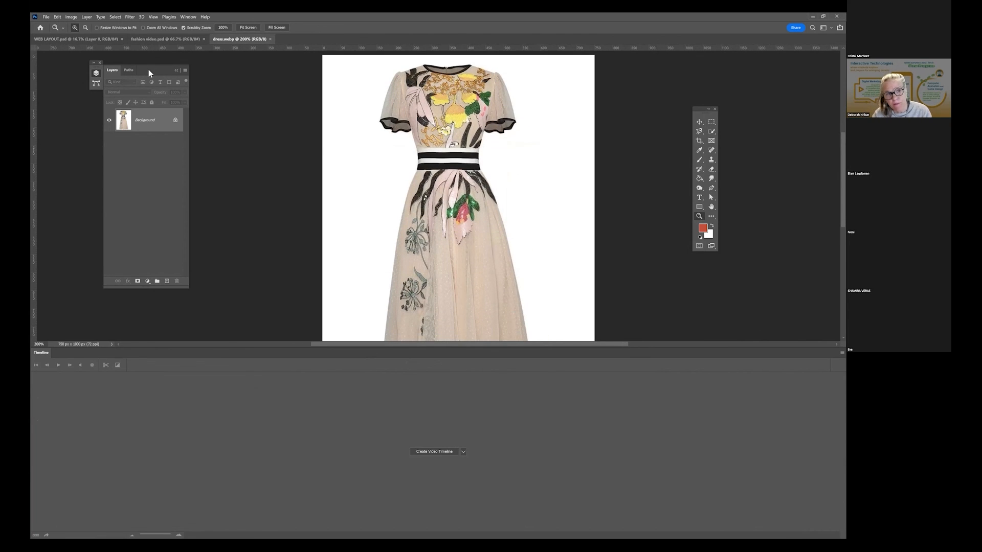
drag(239, 171, 230, 131)
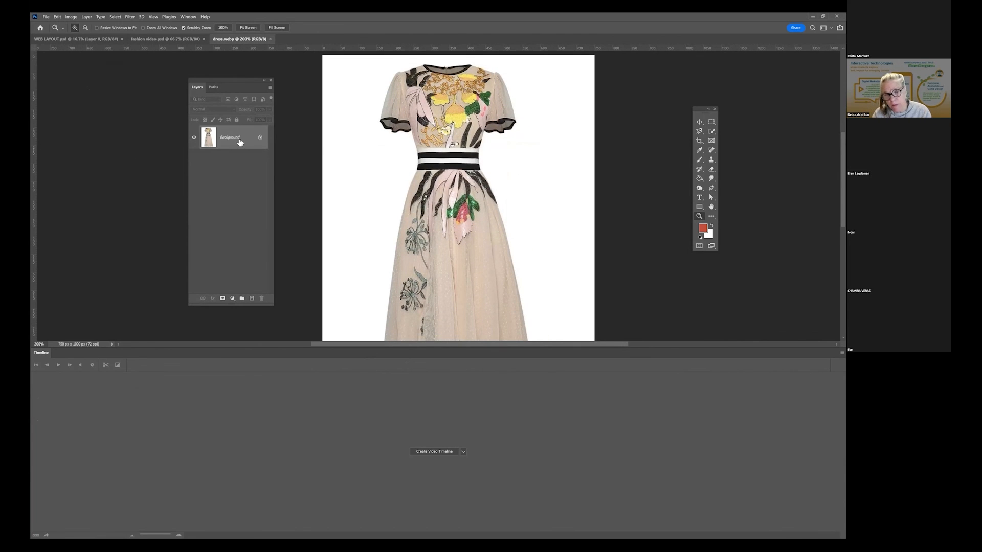
double_click(241, 141)
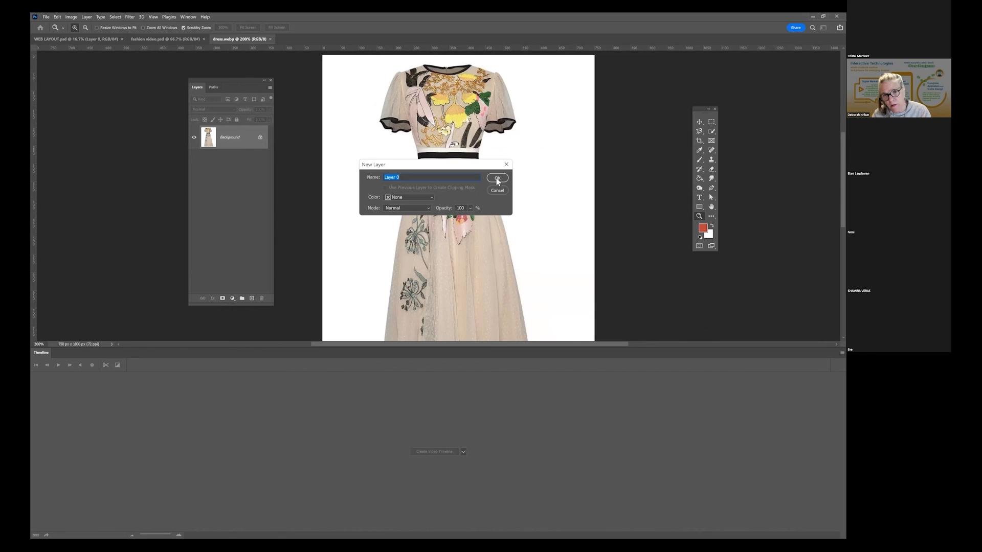
key(Return)
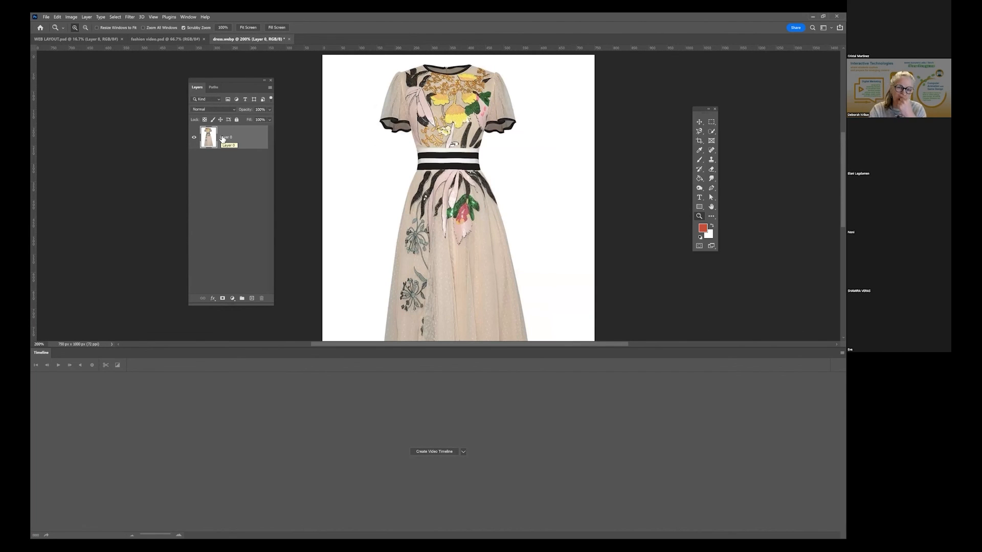
- Duplicate Layer 0, hide the original and make Layer 0 copy the active layer
right_click(249, 142)
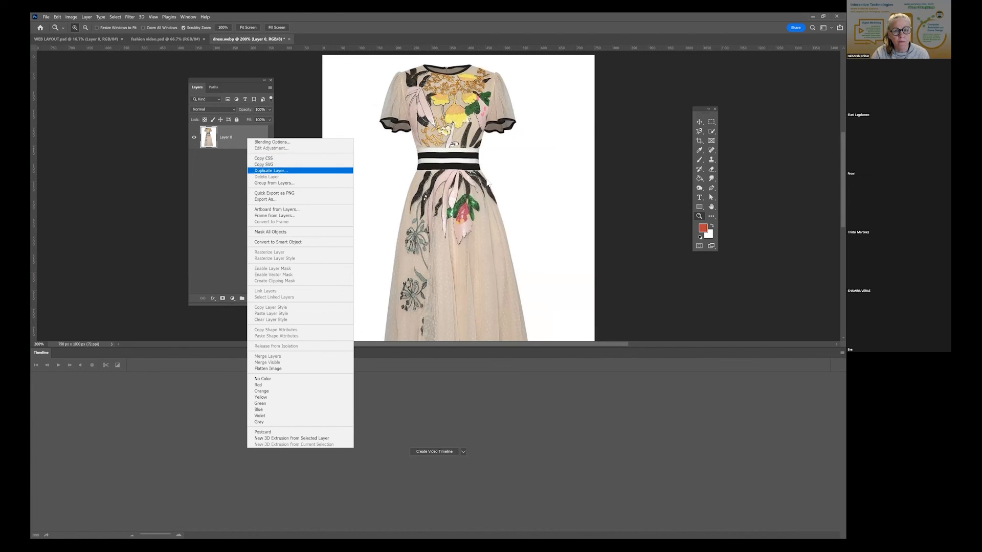
key(Return)
key(Return)
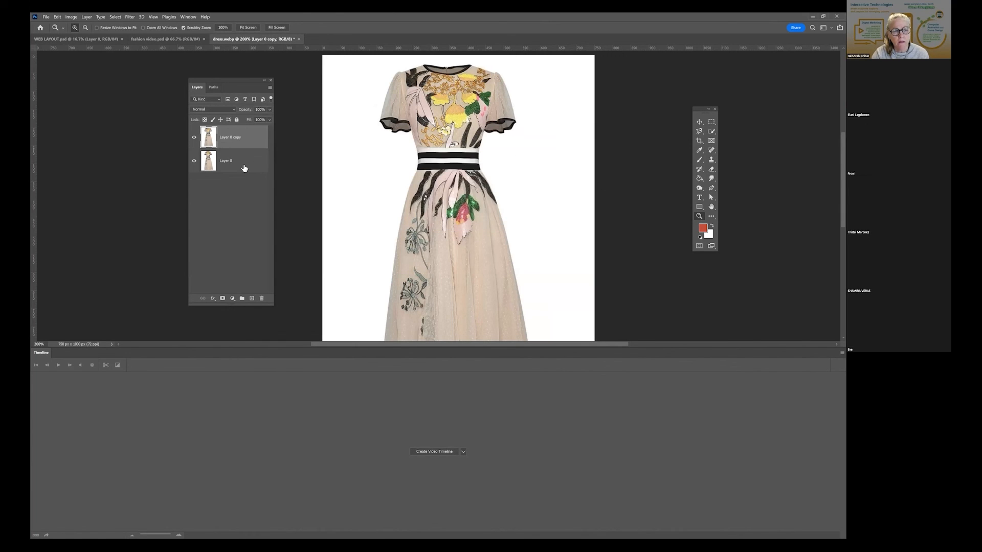
click(244, 167)
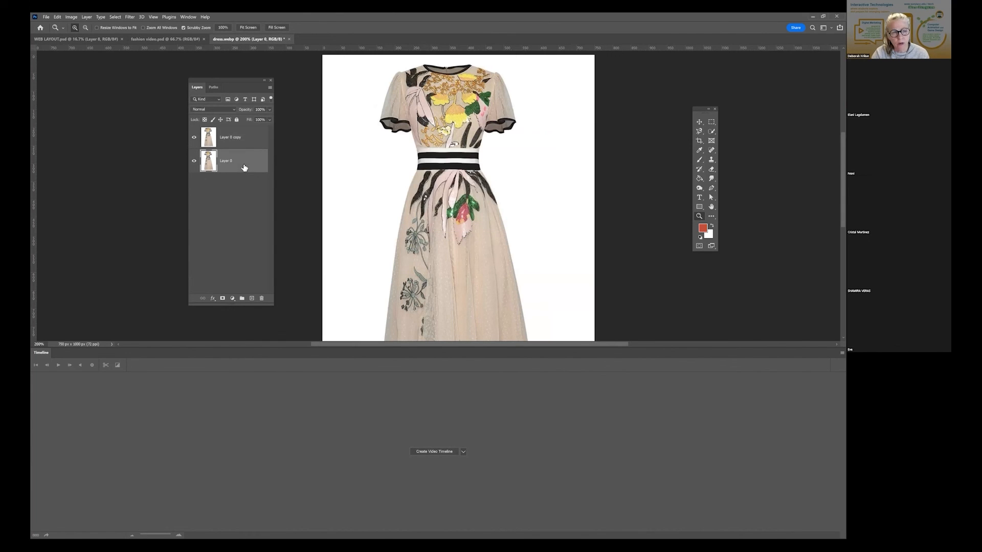
click(193, 161)
click(254, 137)
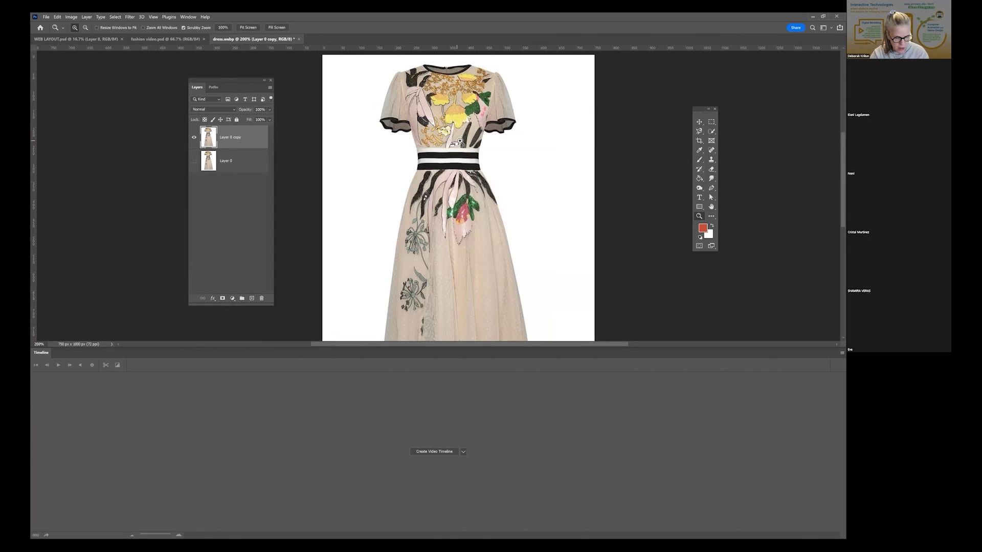
- Erase the white background around the dress on Layer 0 copy with the Magic Eraser tool
drag(459, 170, 434, 170)
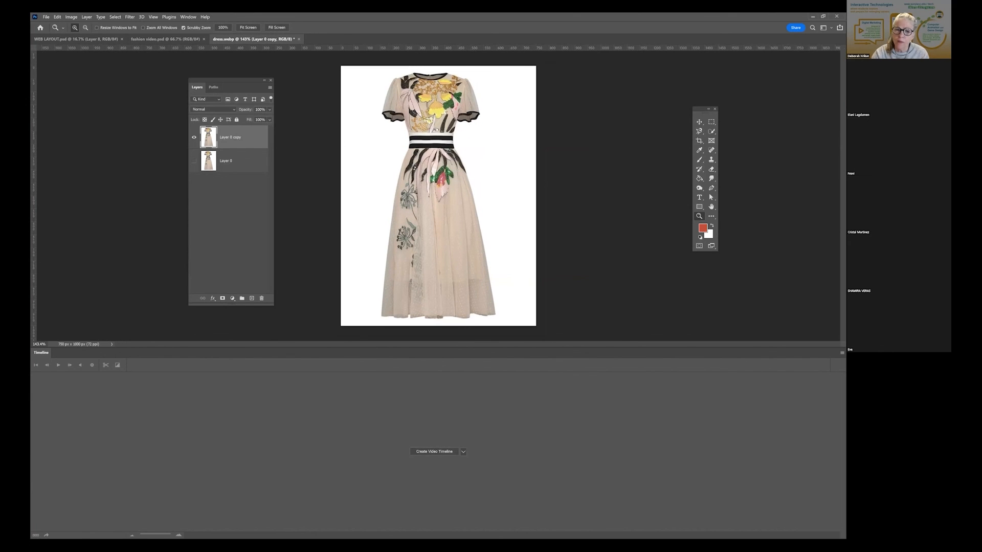
drag(705, 109, 311, 113)
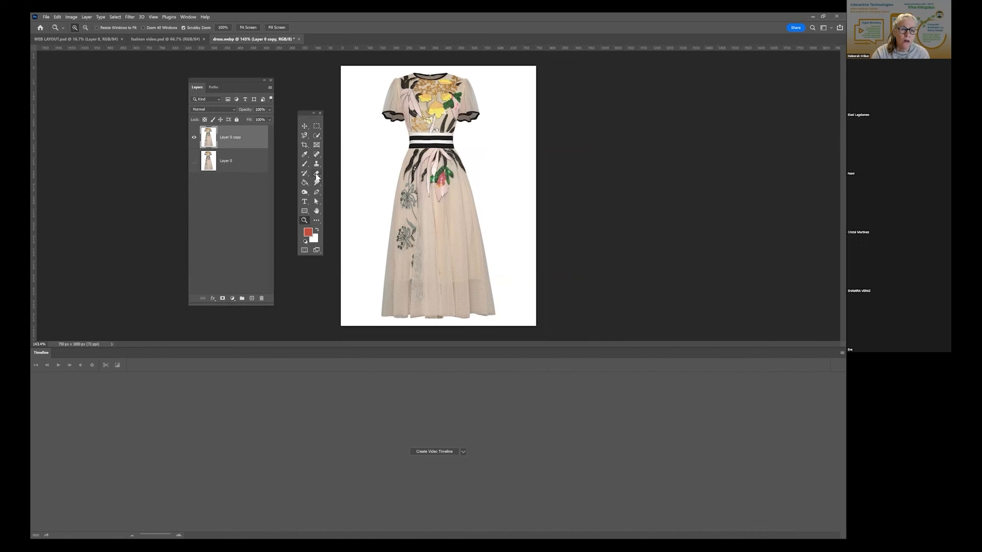
click(316, 174)
right_click(317, 174)
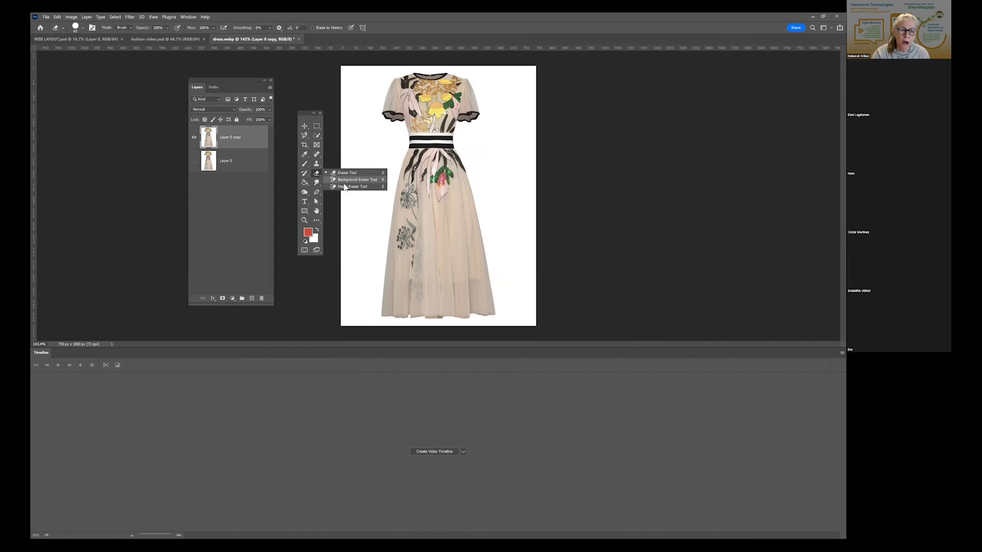
click(348, 187)
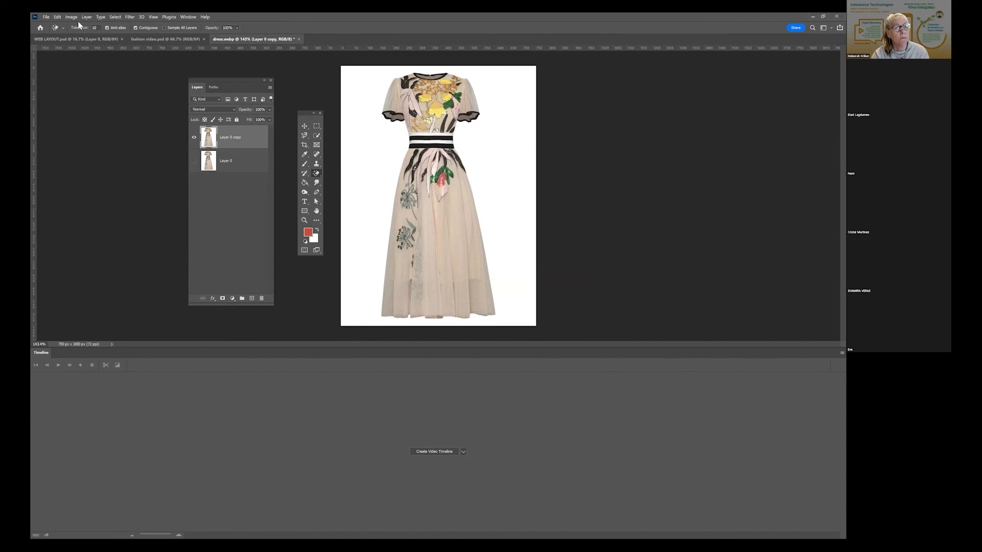
text(32)
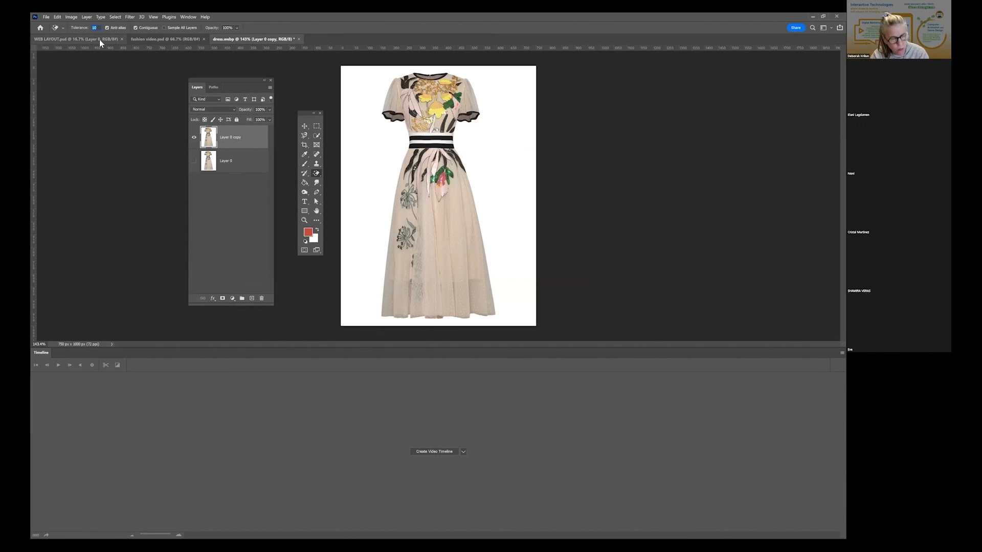
click(373, 148)
- Examine the cut-out edges and embroidered skirt details of the dress close up, ending with the whole image fitted on screen
key(z)
click(478, 208)
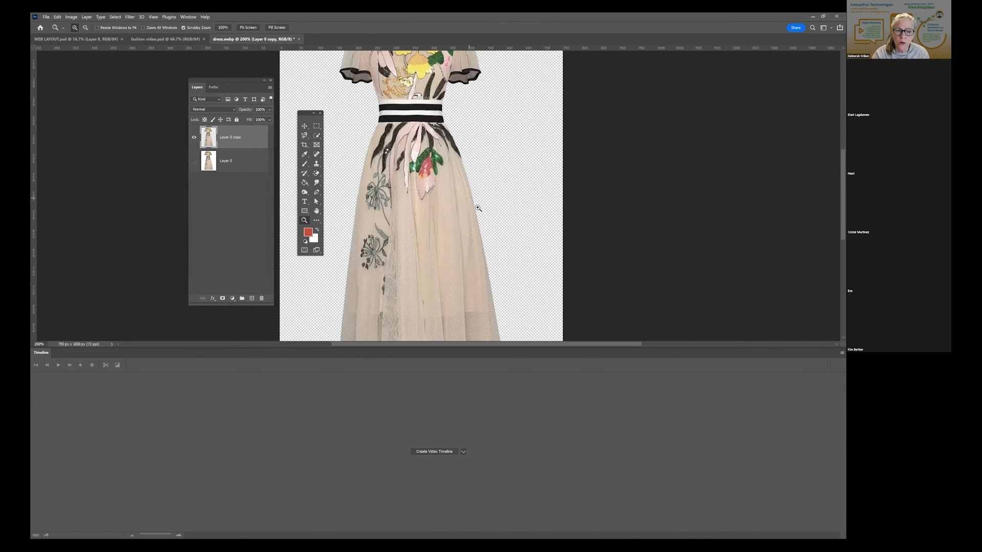
click(478, 208)
click(478, 208)
click(478, 208)
click(469, 186)
drag(423, 148, 460, 344)
drag(383, 145, 533, 319)
drag(427, 235, 459, 229)
drag(373, 247, 412, 316)
drag(586, 321, 532, 142)
drag(533, 292, 522, 150)
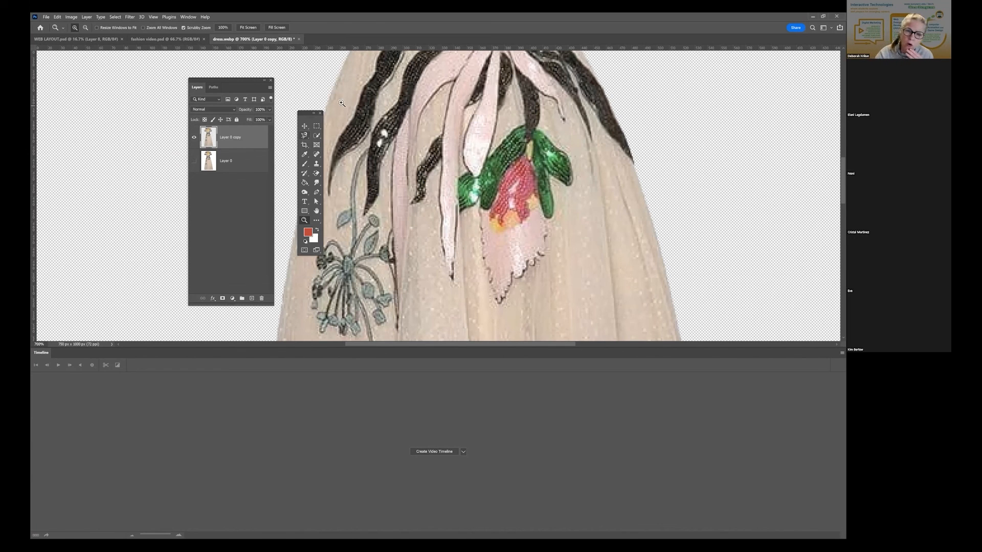
click(153, 17)
click(157, 94)
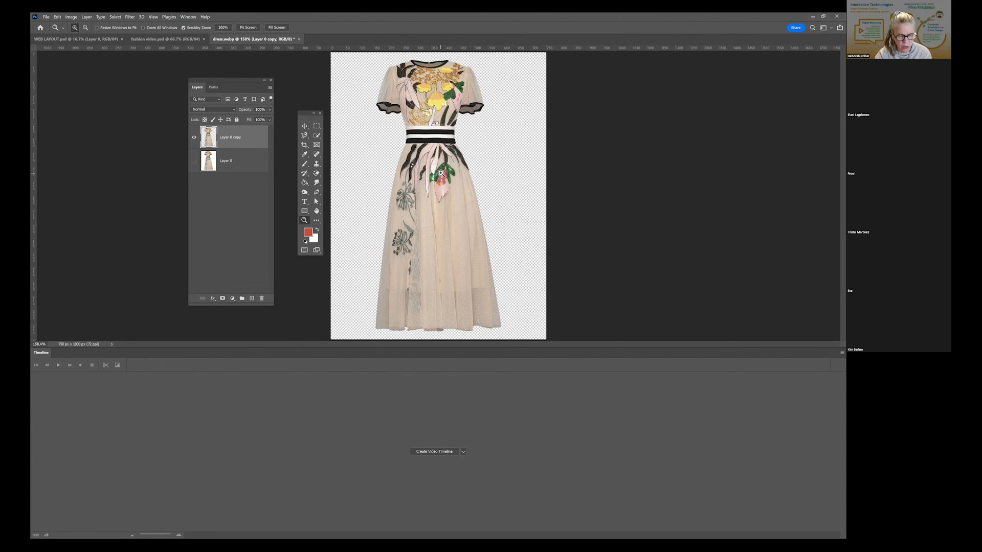
- Outline the pink and green flower on the front of the skirt with a freehand Lasso selection
click(445, 183)
click(446, 183)
click(449, 185)
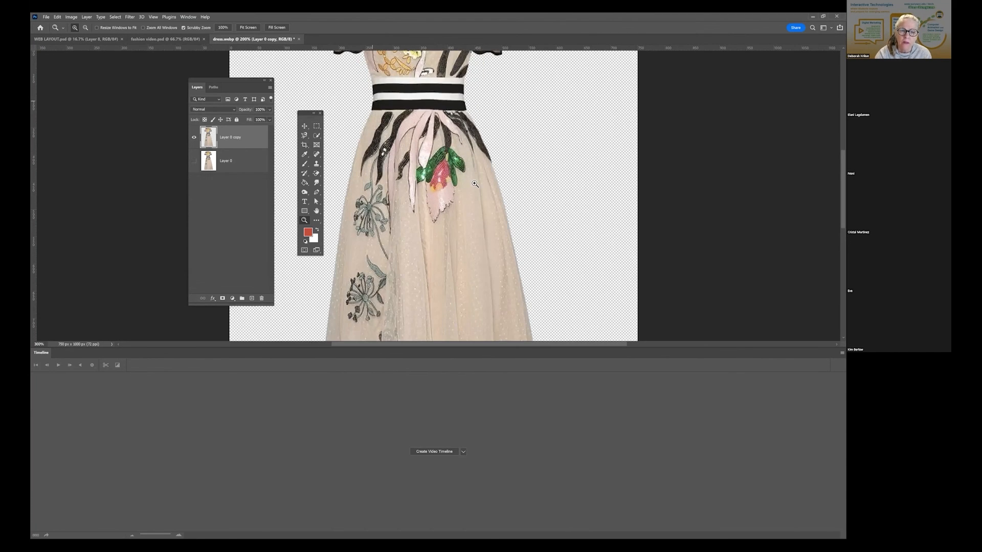
click(452, 187)
click(456, 188)
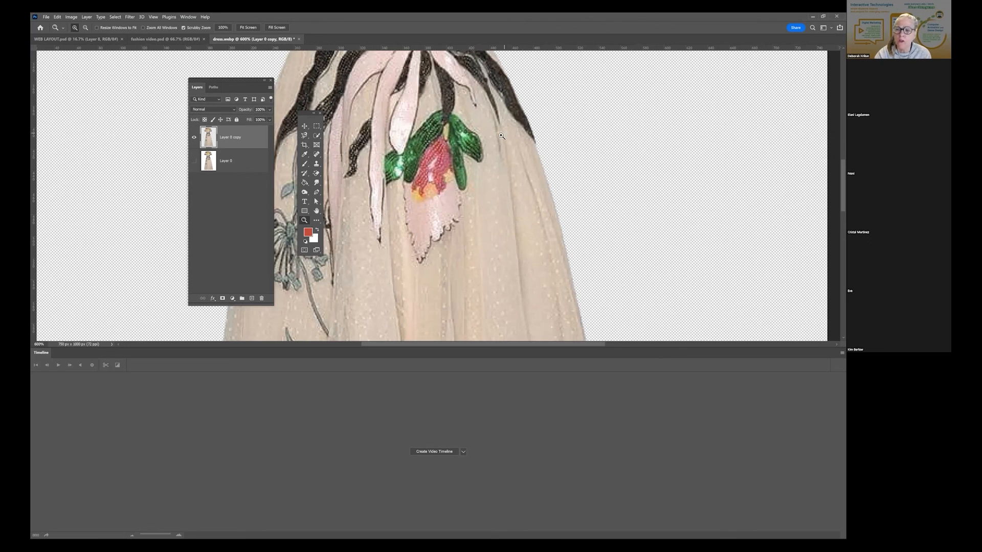
click(305, 136)
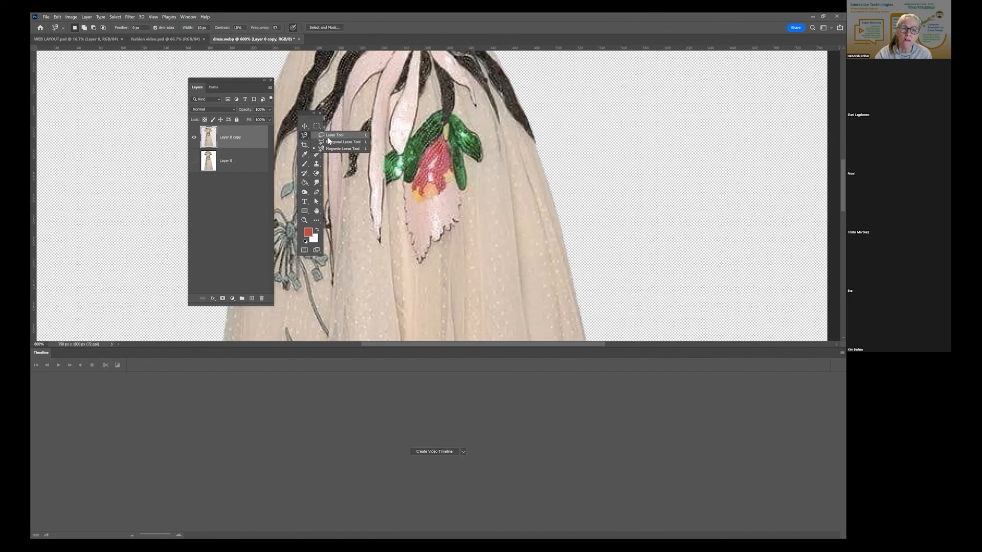
click(328, 137)
mouse_move(407, 148)
mouse_down()
mouse_move(373, 164)
mouse_move(369, 194)
mouse_move(404, 175)
mouse_move(406, 234)
mouse_move(418, 266)
mouse_move(456, 221)
mouse_move(463, 153)
mouse_move(484, 159)
mouse_move(449, 108)
mouse_up()
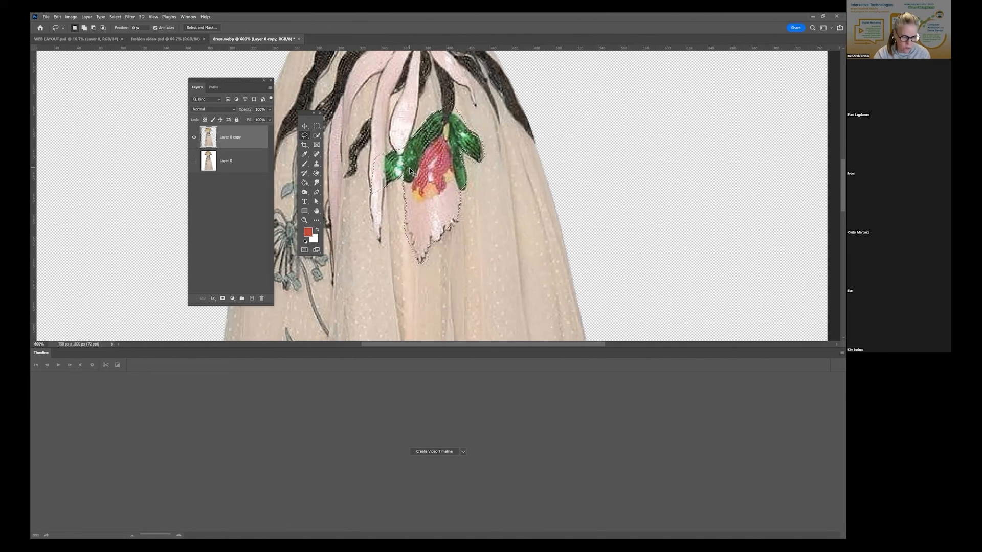
- Inspect the selection edge along the flower's green leaves at pixel level, ending with the whole dress fitted on screen
key(z)
click(471, 163)
drag(472, 164, 499, 178)
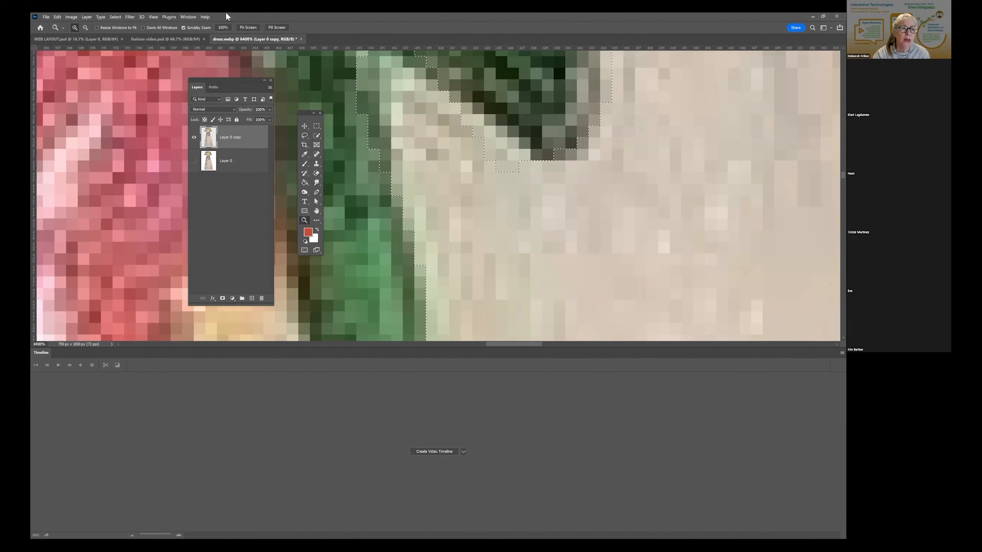
click(153, 17)
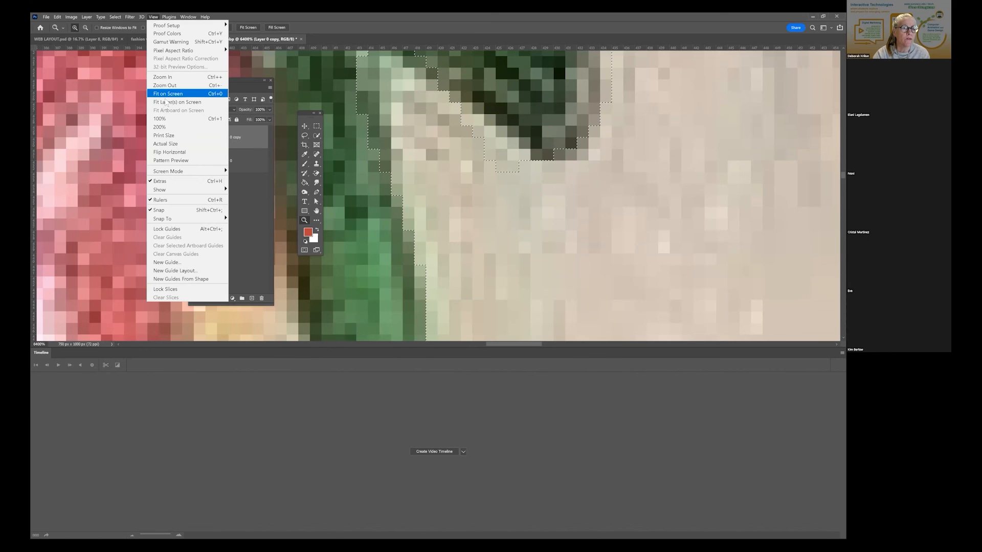
click(169, 100)
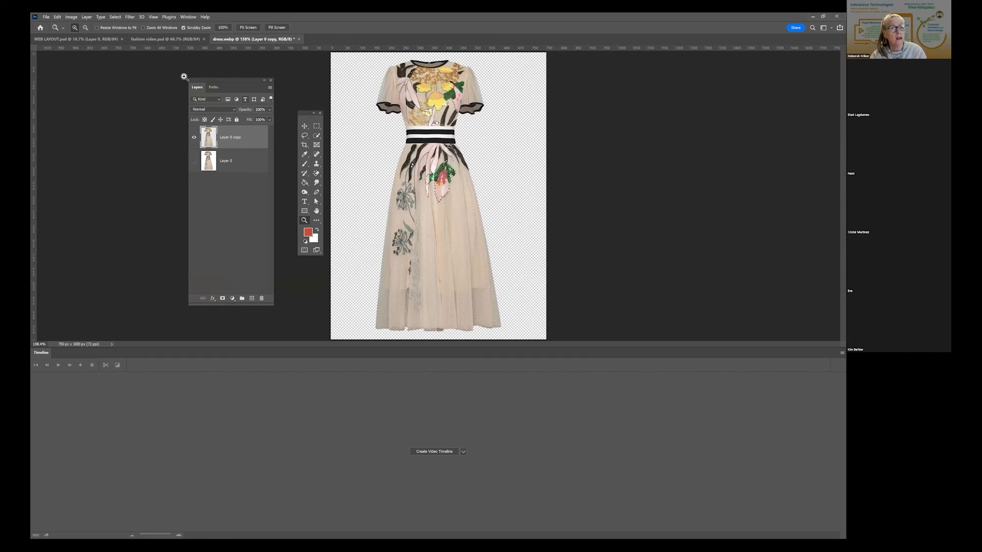
- Copy the selected flower from Layer 0 copy and clear the selection
click(71, 17)
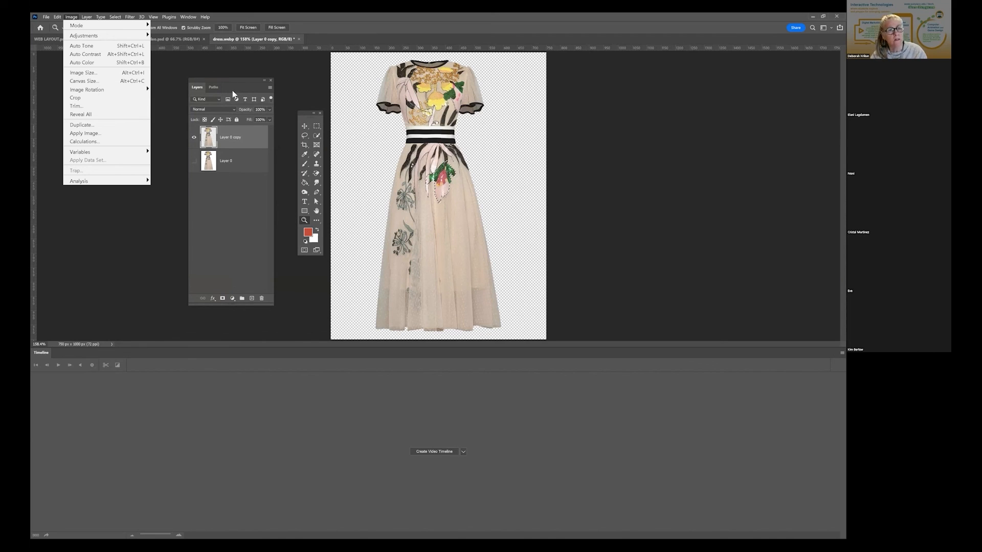
click(257, 60)
key(ctrl+d)
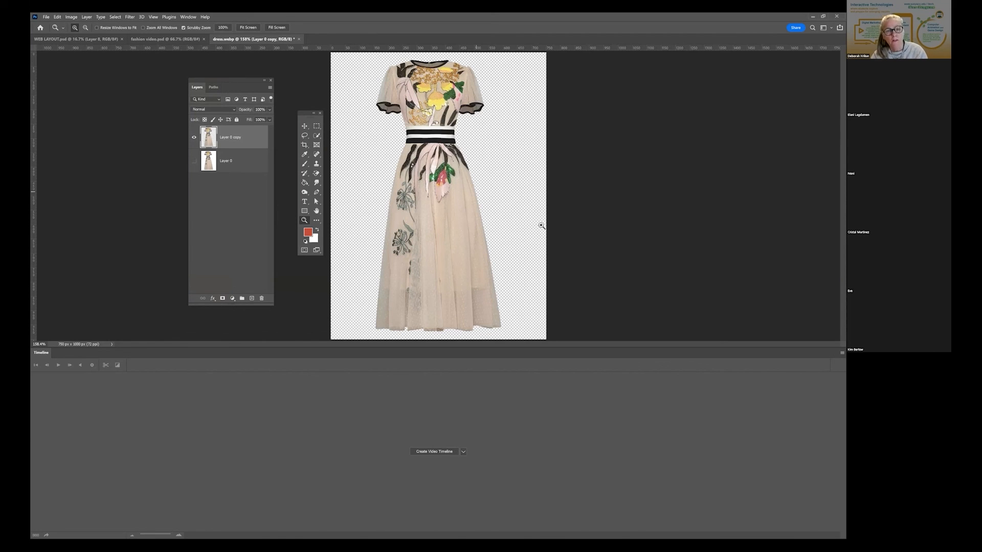
- Paste the copied flower in place on a new layer and hide Layer 0 copy
click(71, 17)
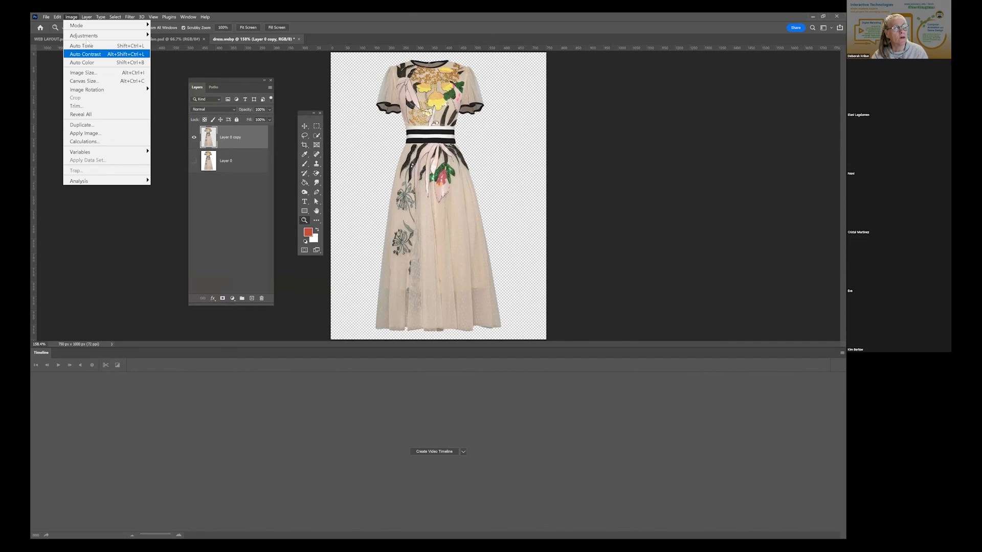
mouse_move(58, 17)
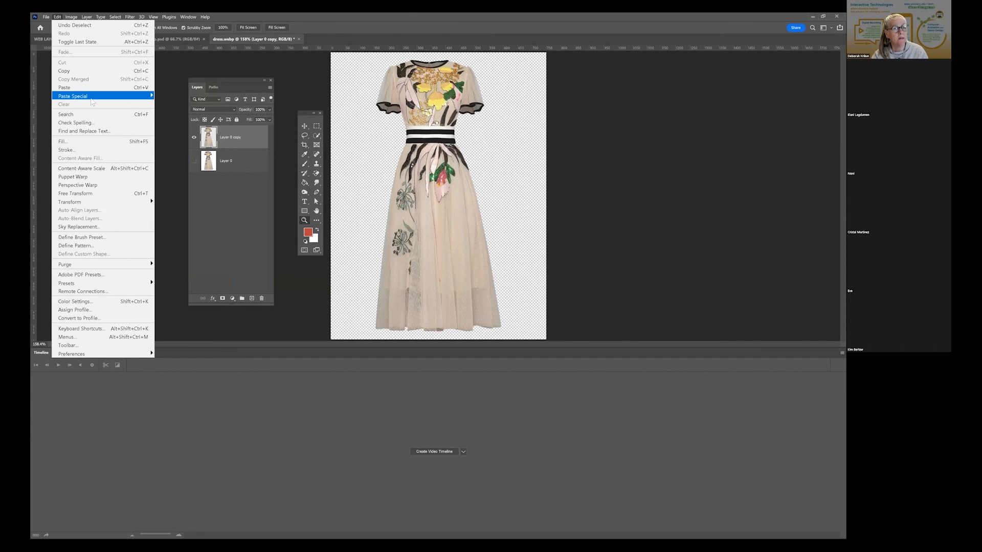
mouse_move(92, 101)
click(176, 105)
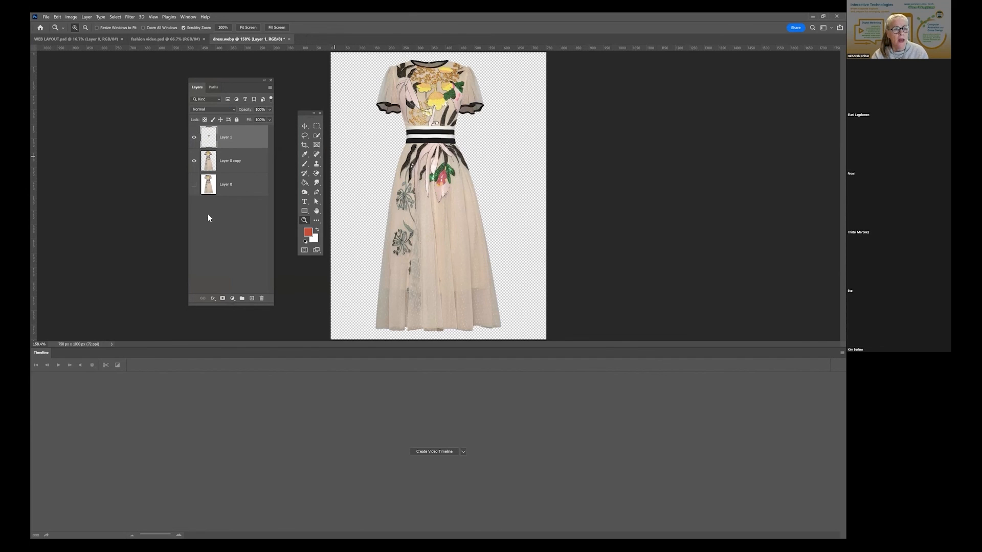
click(193, 163)
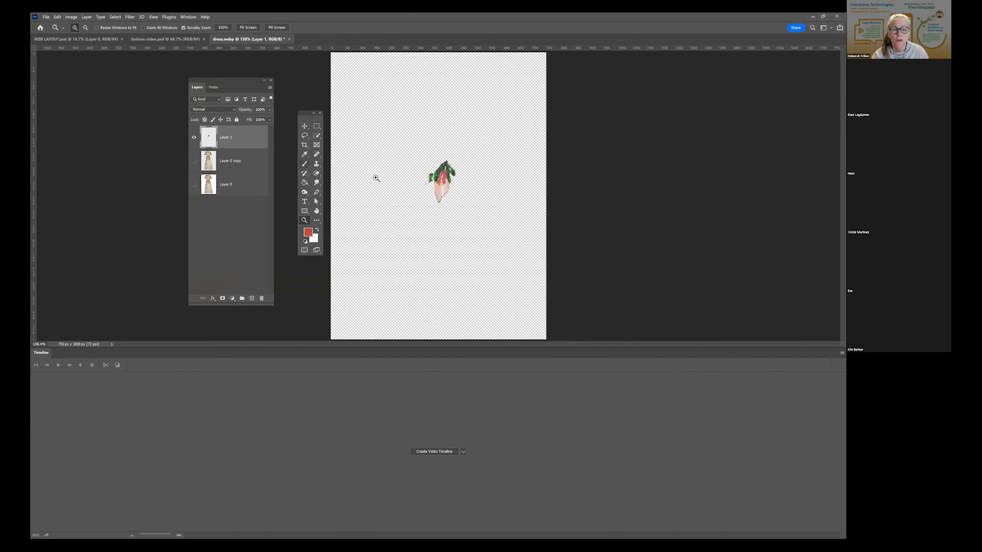
- Apply a Levels adjustment to the flower on Layer 1 with input black 72 and input white 244
click(442, 184)
drag(443, 184, 447, 168)
click(447, 167)
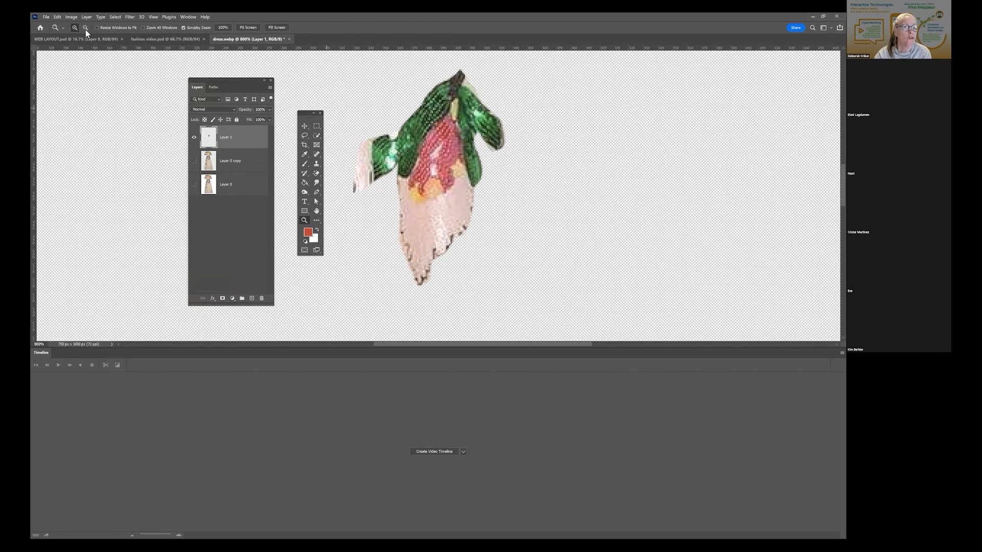
click(70, 17)
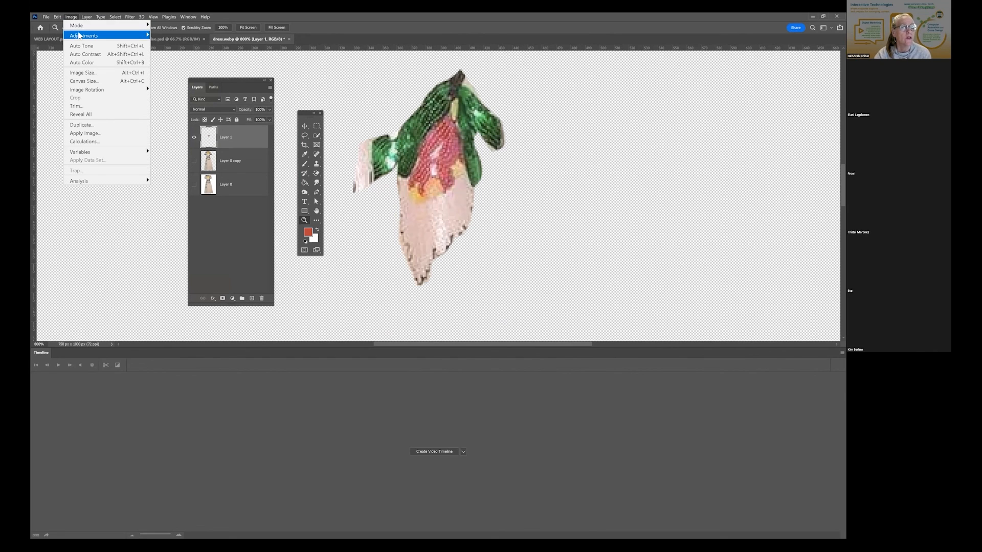
mouse_move(132, 37)
click(167, 44)
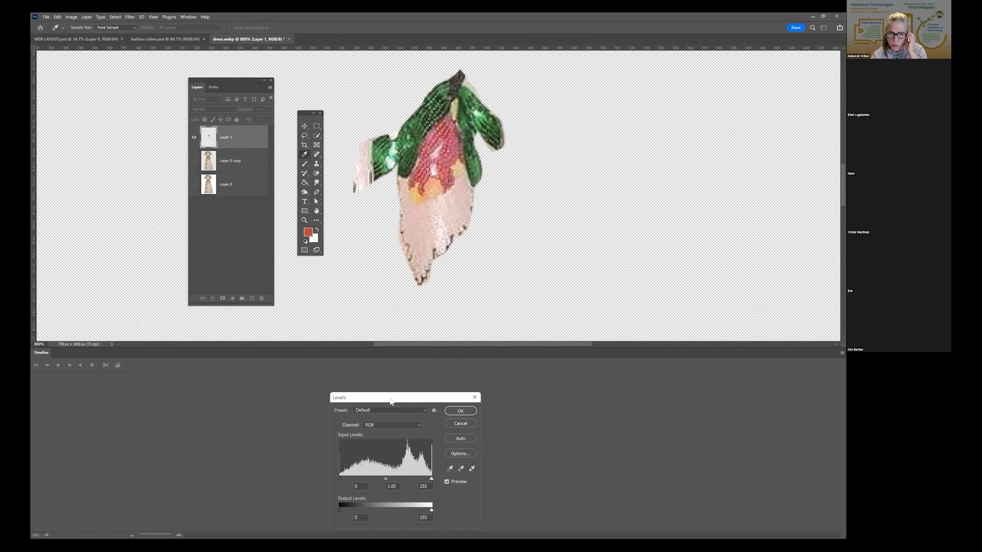
drag(390, 401, 599, 167)
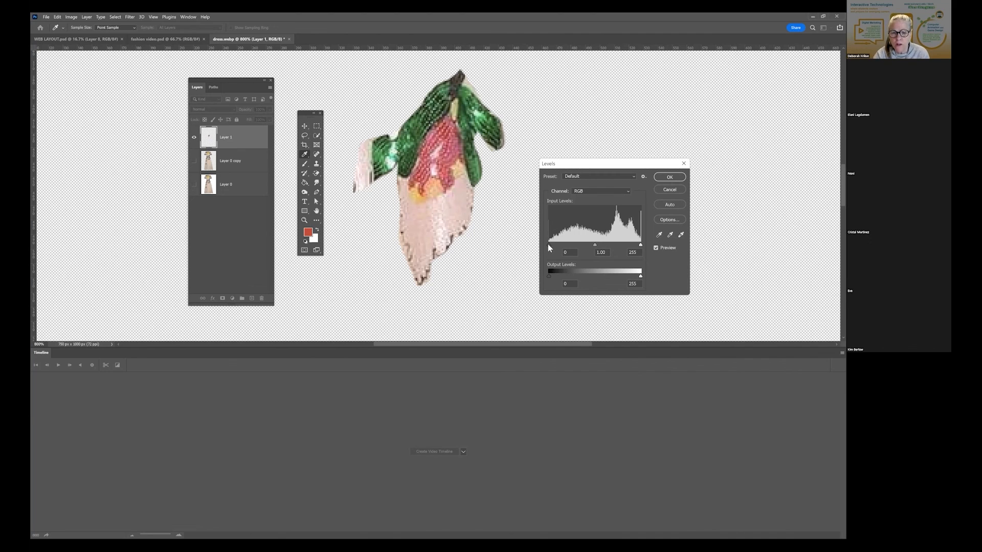
drag(558, 245, 575, 244)
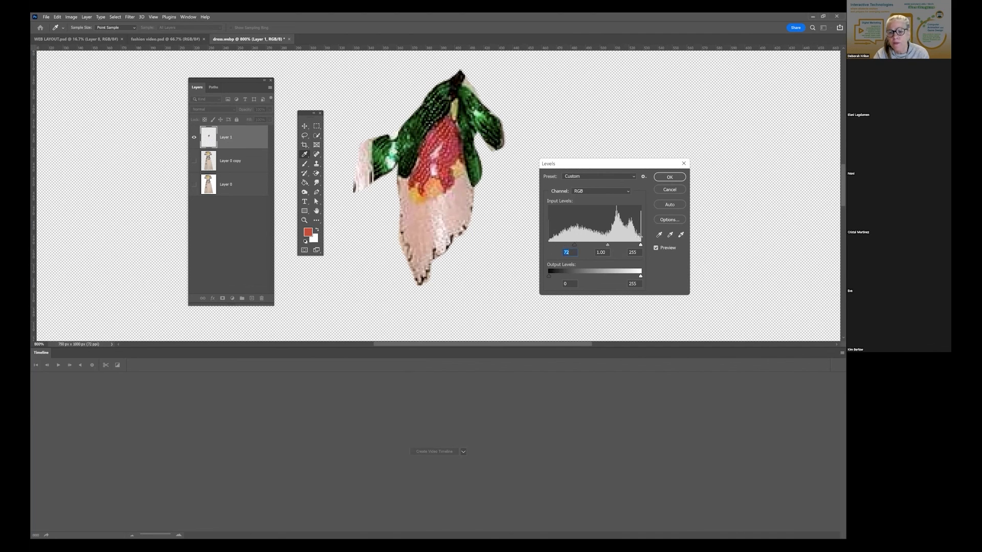
drag(639, 247, 637, 248)
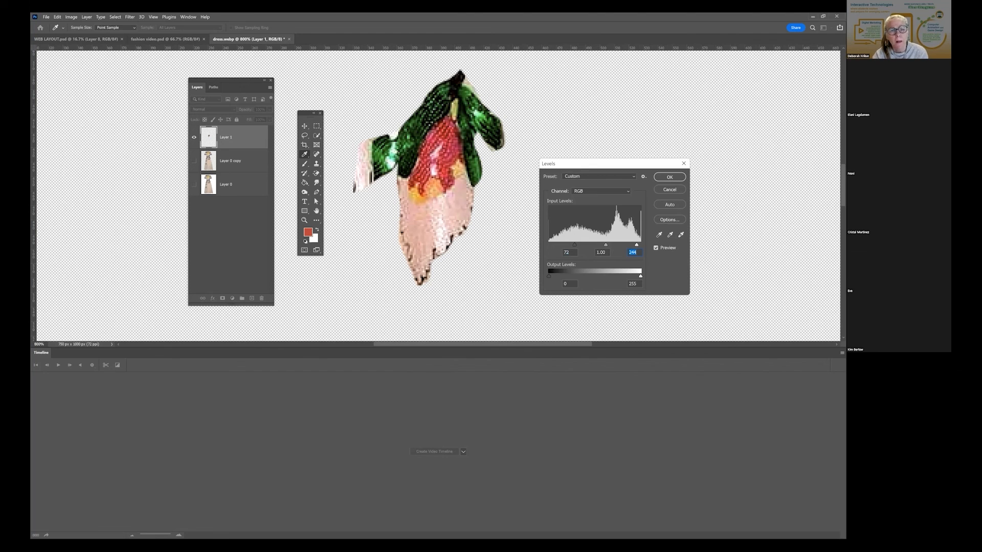
click(657, 179)
key(z)
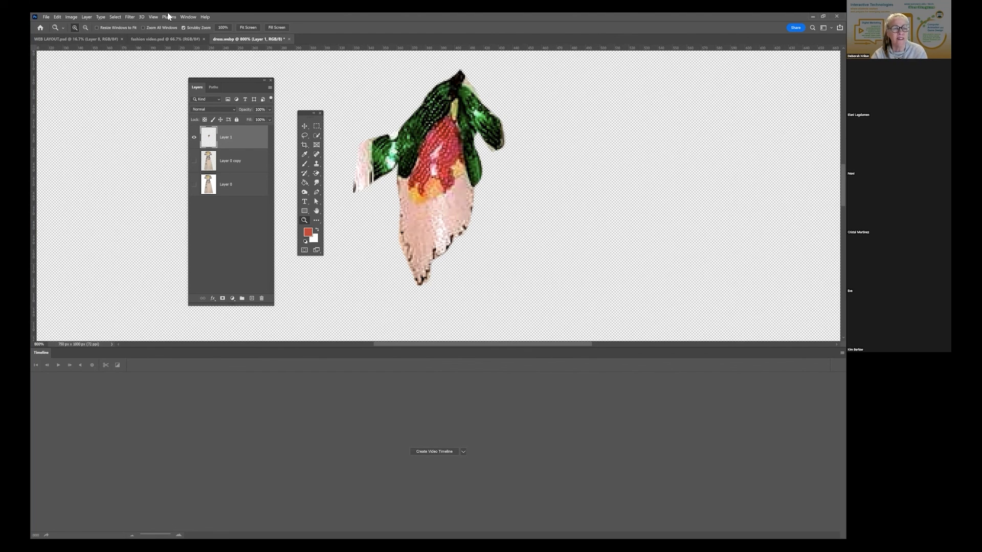
- Preview the Mosaic filter on the flower with a cell size of 2 and cancel it
click(129, 18)
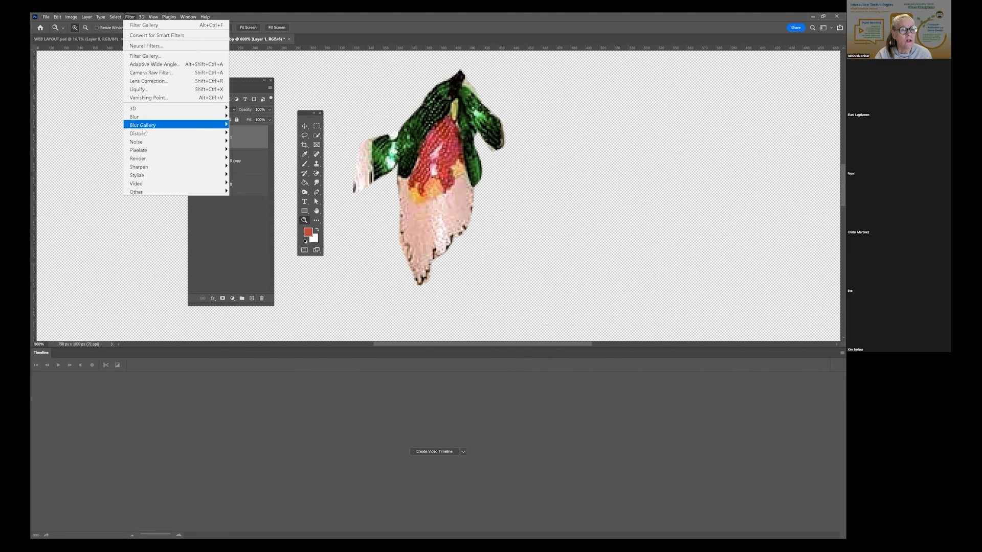
mouse_move(149, 137)
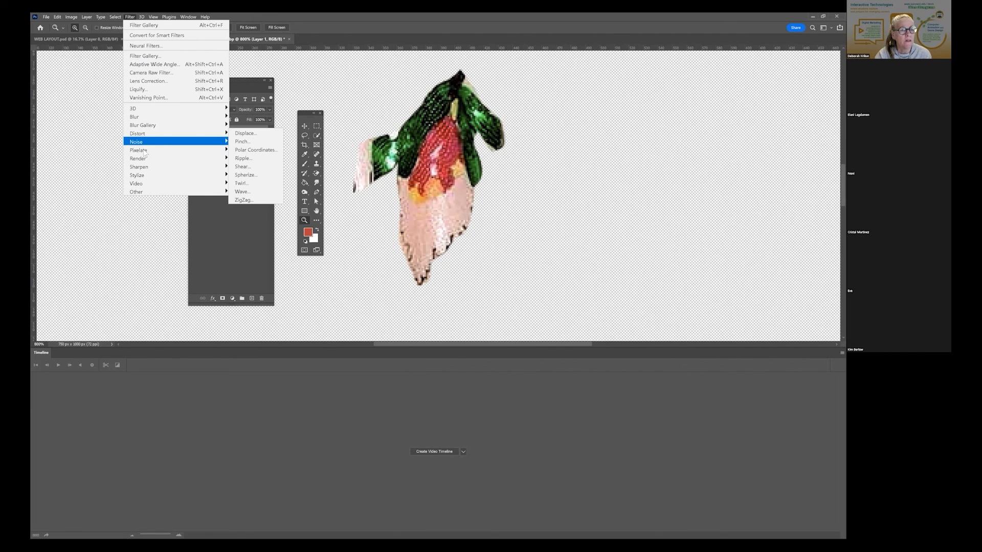
mouse_move(144, 150)
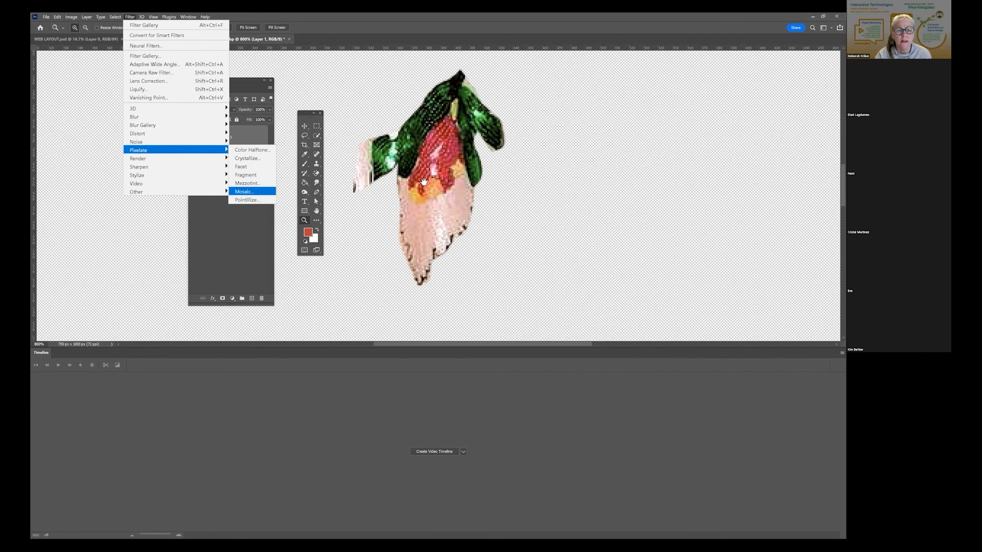
key(Return)
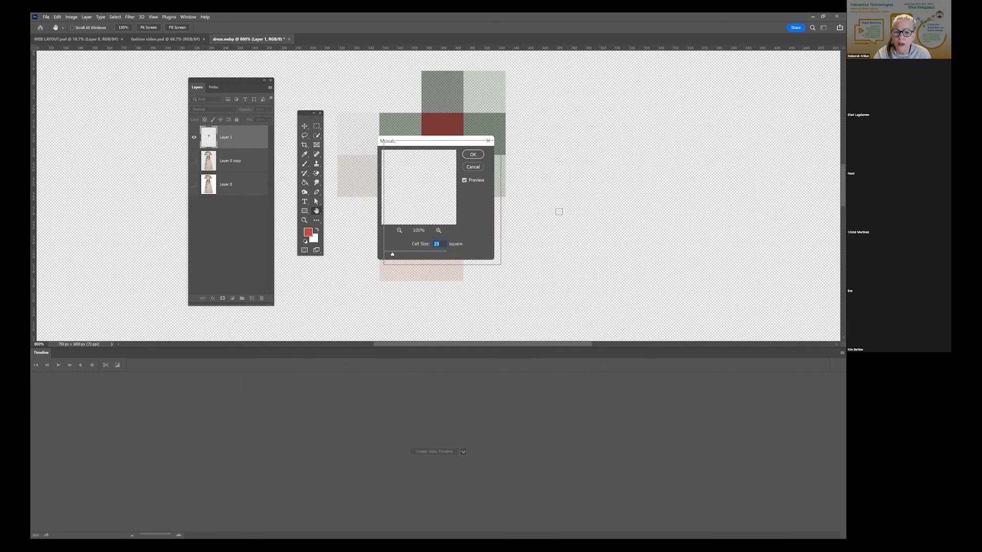
mouse_move(569, 252)
mouse_down()
mouse_move(623, 253)
mouse_move(563, 252)
mouse_move(571, 255)
mouse_up()
click(562, 252)
drag(563, 253, 559, 252)
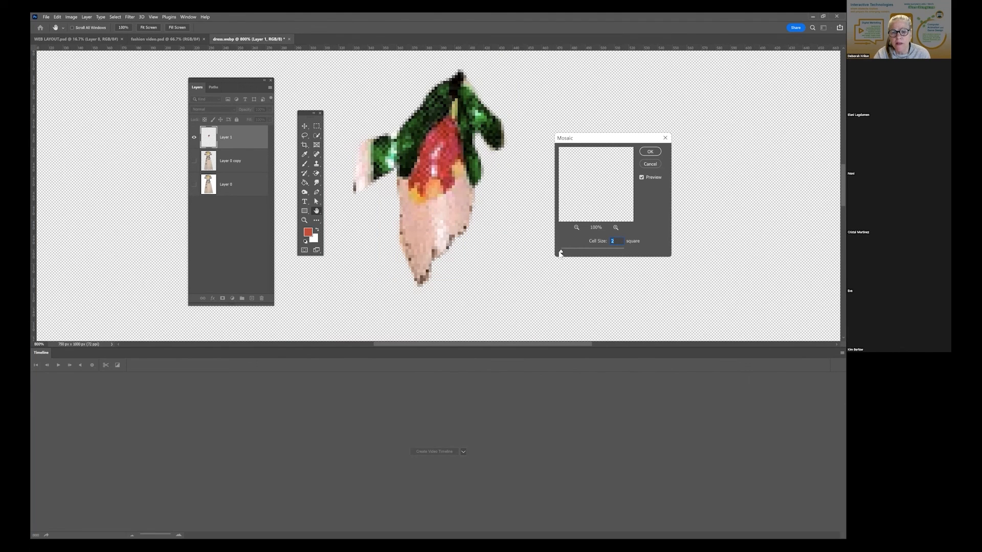
click(648, 165)
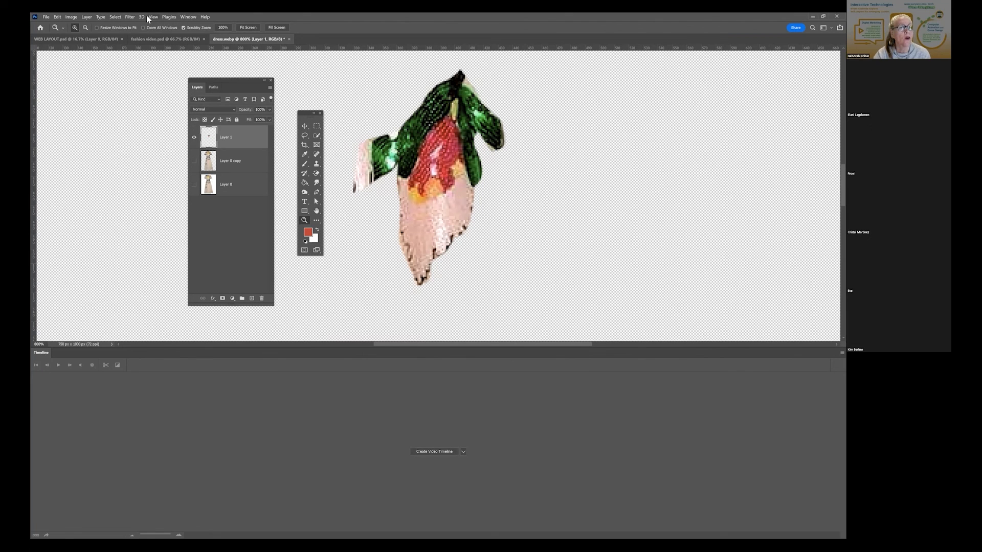
- Sharpen the flower on Layer 1 with a Sharpen filter
click(130, 18)
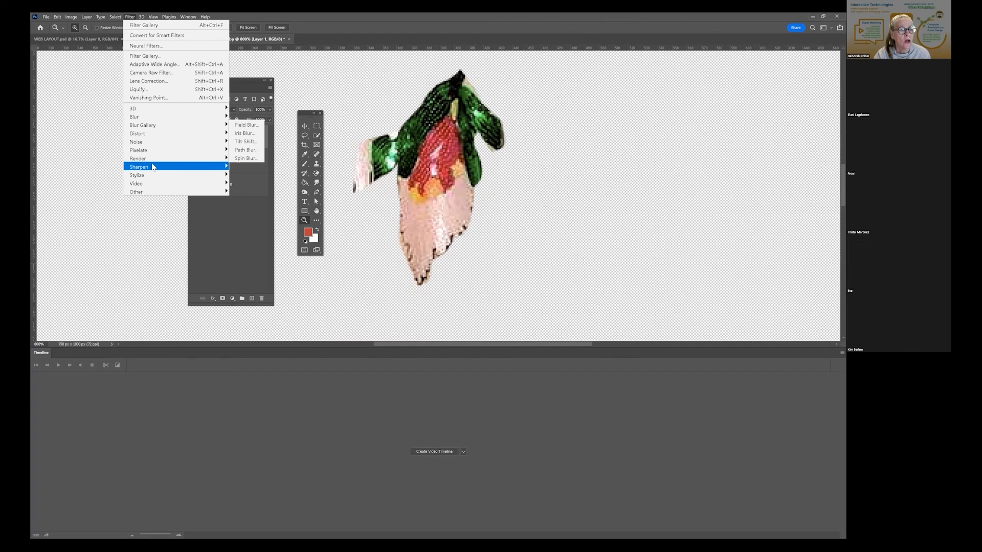
mouse_move(152, 166)
click(240, 178)
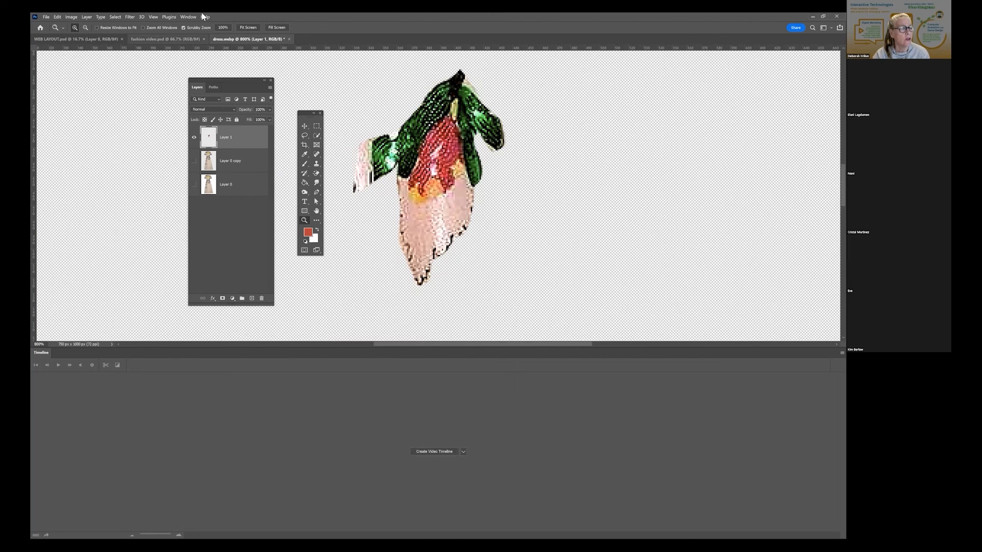
- Preview a Hue/Saturation adjustment on the flower with saturation -45 and cancel it
click(86, 17)
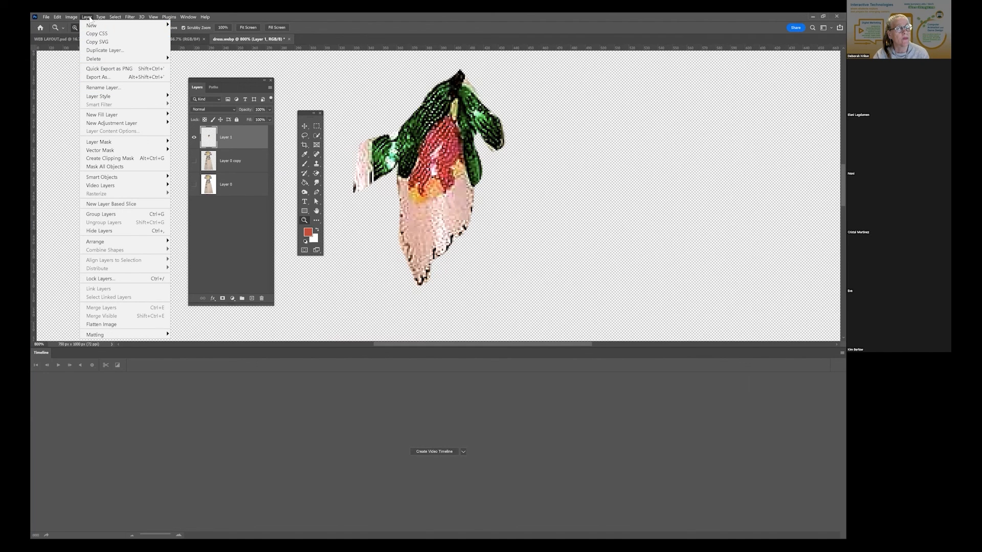
mouse_move(74, 18)
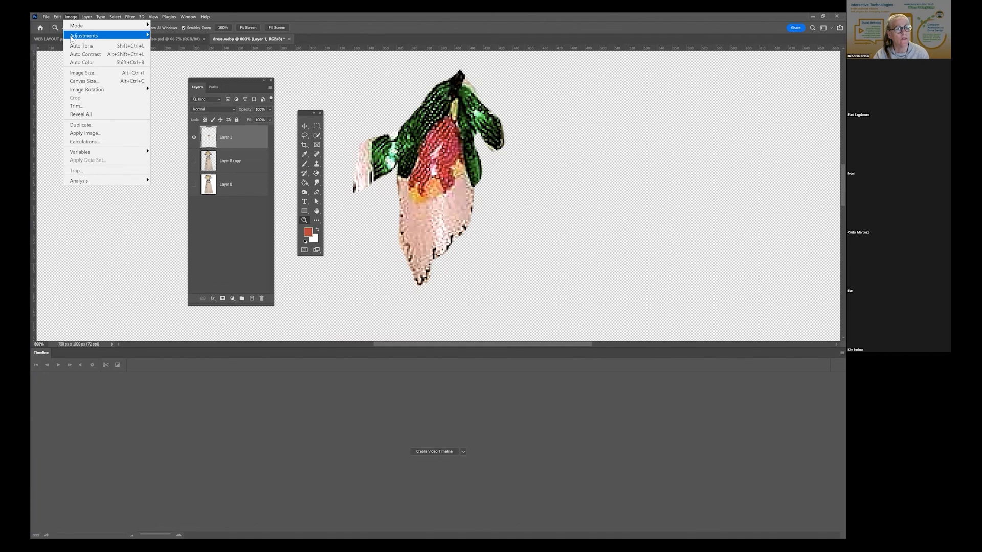
mouse_move(106, 39)
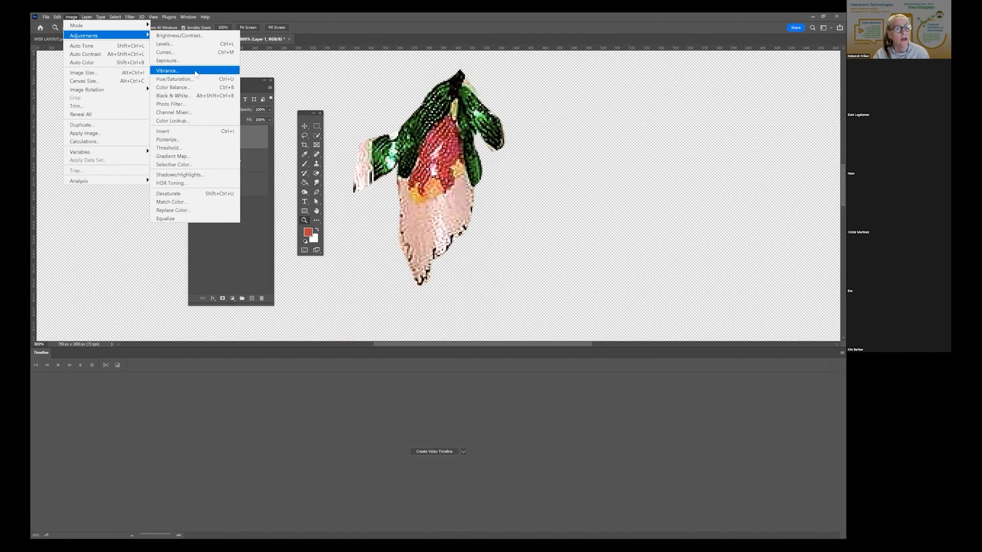
click(174, 79)
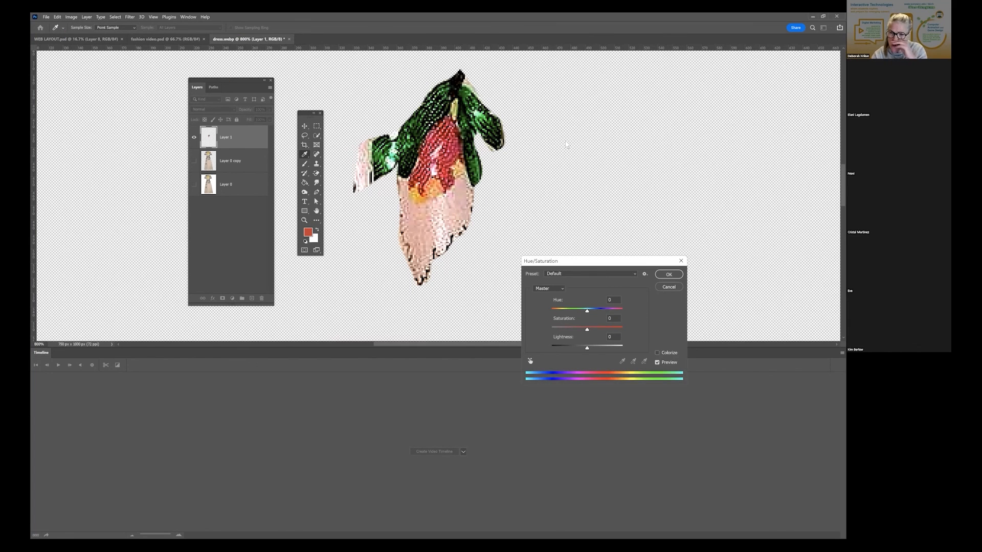
drag(582, 264, 599, 126)
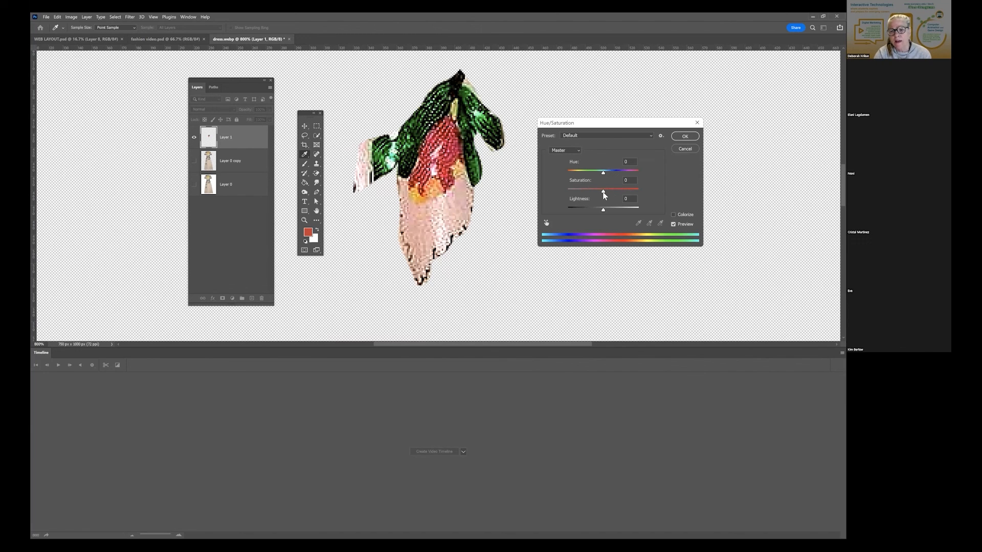
drag(602, 192, 587, 197)
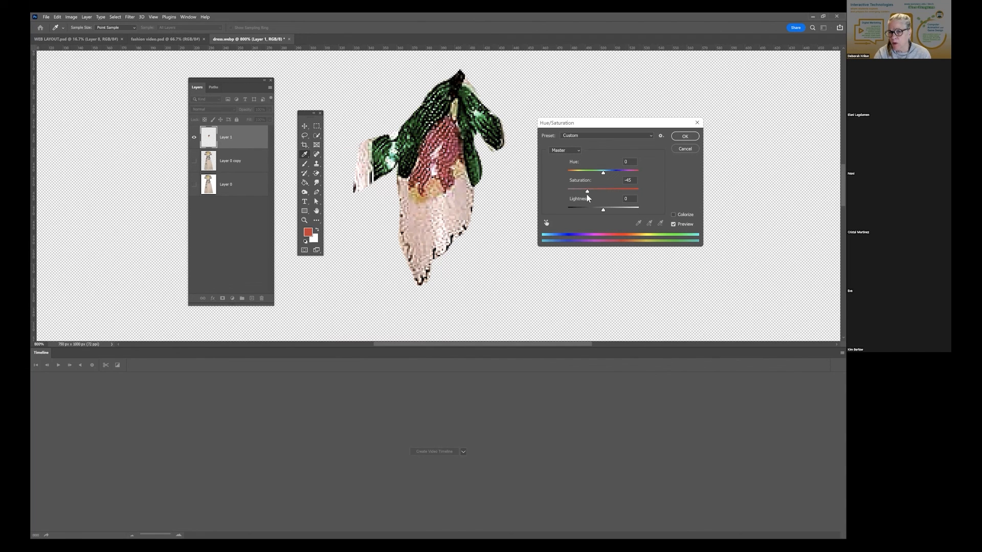
drag(587, 197, 587, 194)
key(Escape)
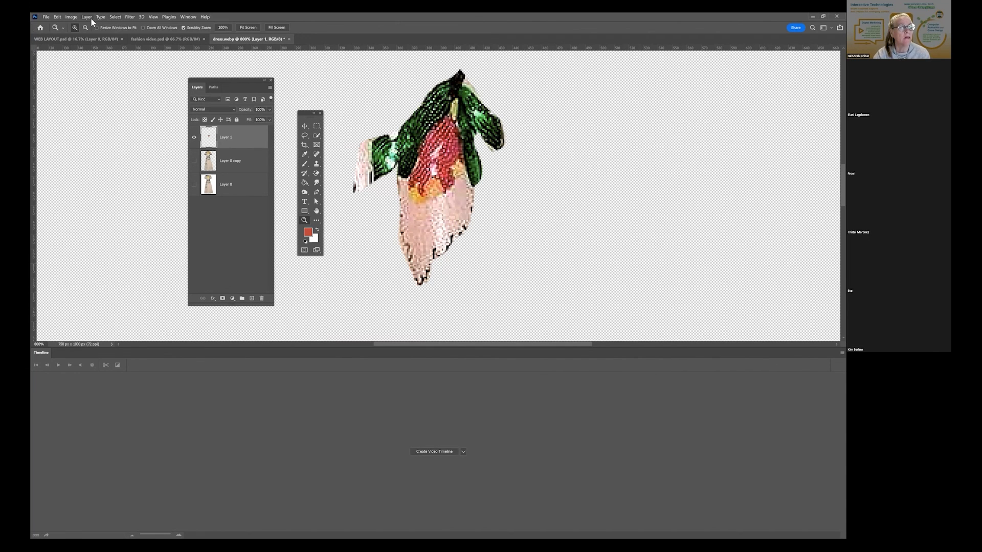
- Preview a purple hue shift with saturation +45 on the flower in Hue/Saturation and cancel it
click(87, 18)
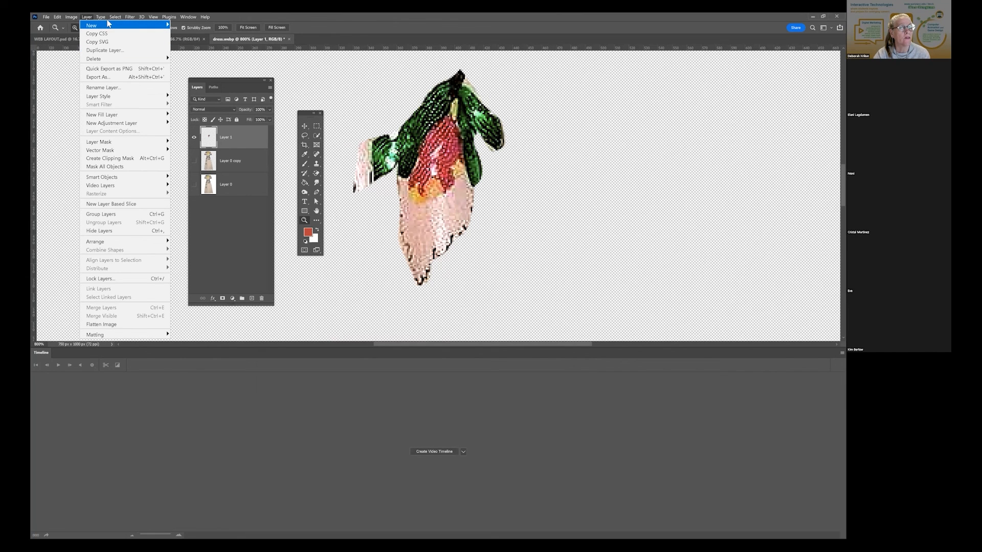
click(78, 21)
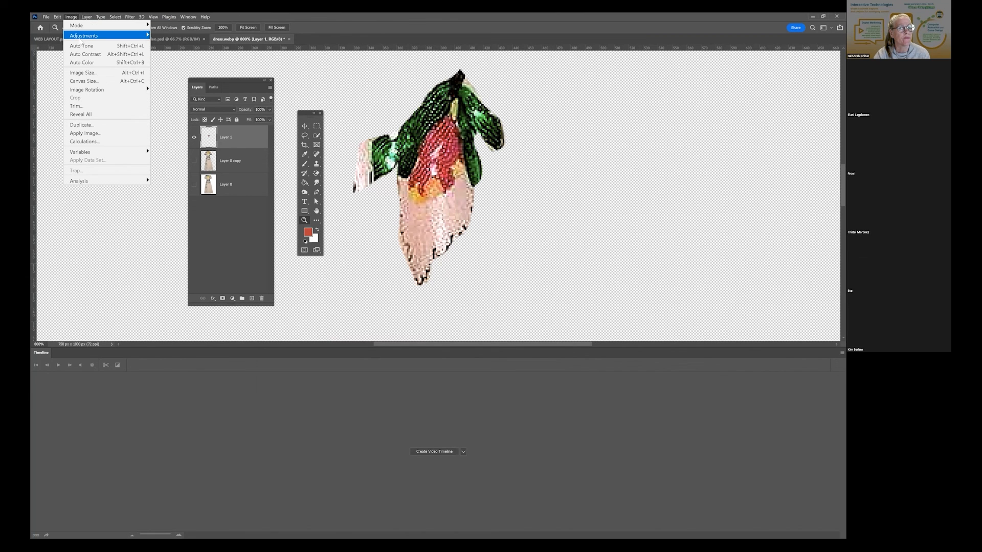
mouse_move(82, 36)
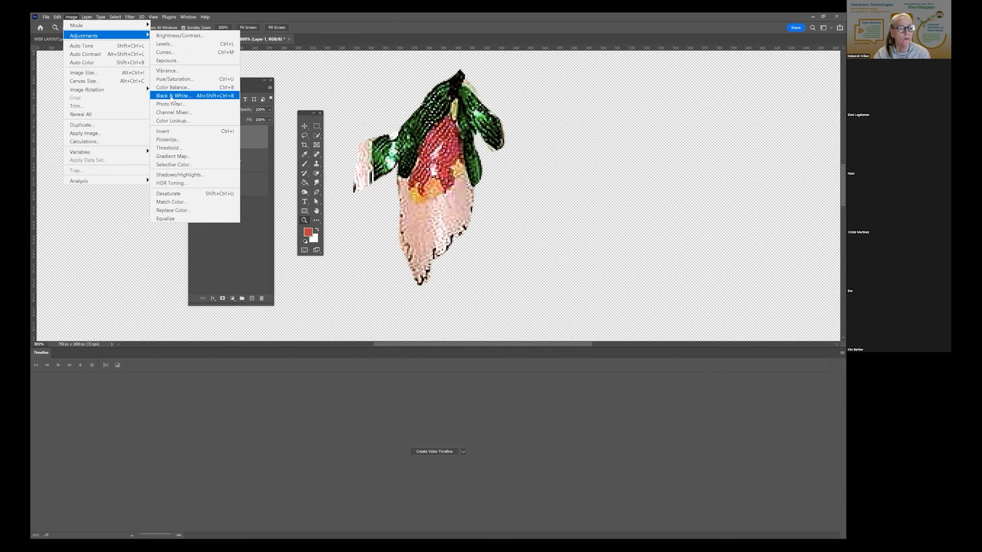
click(172, 80)
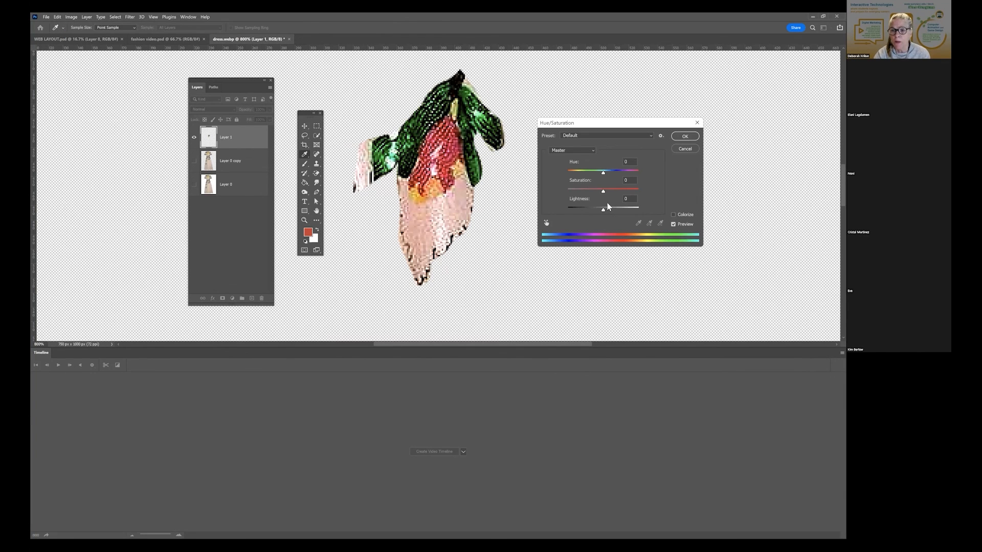
drag(603, 191, 589, 173)
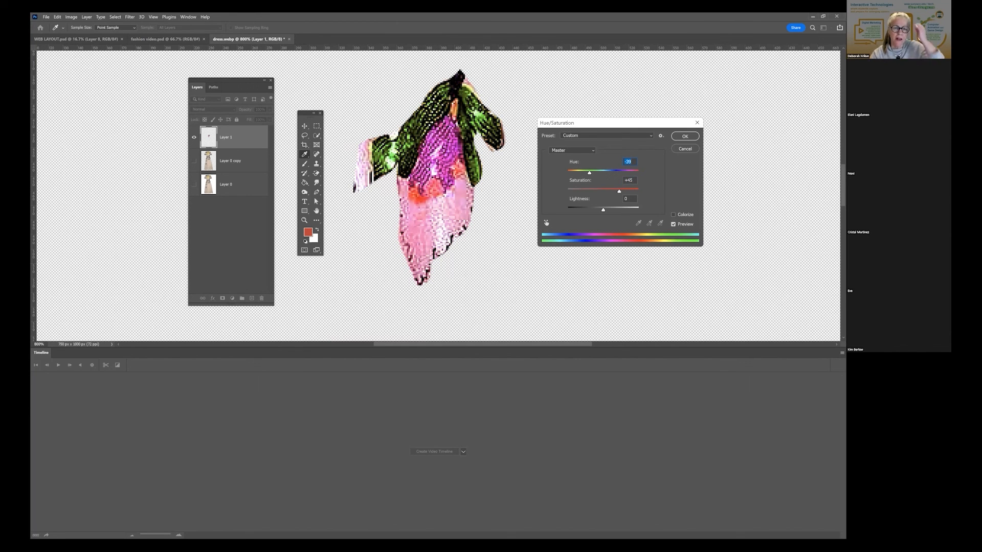
key(Escape)
key(z)
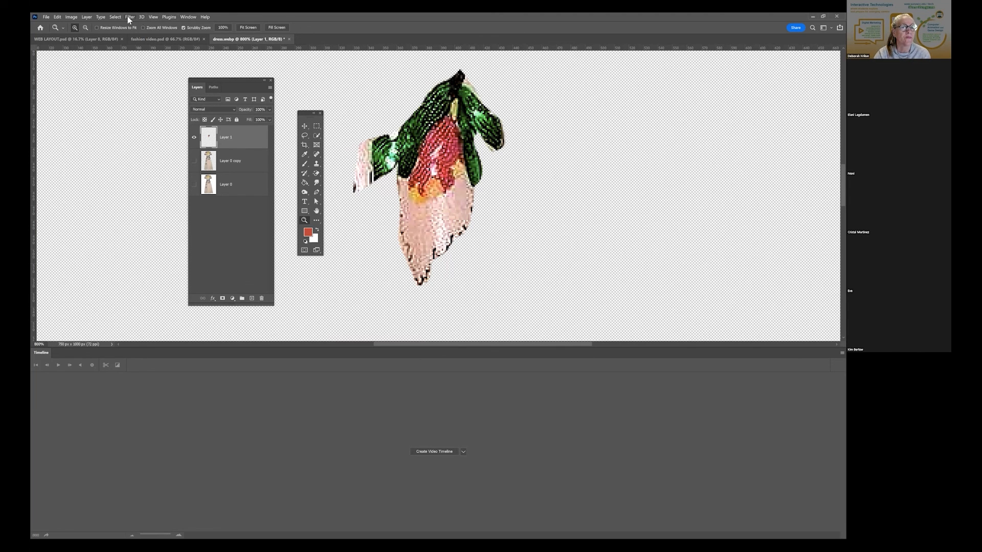
- Show Layer 0 copy again and move the Layer 1 flower up and to the left, just below the dress's waistband
click(153, 16)
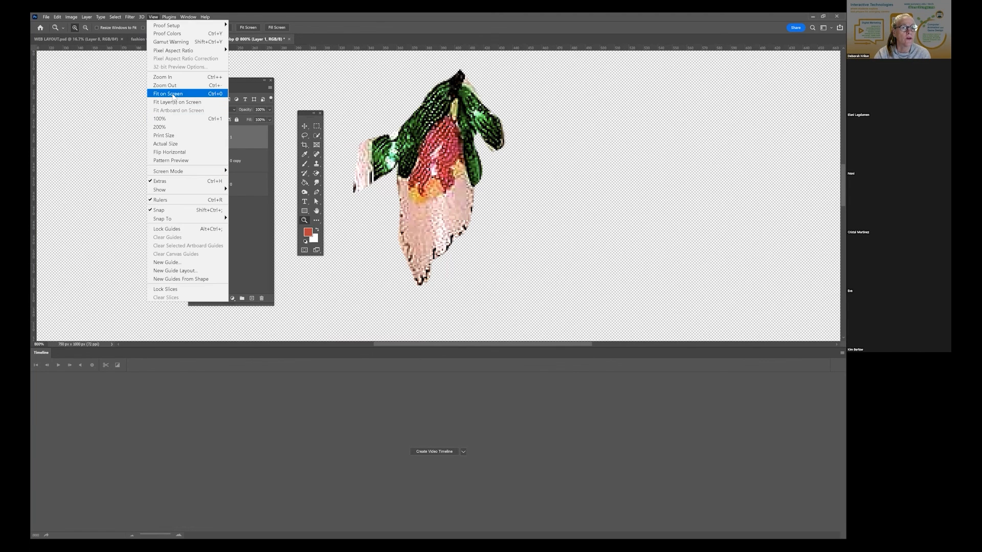
click(174, 94)
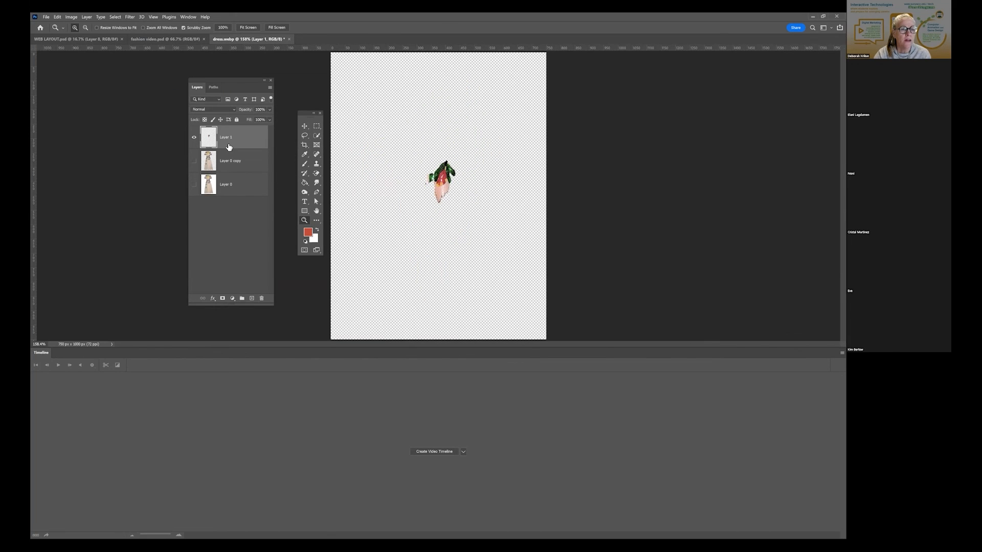
click(193, 161)
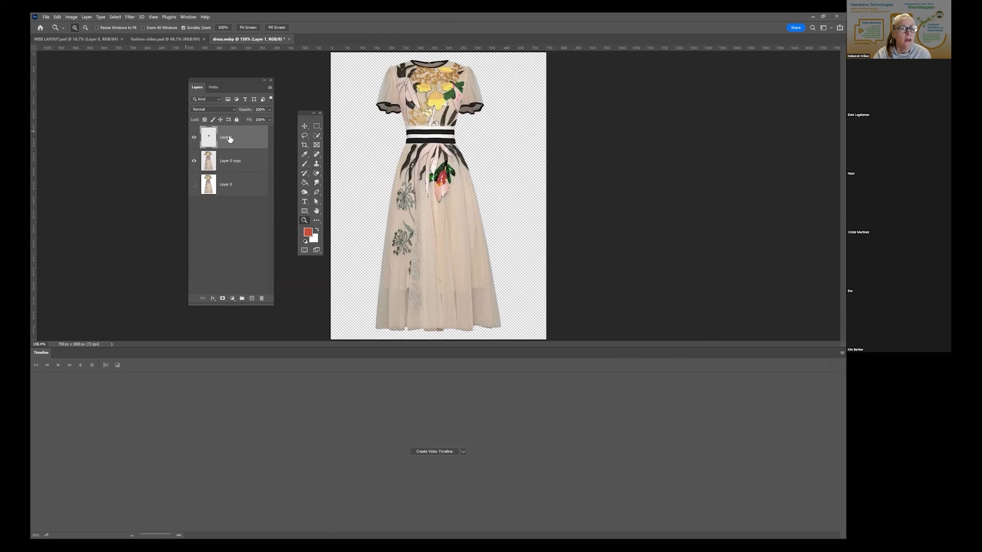
click(304, 126)
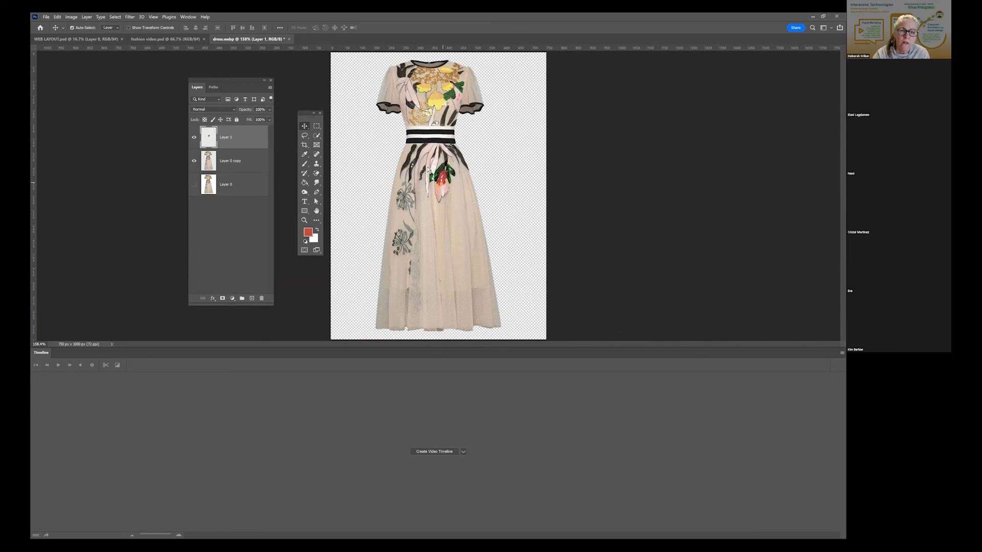
drag(443, 183, 427, 164)
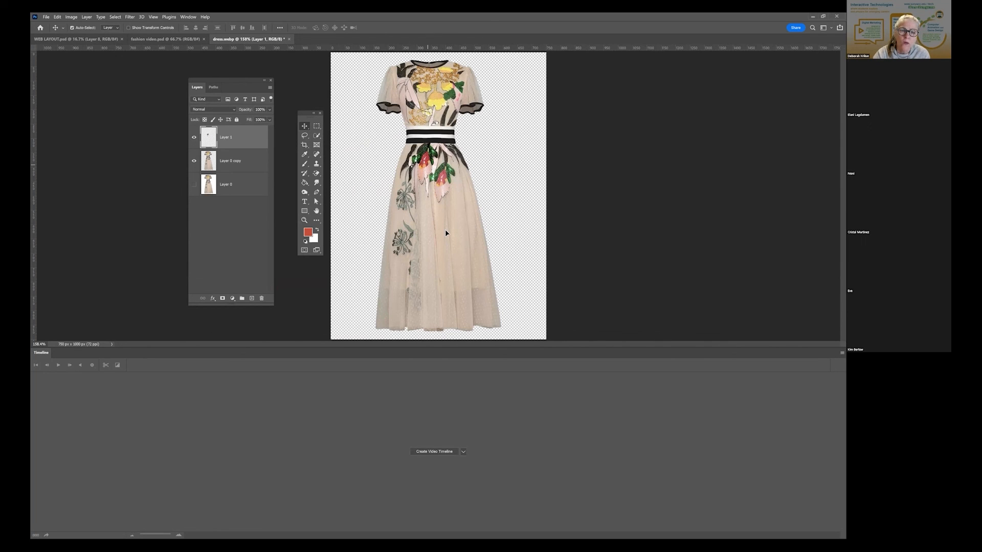
- Duplicate the Layer 1 flower onto the skirt's right edge, just below the waistband
drag(427, 168, 465, 155)
key(z)
click(463, 160)
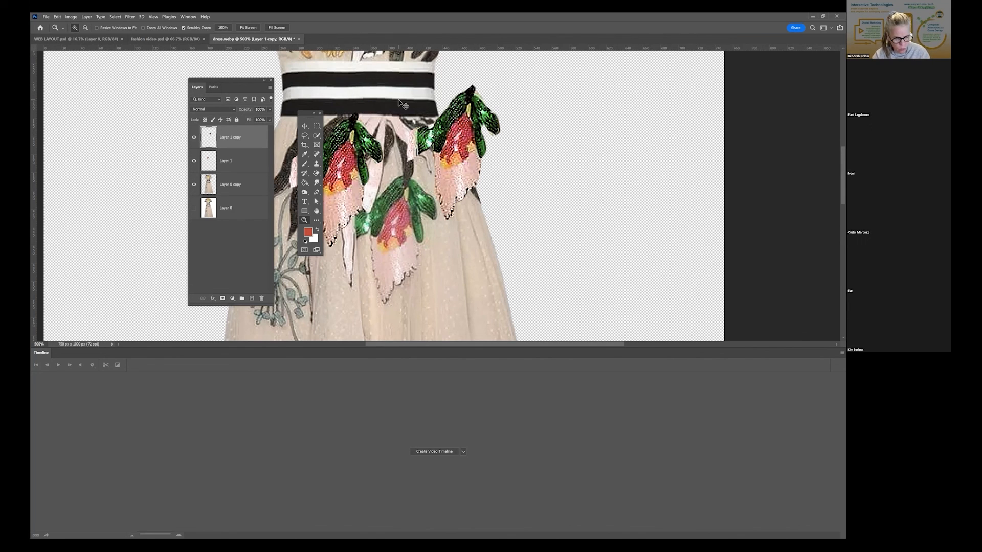
- Distort the copied flower so it narrows and slants along the skirt's right edge, and move it up against the waistband
key(ctrl+t)
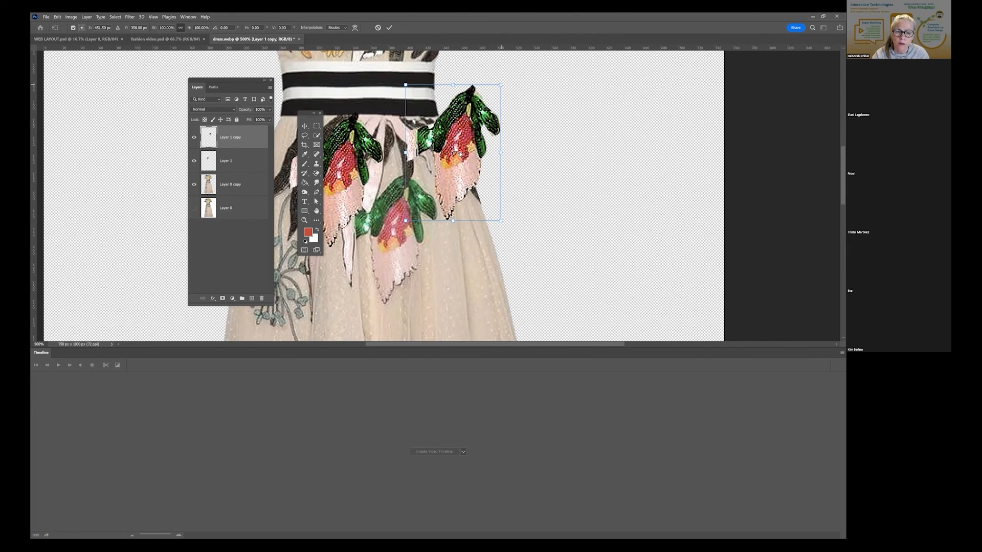
drag(501, 85, 431, 106)
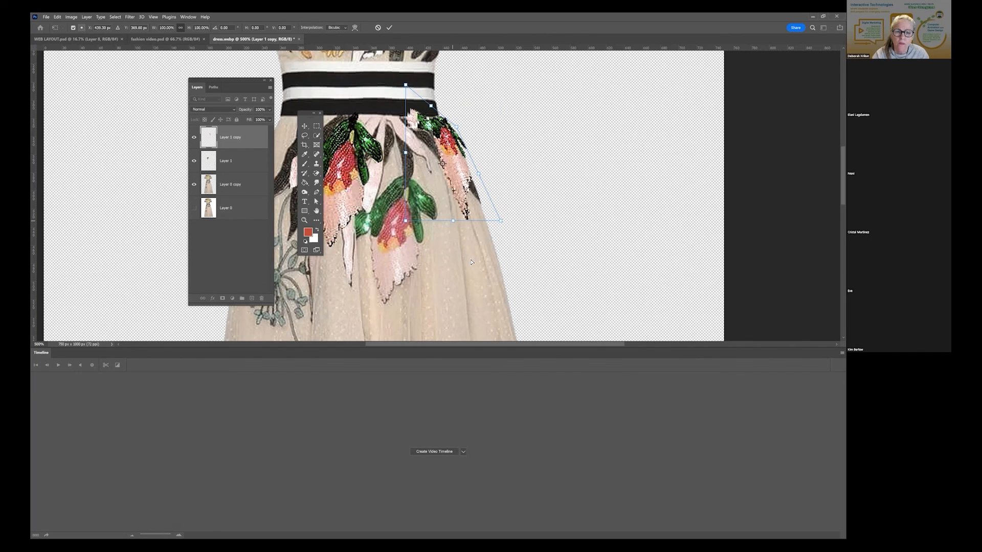
drag(471, 262, 470, 259)
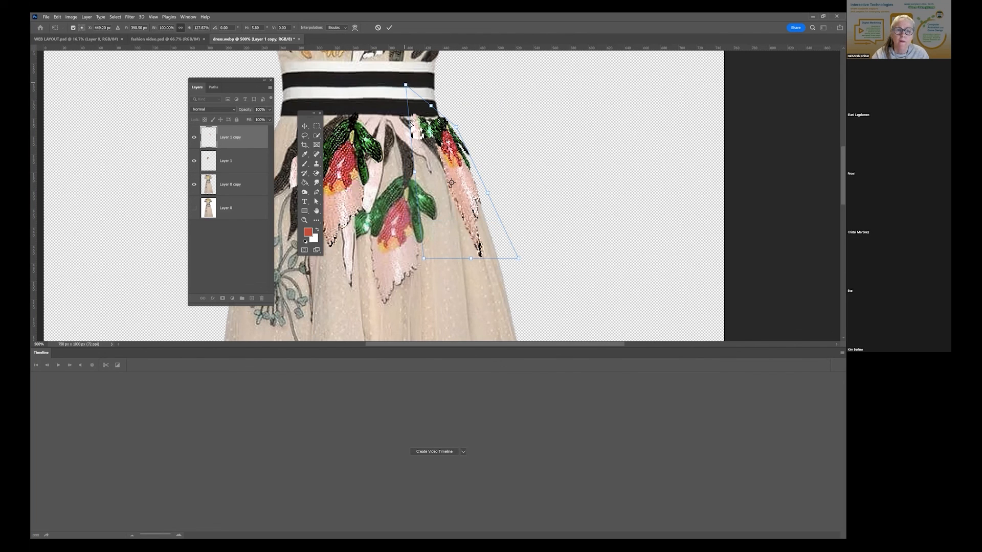
drag(413, 115, 414, 116)
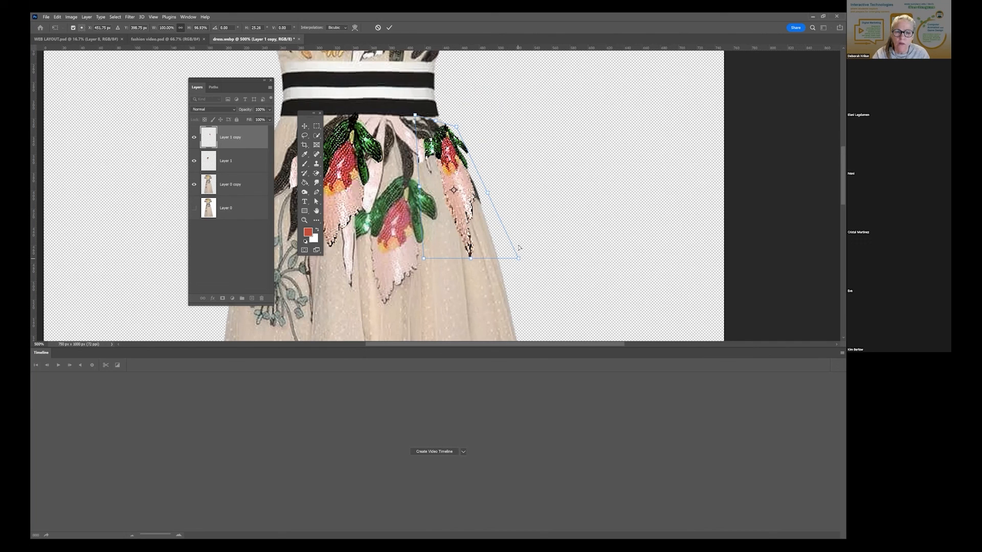
drag(512, 243, 521, 230)
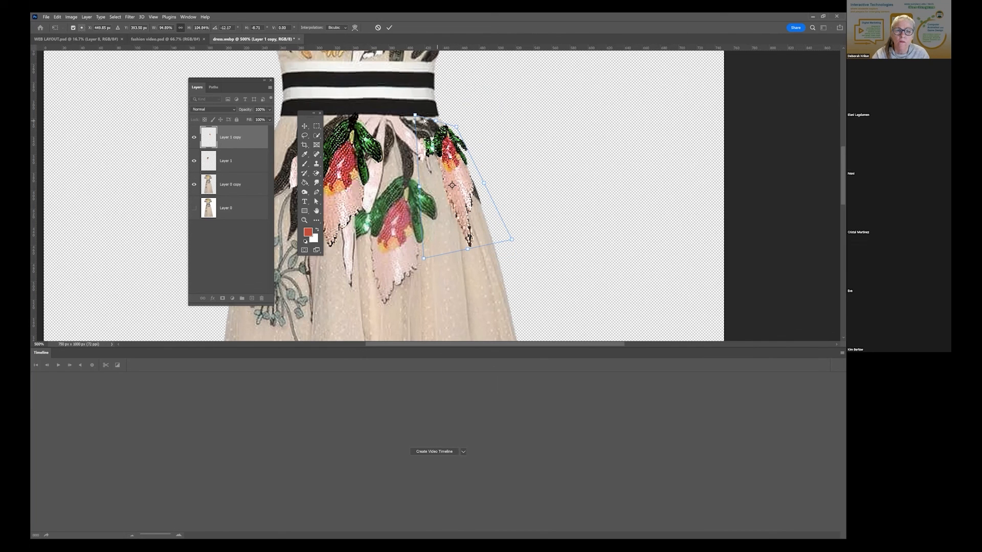
drag(428, 119, 418, 117)
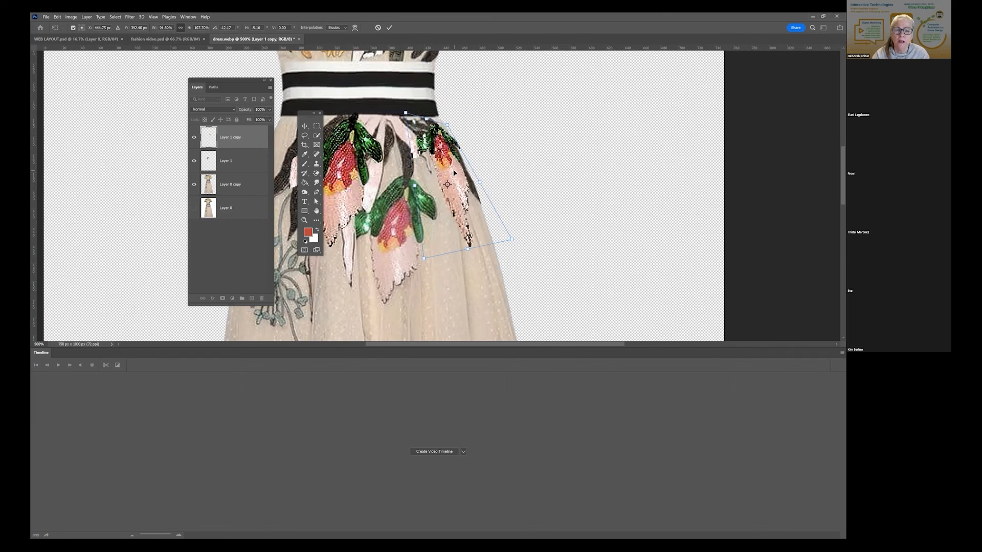
key(Return)
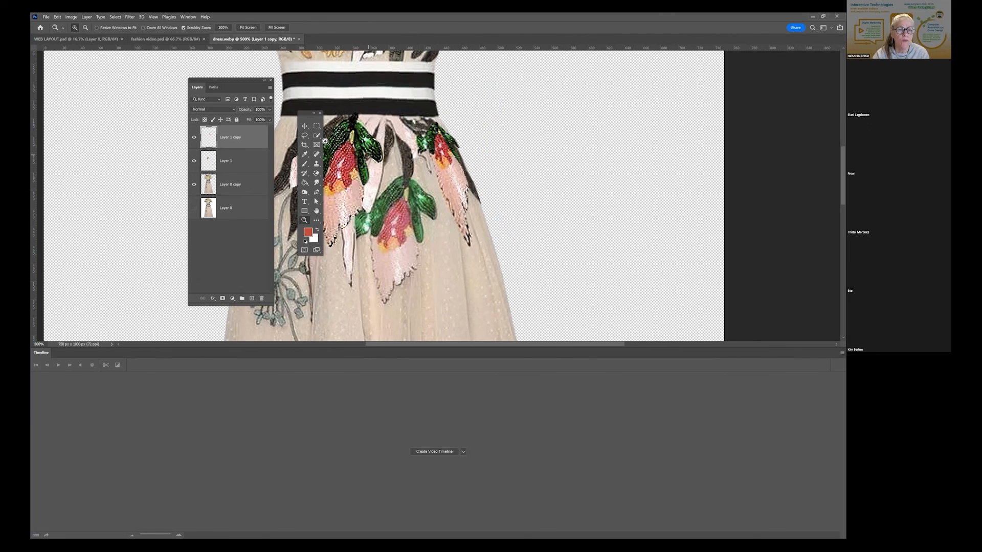
click(304, 126)
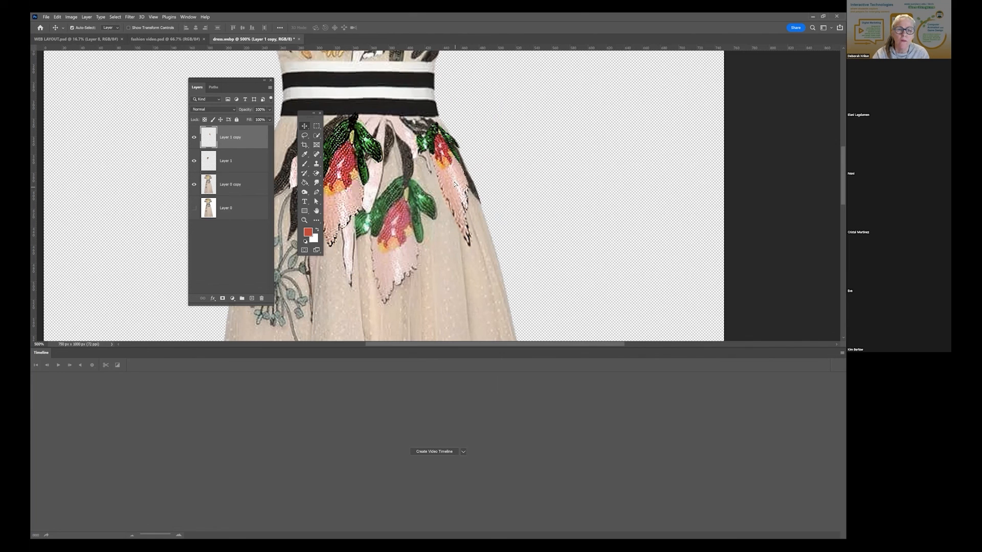
drag(455, 188, 455, 178)
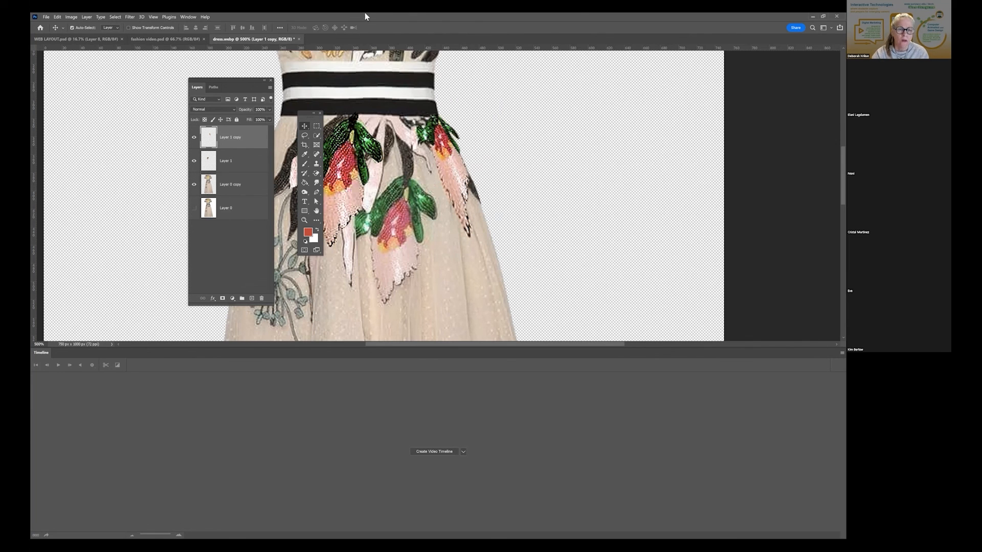
- Duplicate the Layer 1 flower to the skirt's left edge and distort the copy to follow the dress outline
drag(511, 246, 654, 286)
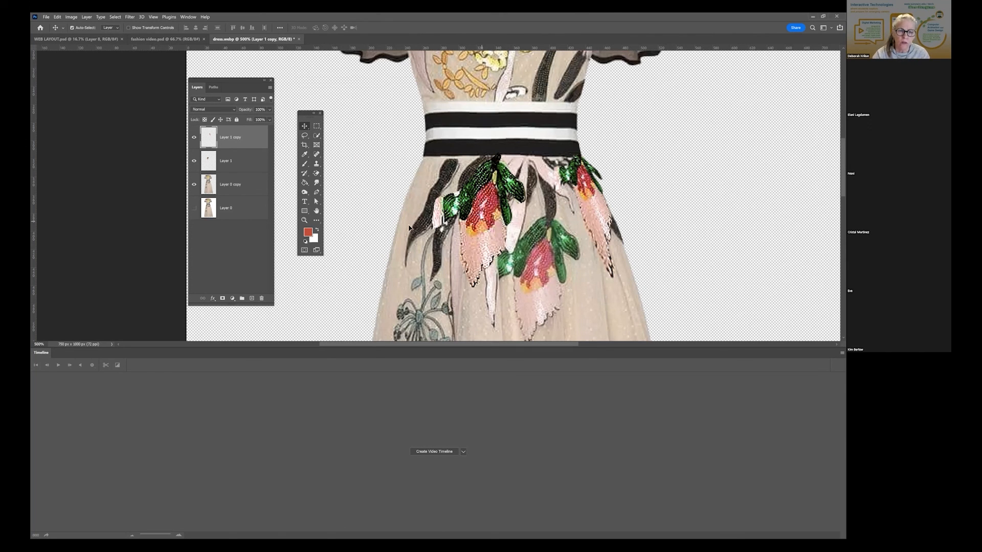
click(70, 17)
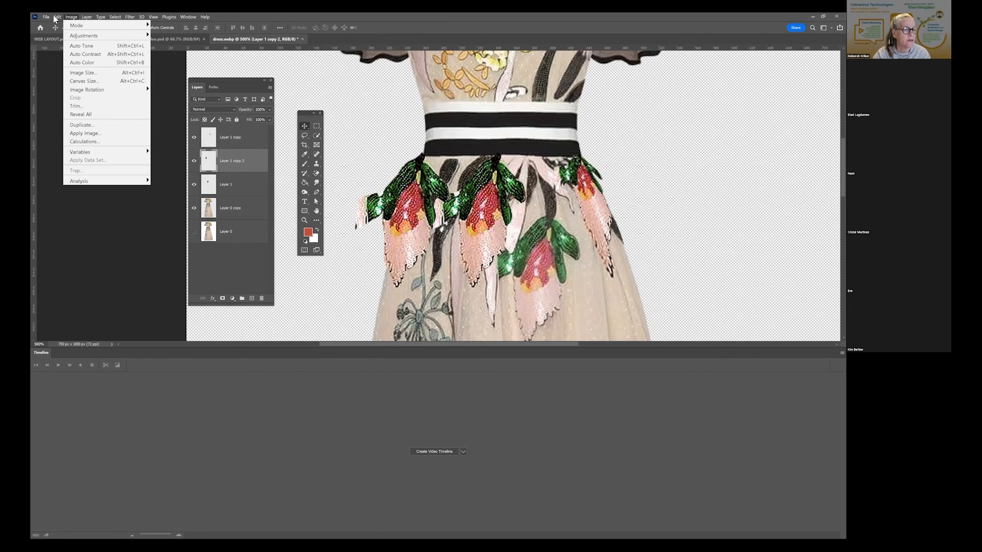
mouse_move(56, 18)
mouse_move(106, 202)
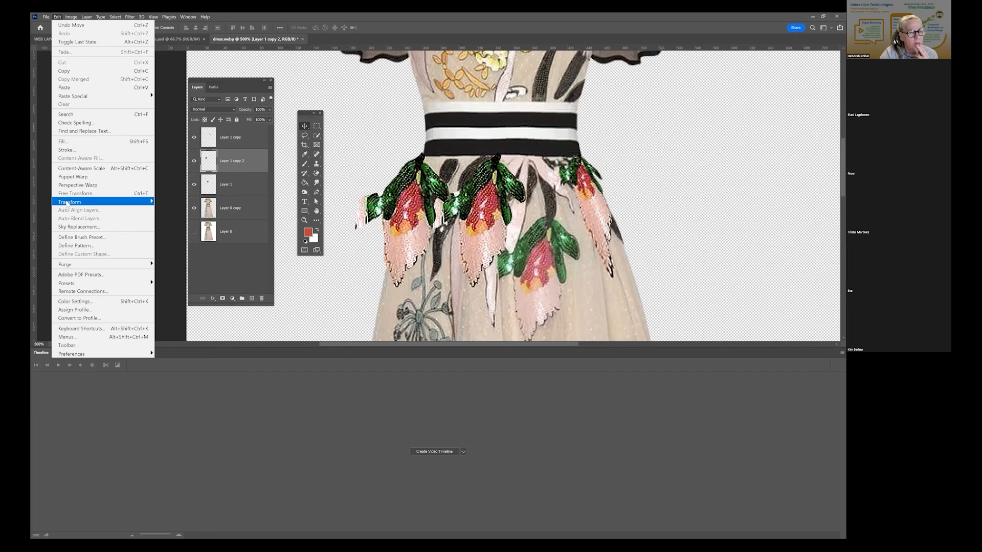
mouse_move(67, 204)
click(187, 236)
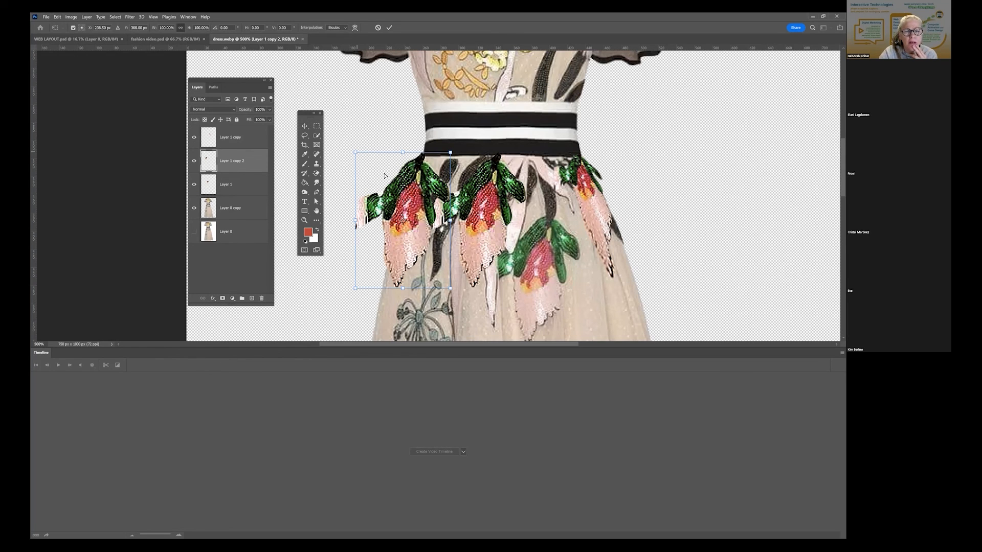
drag(356, 152, 382, 171)
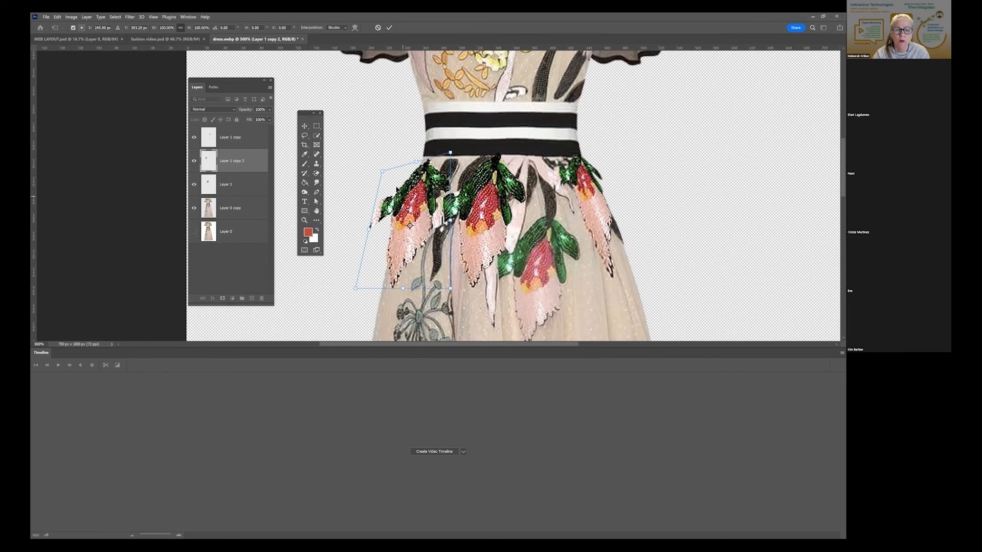
drag(403, 197, 396, 187)
key(Return)
click(316, 164)
right_click(316, 165)
click(317, 155)
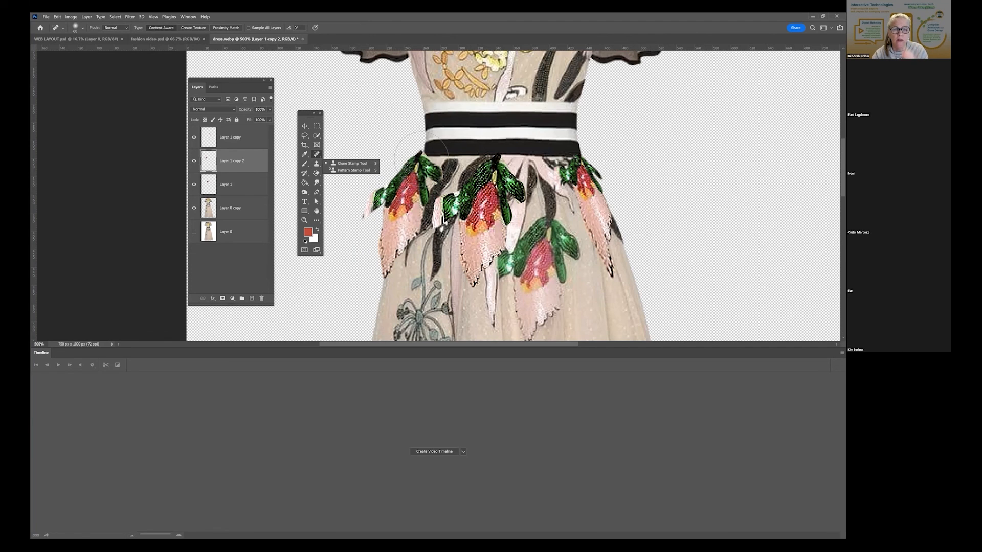
drag(396, 137, 401, 151)
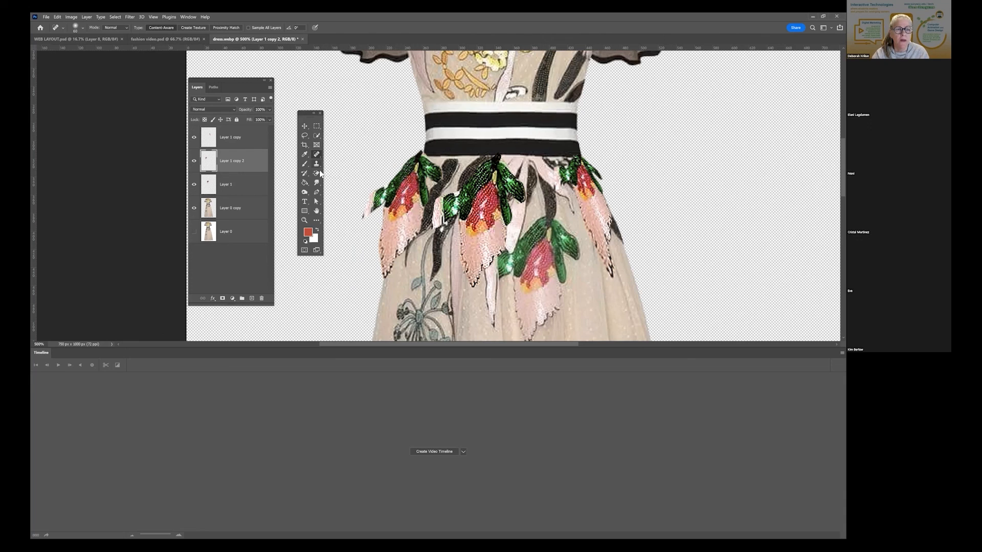
- Erase the parts of the left flower copy that extend beyond the dress outline with the Eraser tool
click(317, 174)
right_click(318, 174)
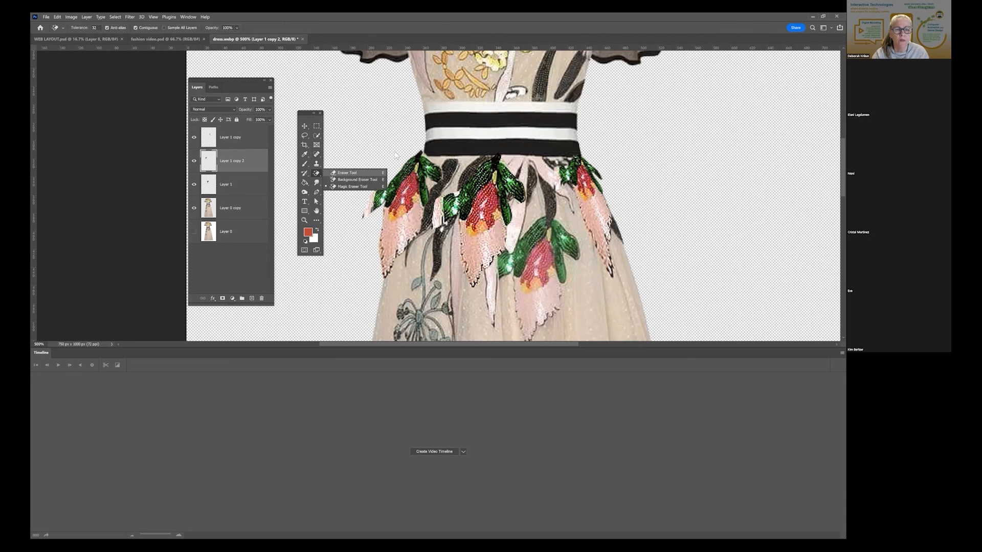
click(348, 173)
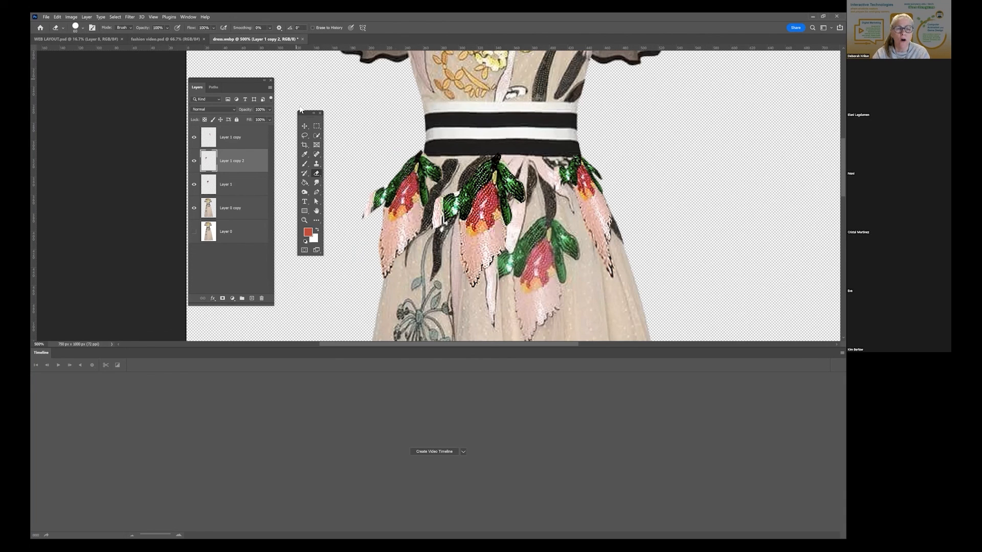
drag(400, 146, 355, 253)
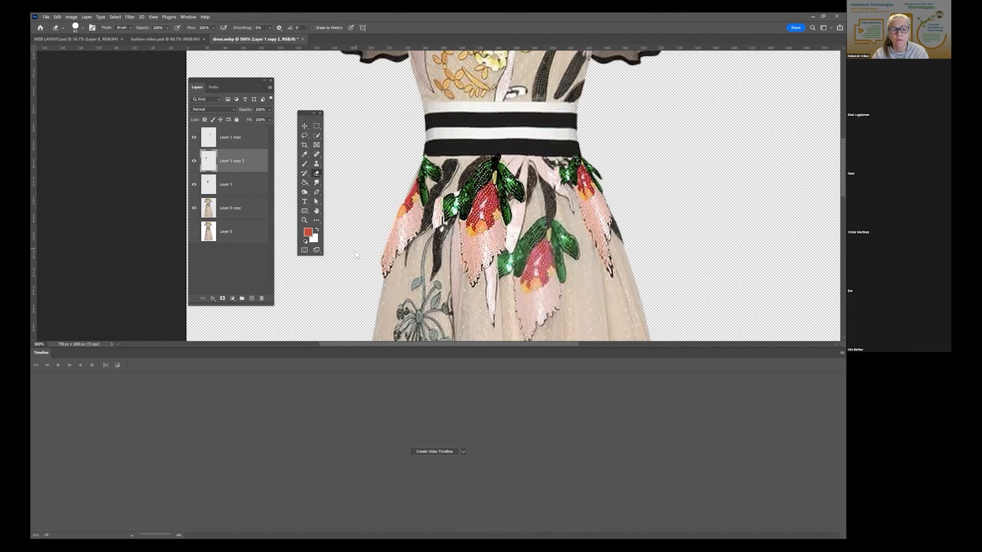
- Examine the whole dress and the blue-grey embroidered flowers down the left side of the skirt up close
click(155, 17)
click(169, 96)
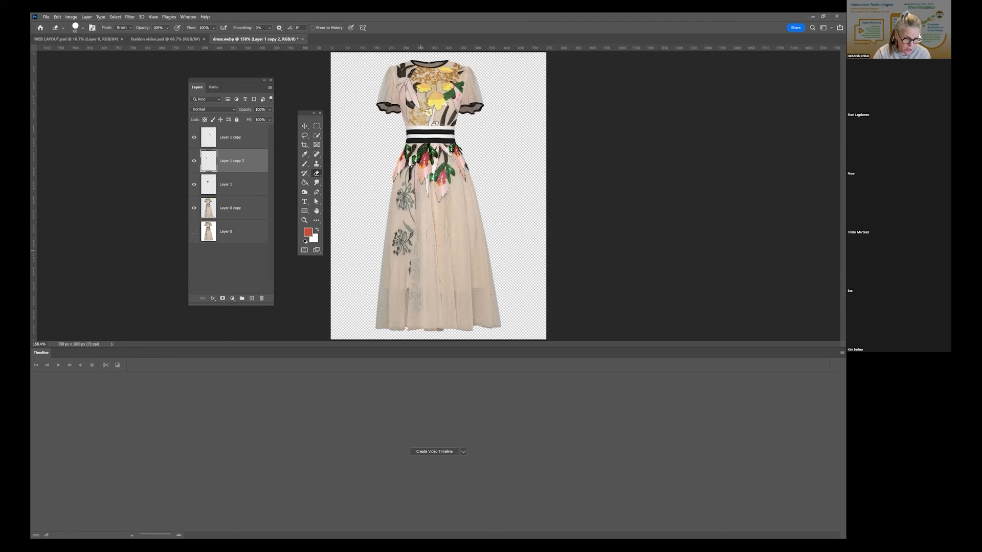
key(z)
click(408, 203)
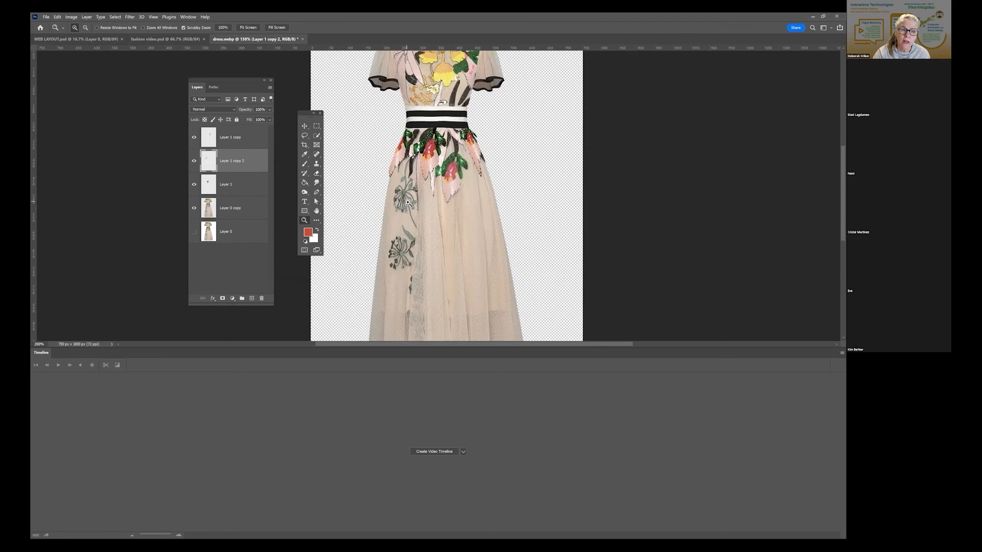
click(408, 202)
click(431, 195)
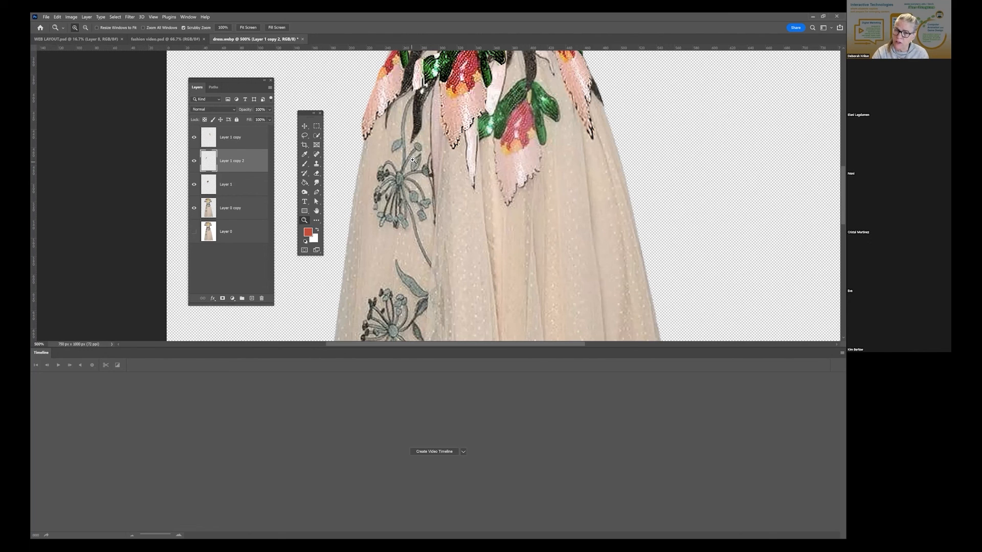
drag(409, 224, 467, 150)
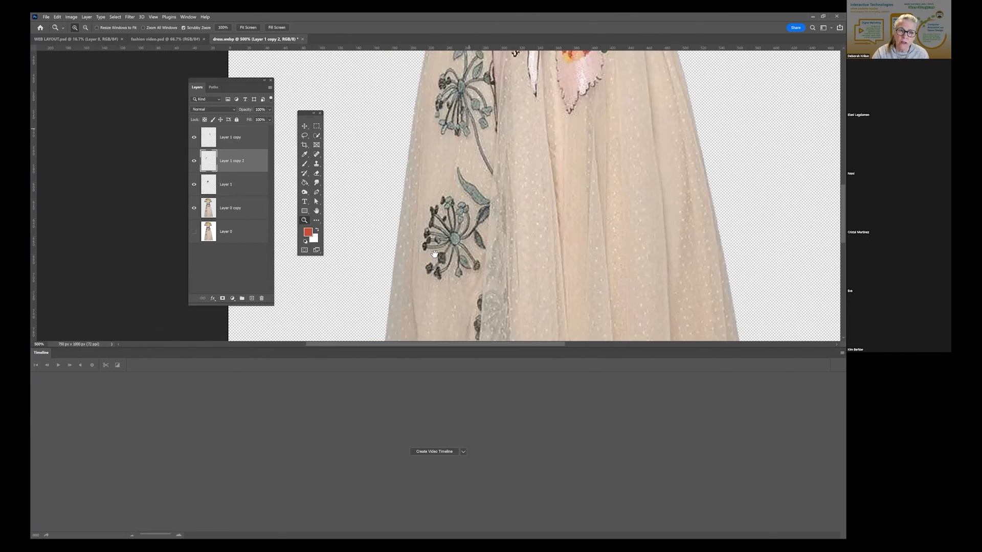
drag(434, 255, 438, 215)
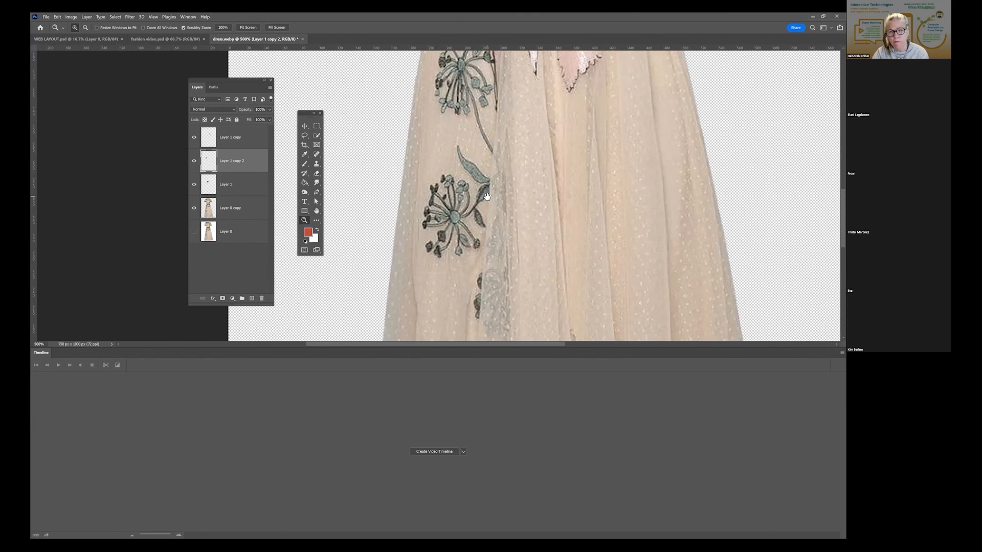
drag(473, 215, 410, 229)
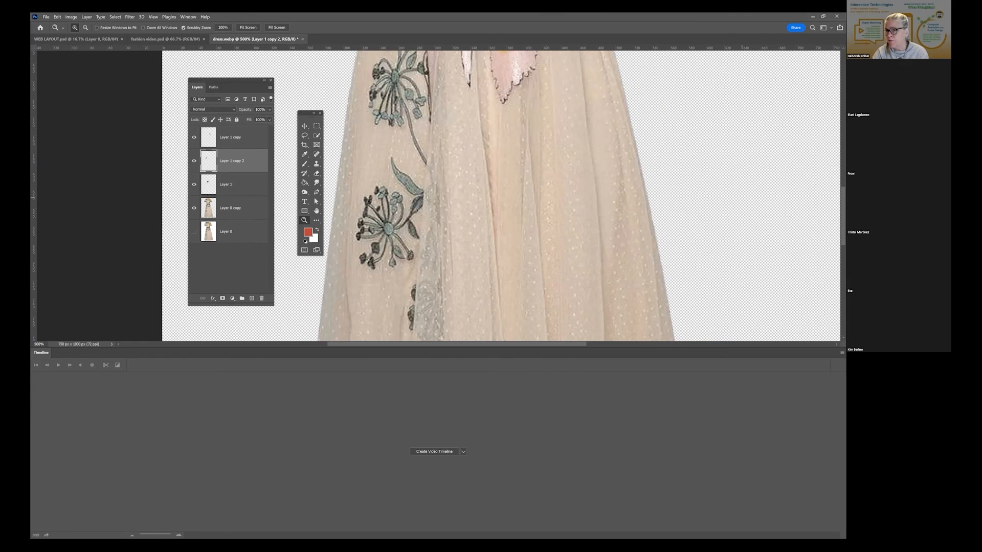